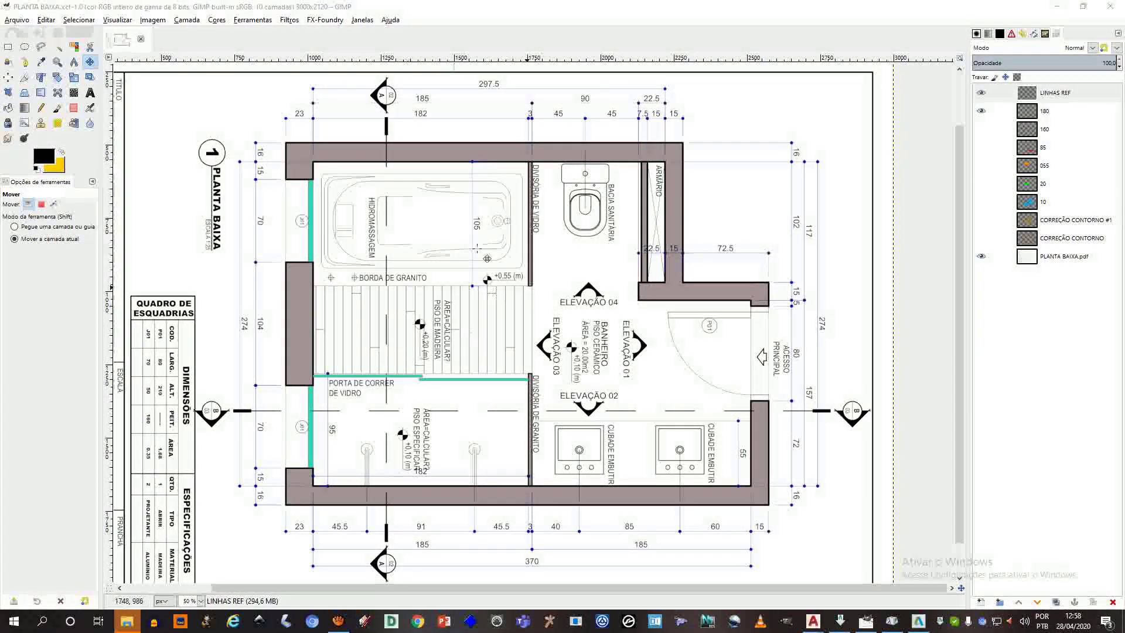
- Look over the dimensioned bathroom floor plan, and switch to AutoCAD with the AULA 07 - TEXTOS drawing
scroll(541, 328, right, 1)
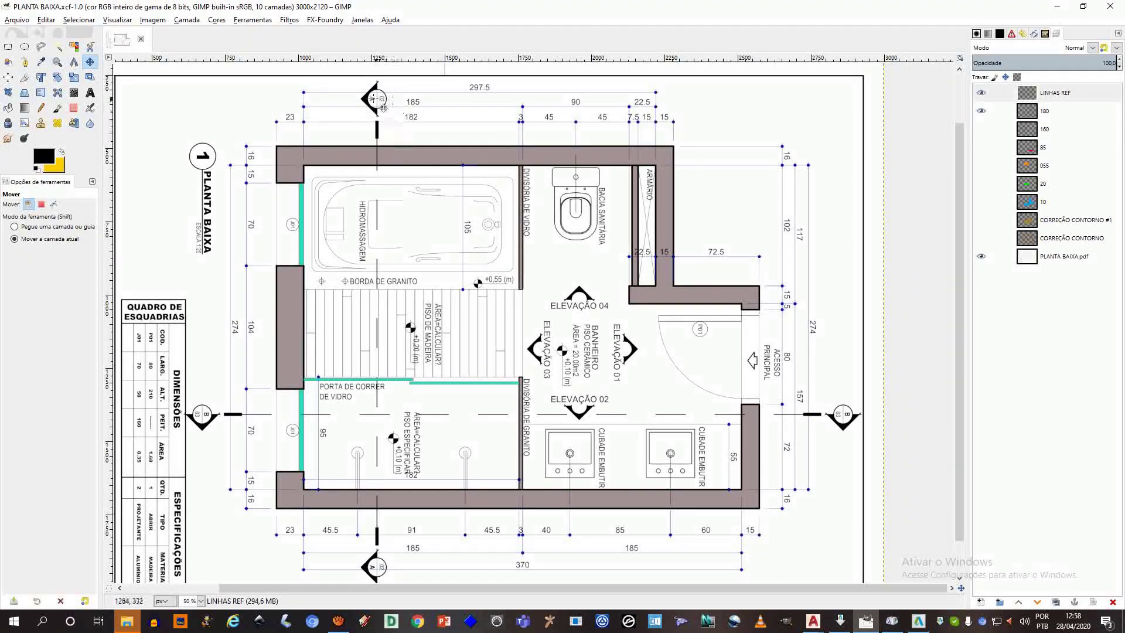
mouse_move(347, 369)
middle_down()
mouse_move(367, 351)
mouse_move(393, 349)
middle_up()
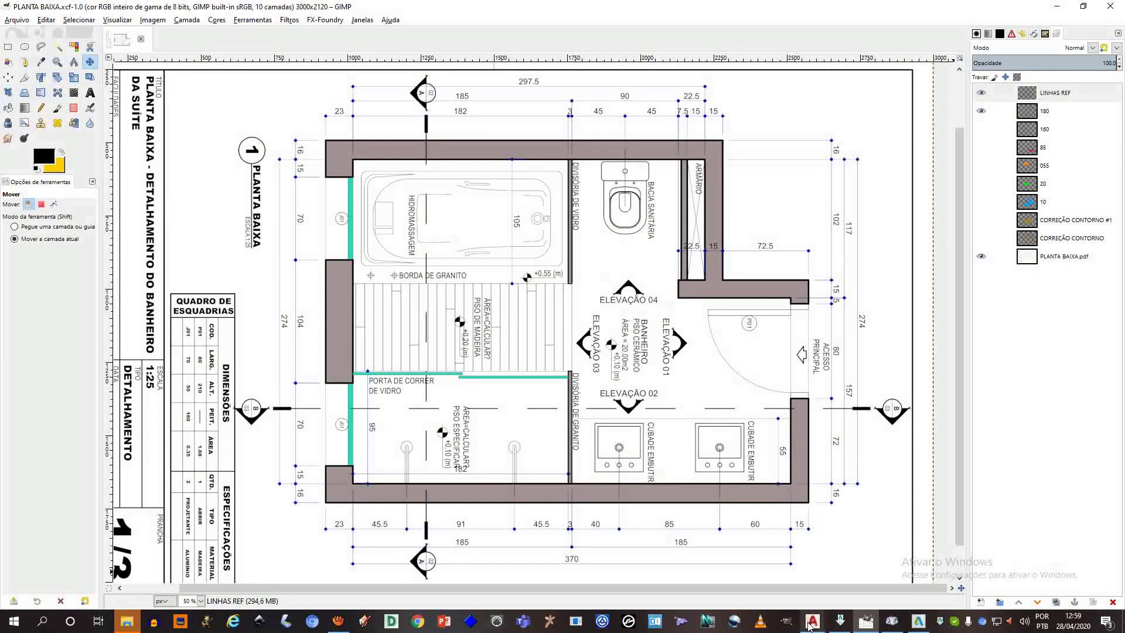
mouse_move(812, 620)
click(771, 579)
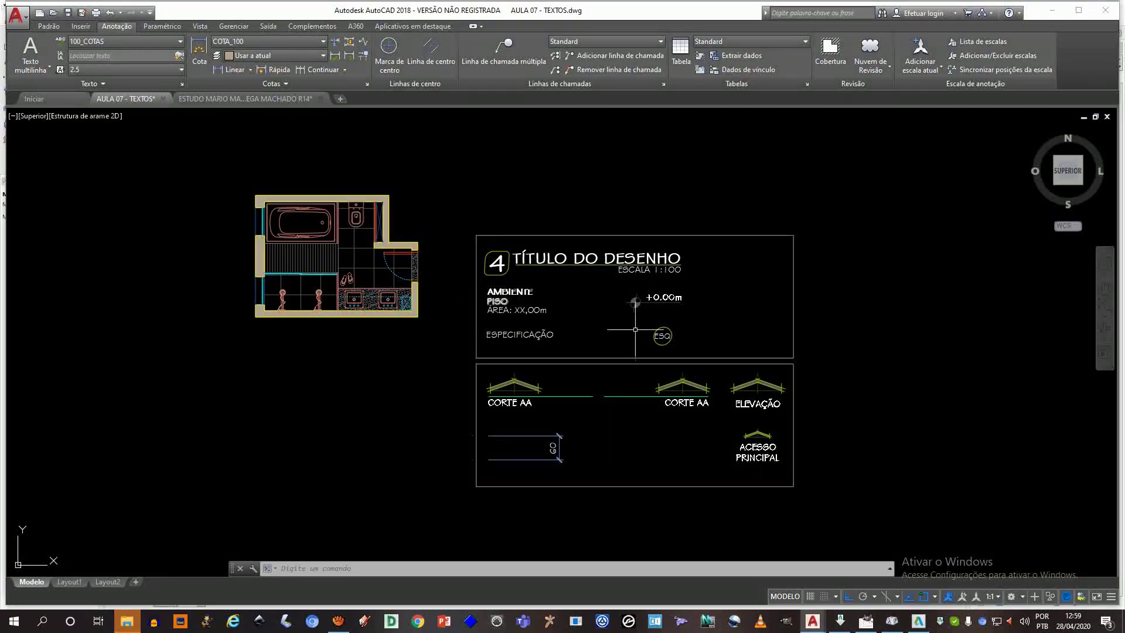
- Examine the text, level, section, elevation and dimension templates in the boxes beside the bathroom plan
scroll(613, 320, up, 3)
middle_drag(586, 340, 569, 329)
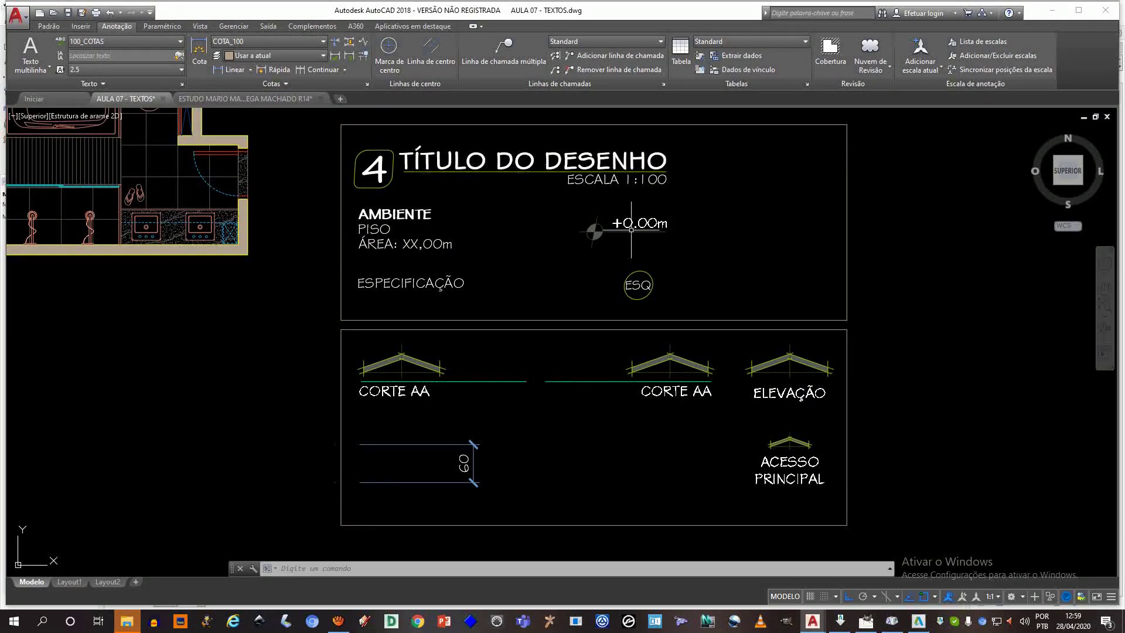
middle_drag(451, 218, 474, 218)
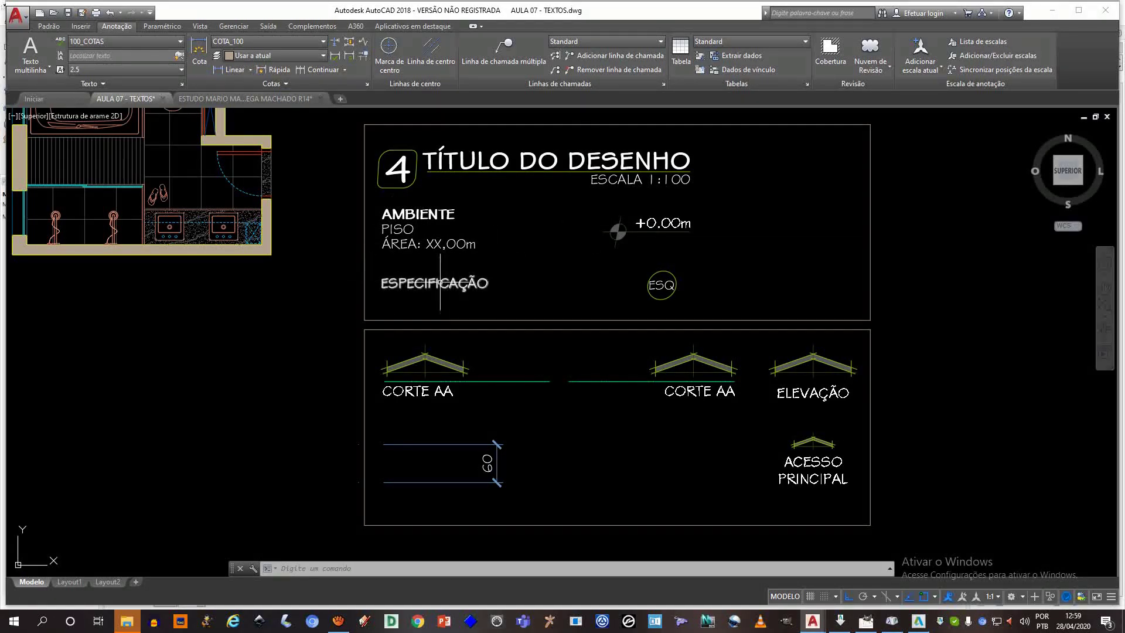
middle_drag(440, 282, 444, 288)
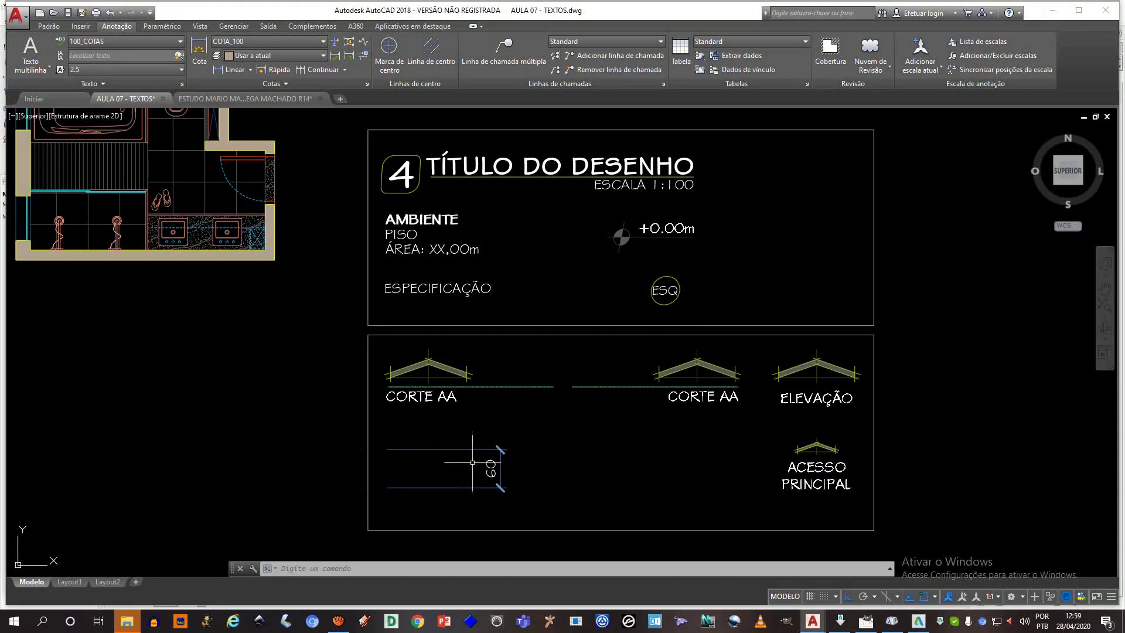
middle_drag(532, 357, 546, 357)
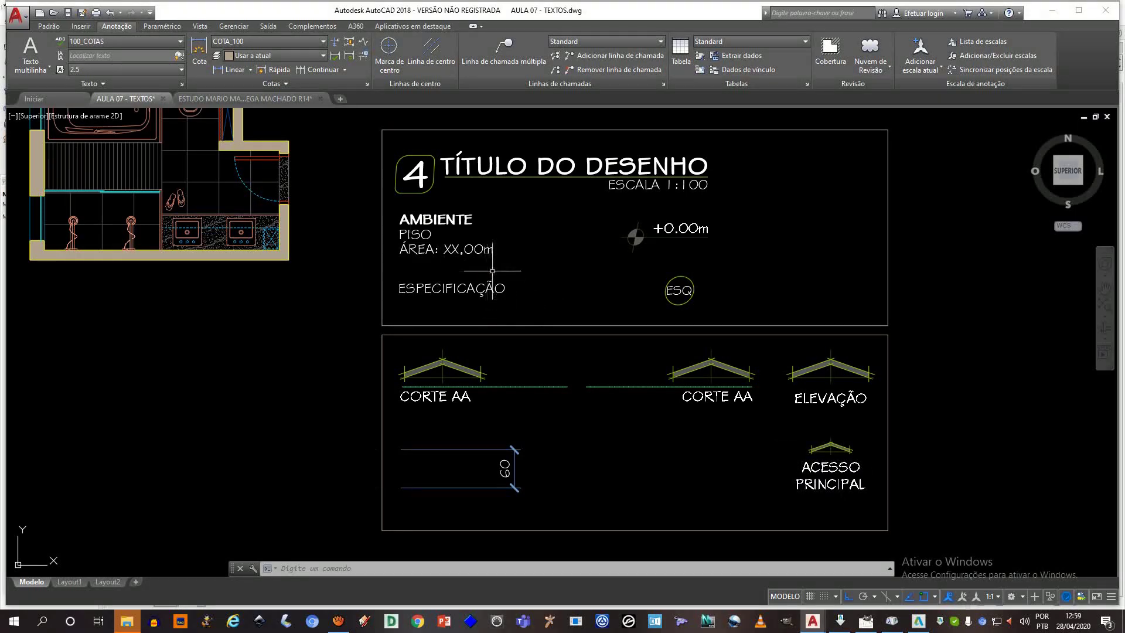
middle_drag(492, 271, 585, 352)
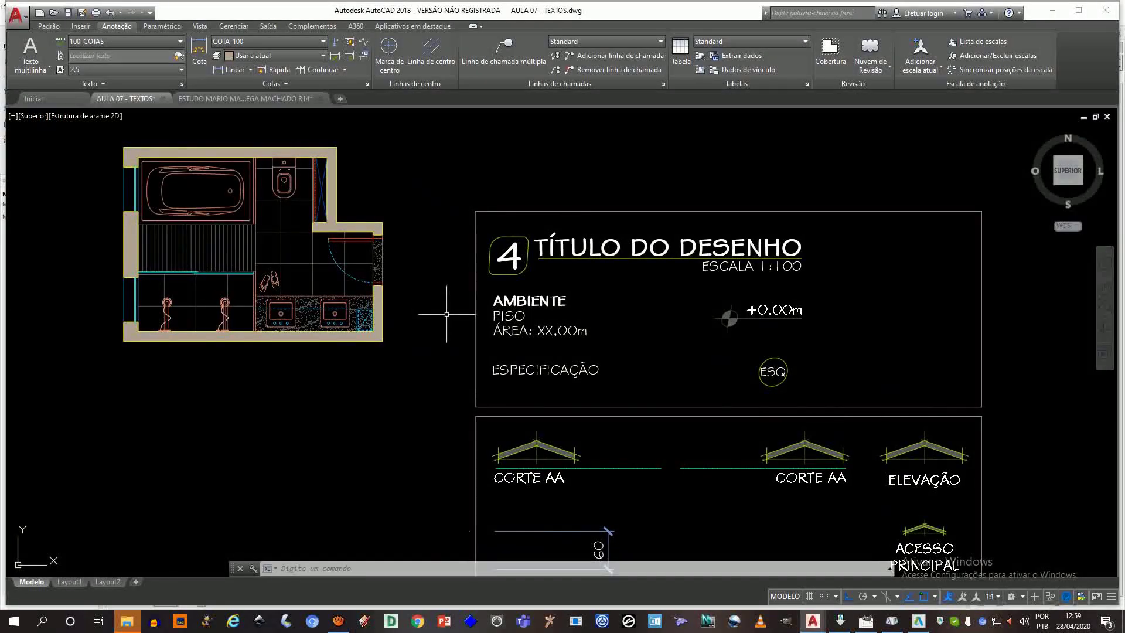
mouse_move(447, 315)
middle_down()
mouse_move(523, 306)
mouse_move(527, 274)
middle_up()
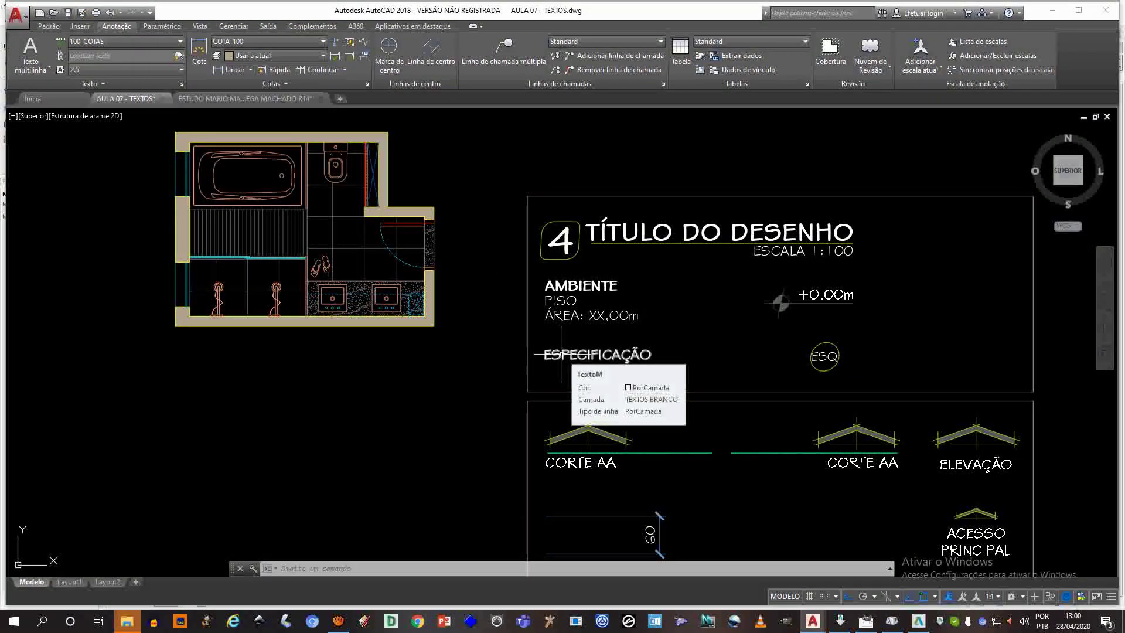
- Move the ESPECIFICAÇÃO template text onto the plan's lower-left wall corner with ortho mode and object snap turned off
click(591, 354)
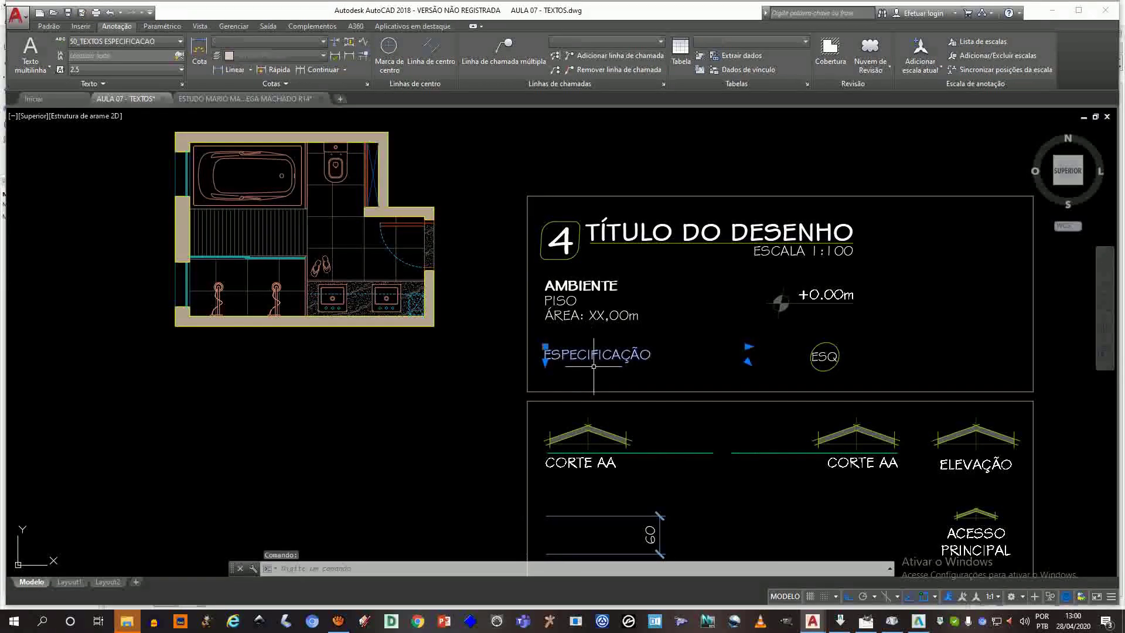
click(545, 346)
key(F8)
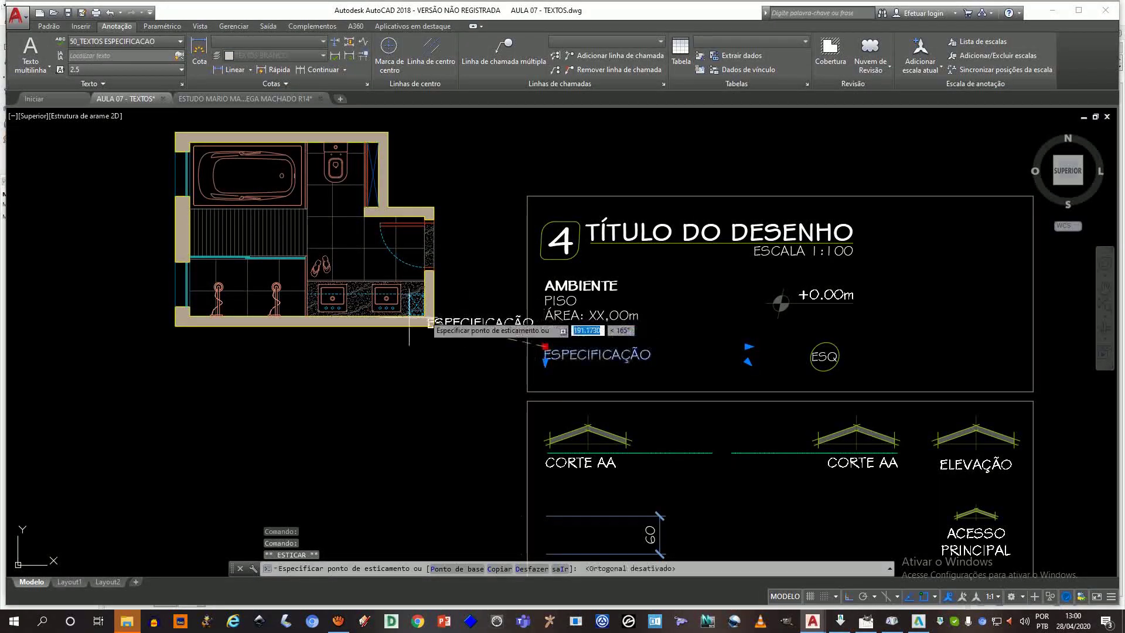
scroll(266, 324, up, 5)
middle_drag(282, 319, 527, 305)
scroll(375, 317, up, 2)
scroll(334, 304, up, 3)
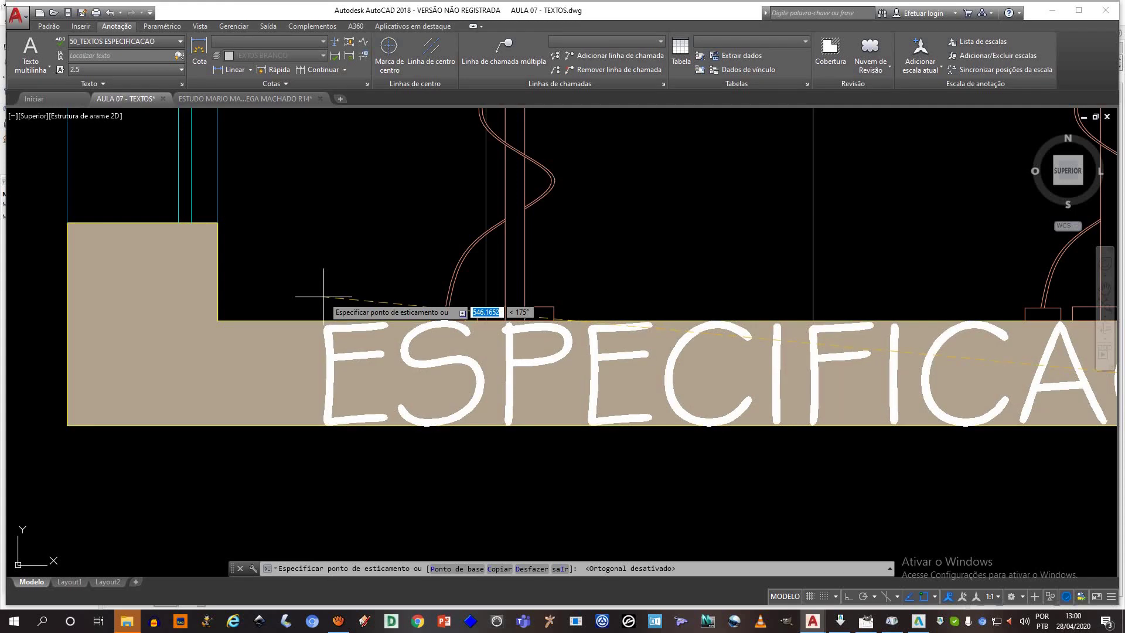
scroll(323, 297, down, 6)
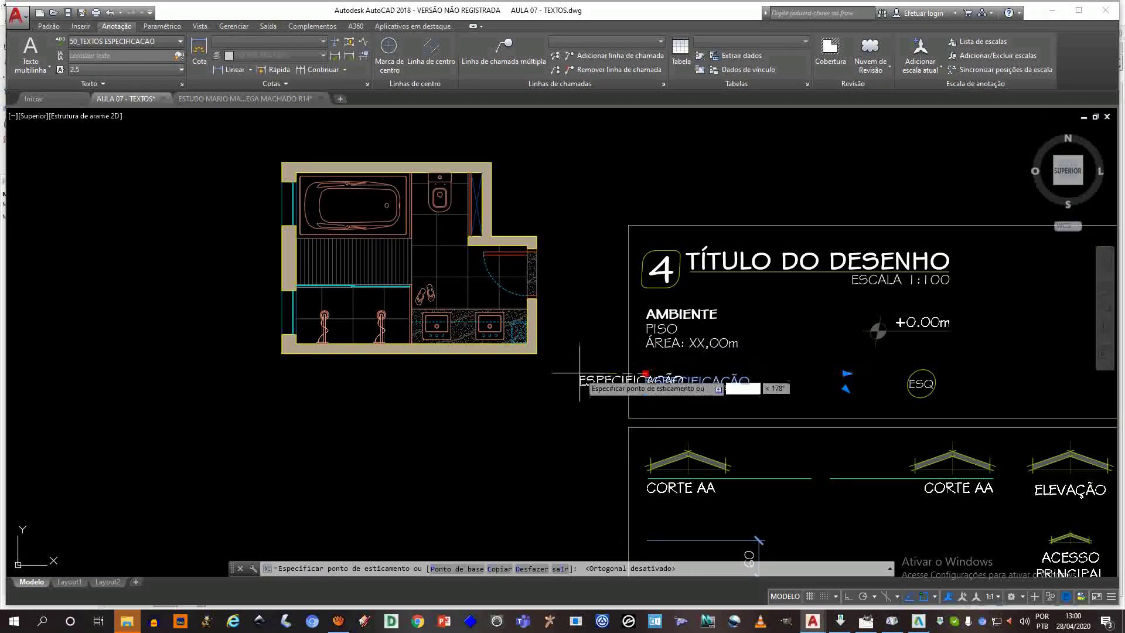
scroll(332, 351, up, 6)
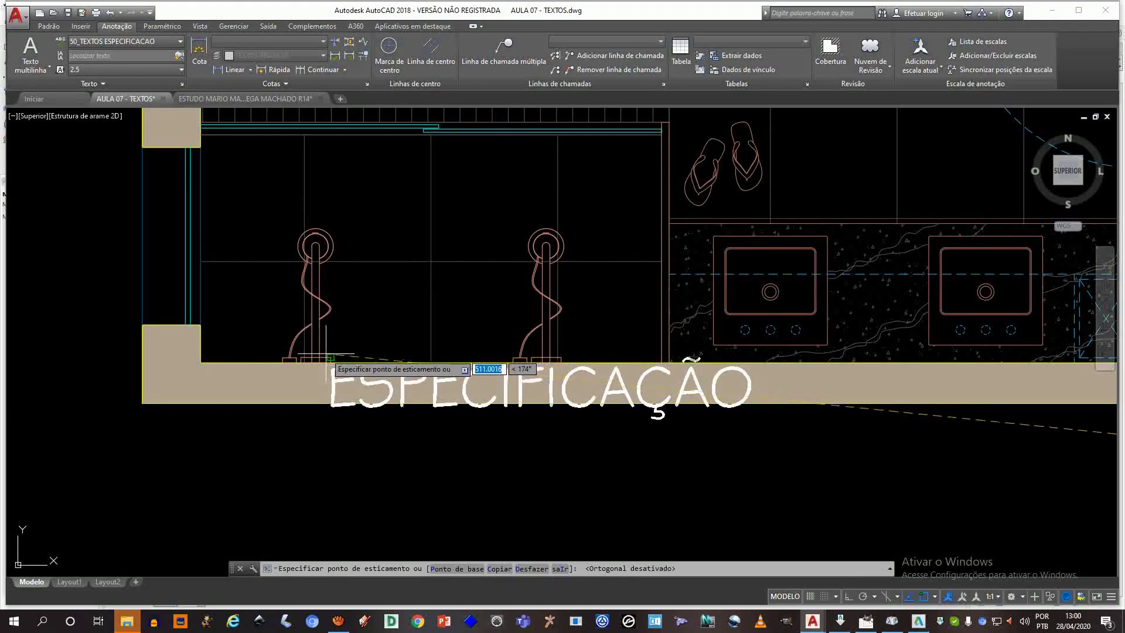
middle_drag(245, 350, 330, 350)
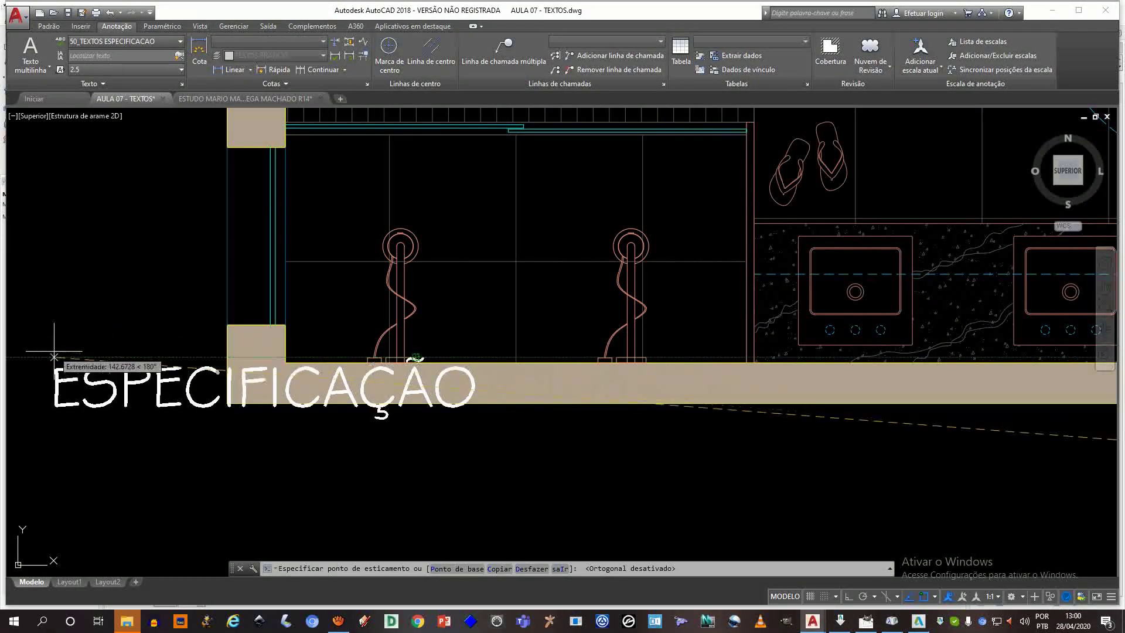
key(F3)
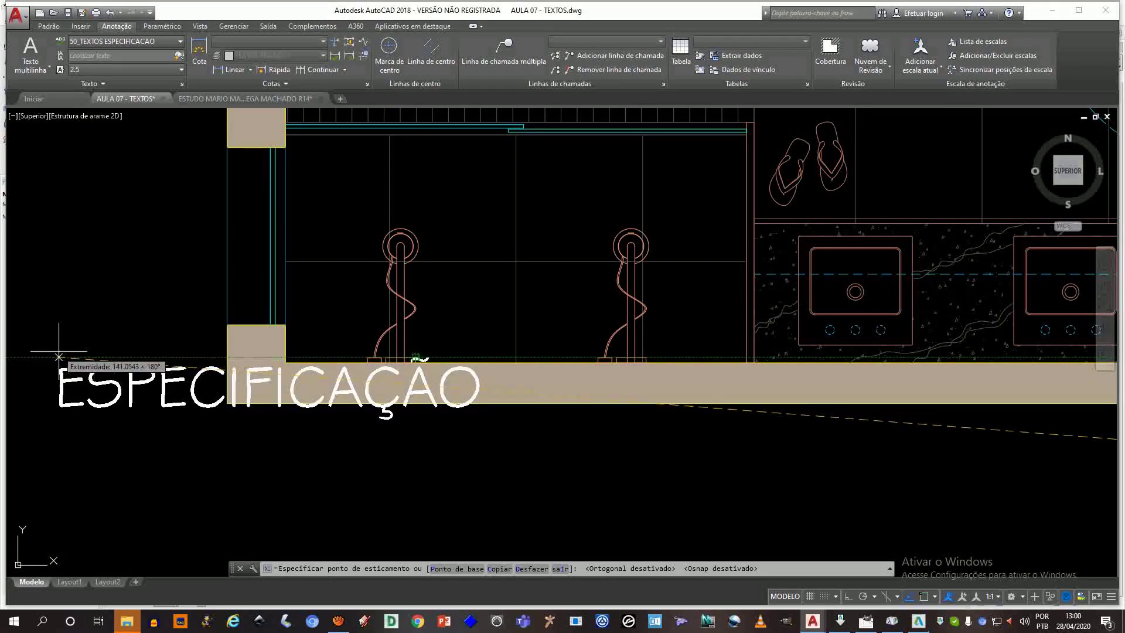
scroll(59, 350, up, 4)
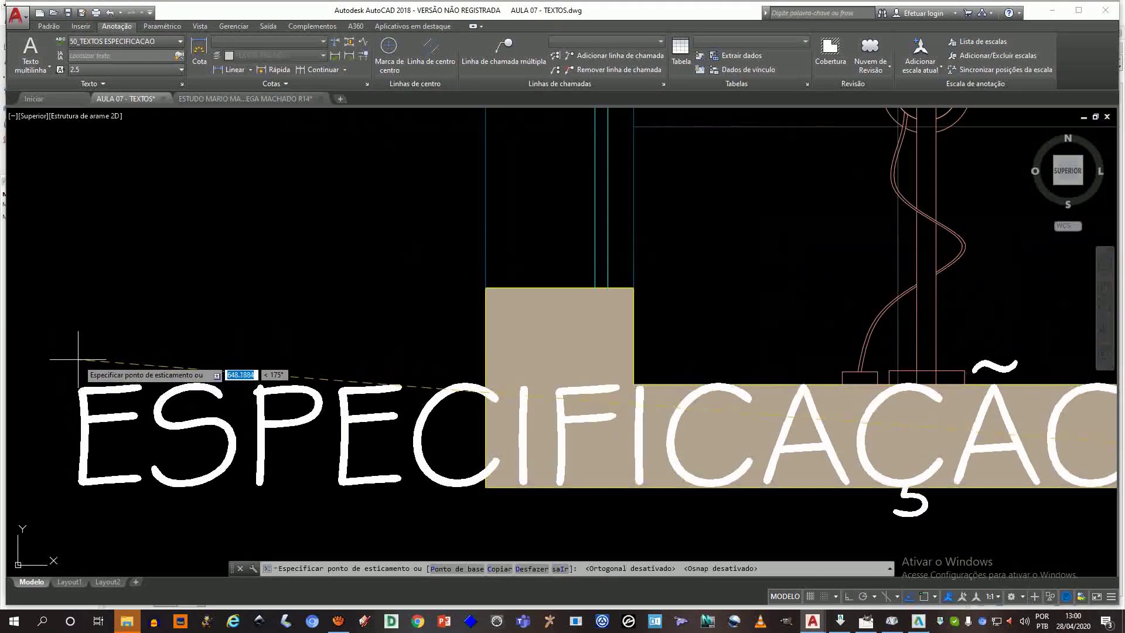
click(75, 343)
scroll(205, 332, down, 8)
key(Escape)
middle_drag(264, 270, 361, 343)
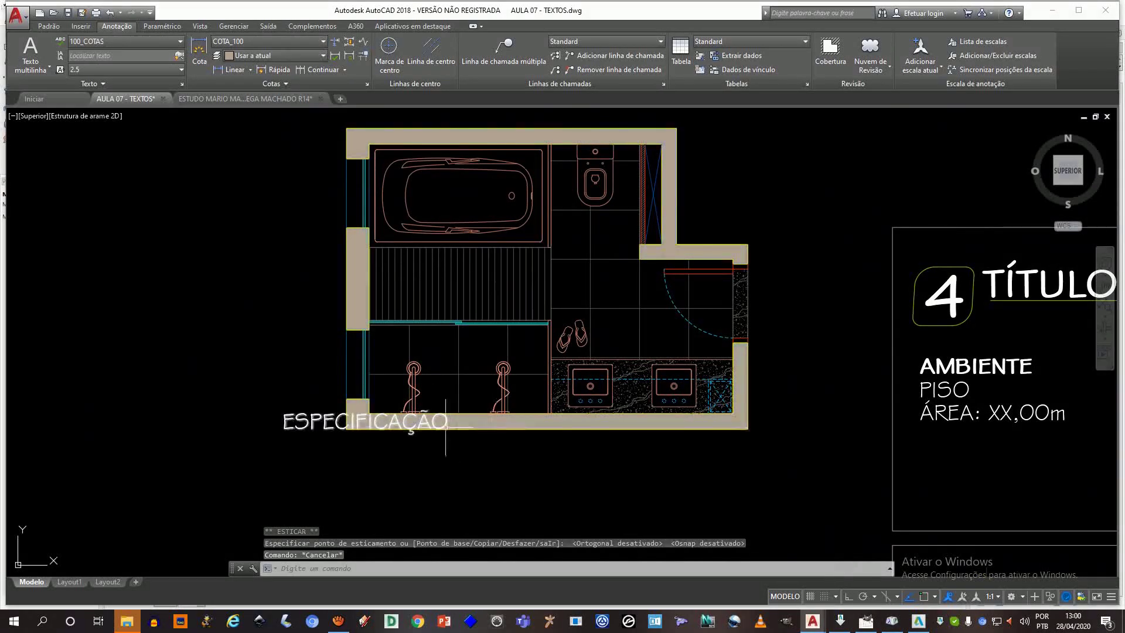
- Move the ESPECIFICAÇÃO text back into the template box, below the ÁREA line
click(333, 419)
scroll(334, 418, down, 2)
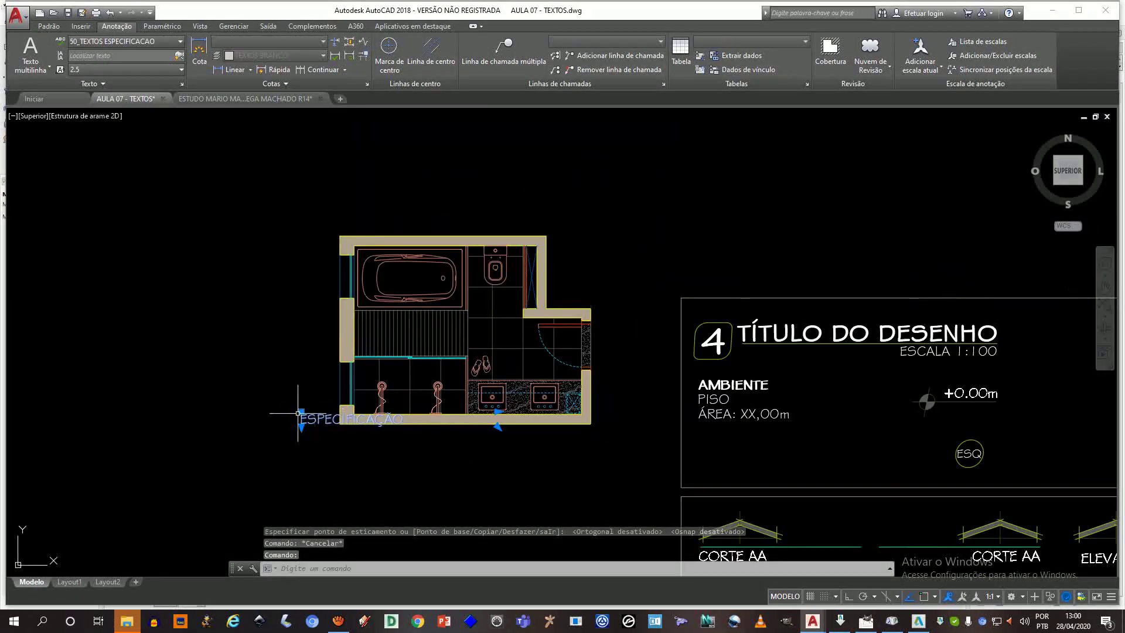
click(301, 411)
scroll(737, 462, up, 1)
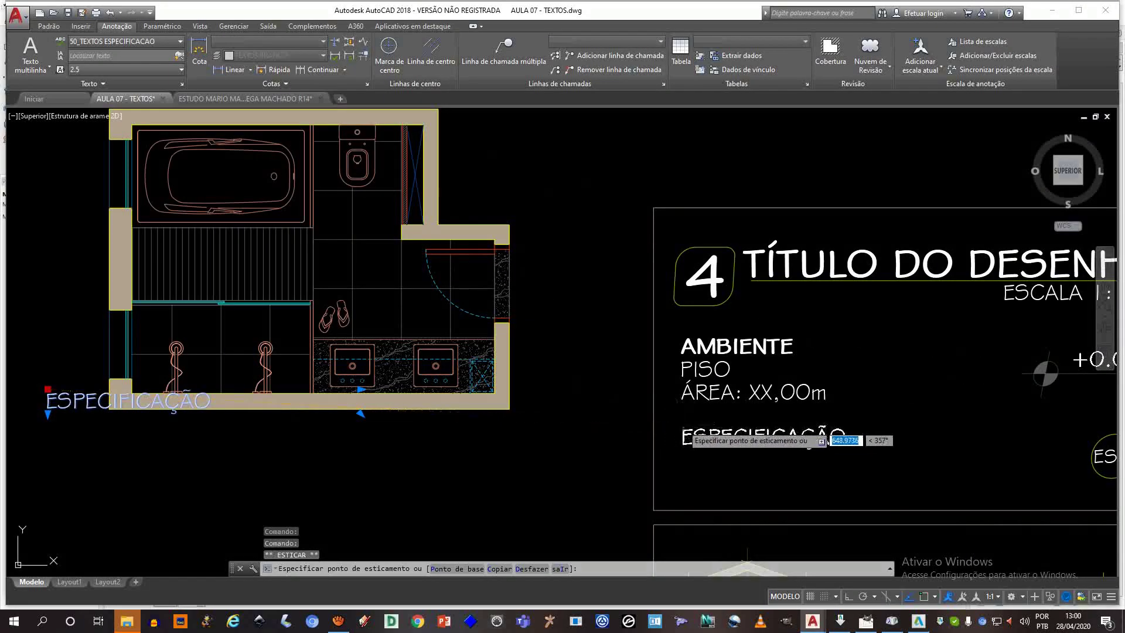
click(673, 439)
key(Escape)
scroll(474, 345, down, 1)
middle_drag(469, 335, 472, 342)
key(Escape)
key(Escape)
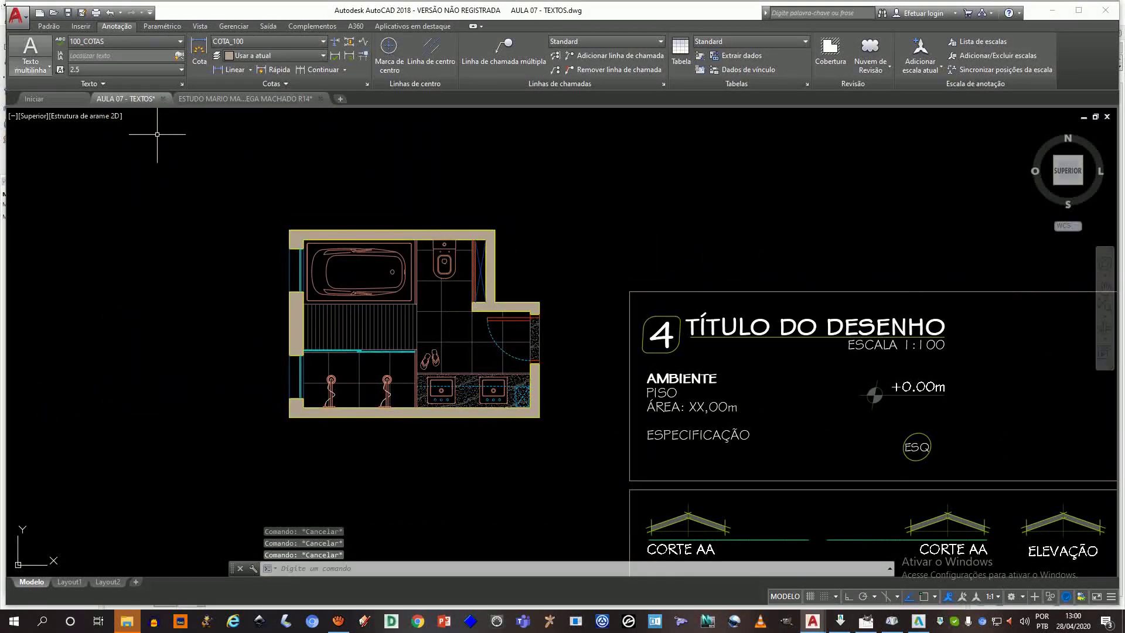
click(49, 26)
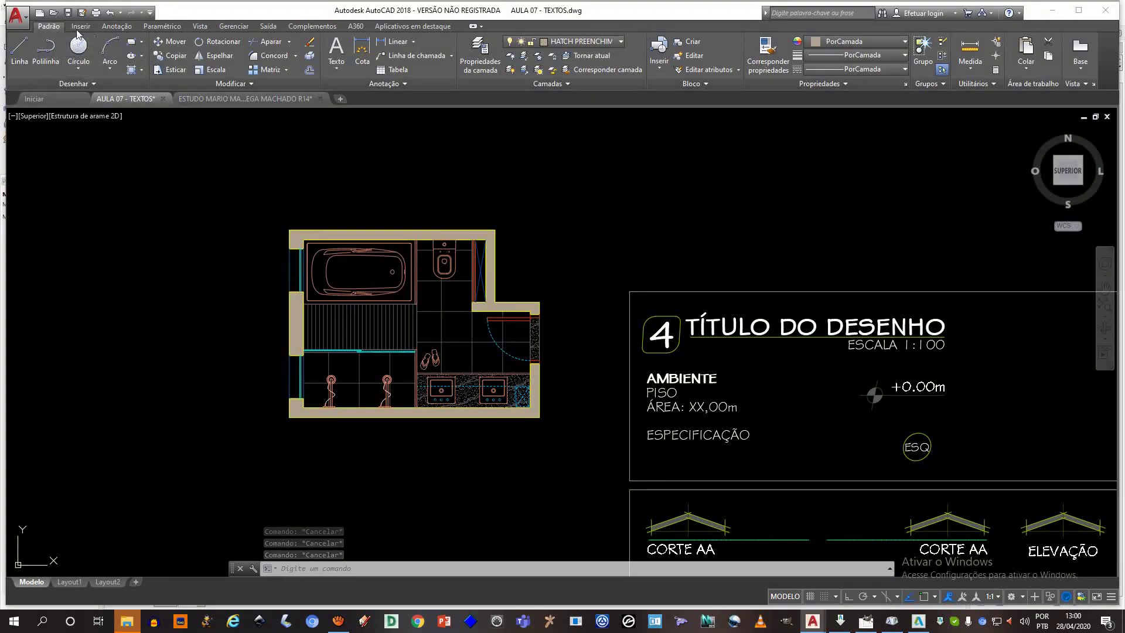
scroll(71, 28, down, 3)
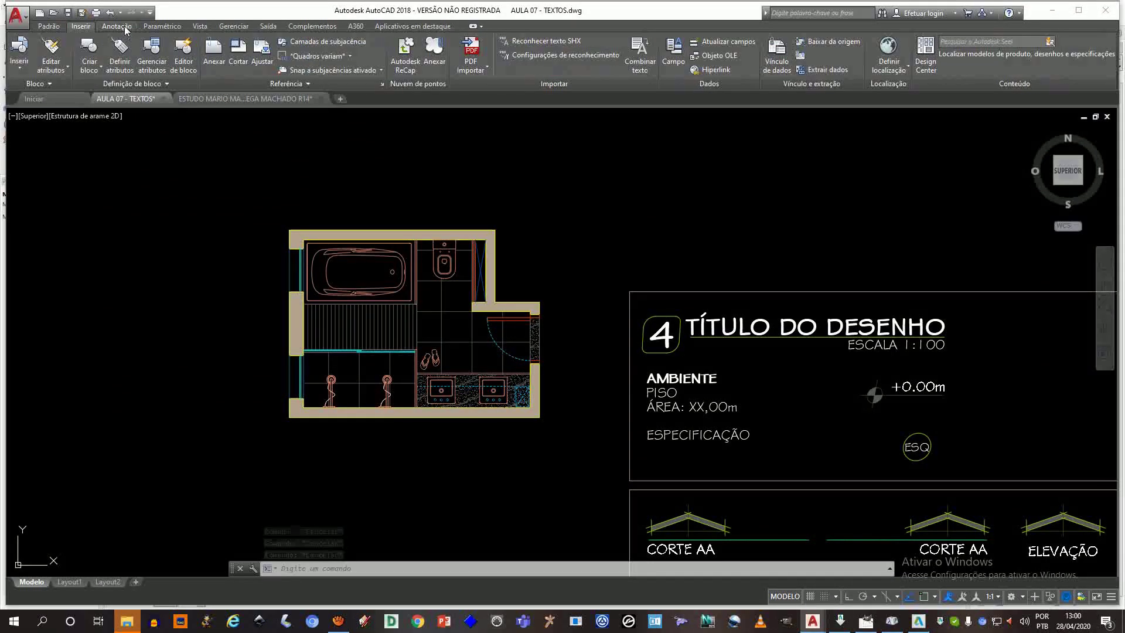
click(51, 29)
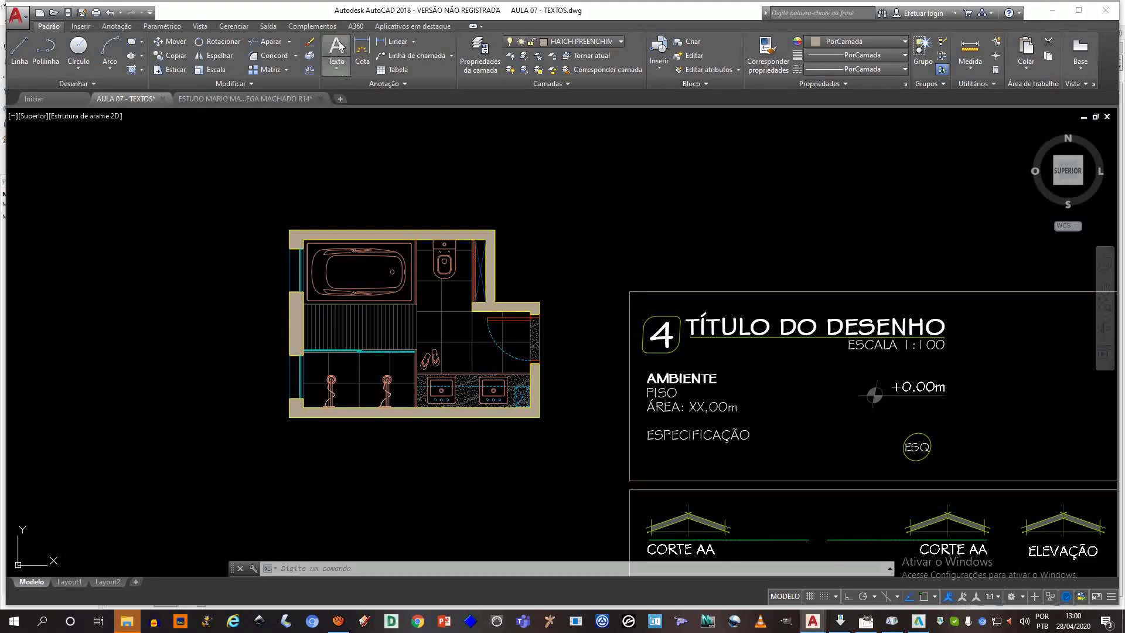
click(337, 68)
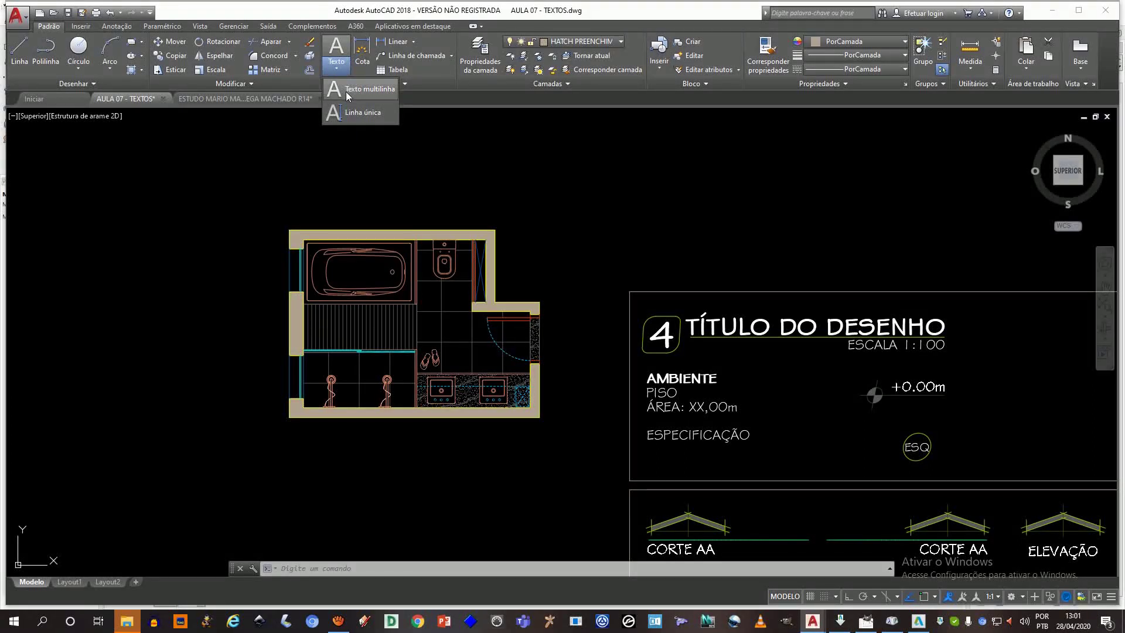
click(346, 92)
click(317, 146)
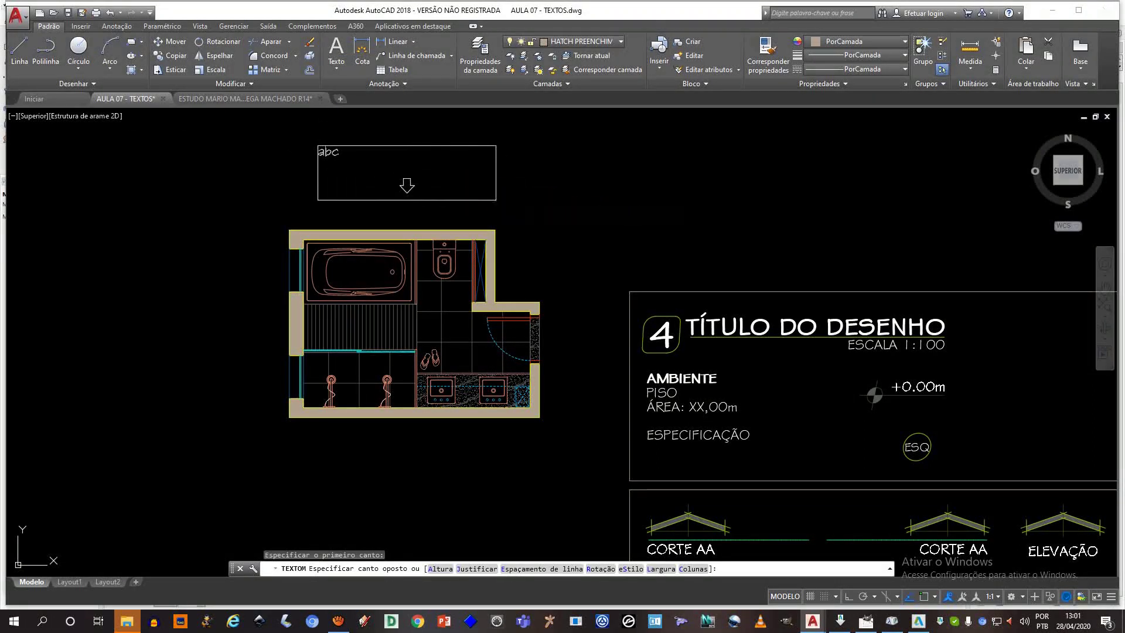
click(468, 193)
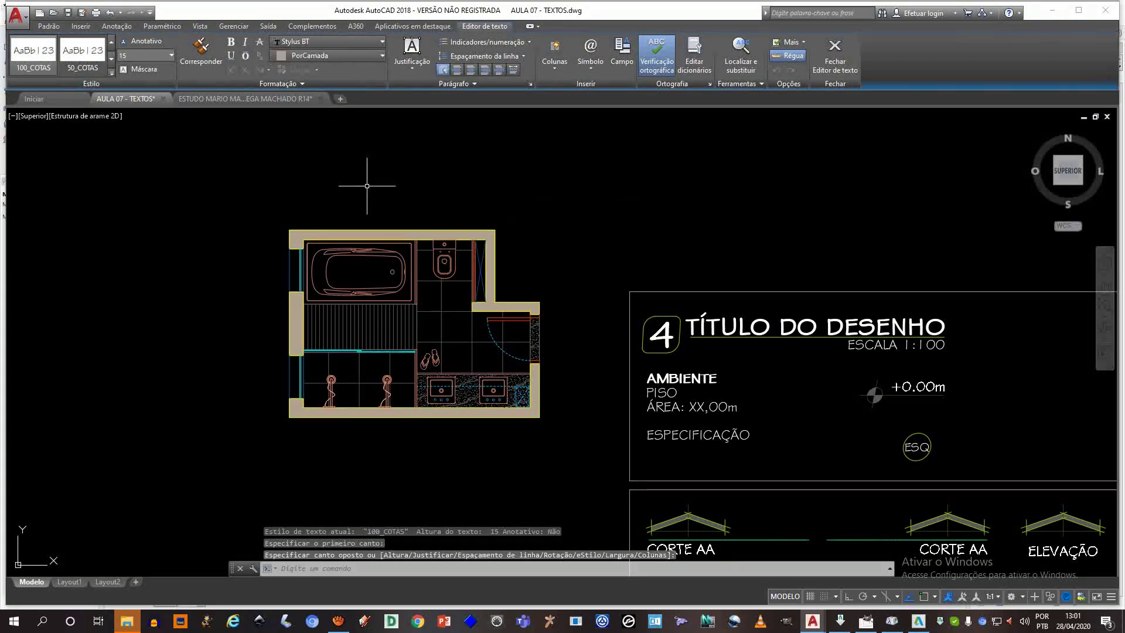
key(Escape)
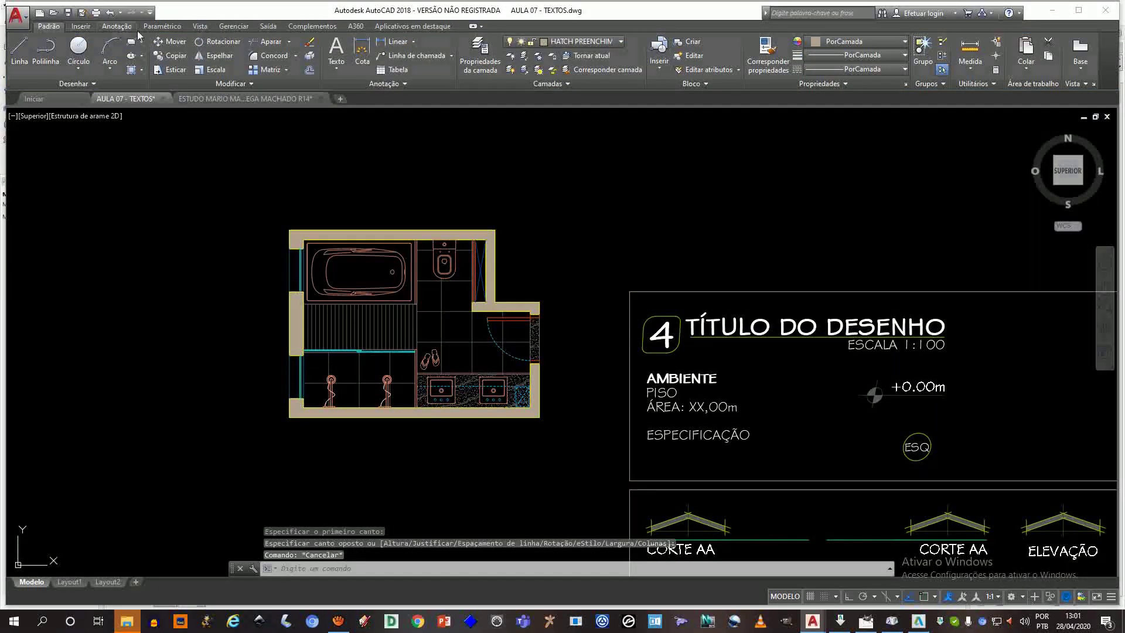
- Create a multiline text reading ESPECIFICAÇÃO in a box above the bathroom plan
click(343, 53)
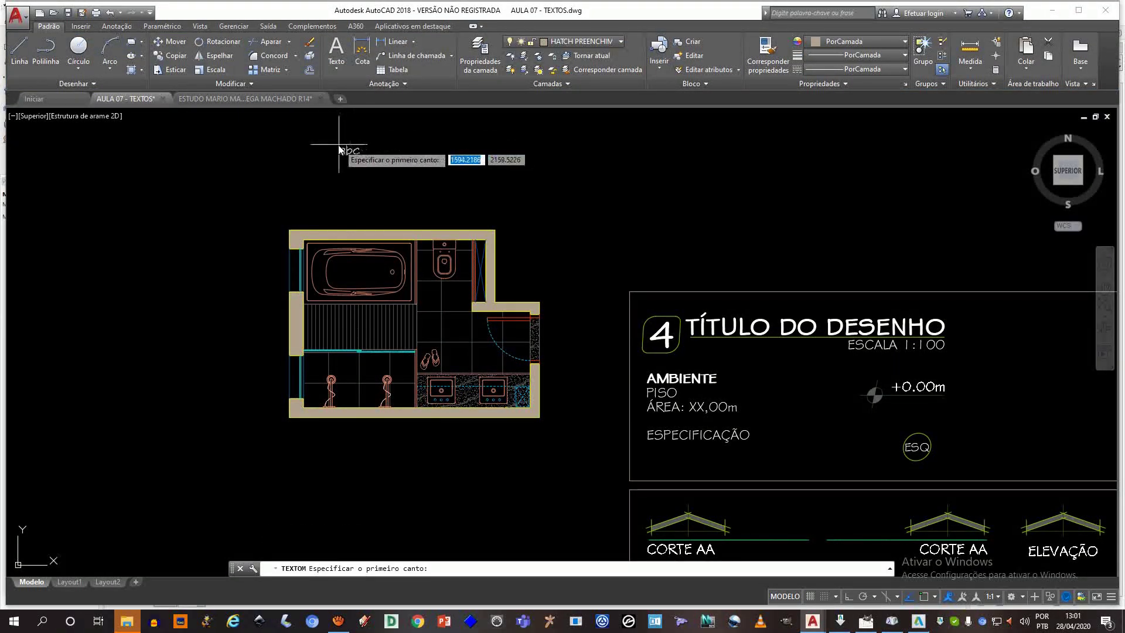
click(324, 152)
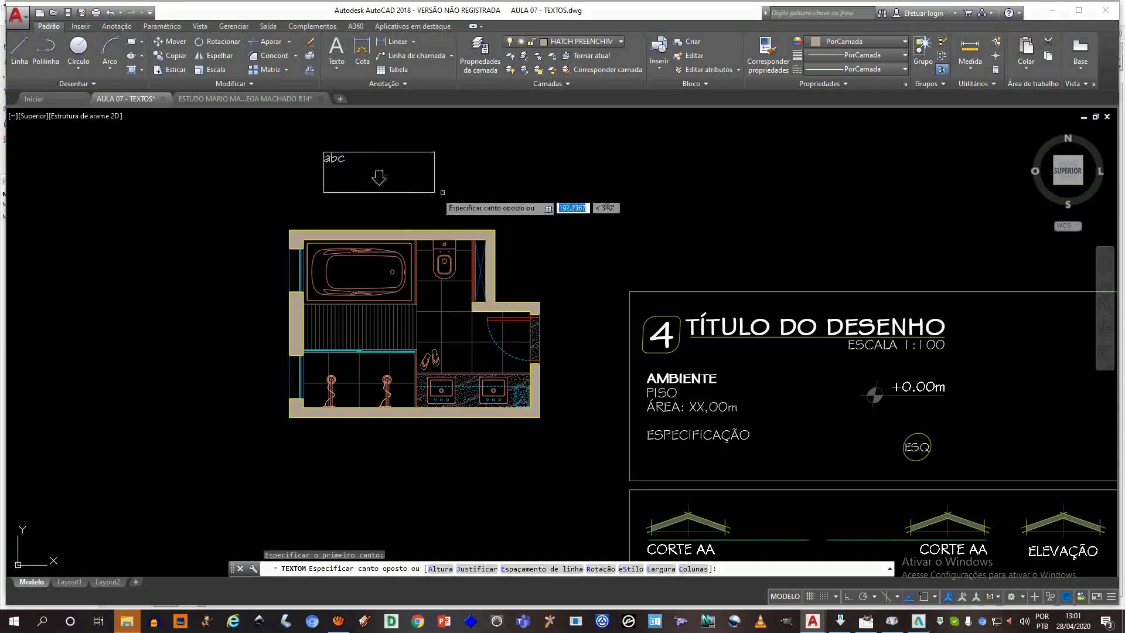
click(506, 190)
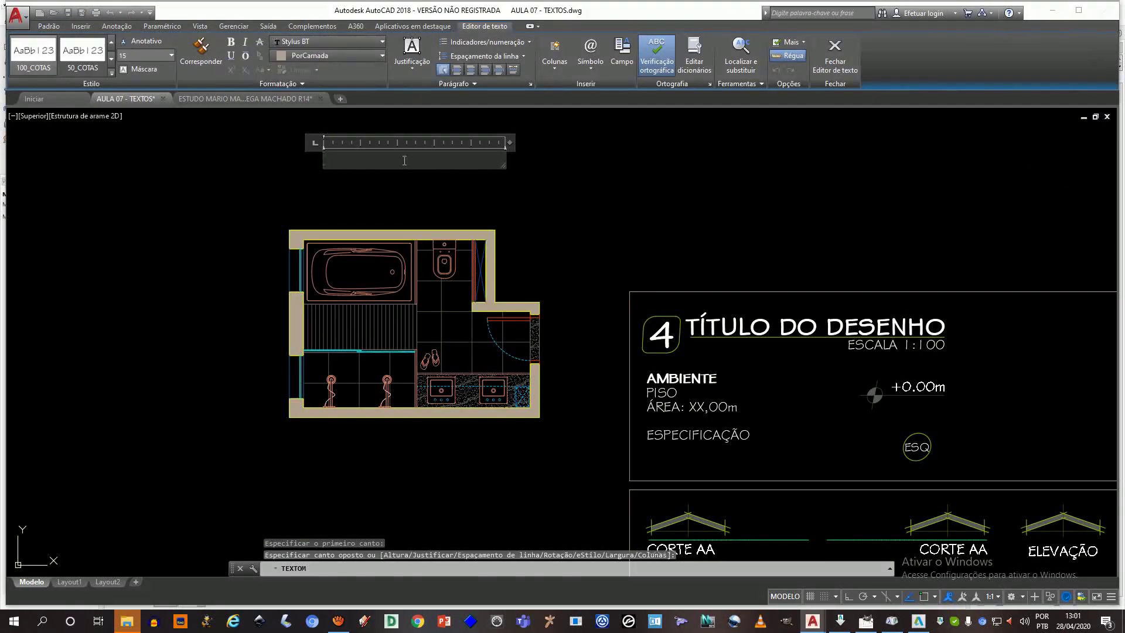
text(ESPECIF)
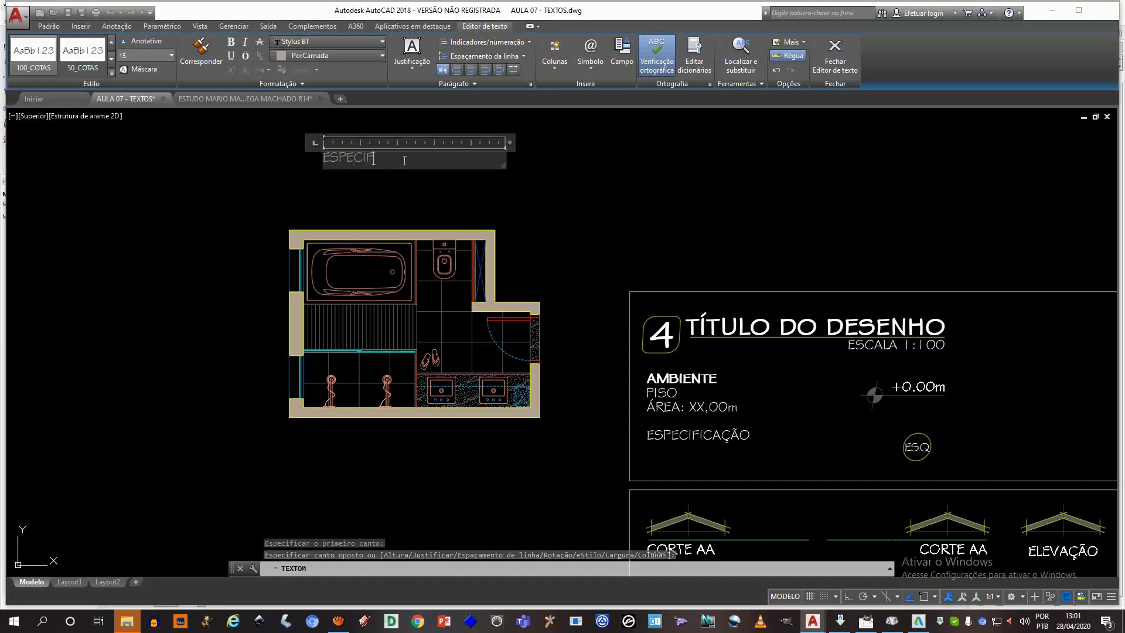
text(ICAÇÃO)
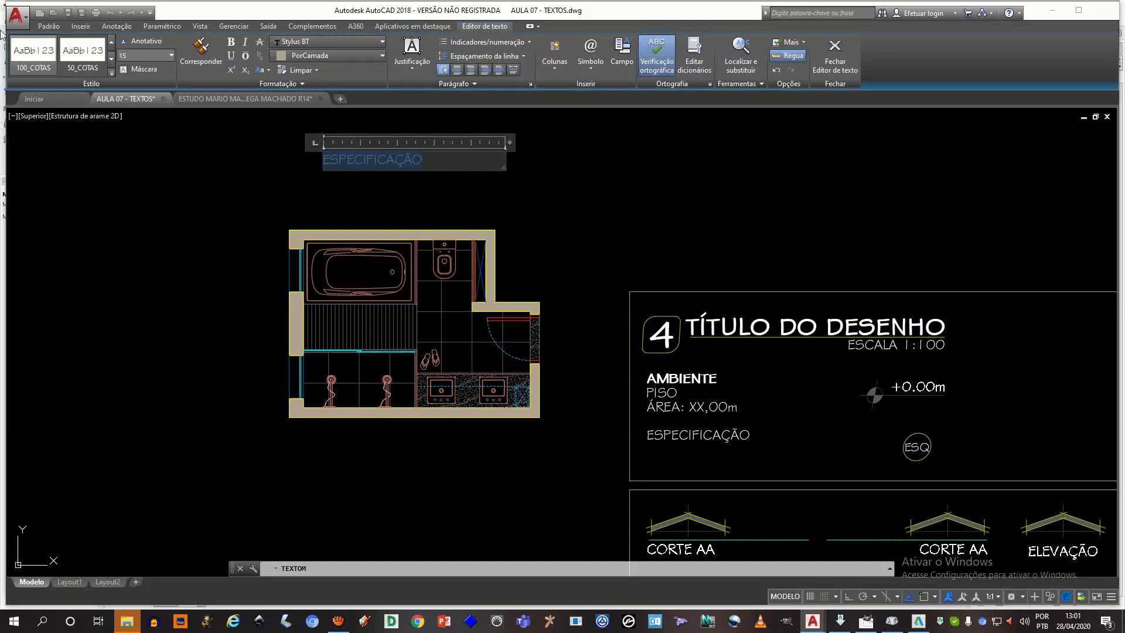
click(67, 54)
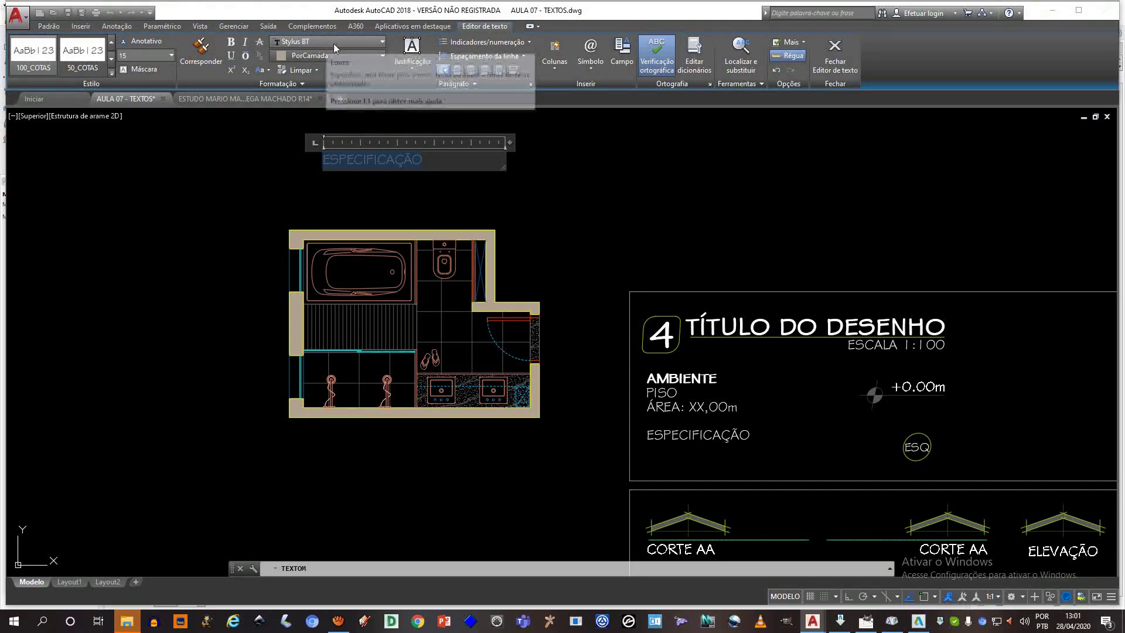
click(232, 44)
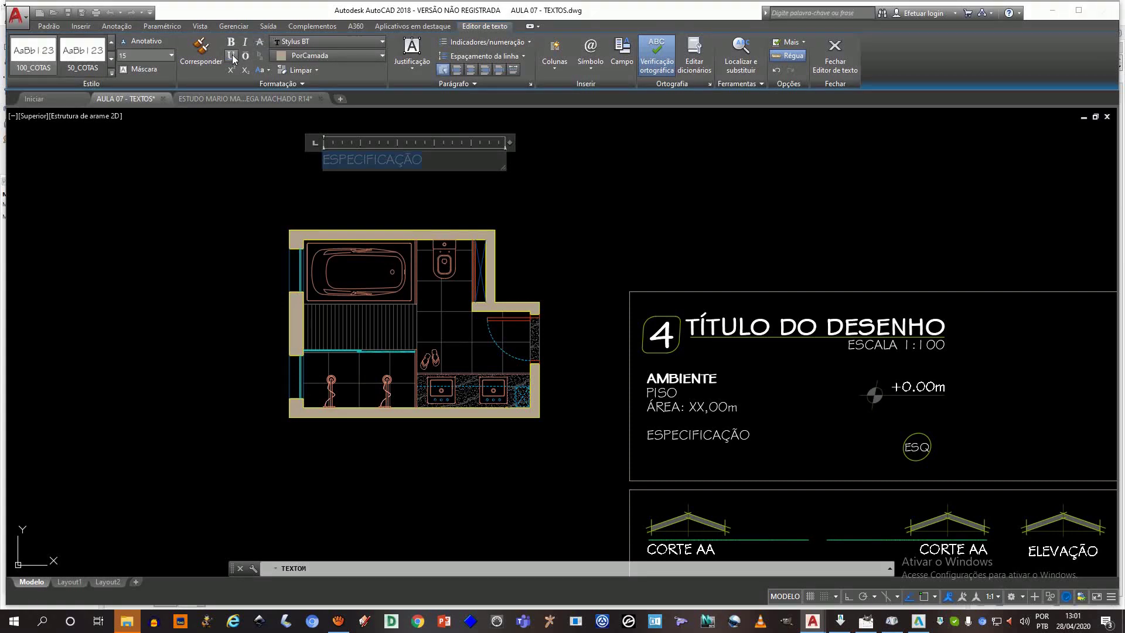
- Try the Stylus ITC Bold font on the ESPECIFICAÇÃO text and switch back to Stylus BT
click(266, 71)
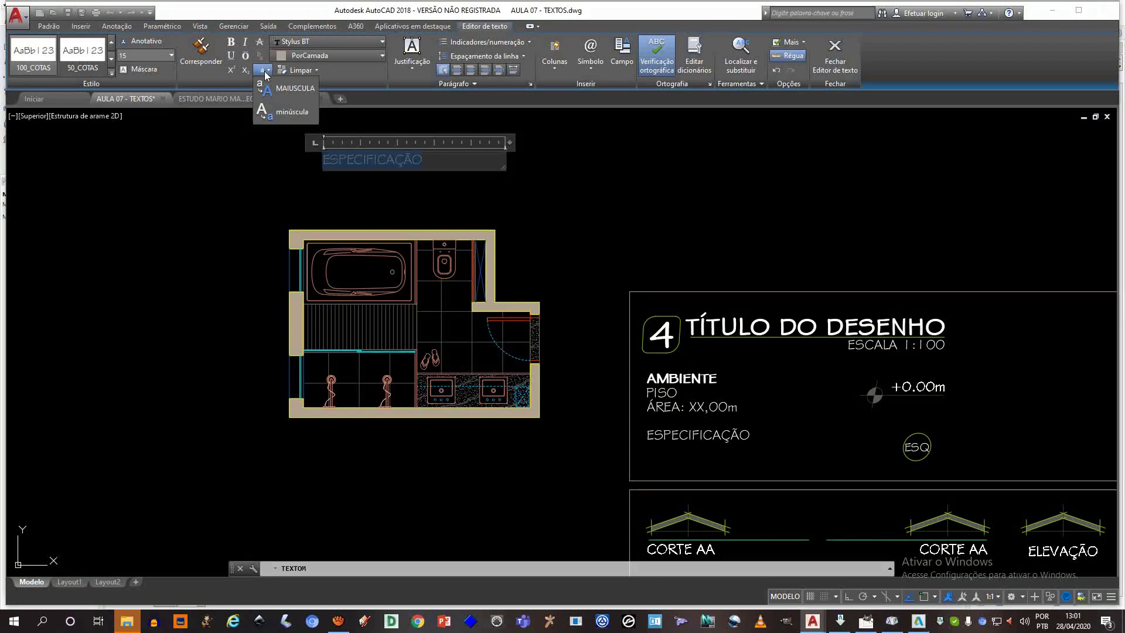
click(366, 41)
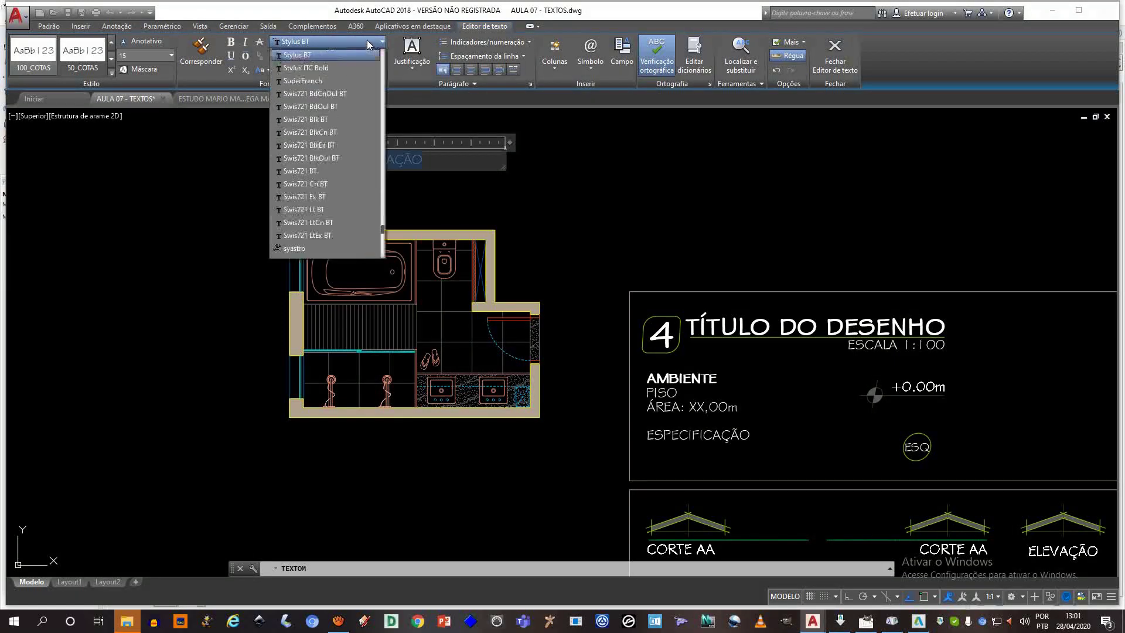
click(323, 68)
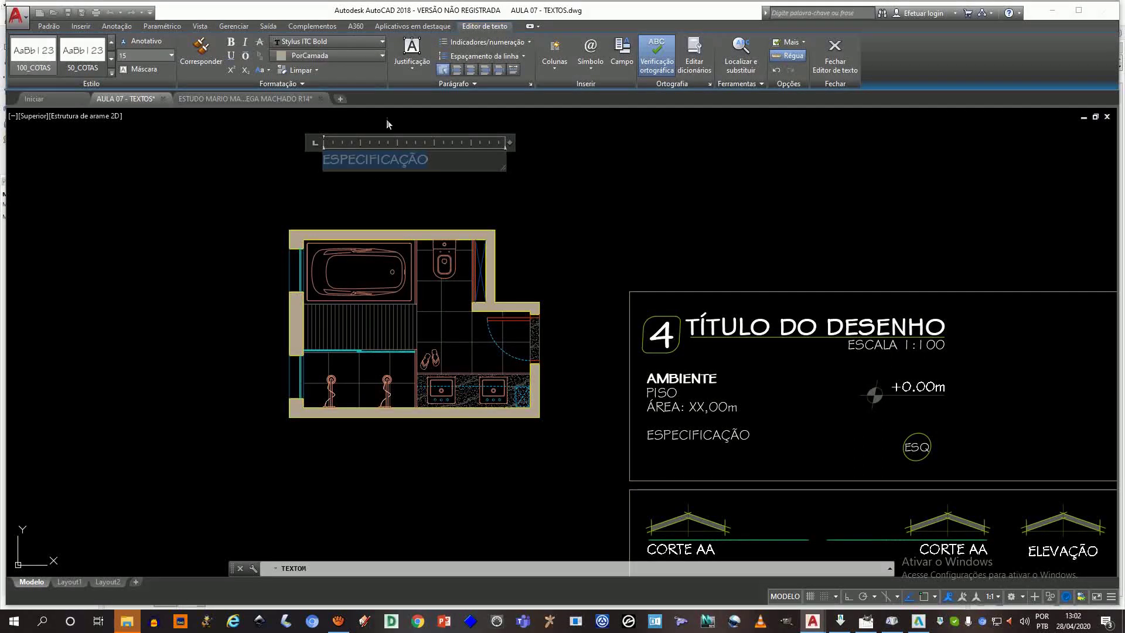
click(345, 41)
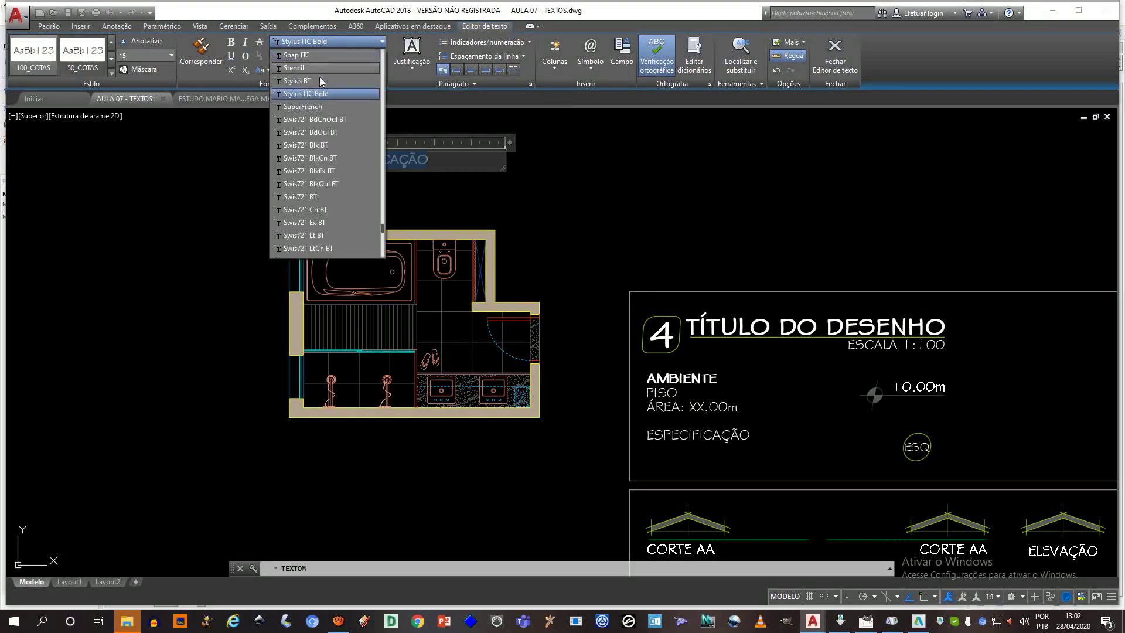
click(321, 81)
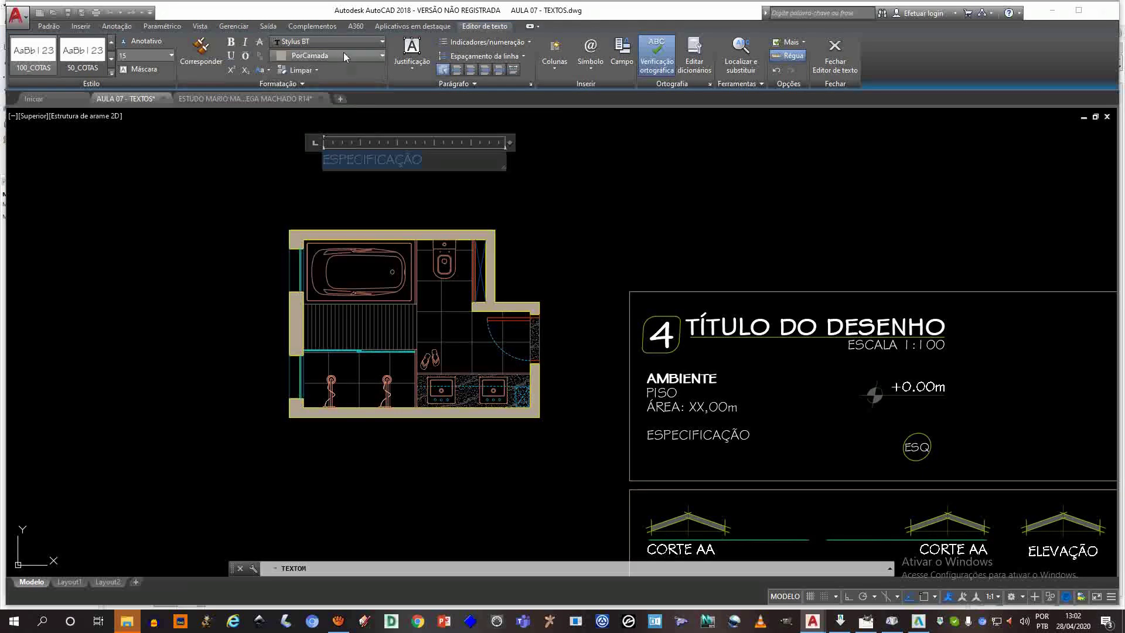
click(331, 41)
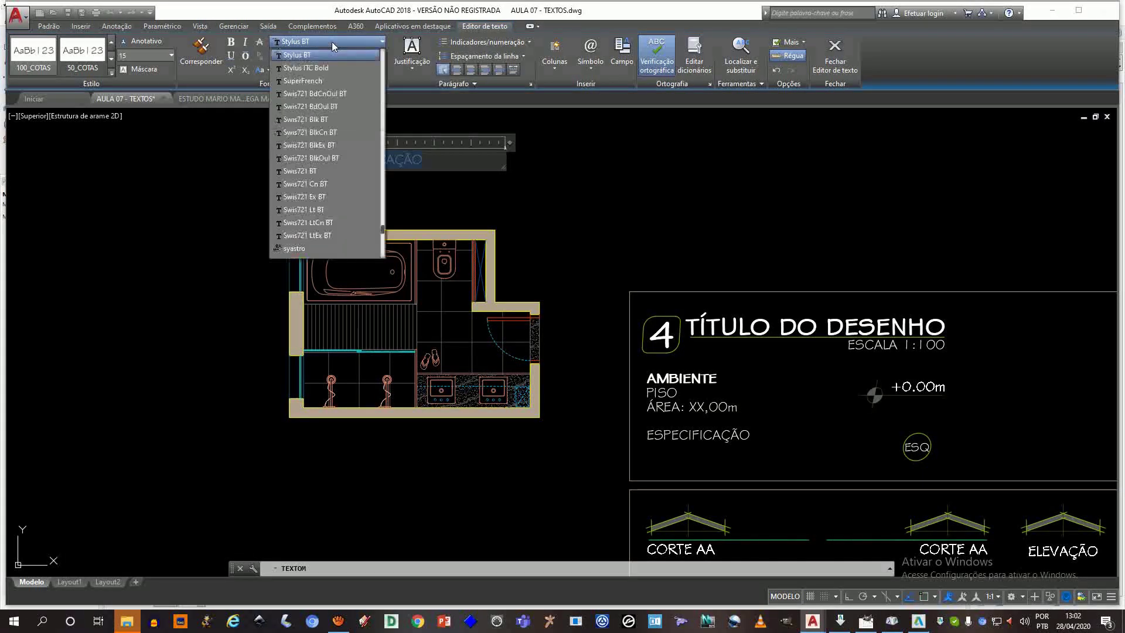
scroll(315, 142, down, 6)
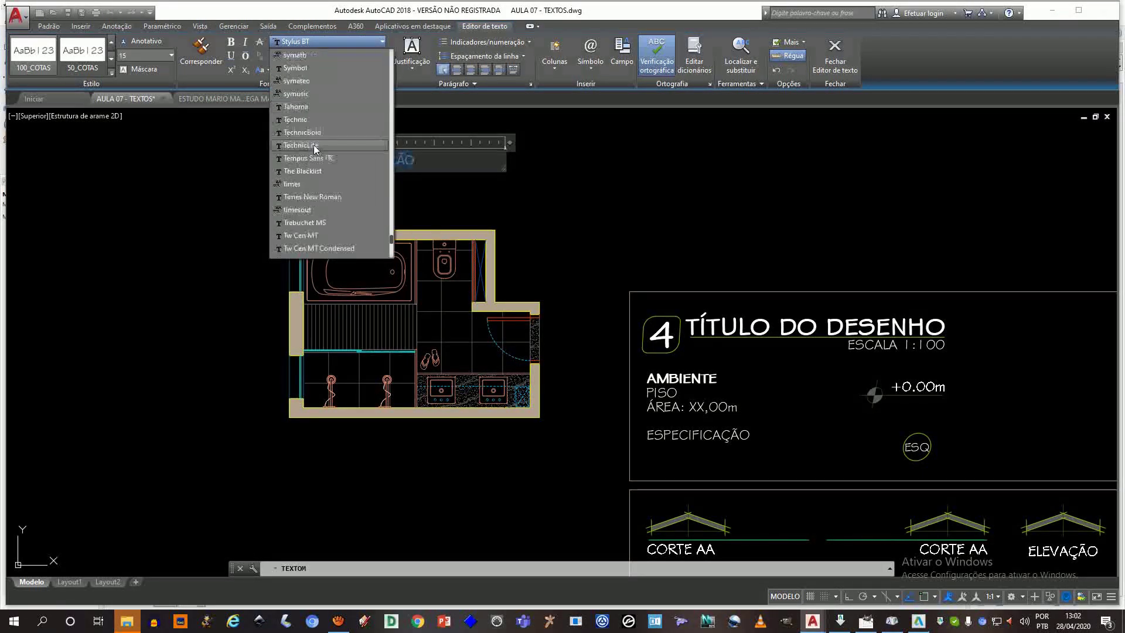
scroll(313, 152, down, 5)
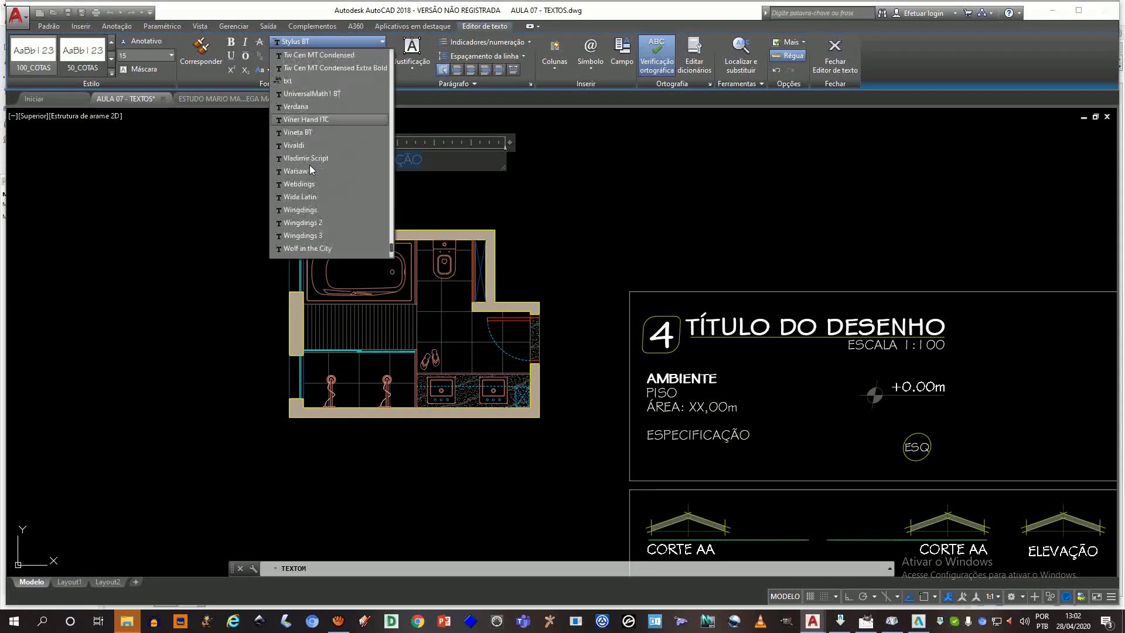
scroll(311, 165, up, 15)
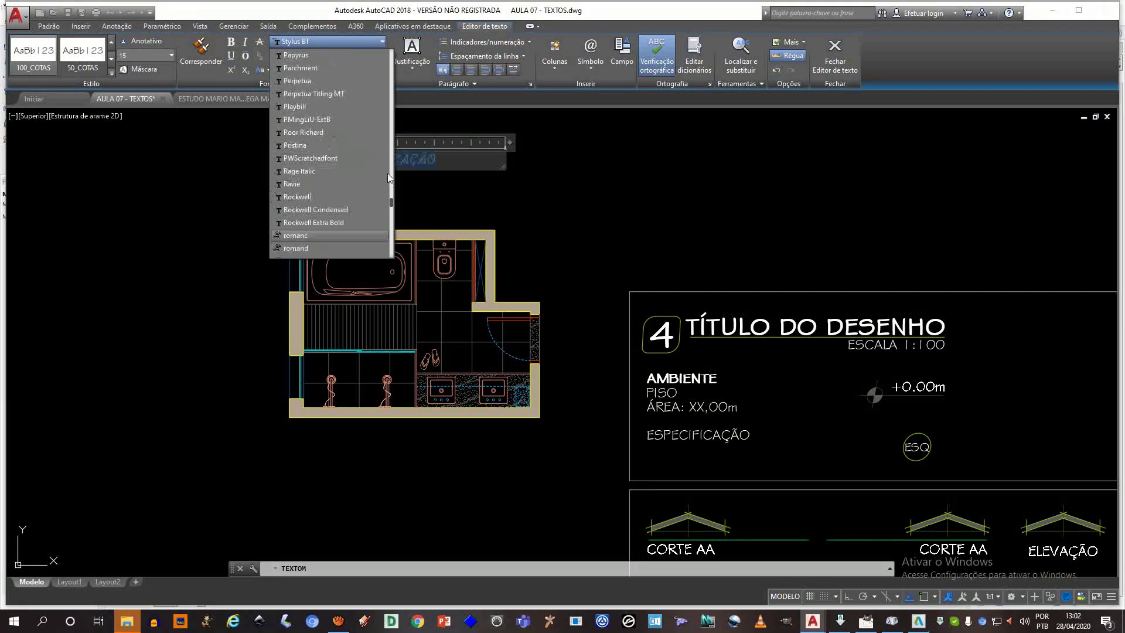
click(397, 145)
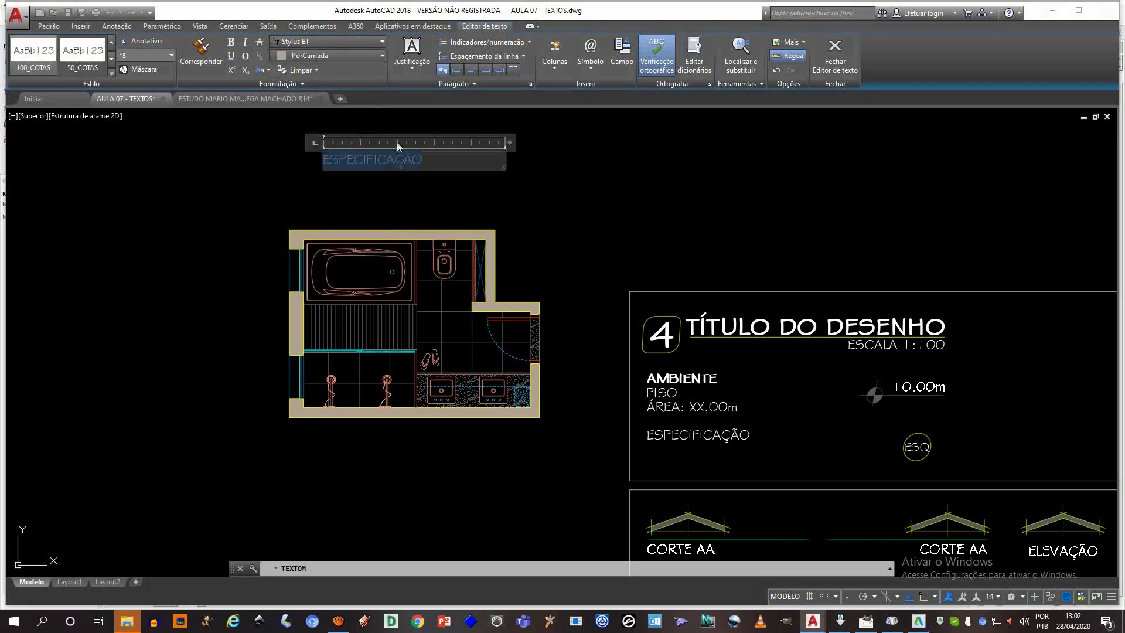
- Set the font of the ESPECIFICAÇÃO text to Architects Daughter and finish editing it
click(343, 42)
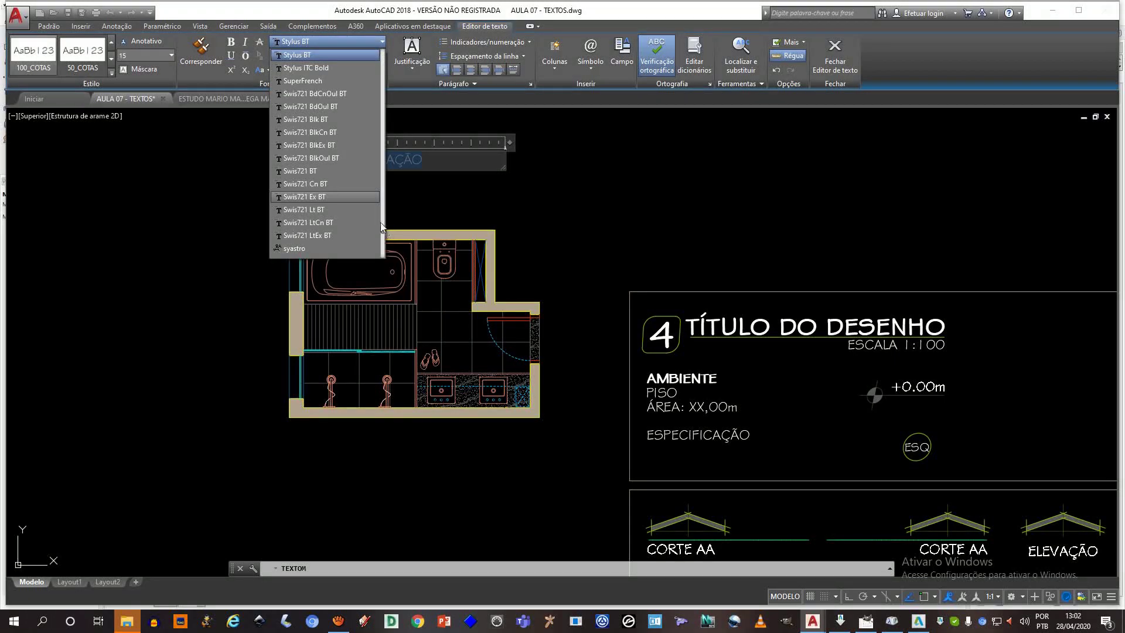
scroll(323, 88, up, 20)
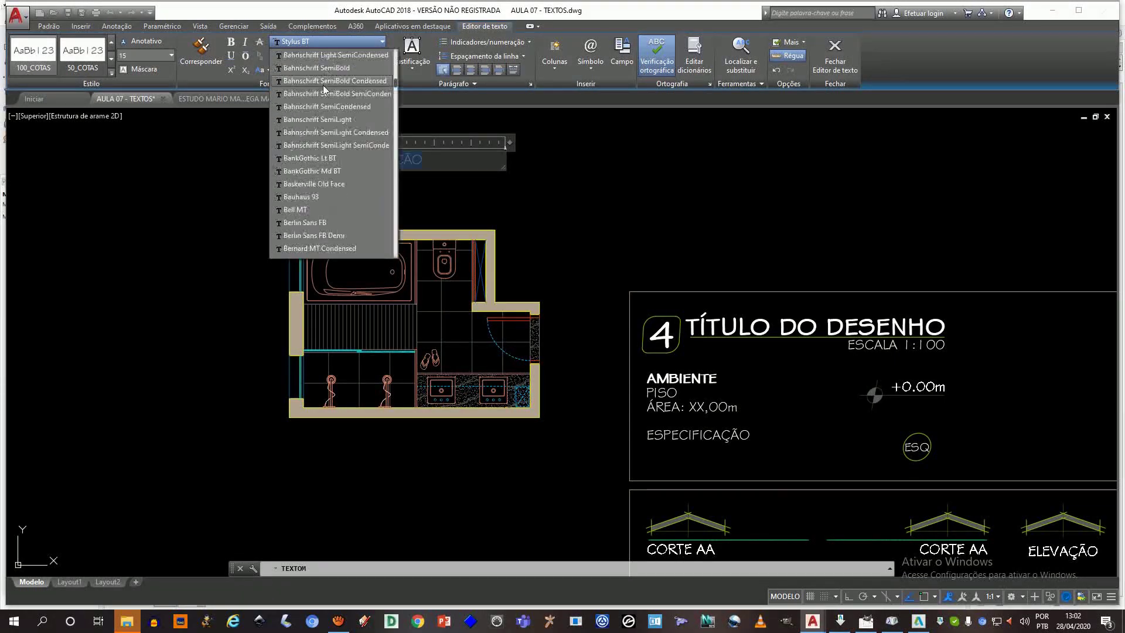
scroll(323, 106, down, 3)
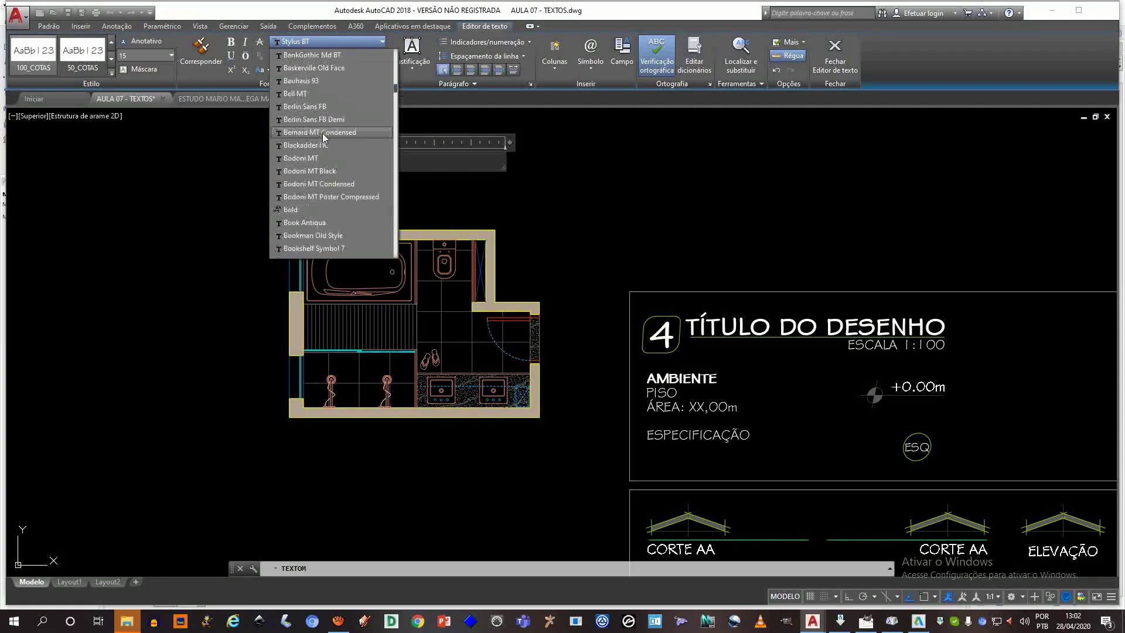
scroll(324, 136, up, 7)
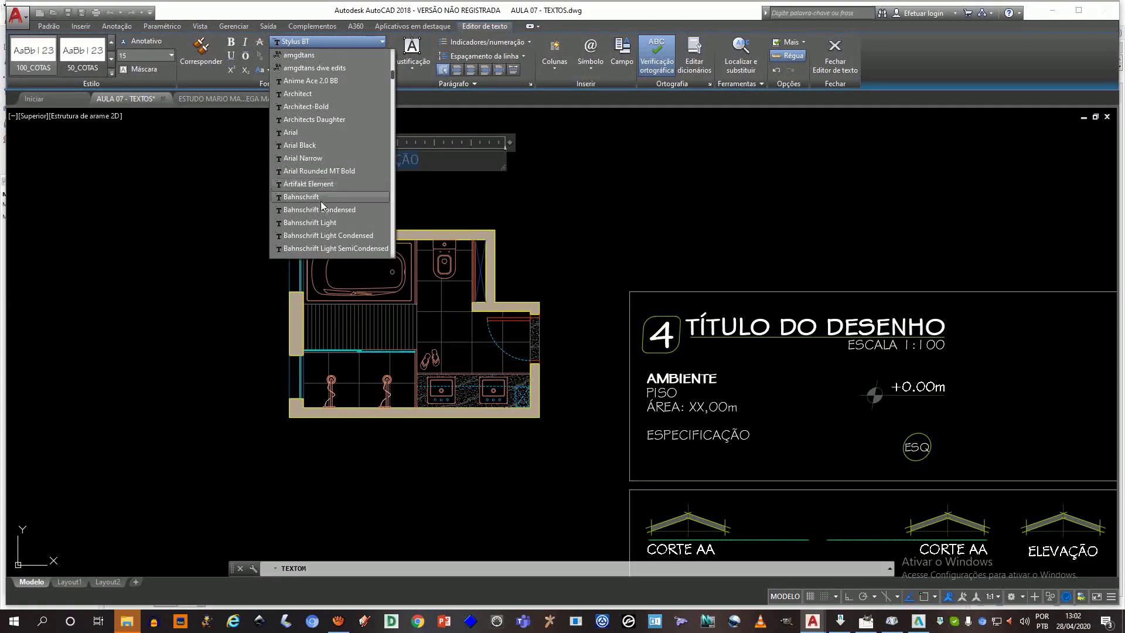
click(321, 119)
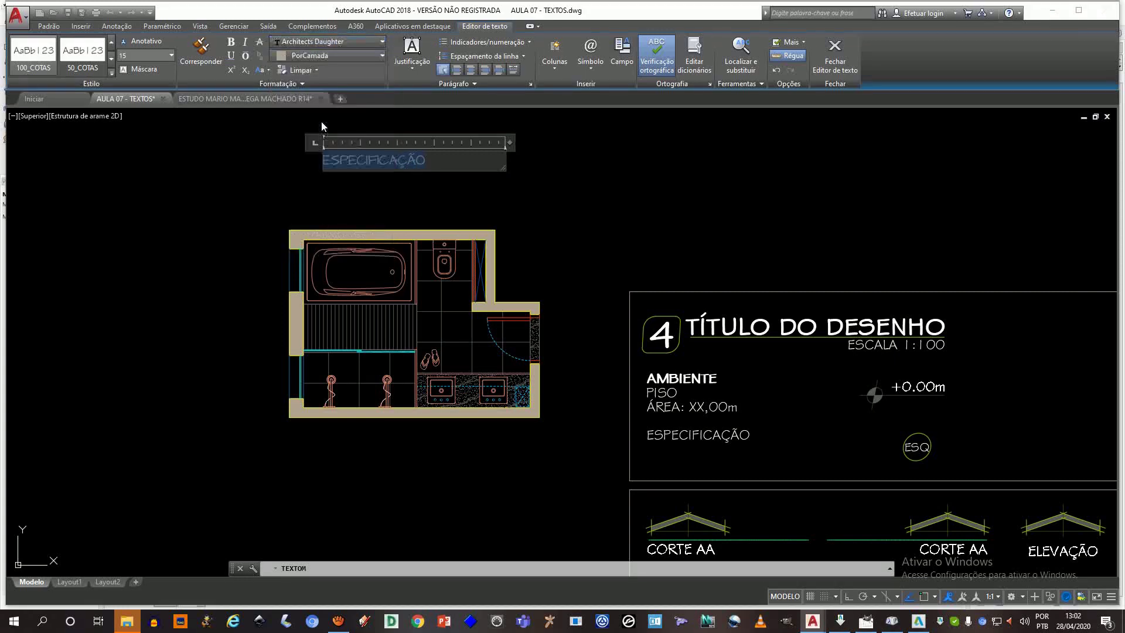
click(419, 205)
scroll(375, 158, up, 5)
scroll(375, 158, down, 6)
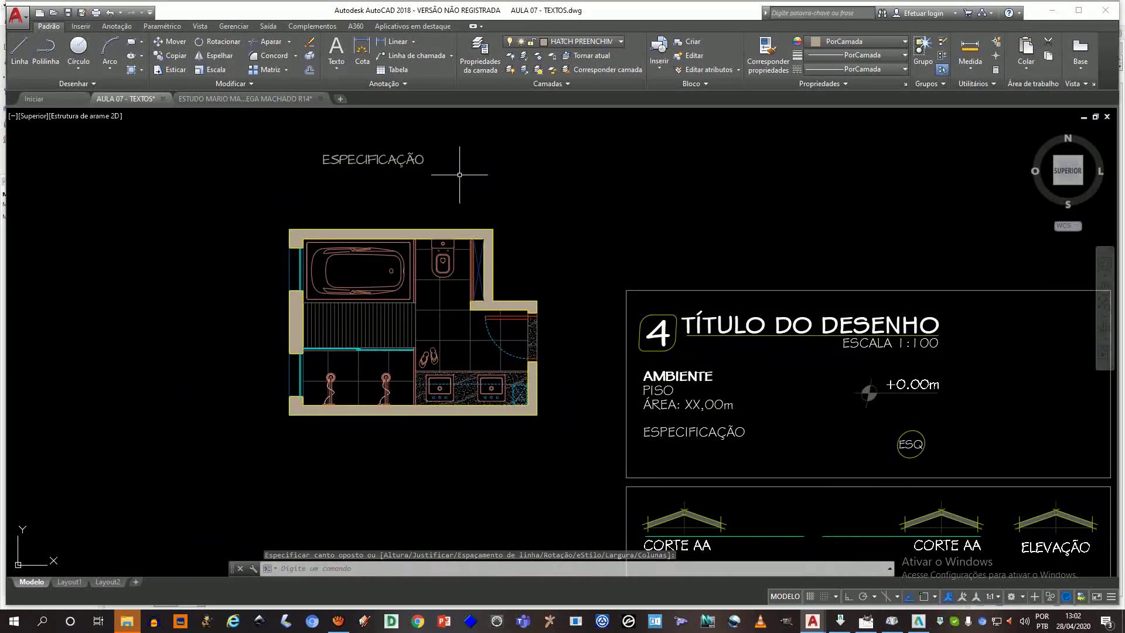
- Reopen the ESPECIFICAÇÃO multiline text above the plan, check its font setting and leave the editor
key(Escape)
click(394, 155)
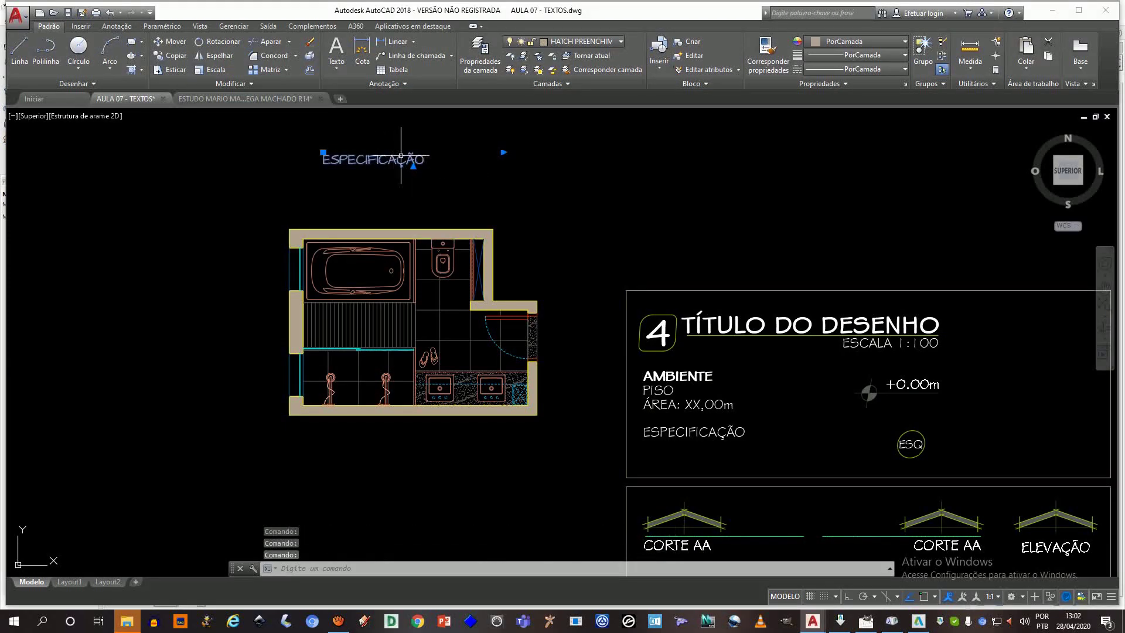
double_click(410, 161)
click(433, 183)
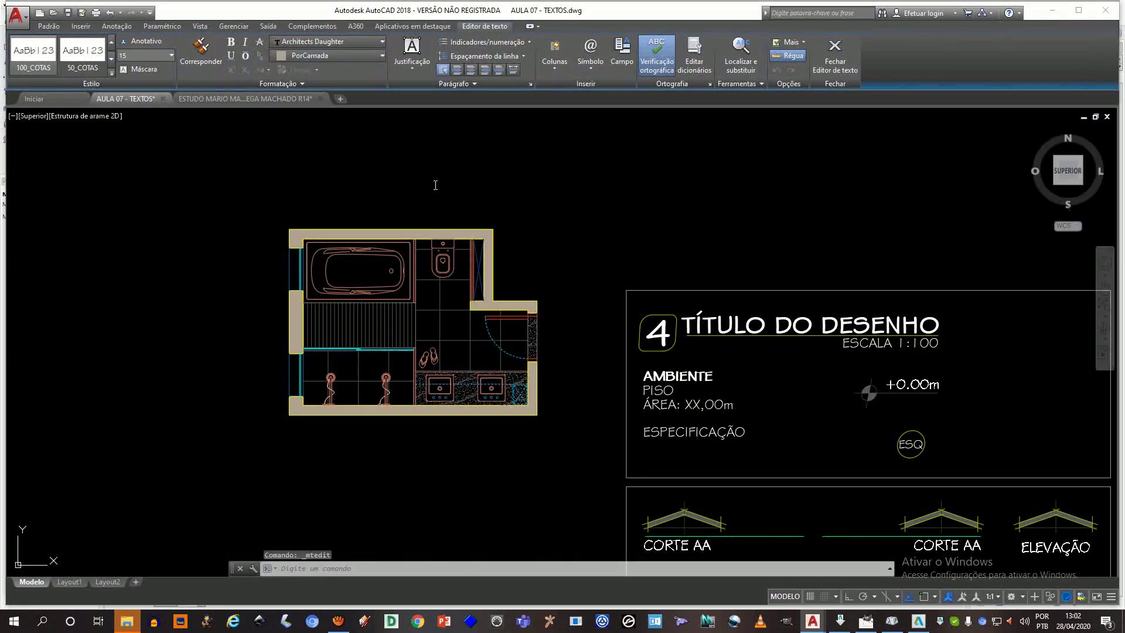
click(404, 163)
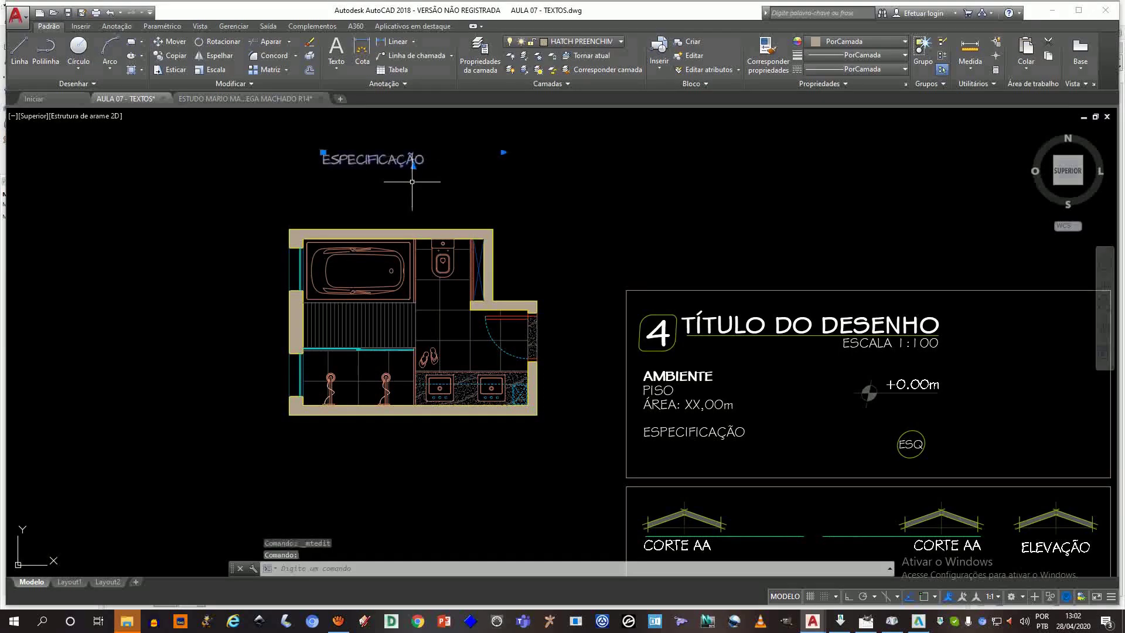
middle_drag(408, 177, 382, 163)
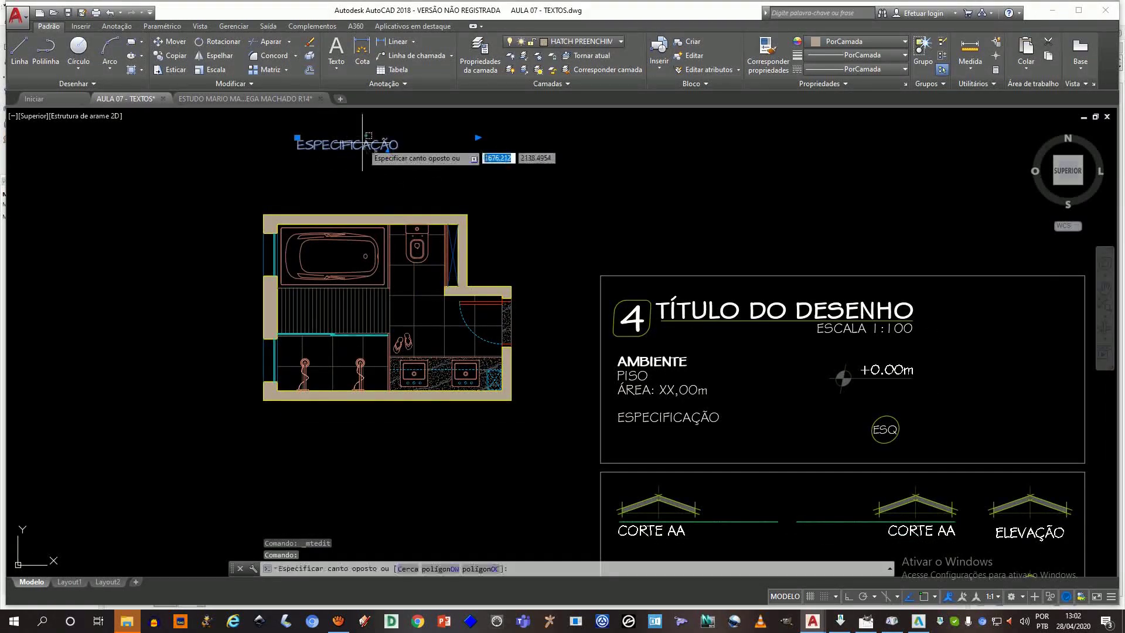
double_click(384, 145)
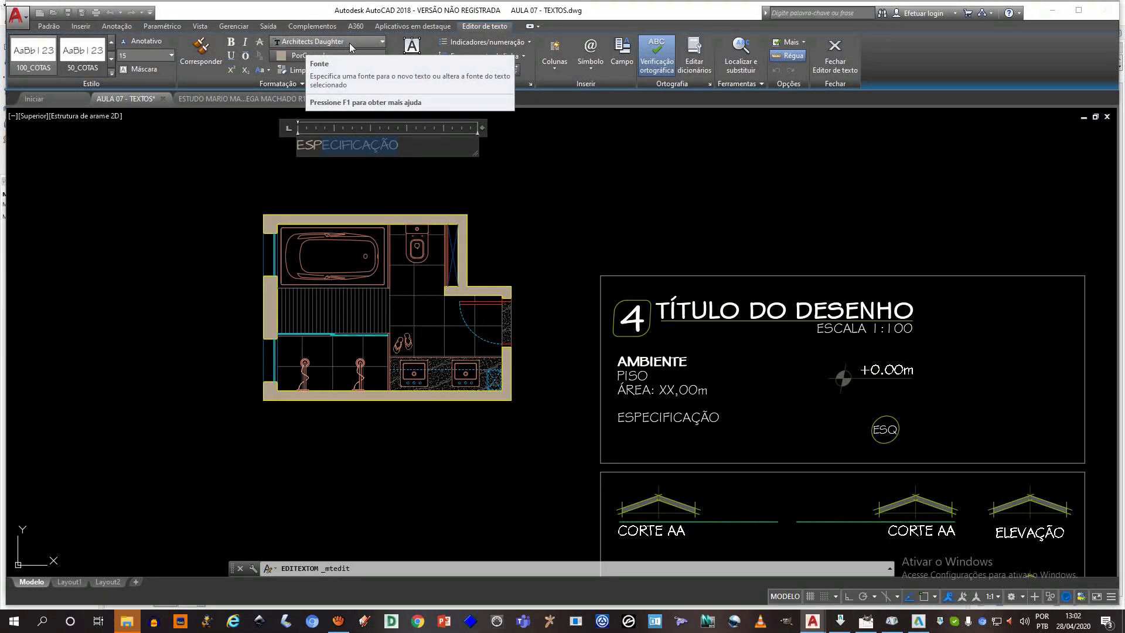
click(384, 172)
click(386, 145)
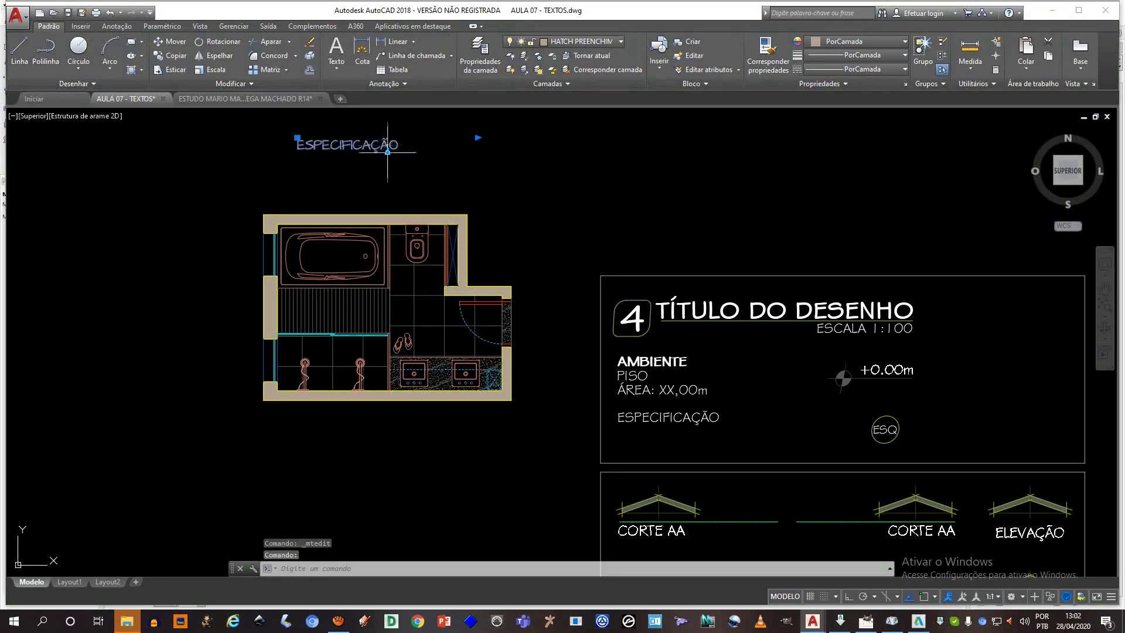
text(m)
key(Return)
key(Escape)
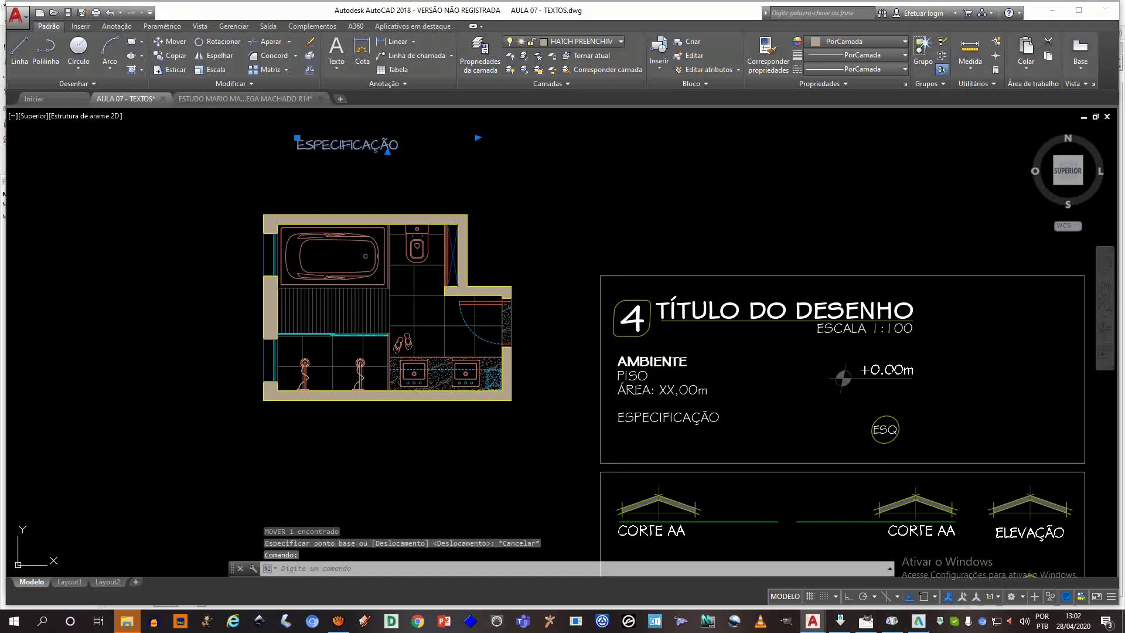
- Reopen the ESPECIFICAÇÃO text, select its whole content to review the style and height settings, and leave the editor
double_click(388, 147)
click(447, 180)
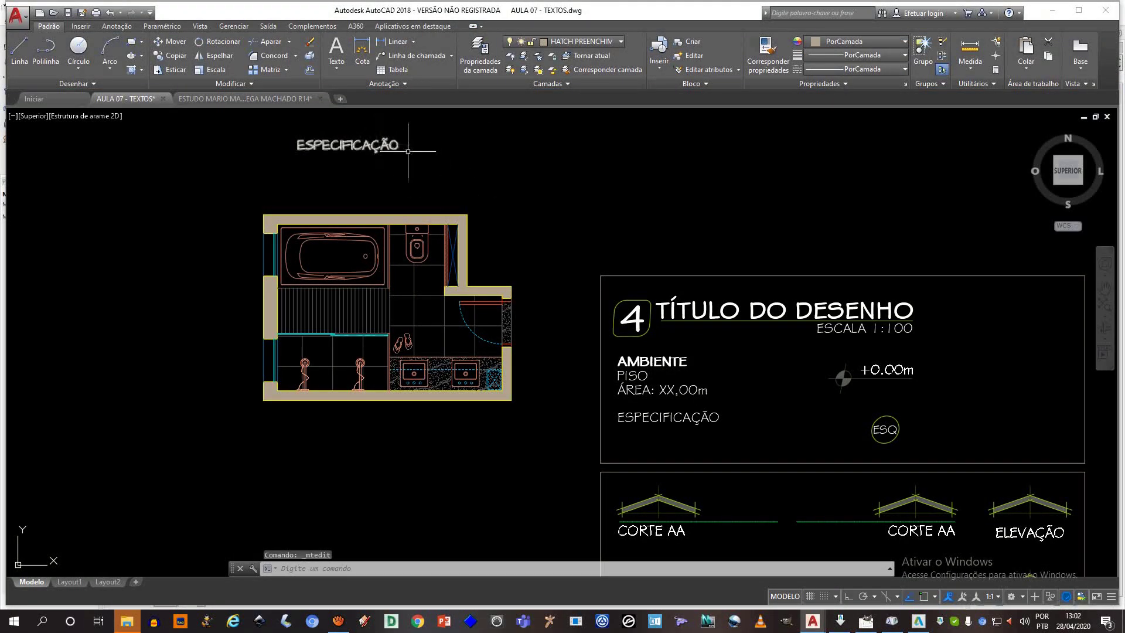
double_click(388, 146)
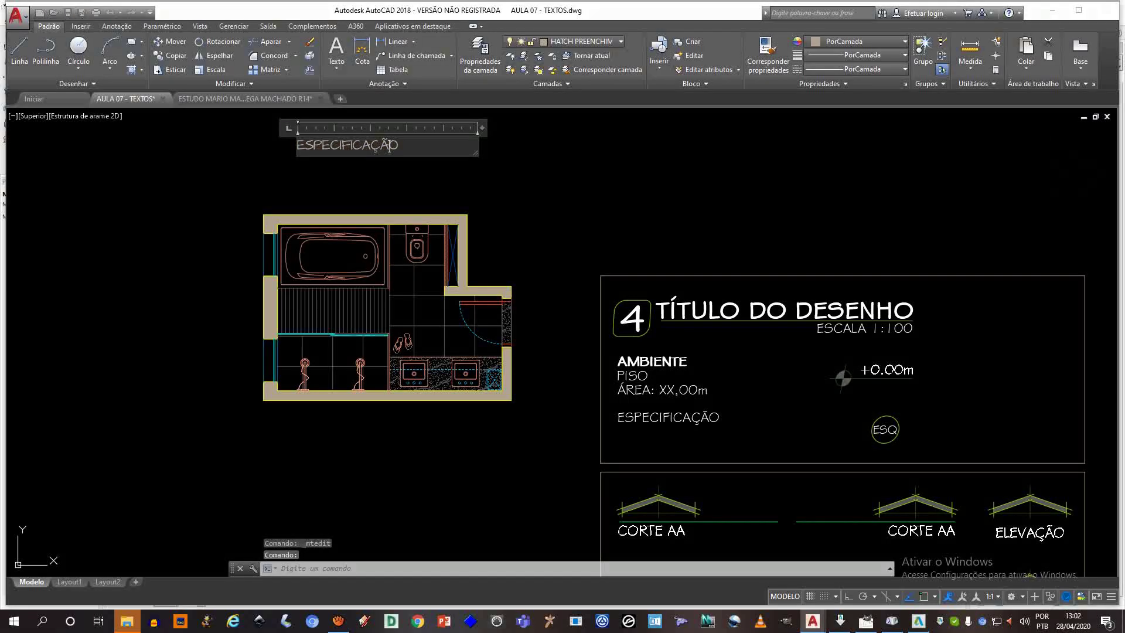
click(523, 174)
click(373, 147)
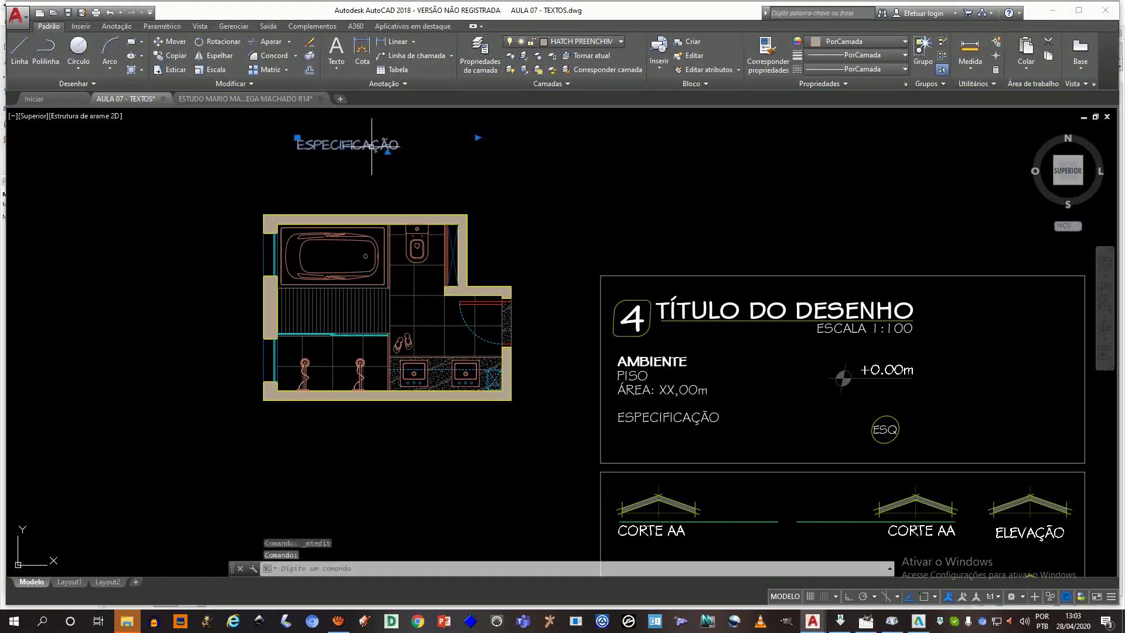
double_click(364, 147)
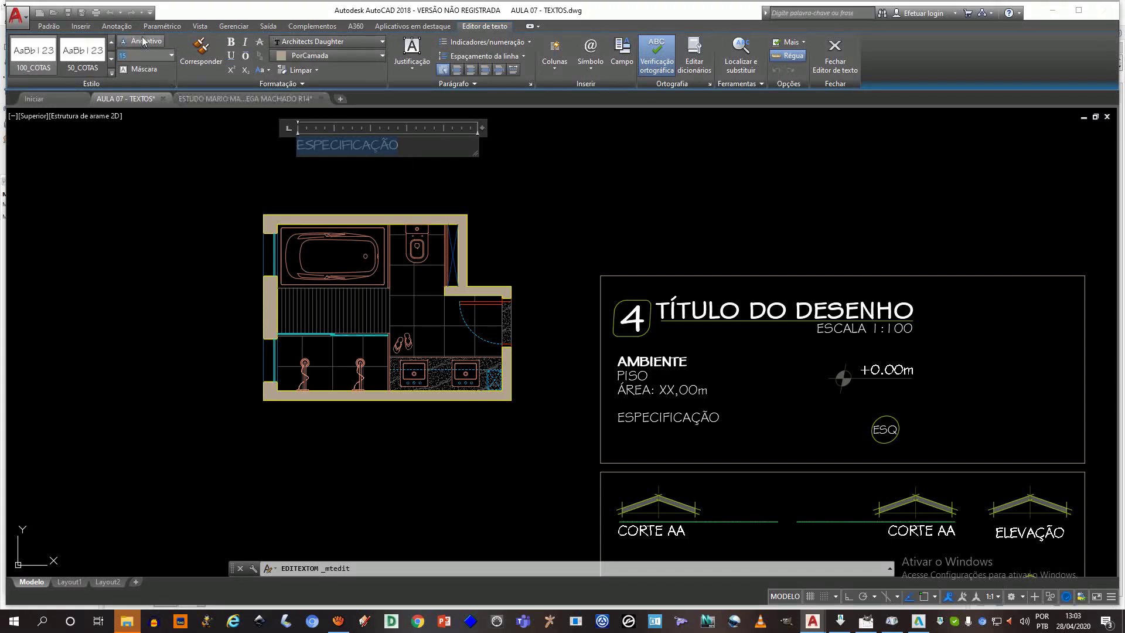
click(406, 150)
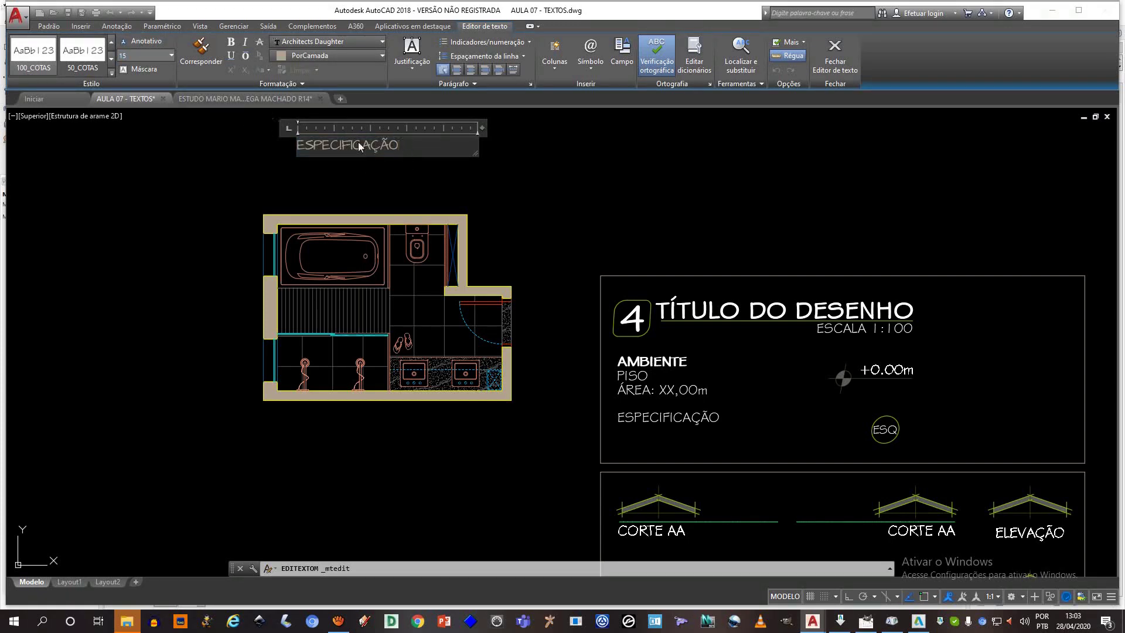
key(ctrl+a)
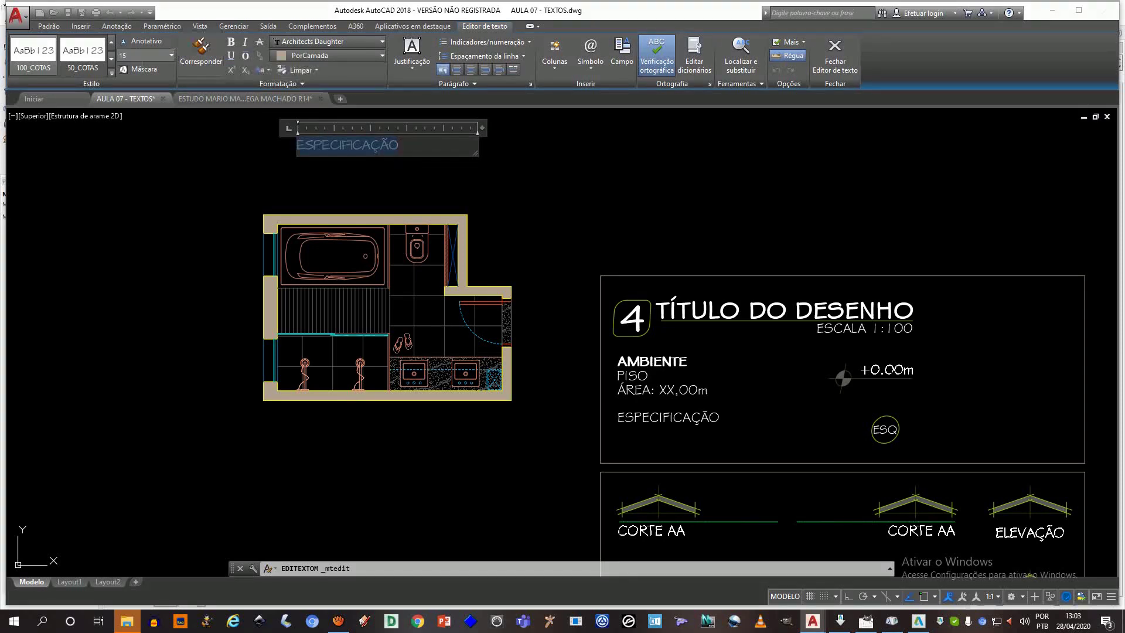
click(397, 183)
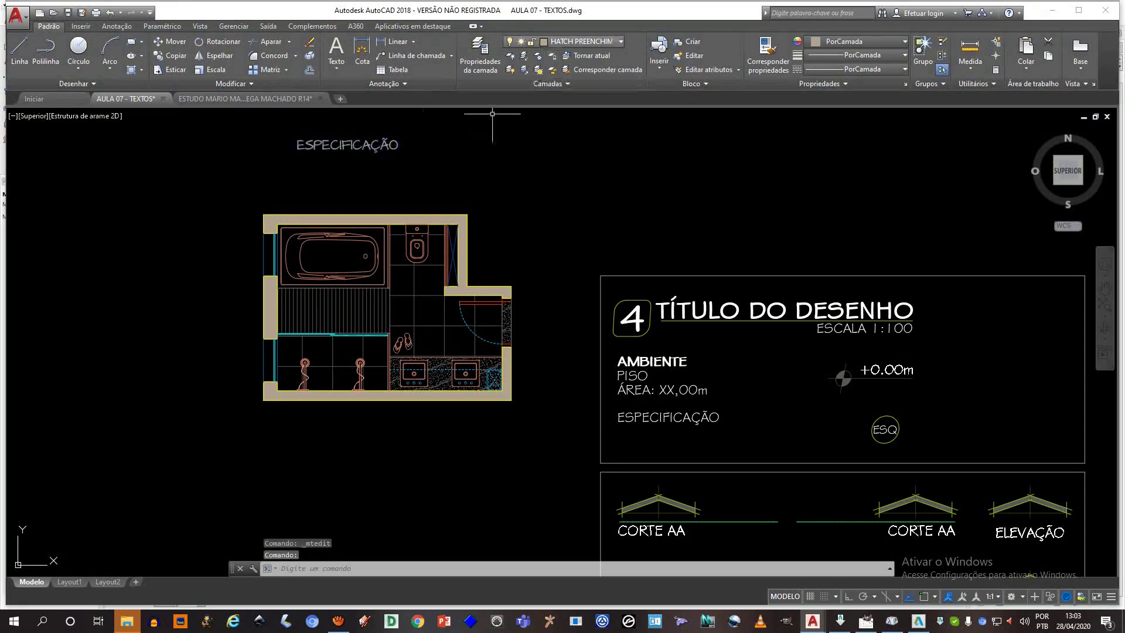
- Find the TEXTO layer in the layer properties manager, examine its properties and close the manager
key(Escape)
click(480, 52)
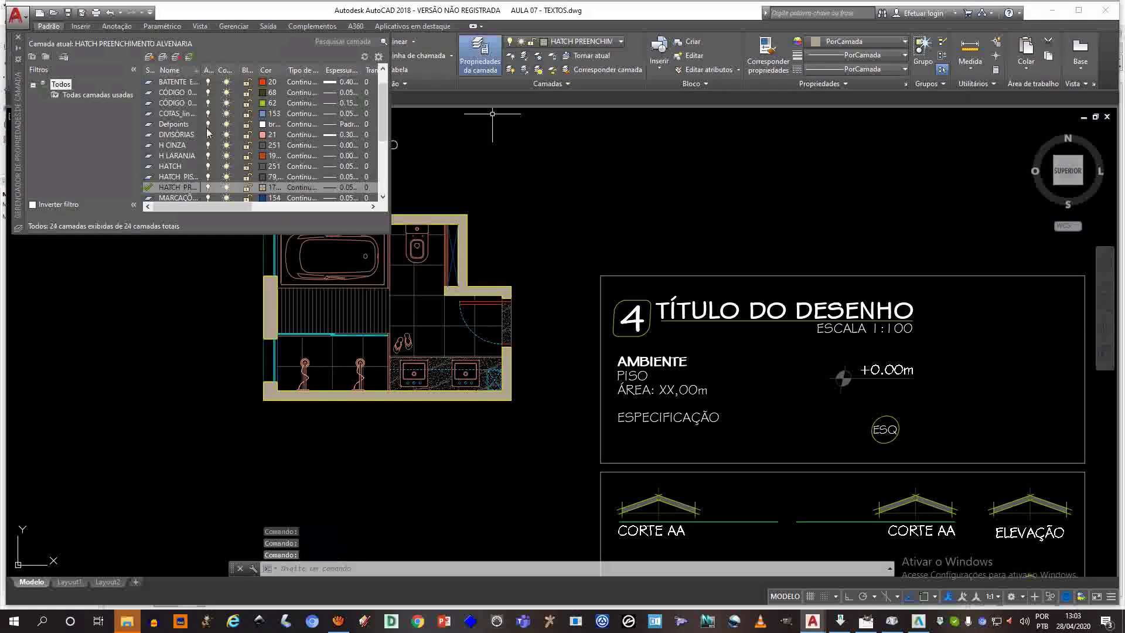
scroll(191, 164, down, 5)
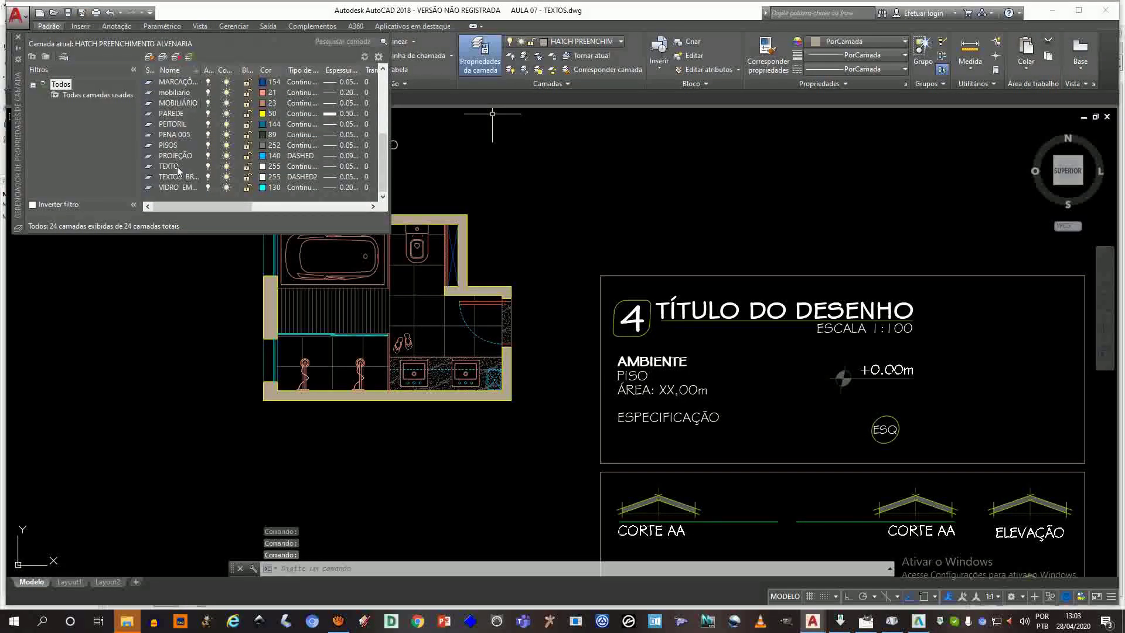
click(177, 167)
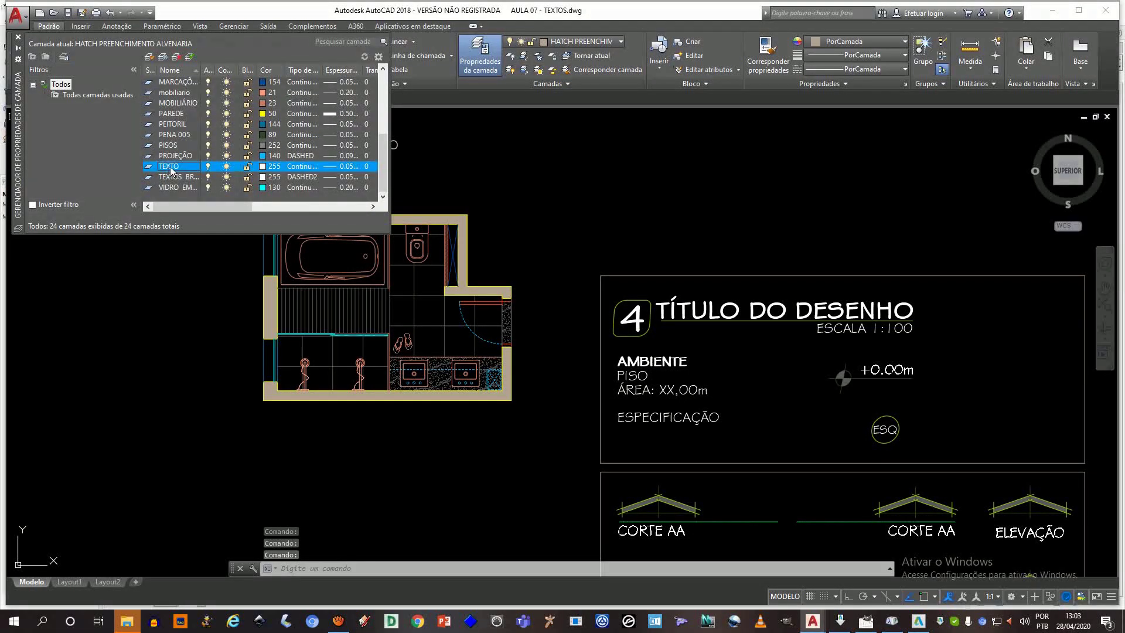
click(17, 39)
- Assign the ESPECIFICAÇÃO text above the plan to the TEXTO layer
click(367, 143)
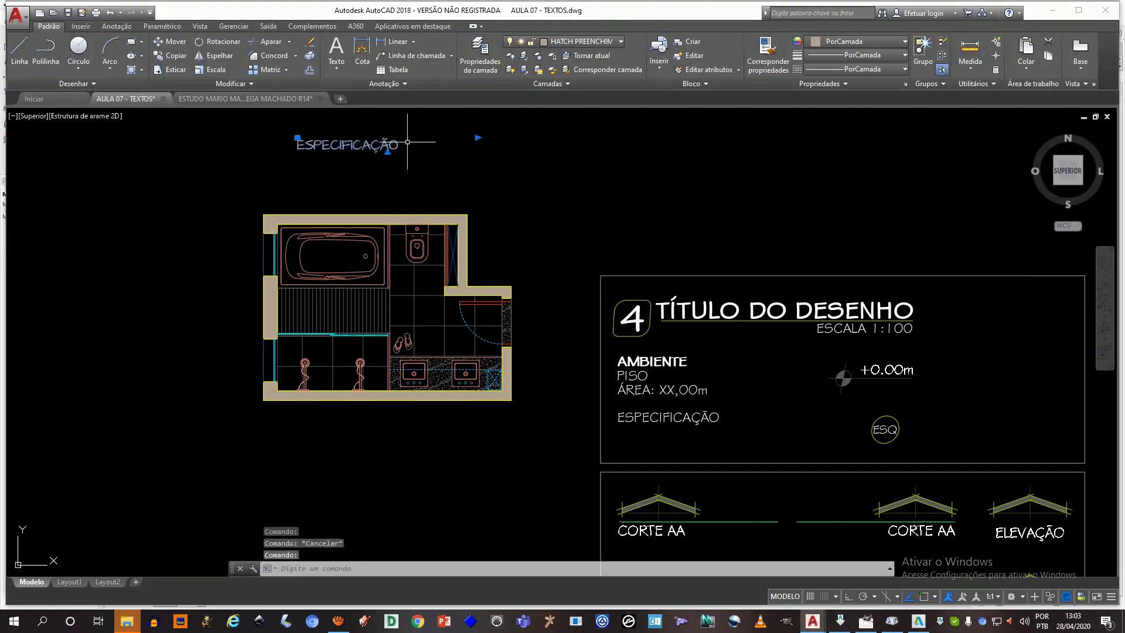
click(580, 41)
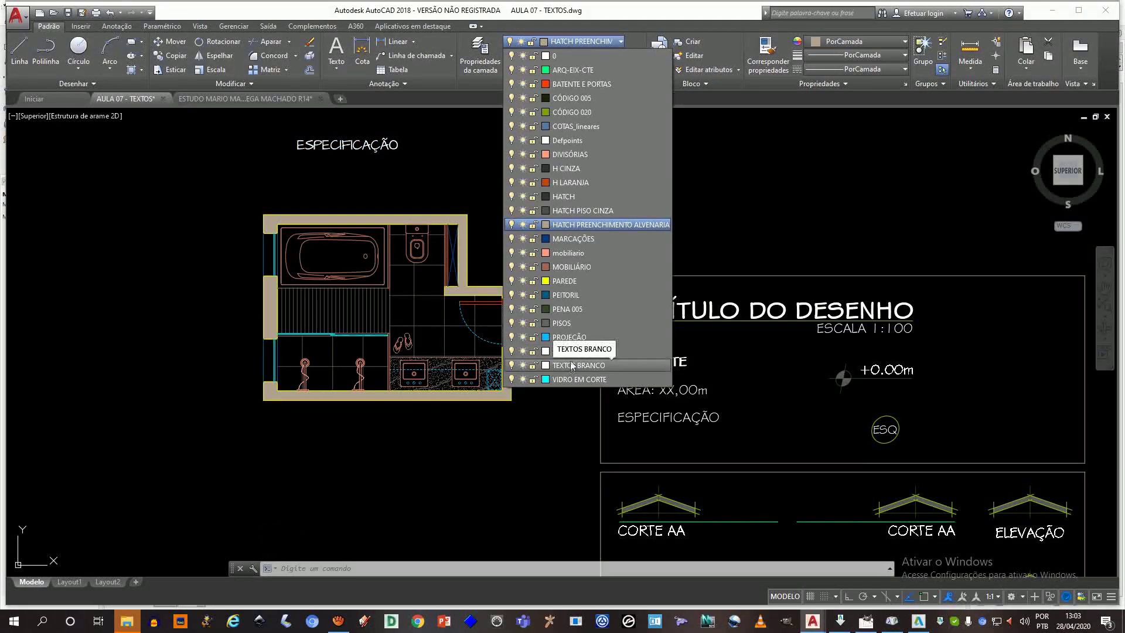
click(566, 351)
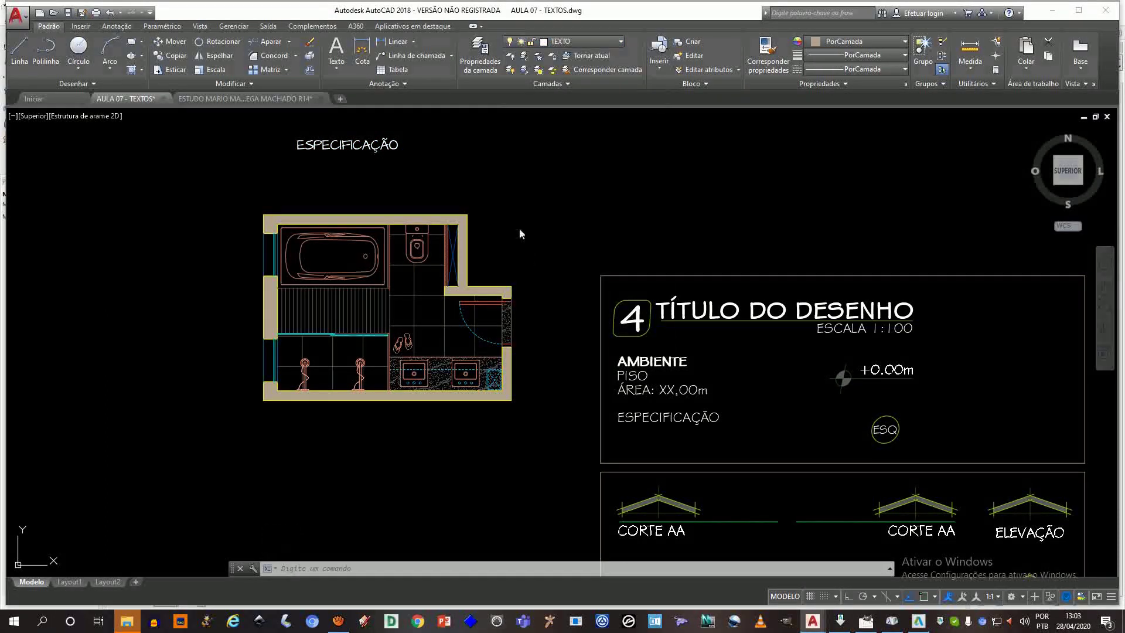
- Copy the ESPECIFICAÇÃO text from above the plan to the empty area left of and below the bathroom plan
click(372, 145)
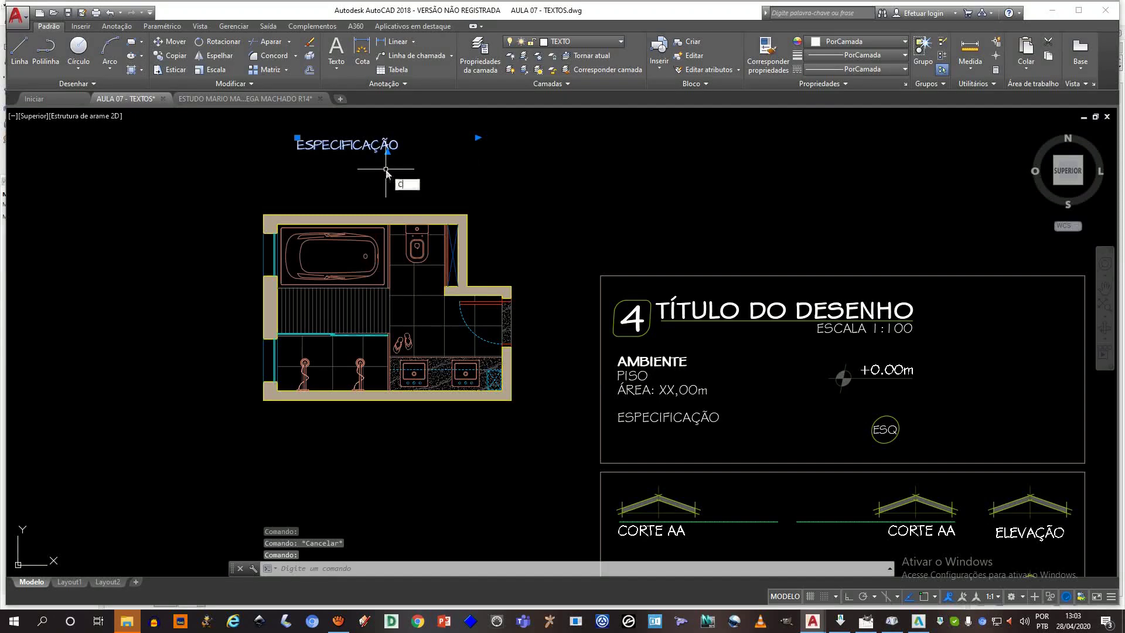
text(o)
key(Return)
click(363, 170)
middle_drag(301, 333, 357, 246)
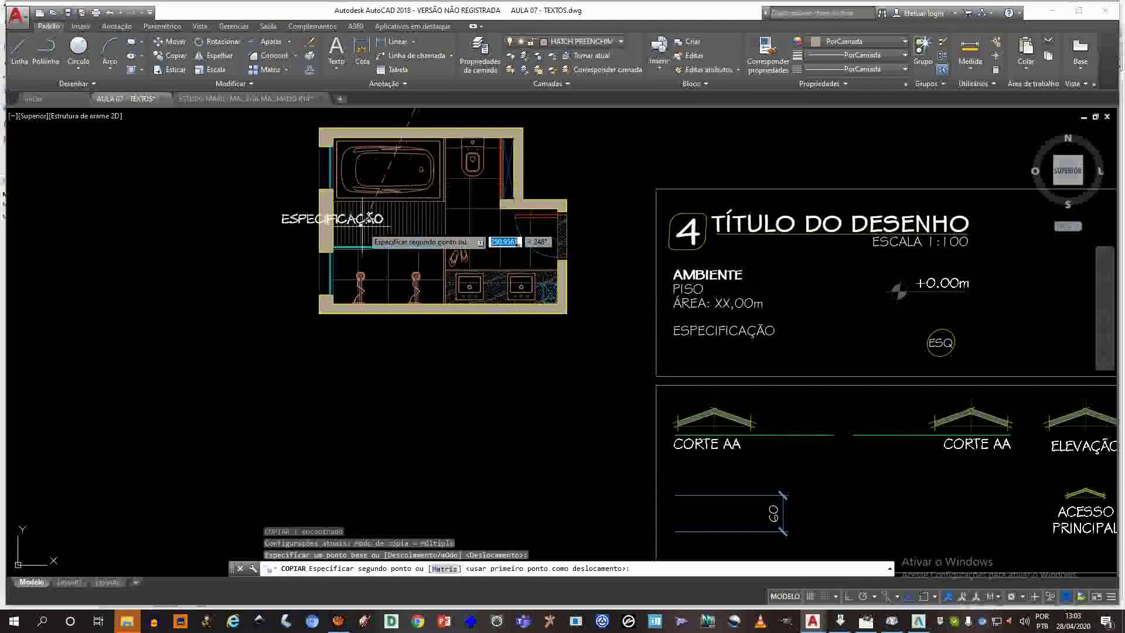
click(193, 362)
key(Escape)
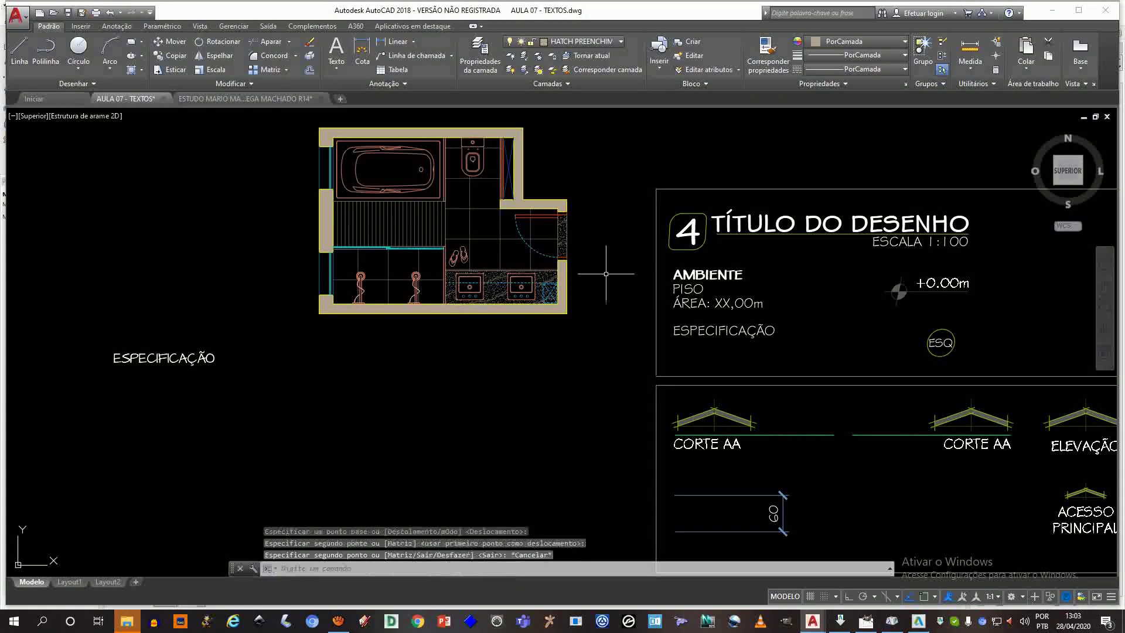
key(Escape)
key(Escape)
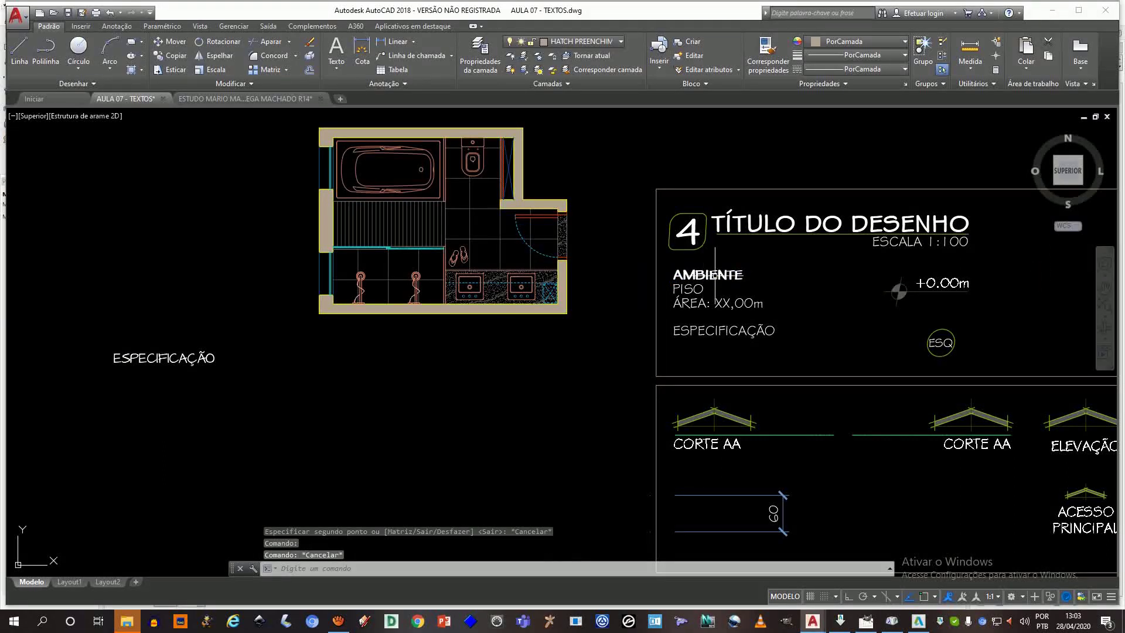
- Open the AMBIENTE text in the legend, examine its font, bold and height settings, and leave the editor
click(725, 287)
key(Escape)
click(708, 275)
double_click(708, 274)
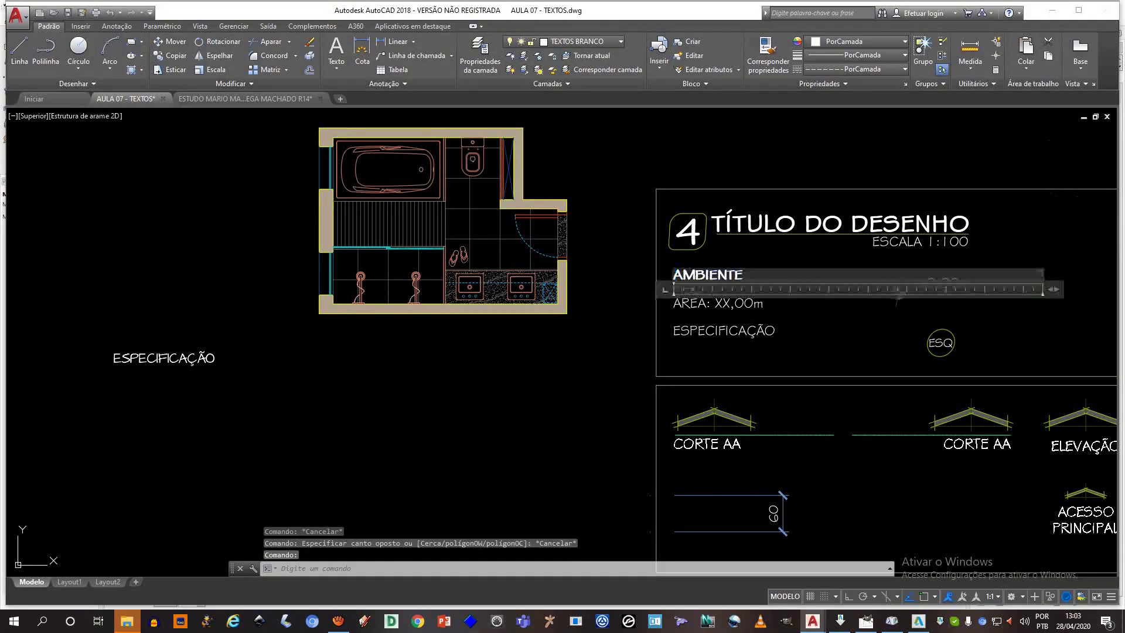
double_click(747, 275)
key(Escape)
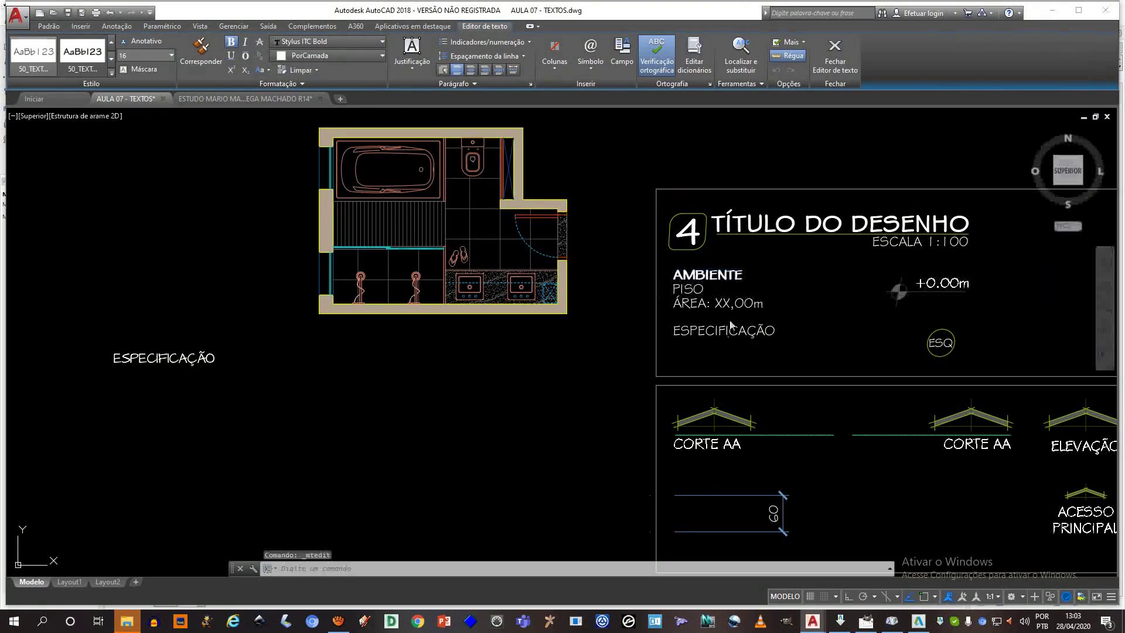
mouse_move(722, 274)
middle_down()
mouse_move(684, 272)
mouse_move(697, 272)
middle_up()
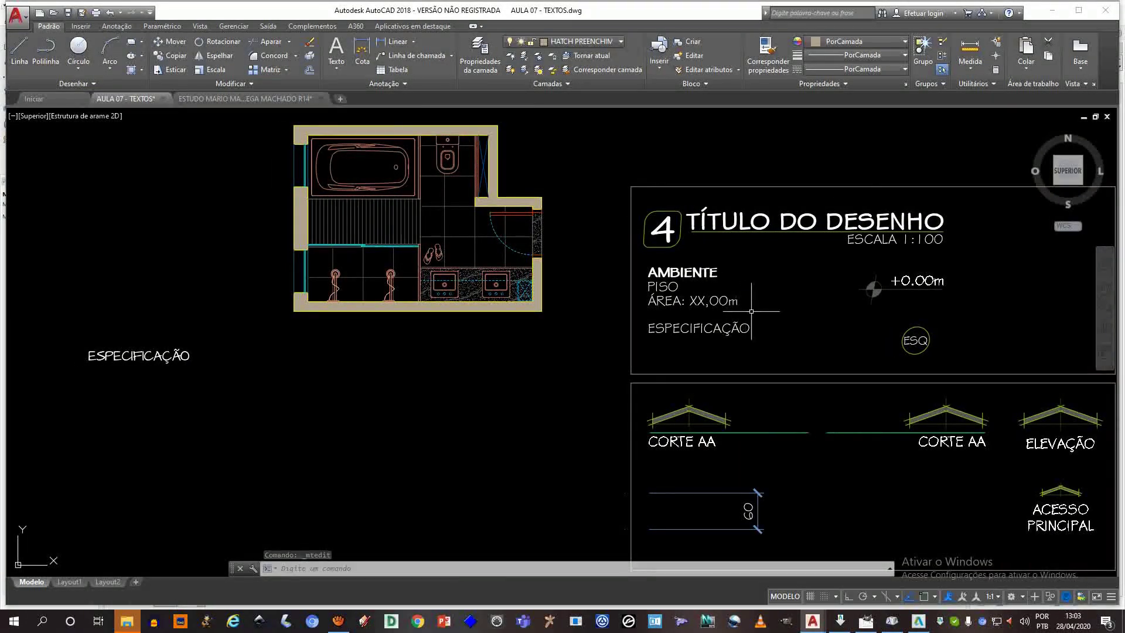
click(808, 310)
click(670, 267)
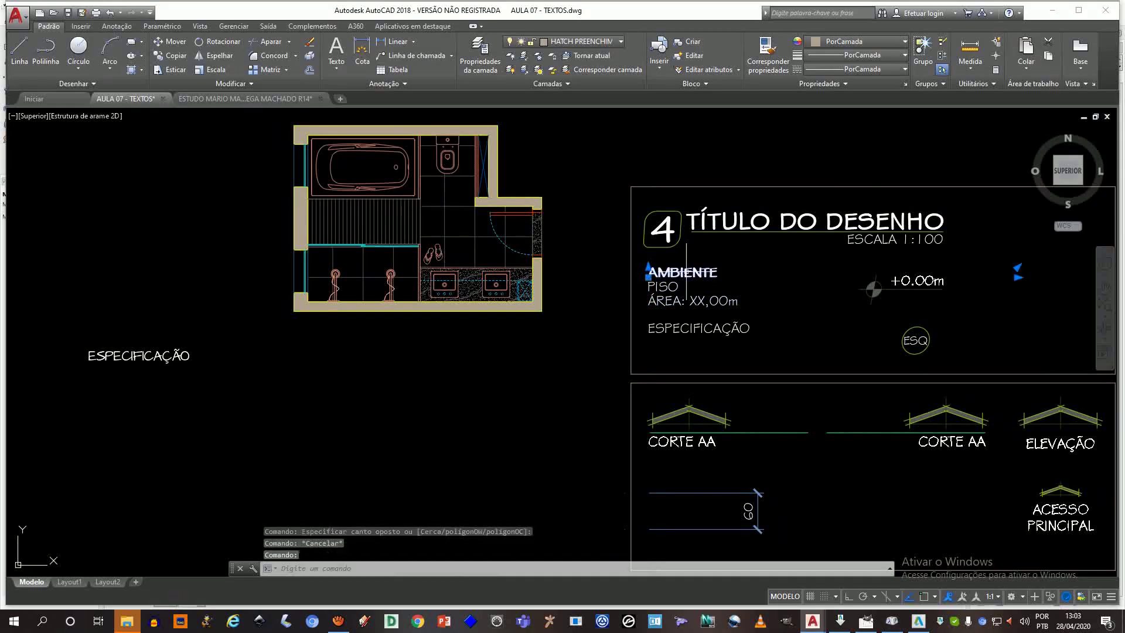
double_click(671, 273)
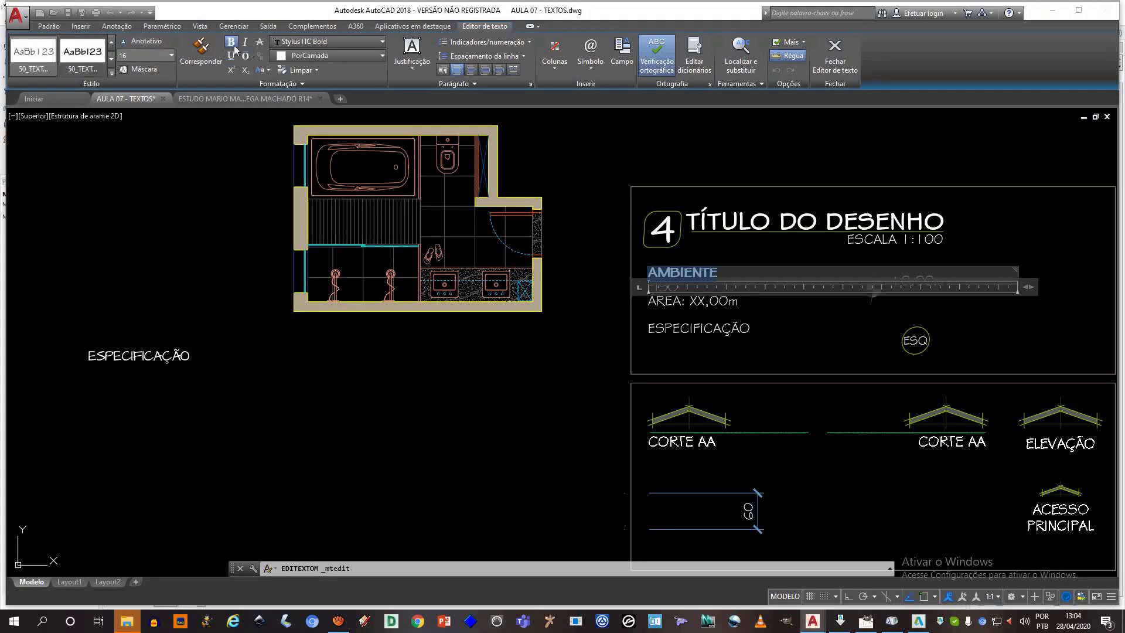
key(Escape)
key(Escape)
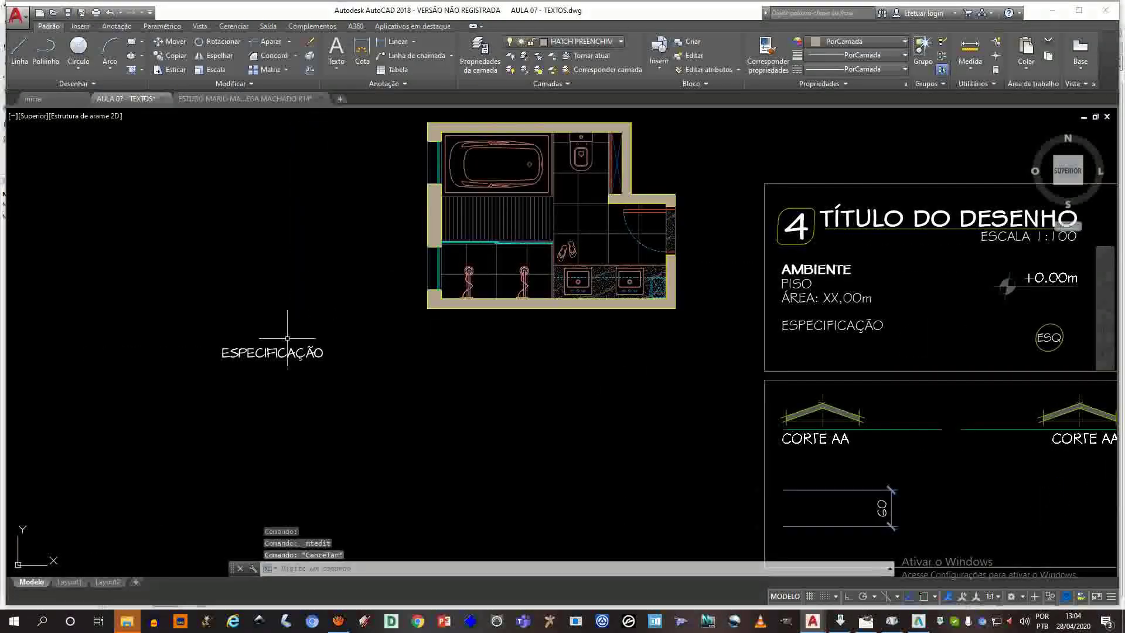
click(291, 352)
text(co)
key(Return)
click(299, 378)
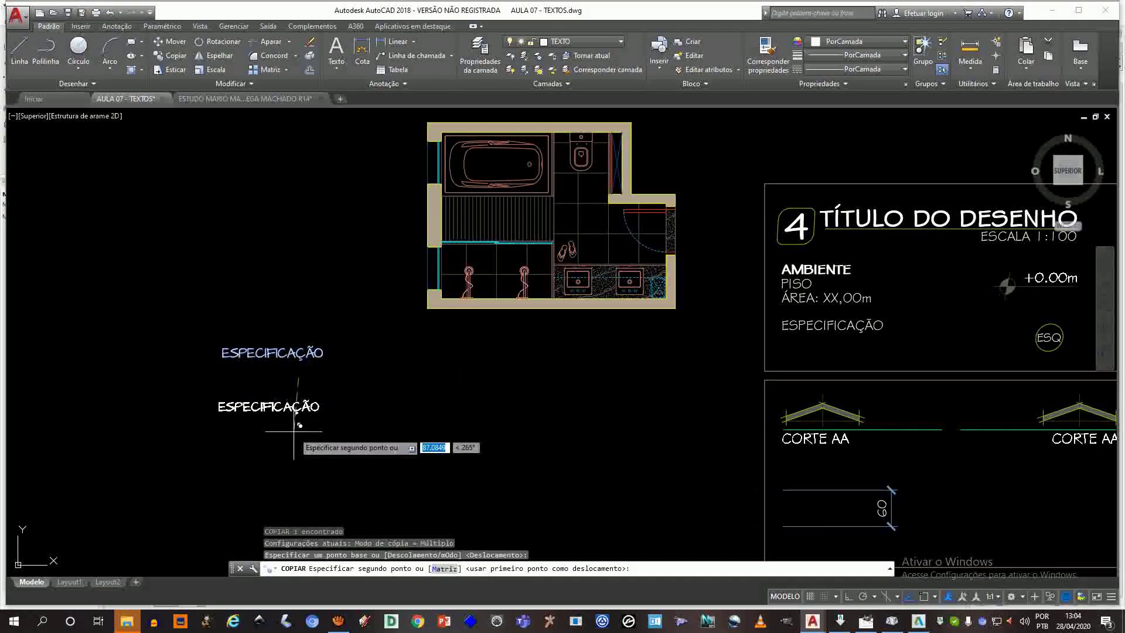
key(Escape)
- Copy the lower ESPECIFICAÇÃO text straight down with ortho mode on, placing the duplicate just below it
click(170, 55)
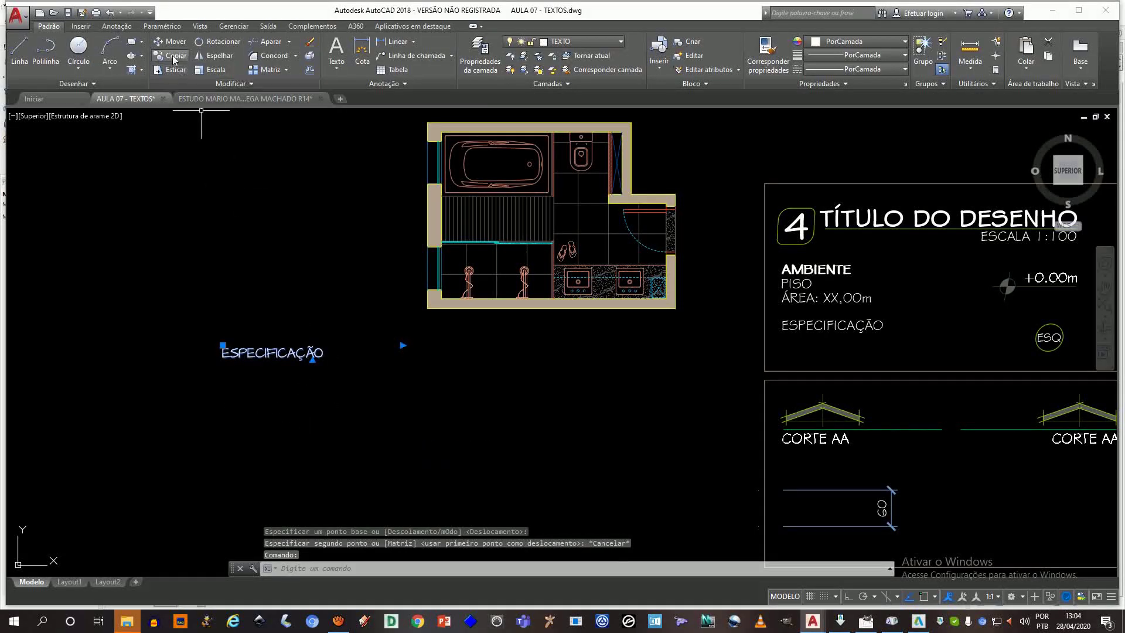
click(308, 353)
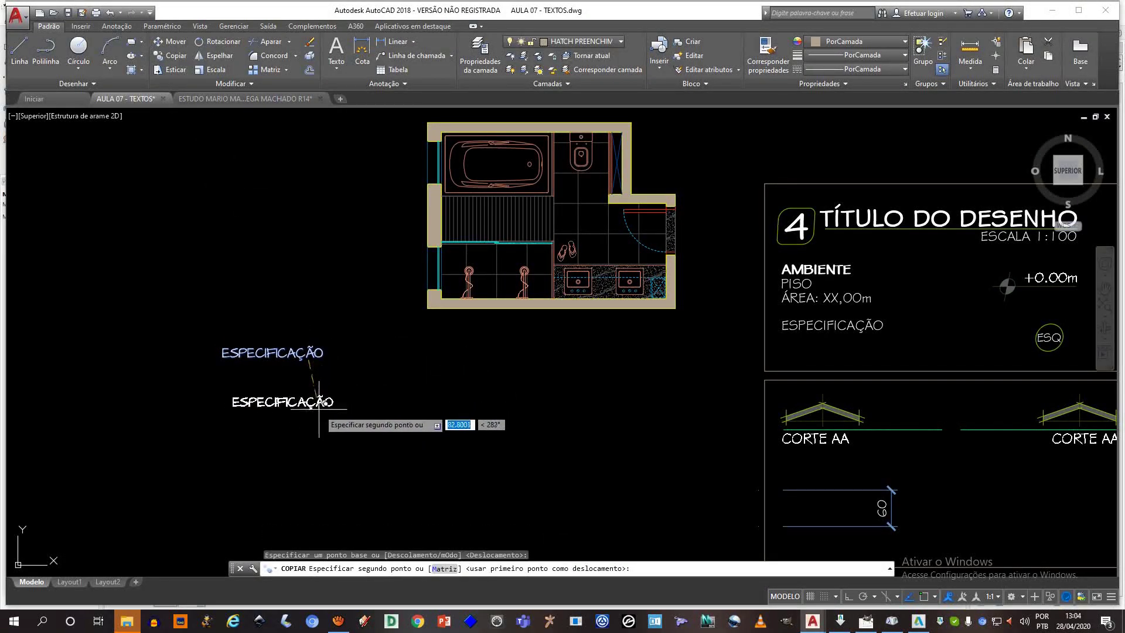
key(F8)
click(317, 409)
key(Escape)
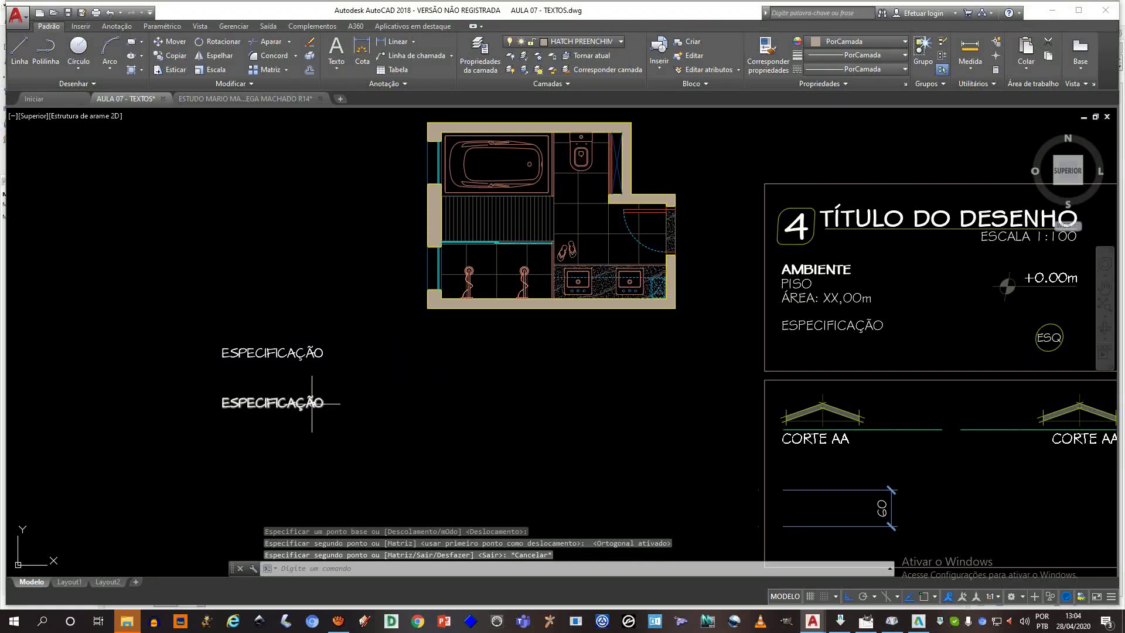
- Make the whole content of the new ESPECIFICAÇÃO copy bold and finish editing it
double_click(312, 403)
drag(327, 403, 212, 402)
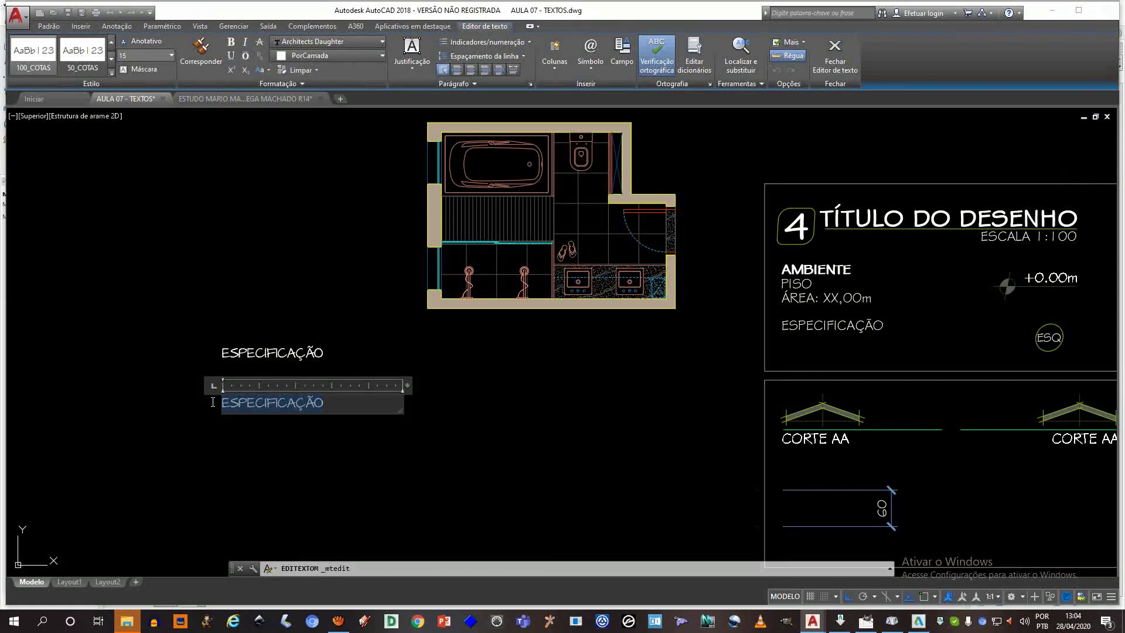
click(231, 43)
click(308, 375)
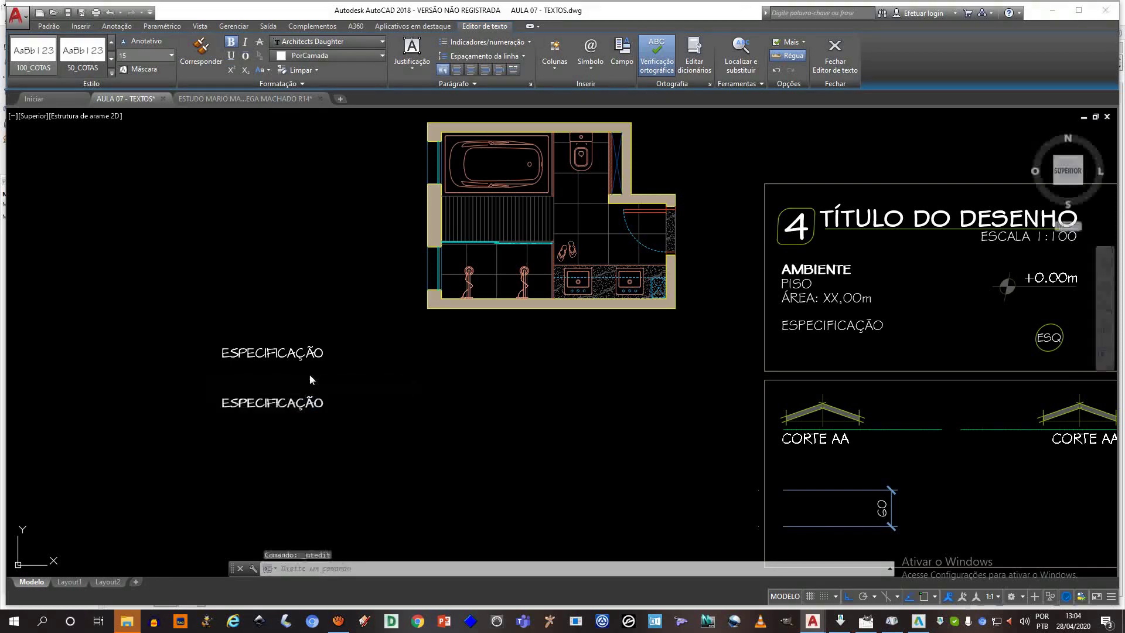
- Reopen the bold ESPECIFICAÇÃO copy and set its text height to 16
scroll(284, 411, up, 2)
scroll(294, 287, down, 2)
scroll(297, 299, down, 4)
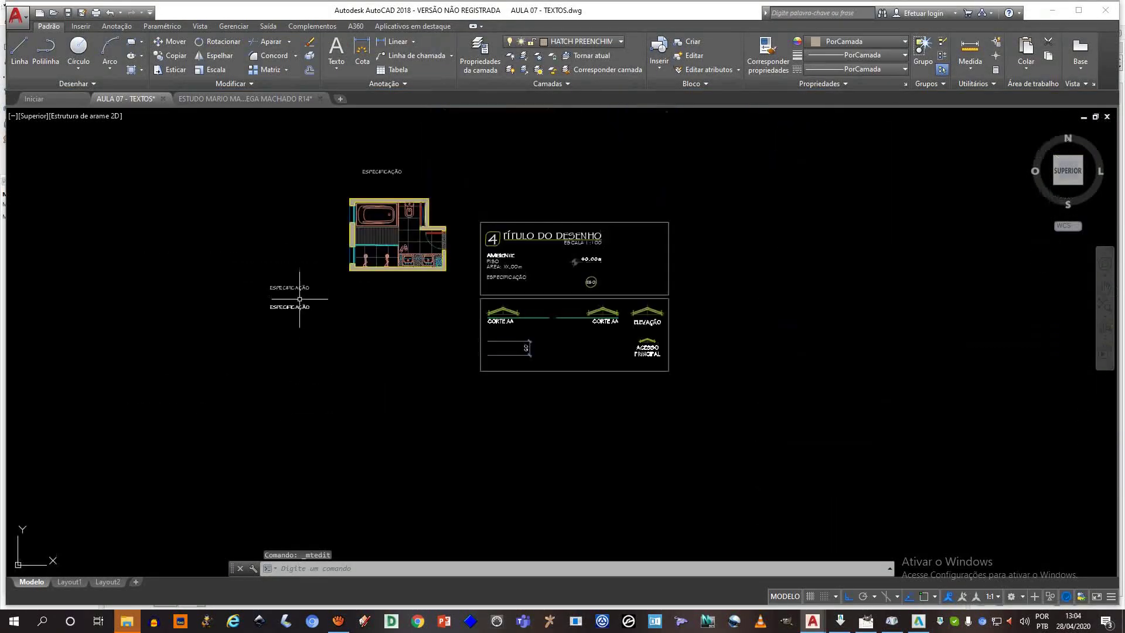
scroll(300, 307, up, 2)
click(301, 309)
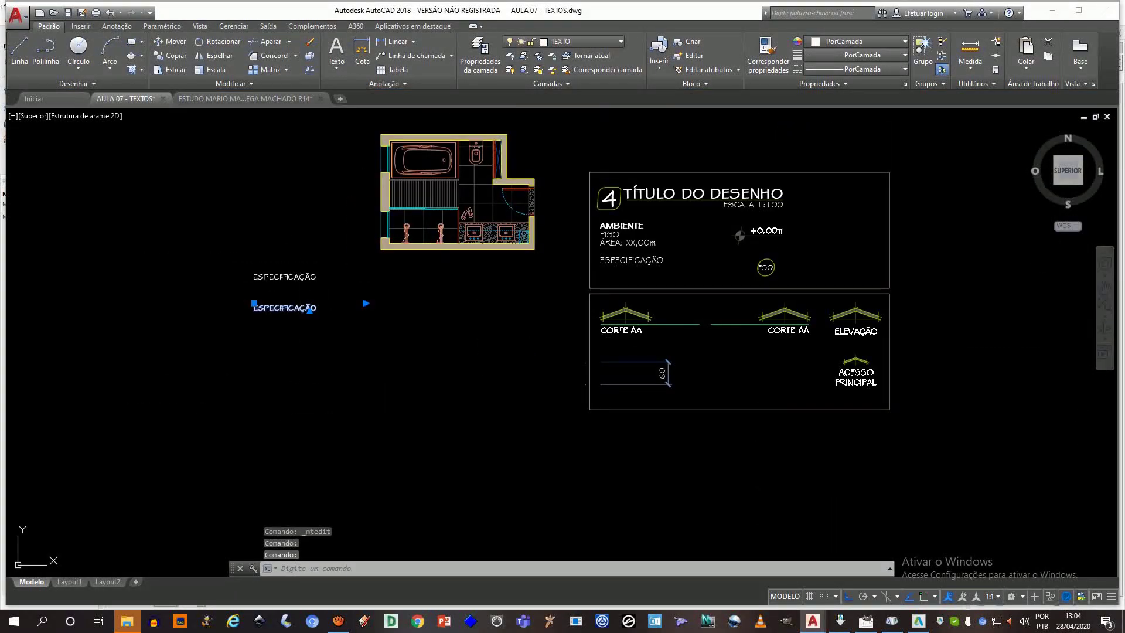
double_click(298, 308)
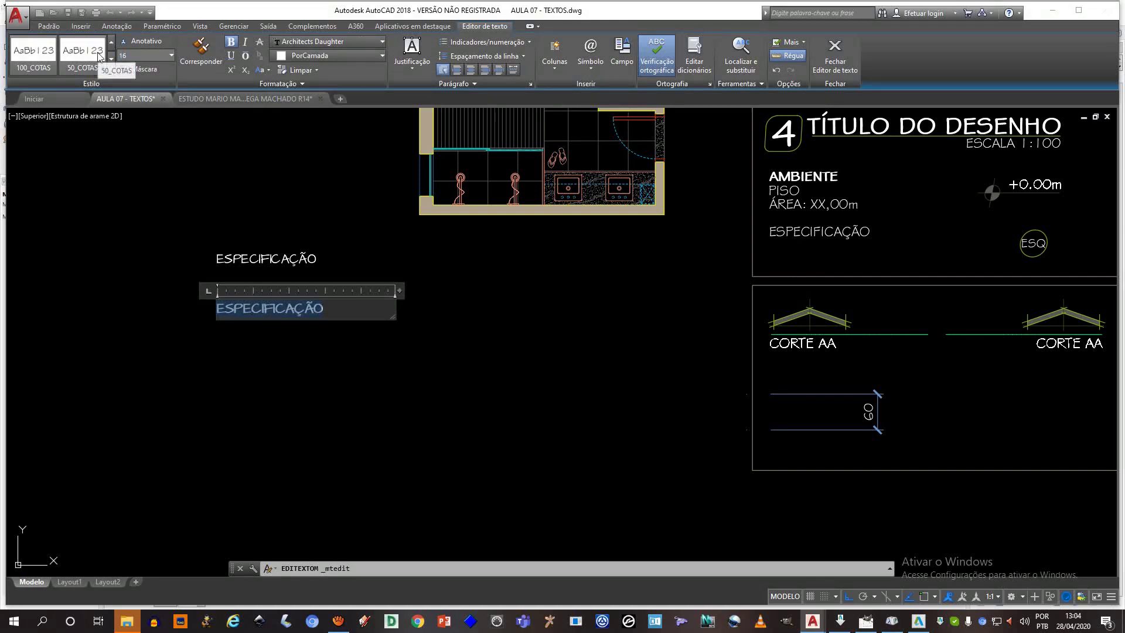
- Replace the bold copy's content with AMBIENTE and finish editing it
drag(340, 316, 227, 311)
text(AMBIENTE)
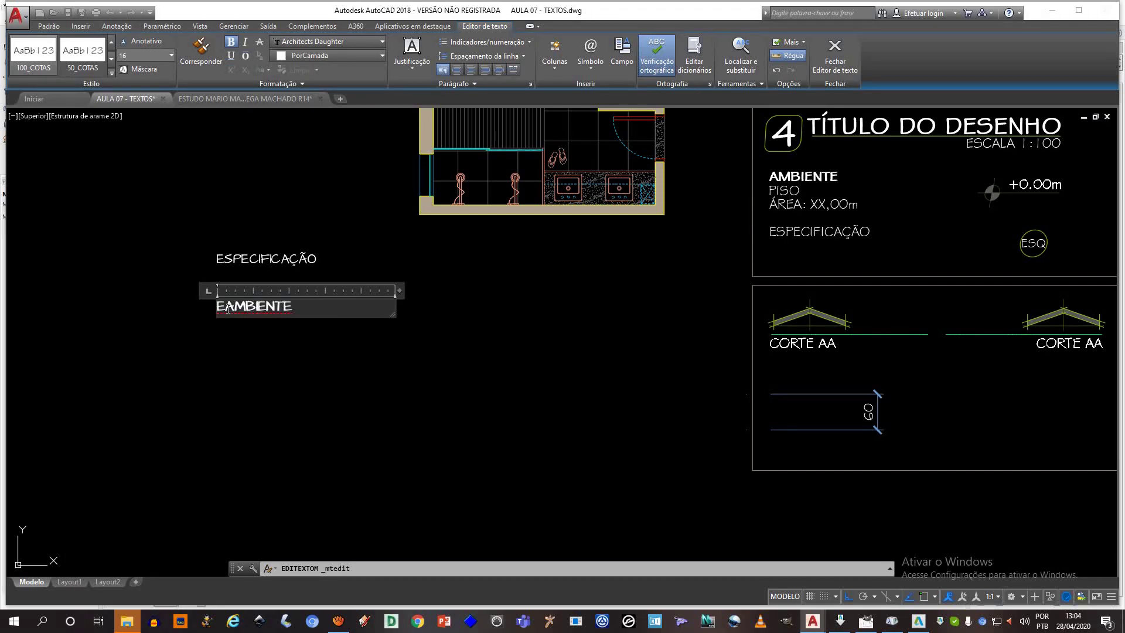
key(BackSpace)
click(282, 205)
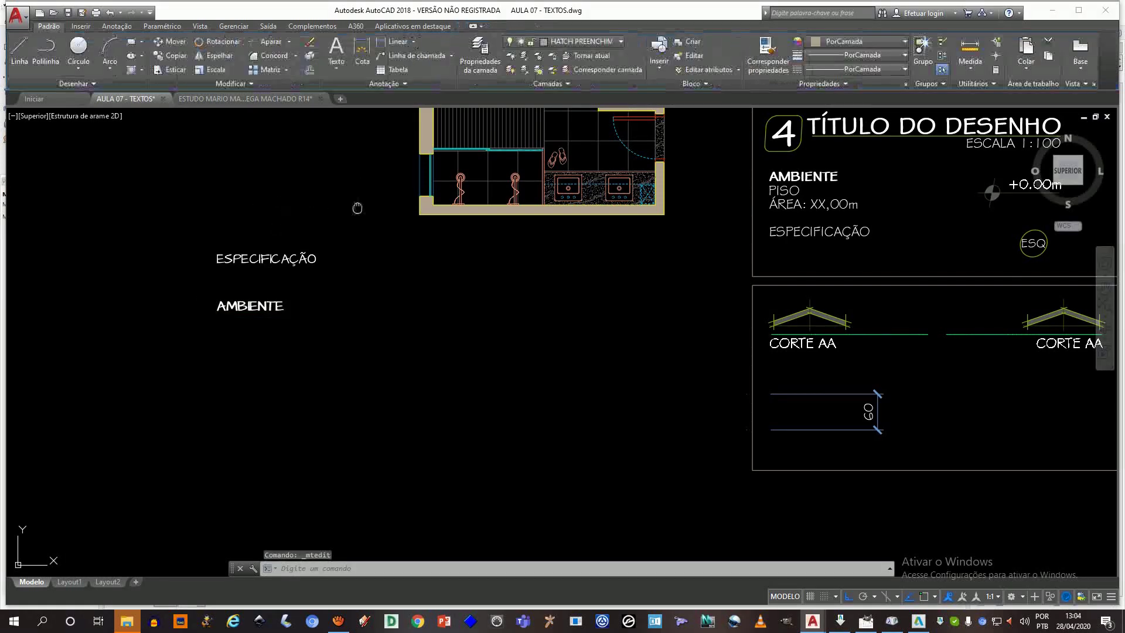
- Copy the non-bold ESPECIFICAÇÃO text straight down to sit directly beneath AMBIENTE
middle_drag(354, 206, 351, 255)
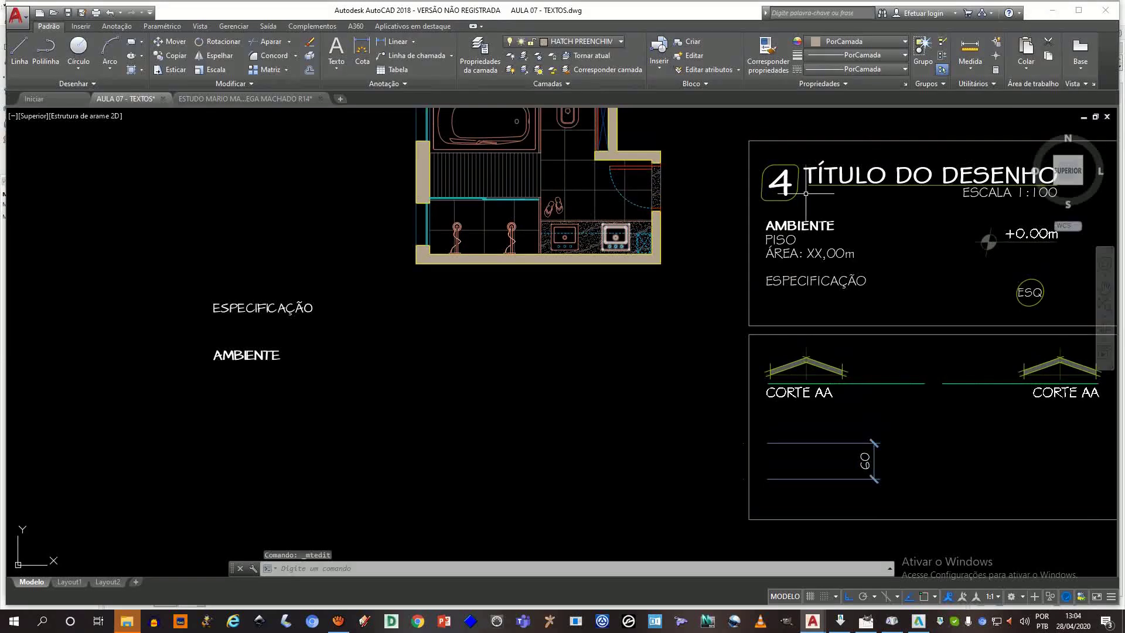
click(267, 310)
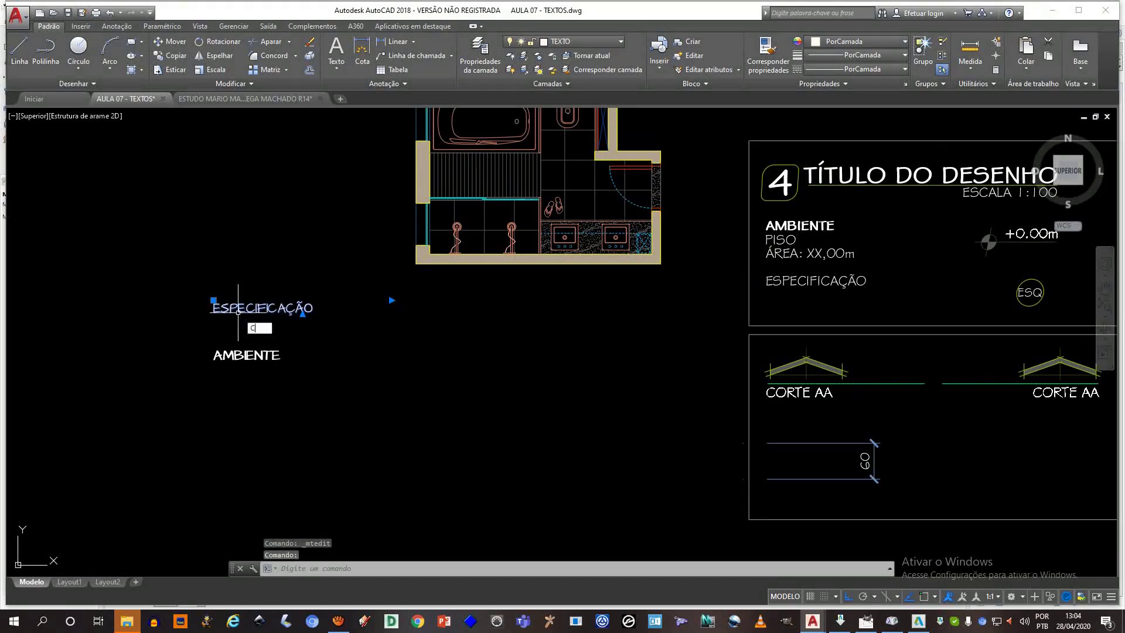
text(c)
key(Return)
click(184, 324)
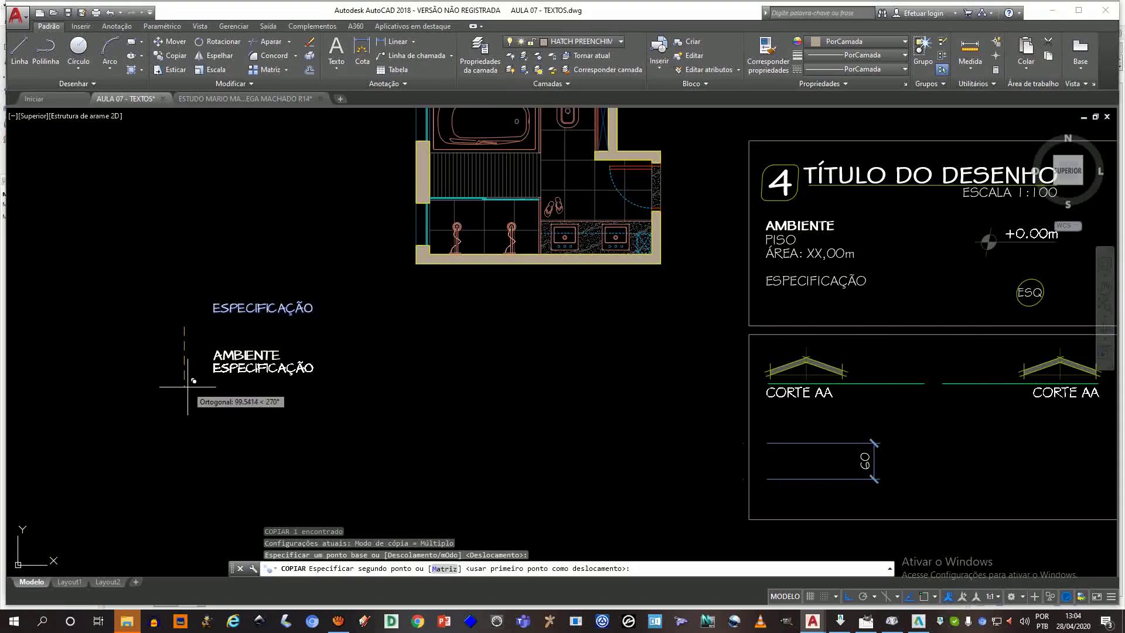
click(187, 386)
key(Escape)
- Replace the content of the ESPECIFICAÇÃO copy beneath AMBIENTE with PISO CERÂMICO and finish editing it
click(266, 369)
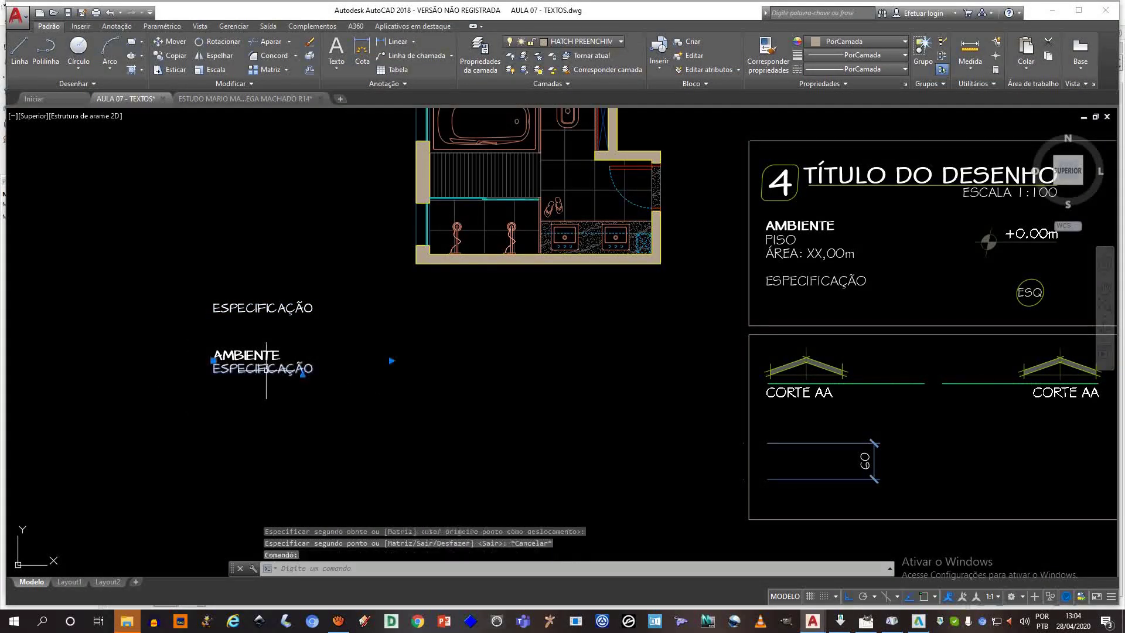
double_click(266, 368)
double_click(272, 370)
text(PISO)
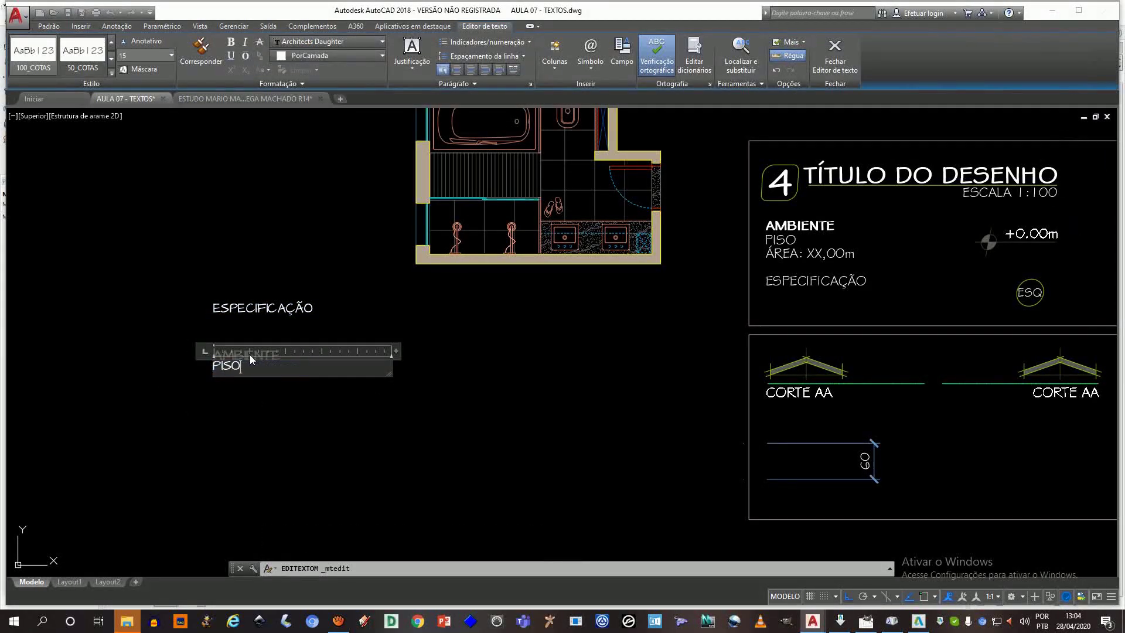
text( CERÂMICO)
click(321, 452)
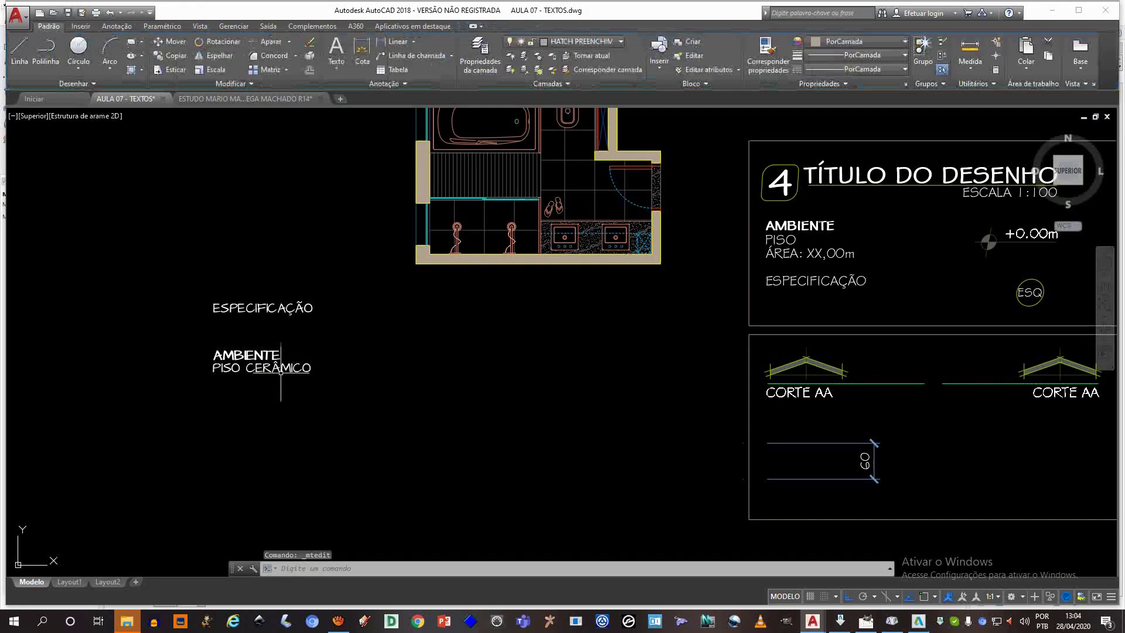
- Copy the PISO CERÂMICO text straight down to form a third line beneath it
click(170, 55)
scroll(234, 391, up, 2)
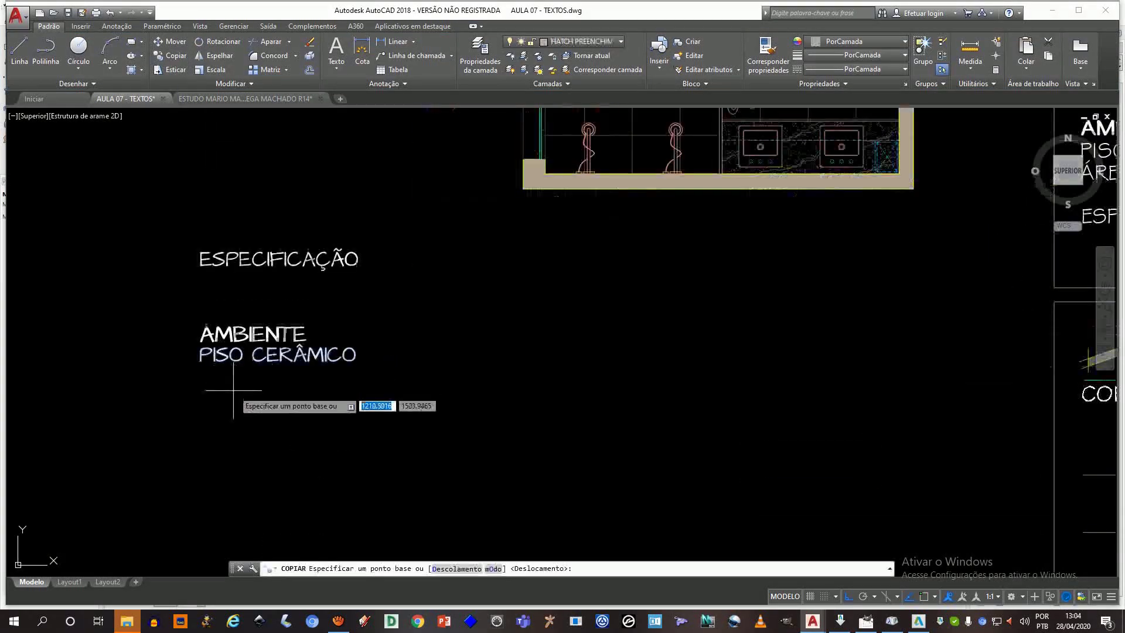
click(229, 379)
click(229, 399)
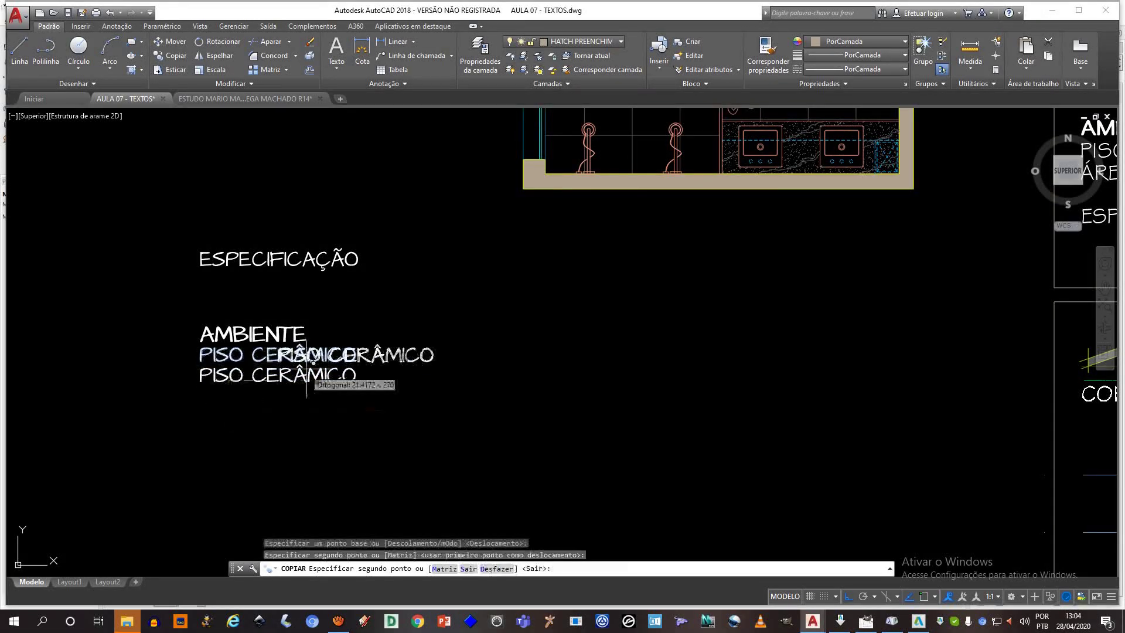
key(Escape)
- Replace the content of the third line beneath AMBIENTE with ÁREA= 20,00m2 and finish editing it
scroll(311, 367, down, 2)
double_click(295, 361)
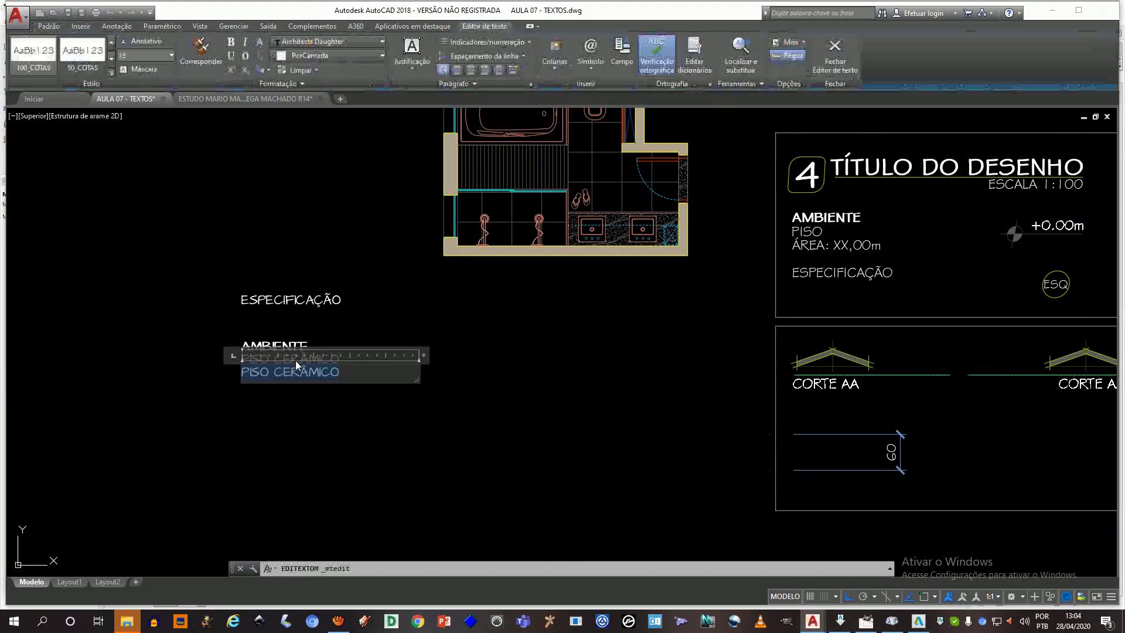
text(ÁREA= 20)
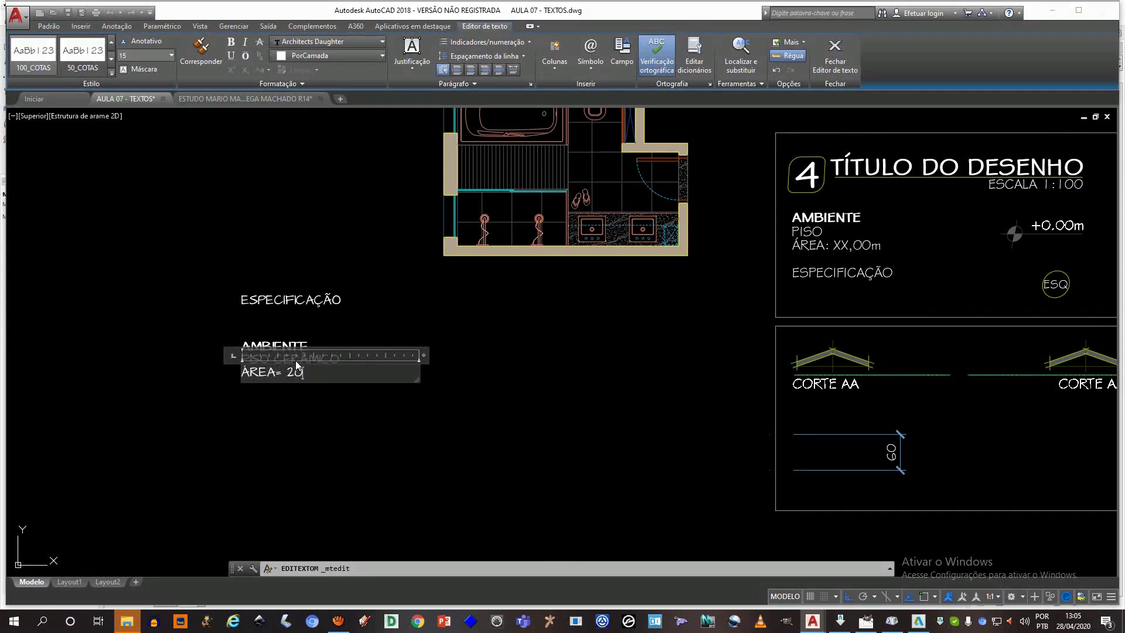
text(,00m)
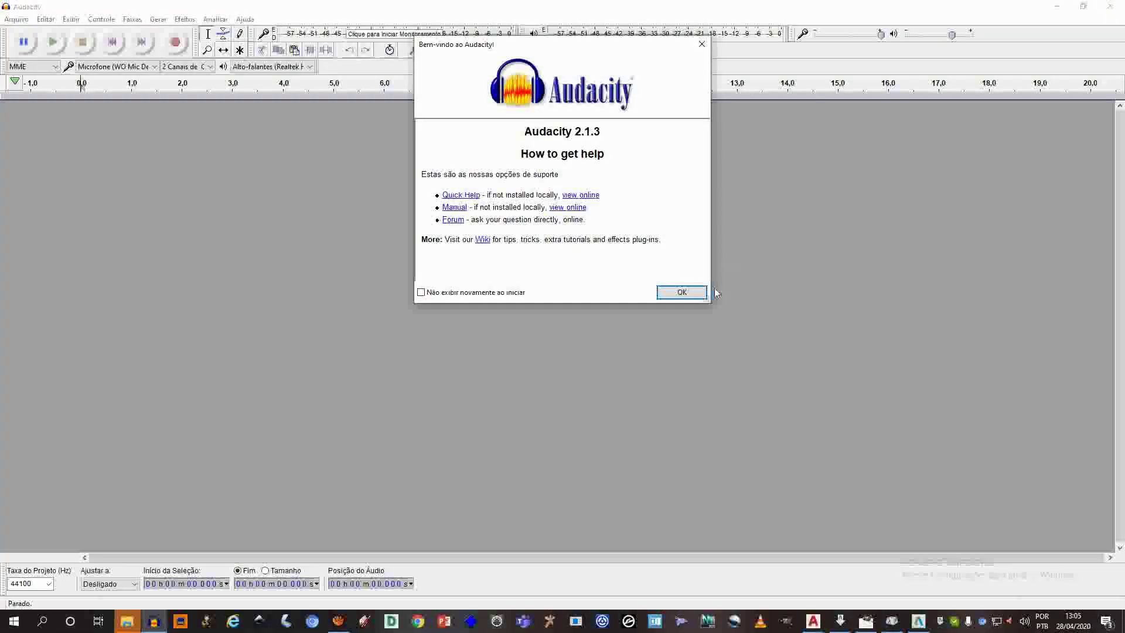
click(702, 291)
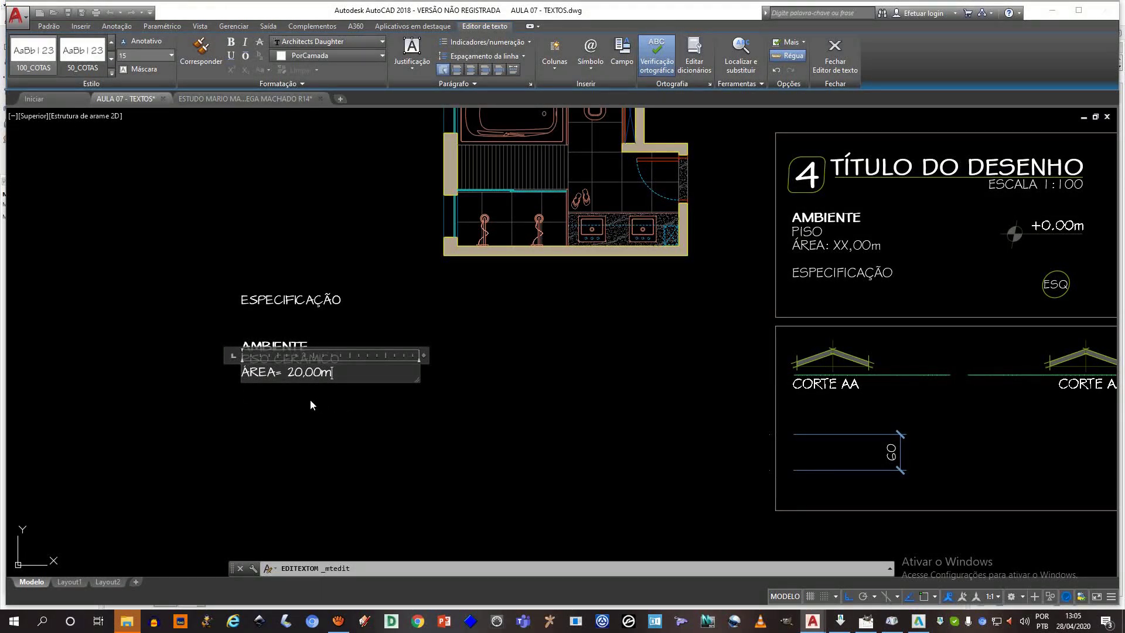
text(2)
click(343, 411)
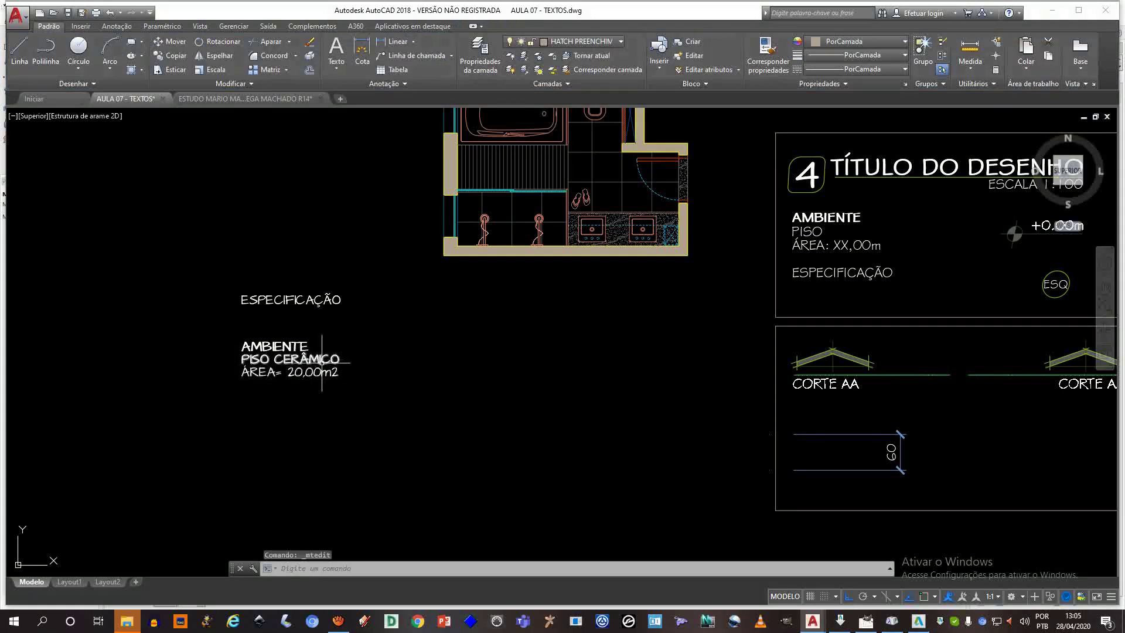
- Insert a space before m2 in the area label so it reads ÁREA= 20,00 m2
scroll(331, 379, up, 2)
click(322, 365)
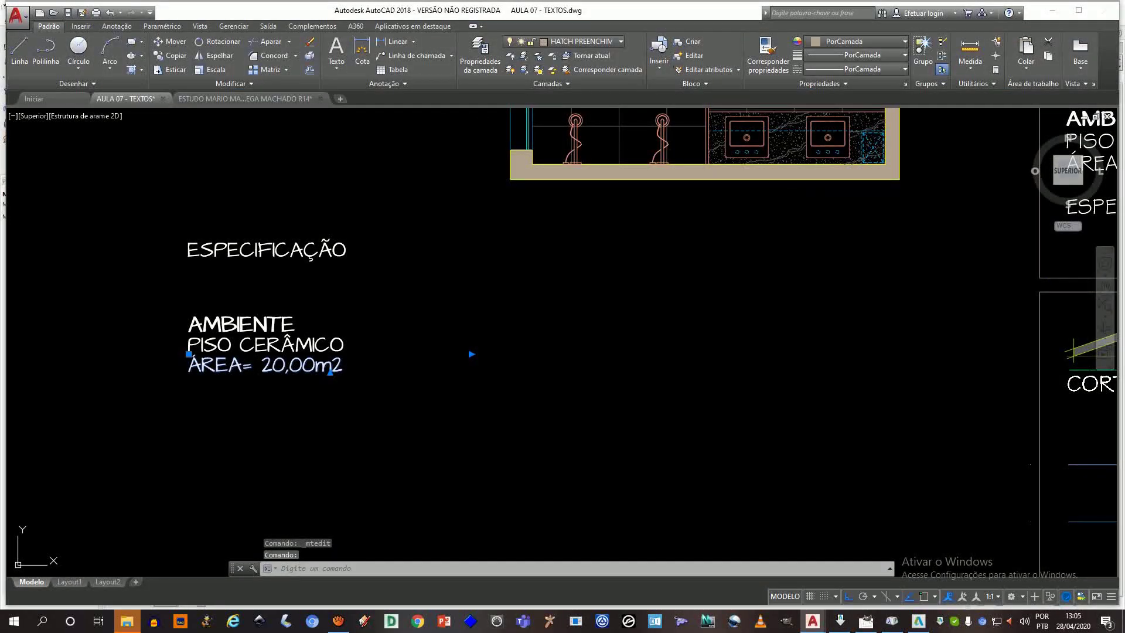
double_click(321, 365)
click(339, 393)
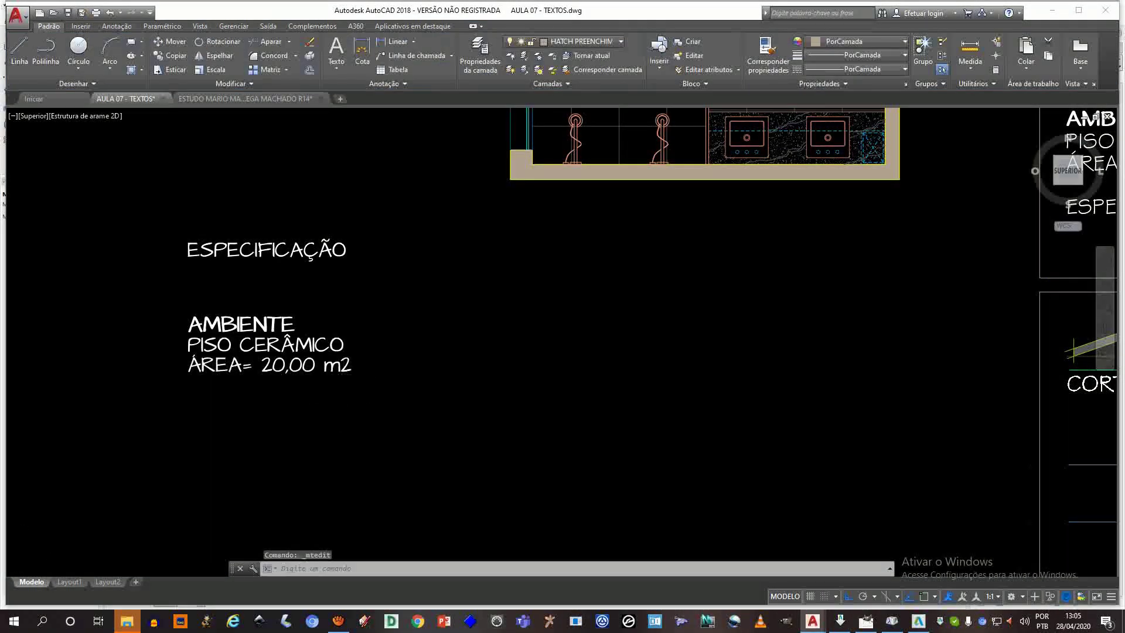
- Examine the sample drawing title, its underline and the scale text in the reference frame
scroll(305, 379, down, 2)
middle_drag(411, 351, 382, 387)
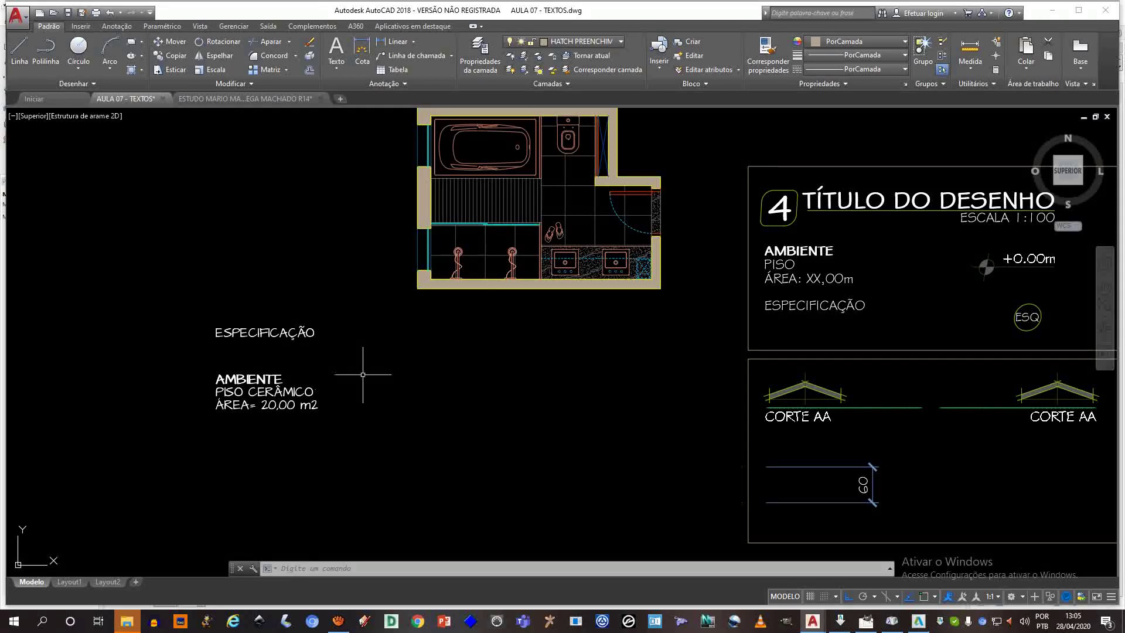
middle_drag(362, 374, 342, 371)
middle_drag(515, 384, 389, 371)
middle_drag(283, 357, 366, 354)
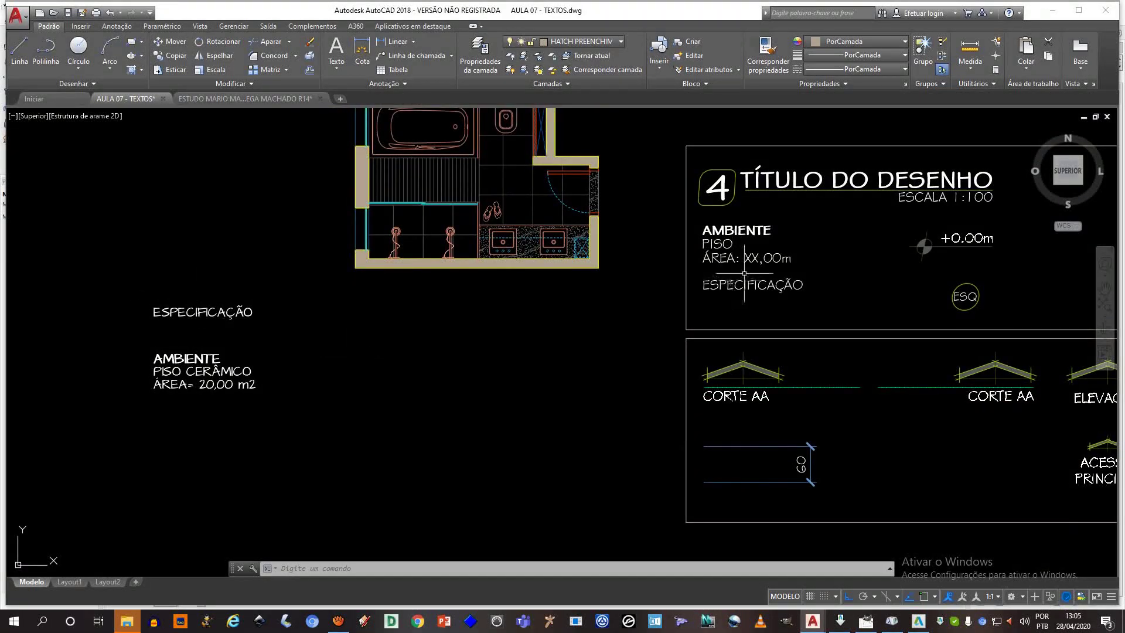
middle_drag(947, 202, 849, 220)
mouse_move(628, 206)
middle_down()
mouse_move(703, 193)
mouse_move(676, 196)
middle_up()
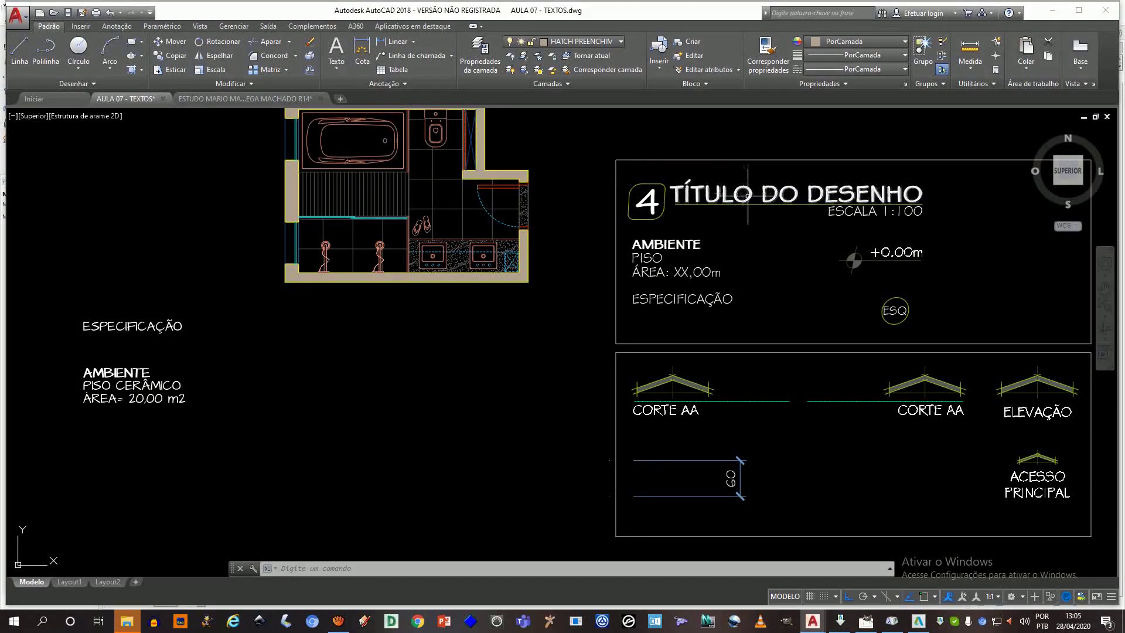
- Draw a horizontal line below the ÁREA label, starting at the labels' left edge and extending well past their width
middle_drag(245, 429, 315, 387)
text(l)
key(Return)
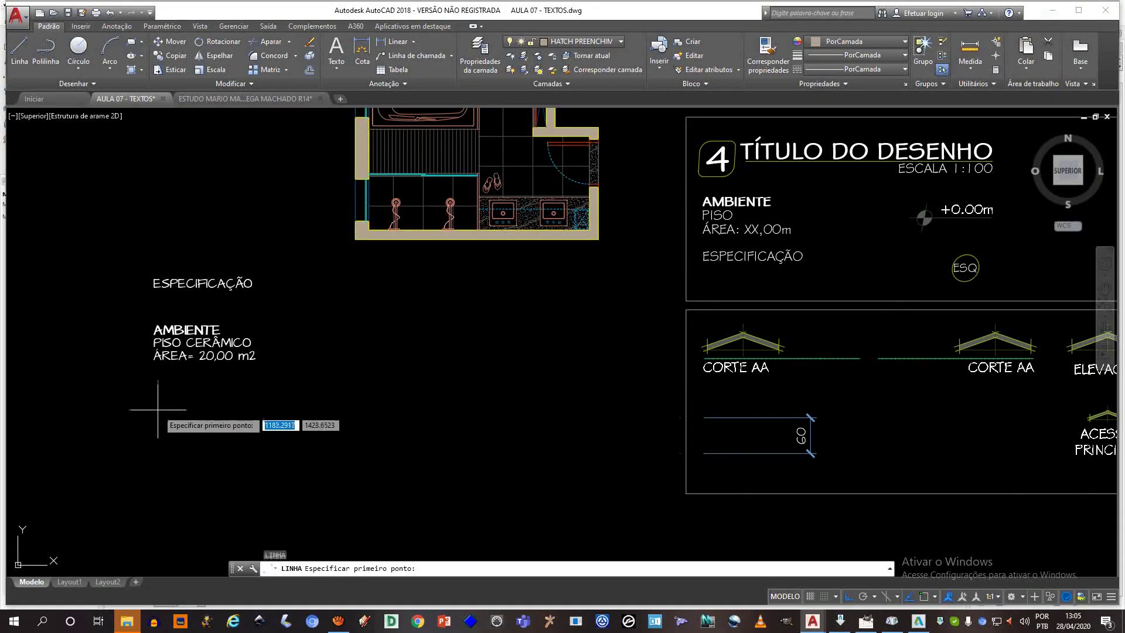
click(152, 420)
click(449, 419)
key(Escape)
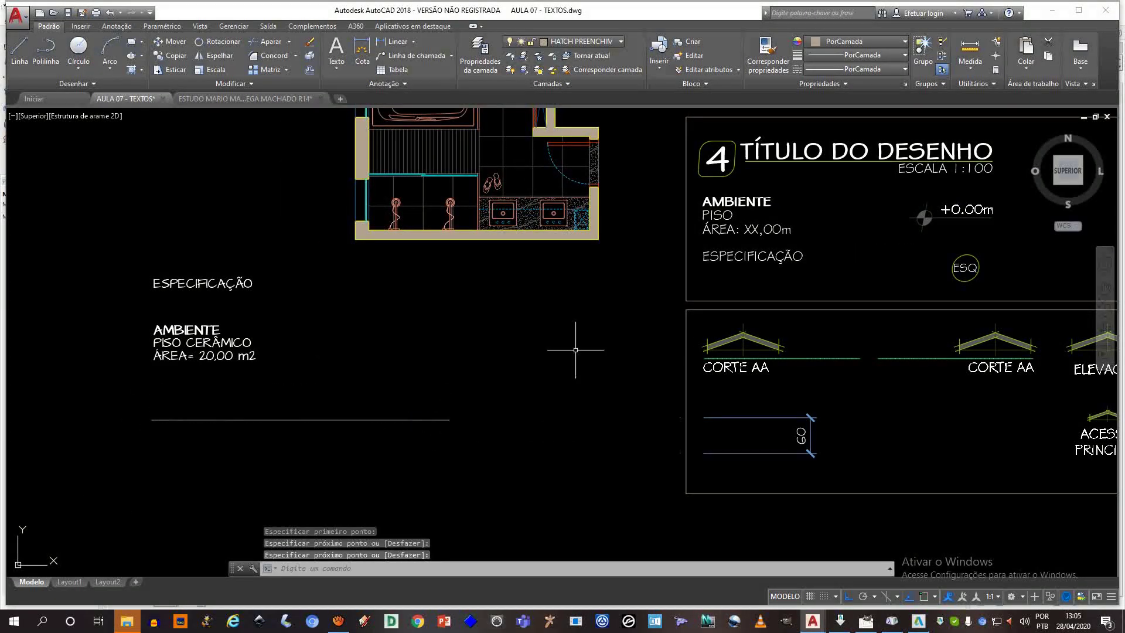
- Assign the new horizontal line to the olive-green CÓDIGO layer and deselect it
middle_drag(578, 352, 549, 353)
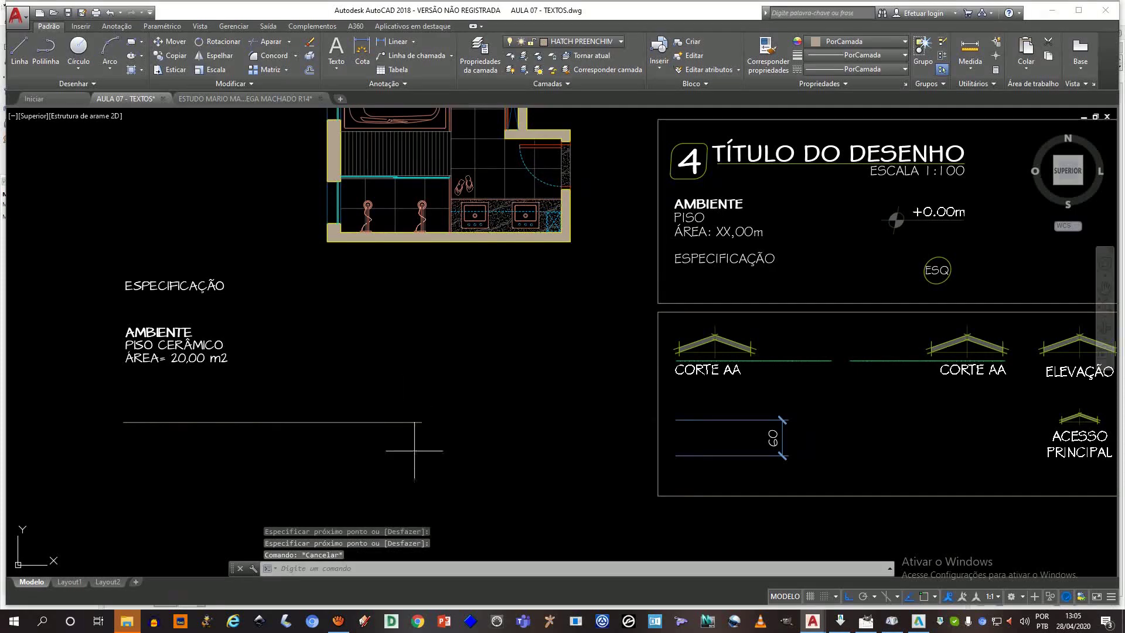
click(415, 422)
click(578, 43)
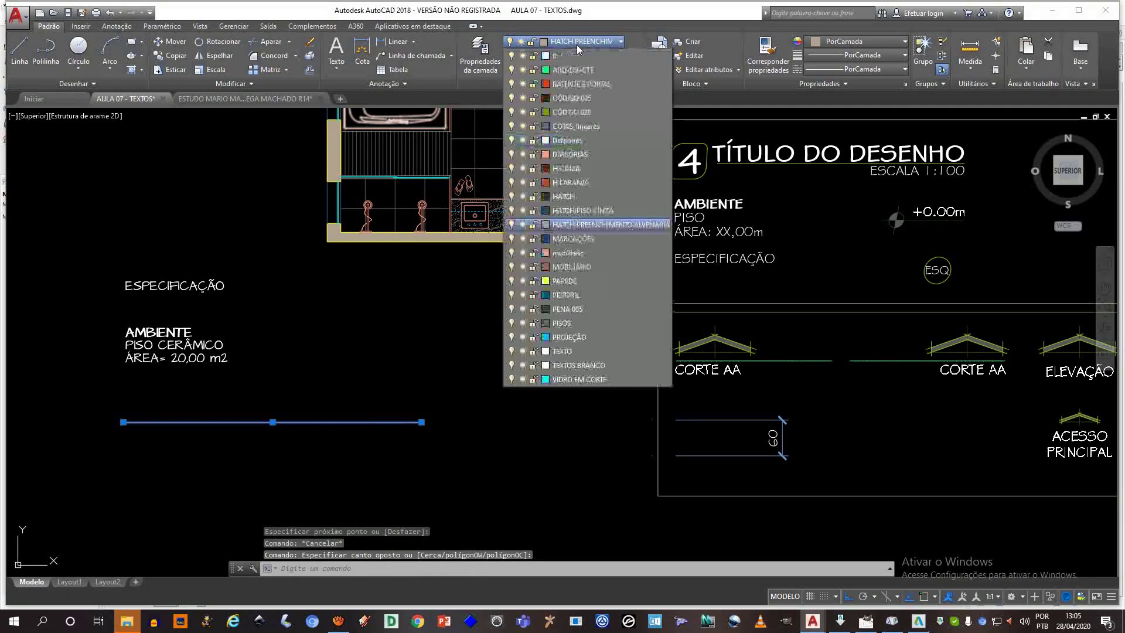
click(576, 113)
key(Escape)
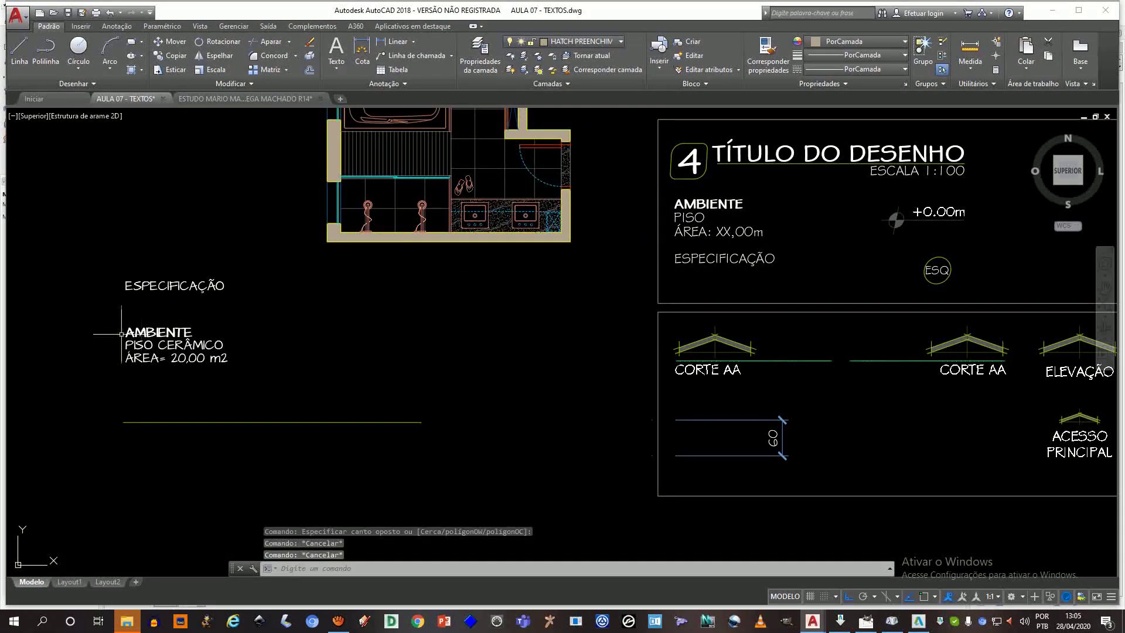
- Copy the bold AMBIENTE text straight down to sit just above the horizontal line
click(166, 331)
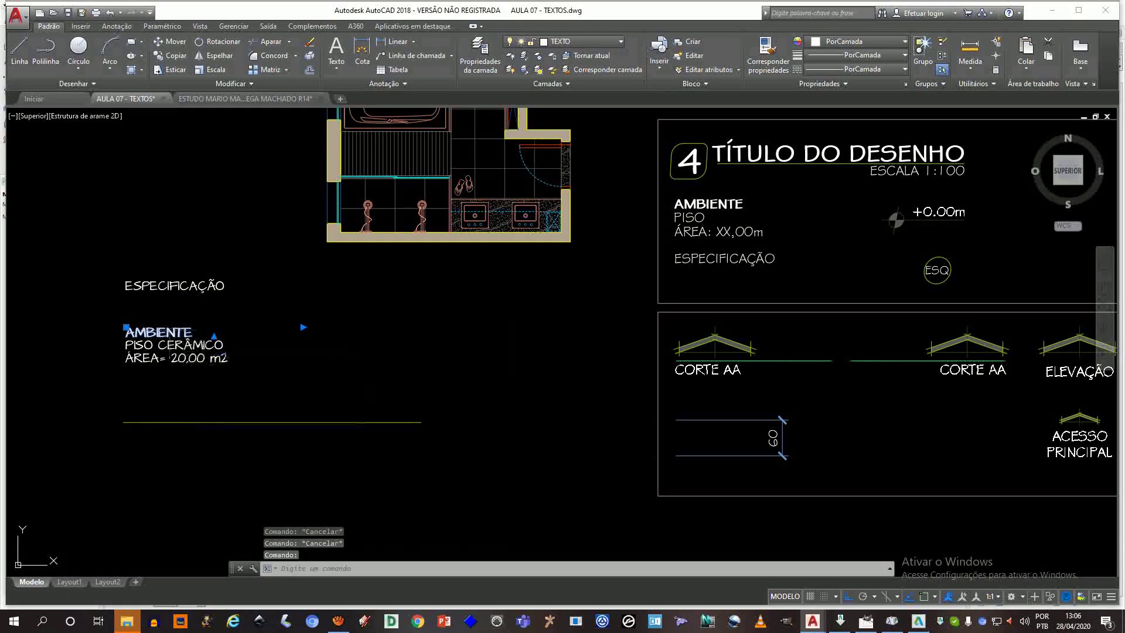
text(co)
key(Return)
click(255, 322)
click(258, 396)
key(Escape)
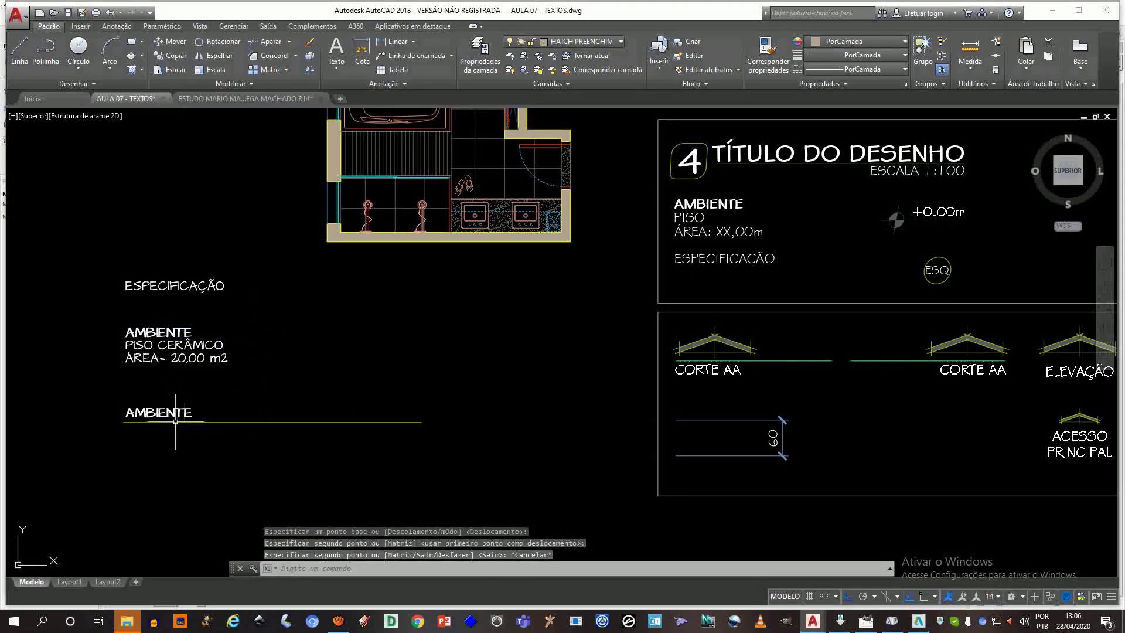
- Replace the content of the AMBIENTE copy above the line with PLANTA BAIXA and finish editing it
double_click(181, 414)
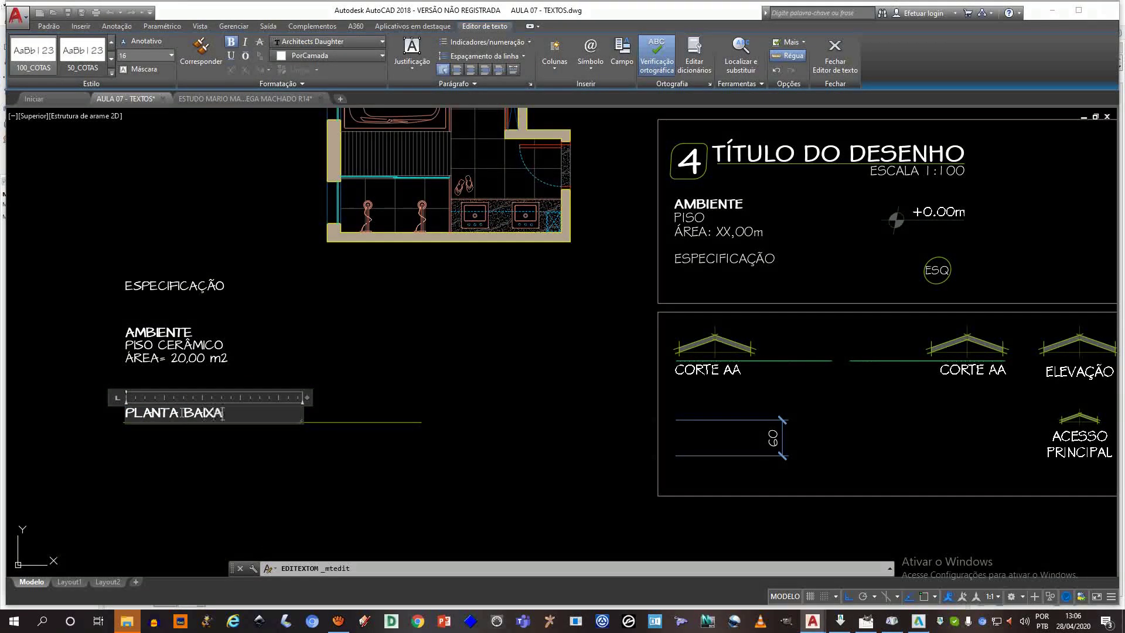
click(273, 362)
middle_drag(228, 416, 239, 419)
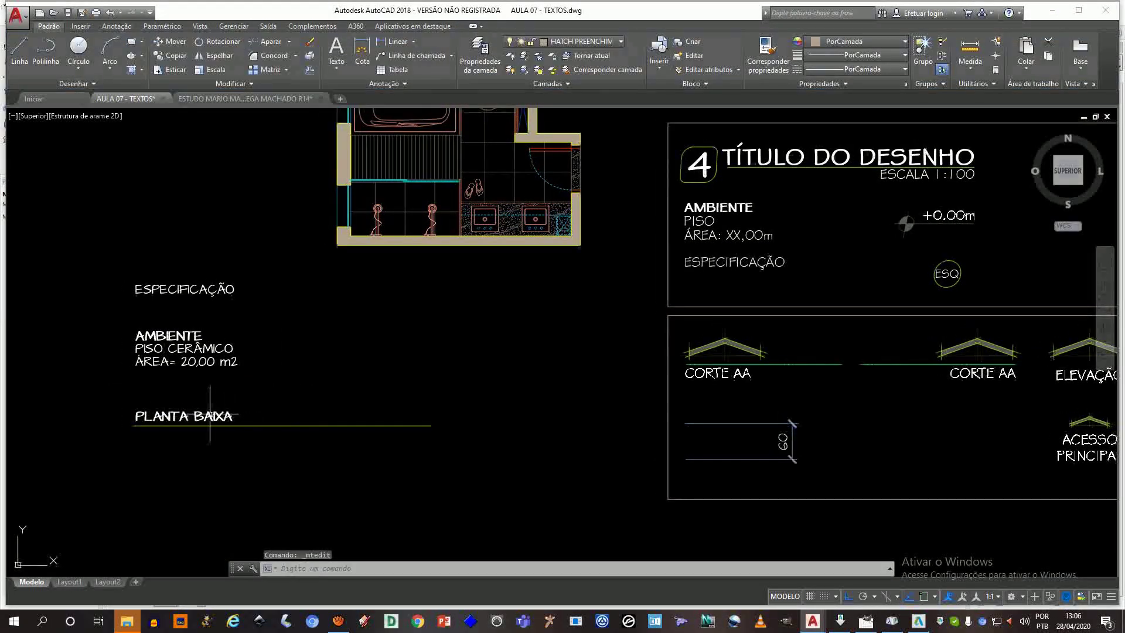
- Check the text height of the sample TÍTULO DO DESENHO and set the PLANTA BAIXA text height to 28
double_click(724, 166)
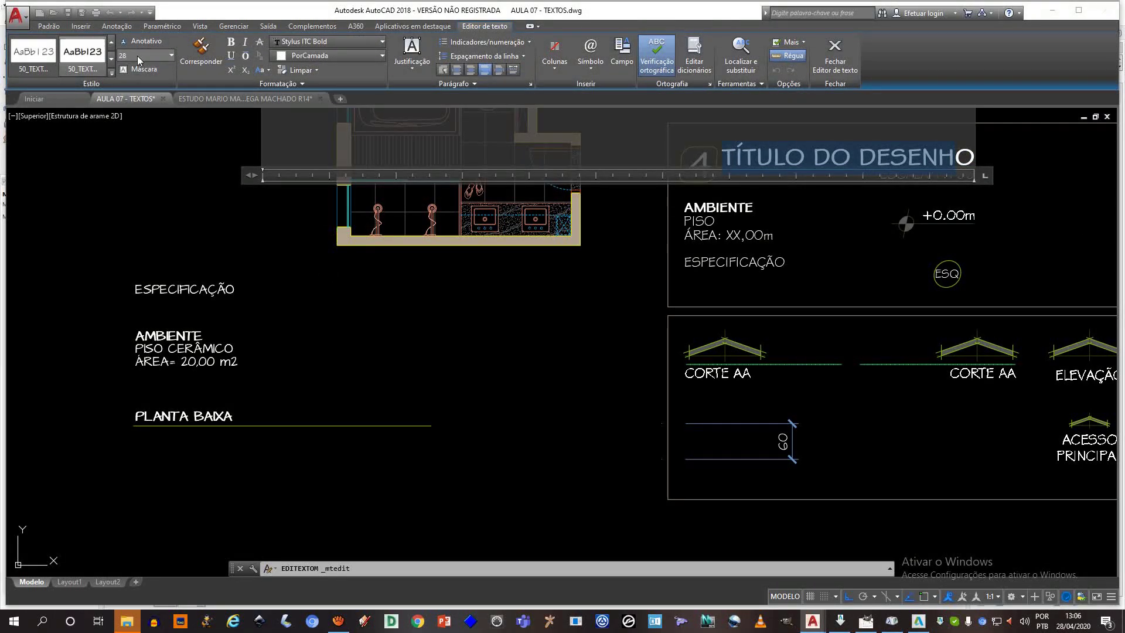
click(338, 353)
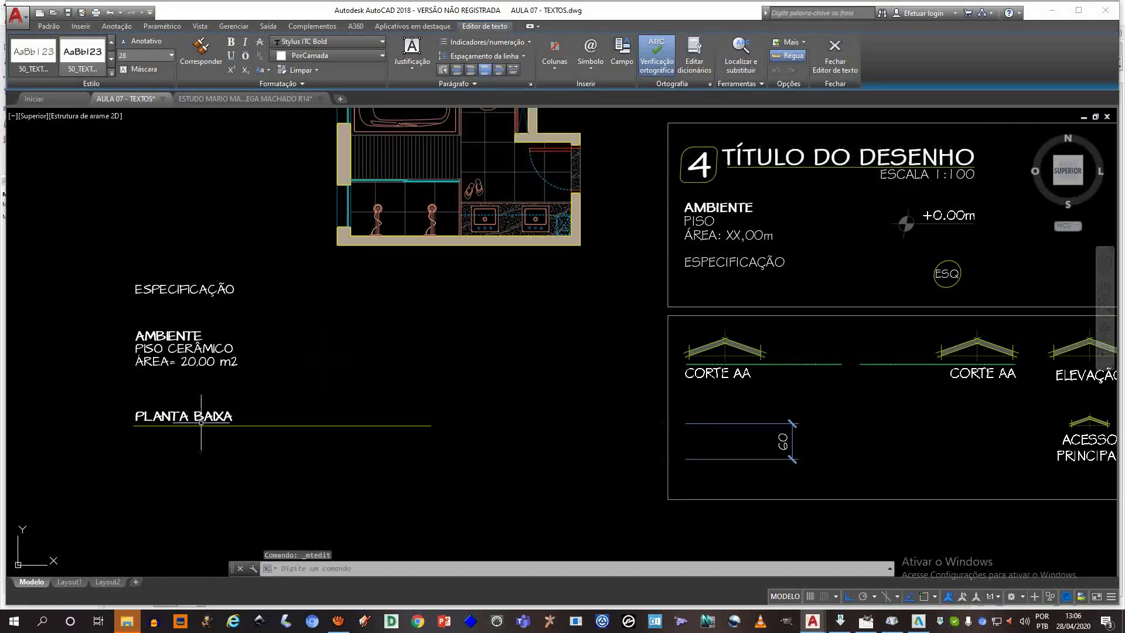
click(208, 415)
click(217, 415)
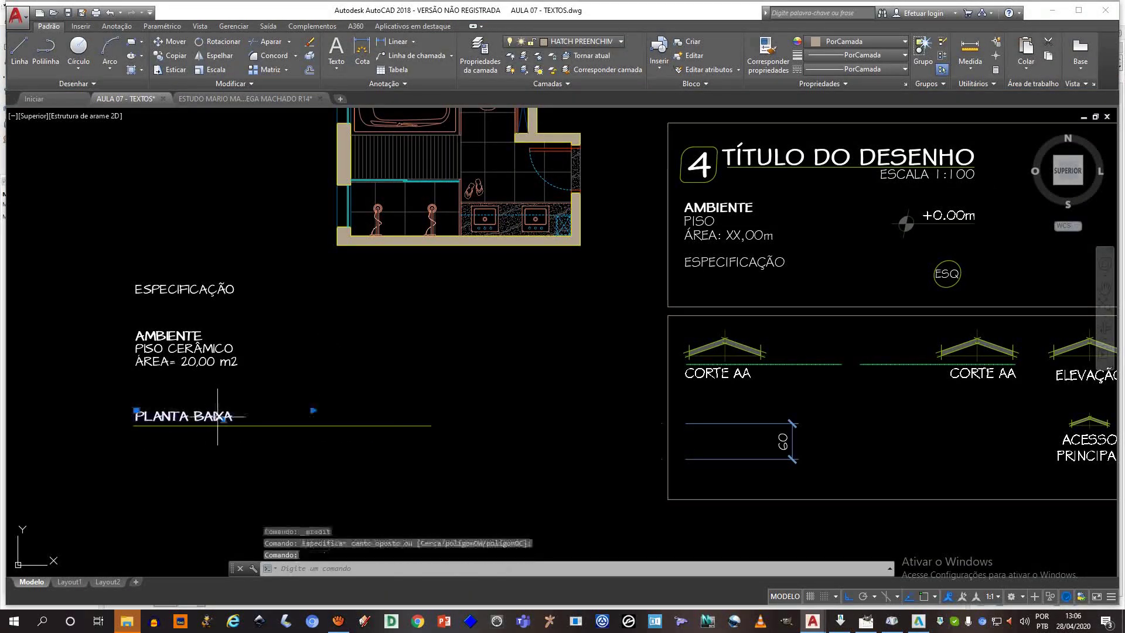
double_click(193, 416)
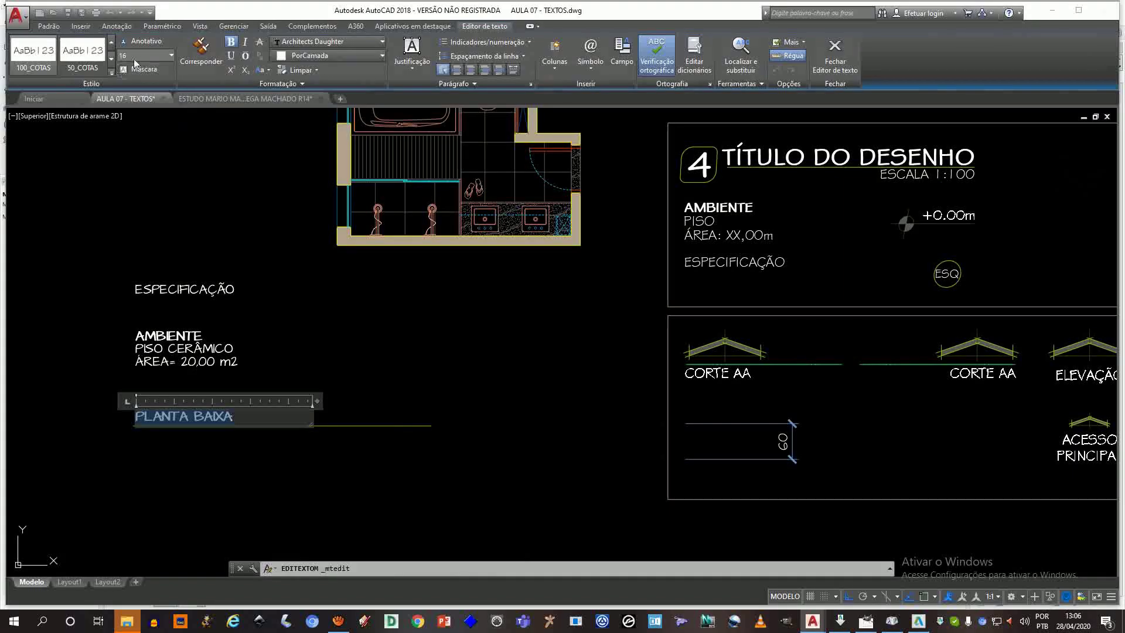
click(121, 56)
text(28)
key(Return)
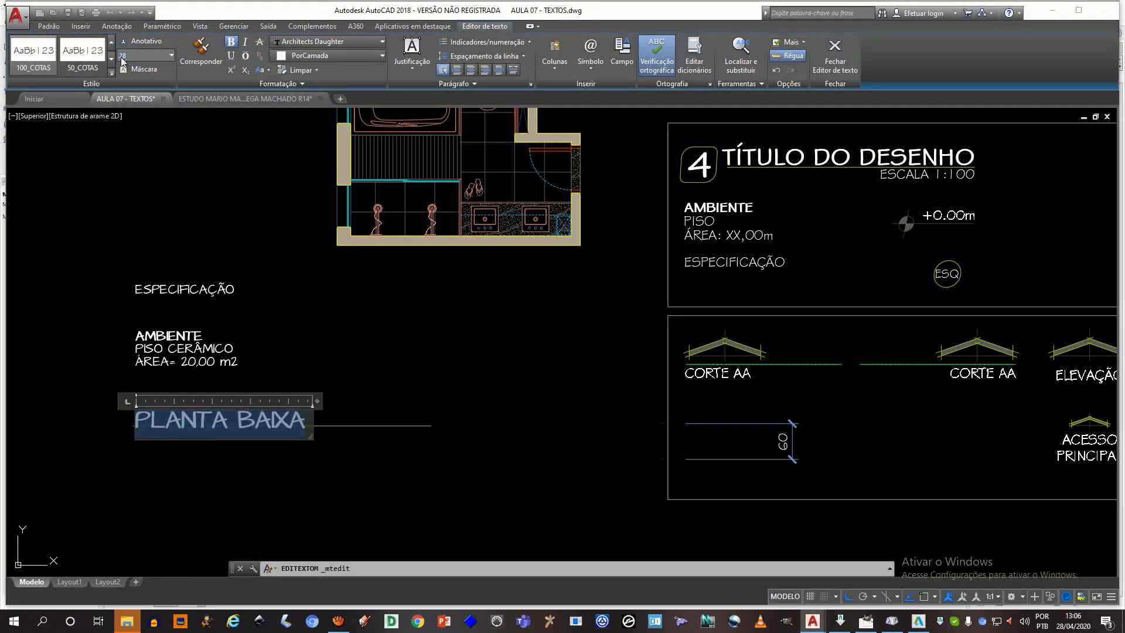
click(300, 298)
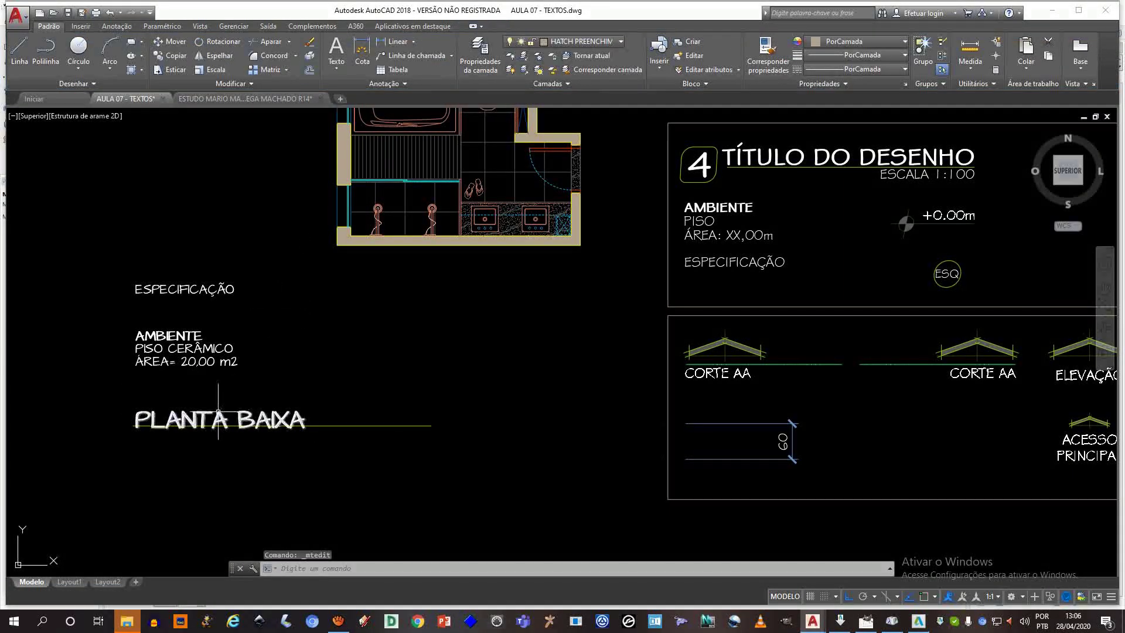
- Open the PLANTA BAIXA text for editing and set its justification to Esquerda inferior EI
middle_drag(216, 417, 243, 408)
scroll(243, 409, up, 2)
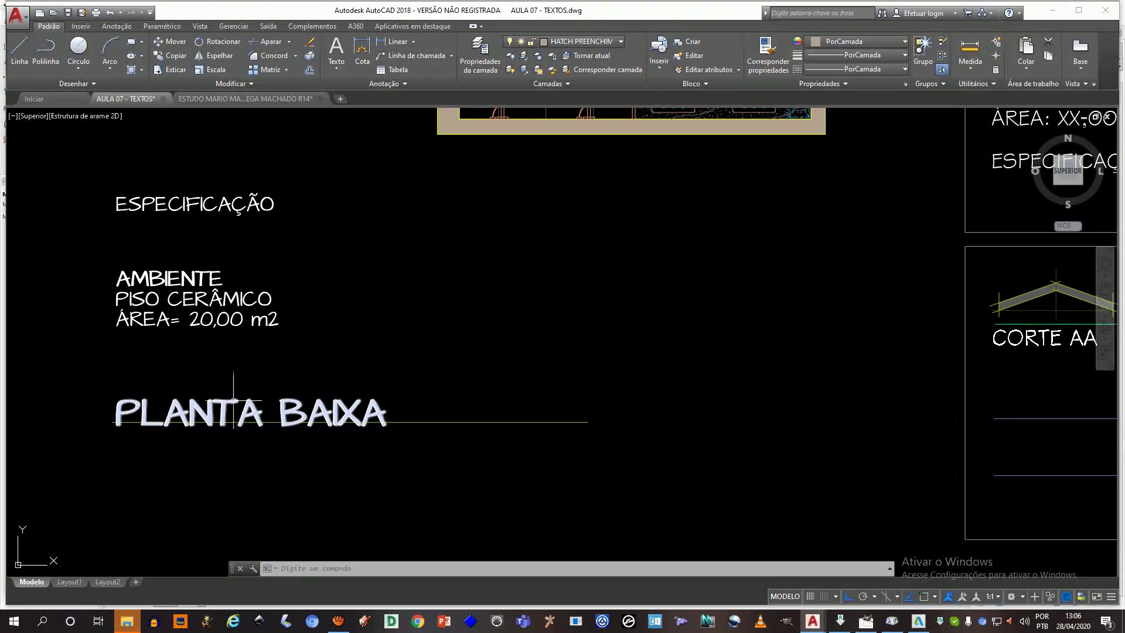
mouse_move(234, 402)
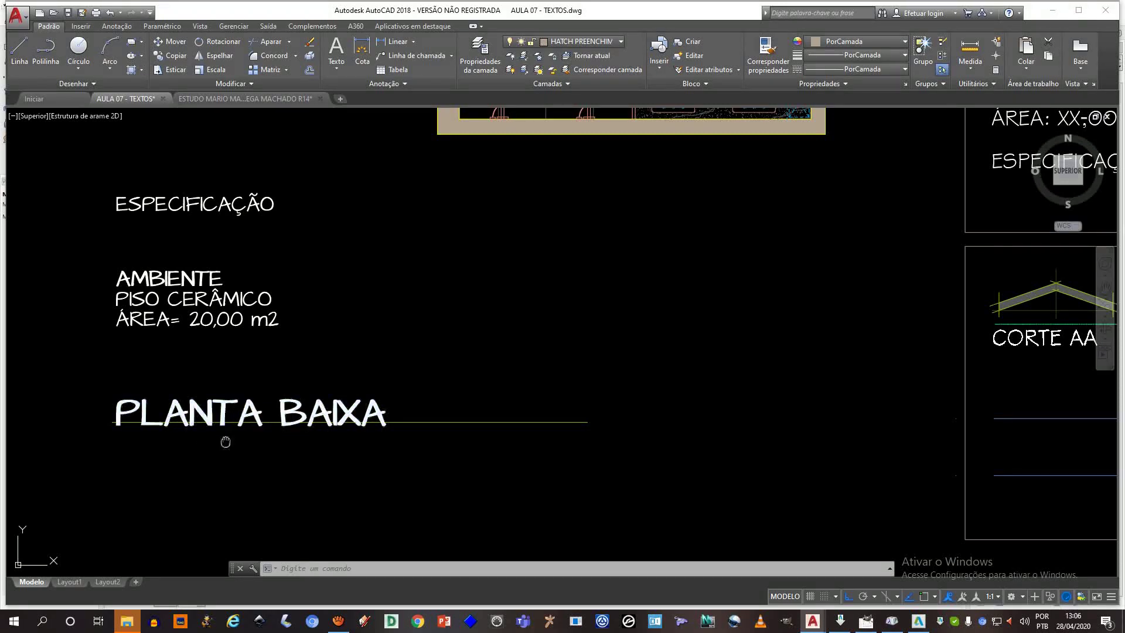
middle_drag(226, 443, 293, 424)
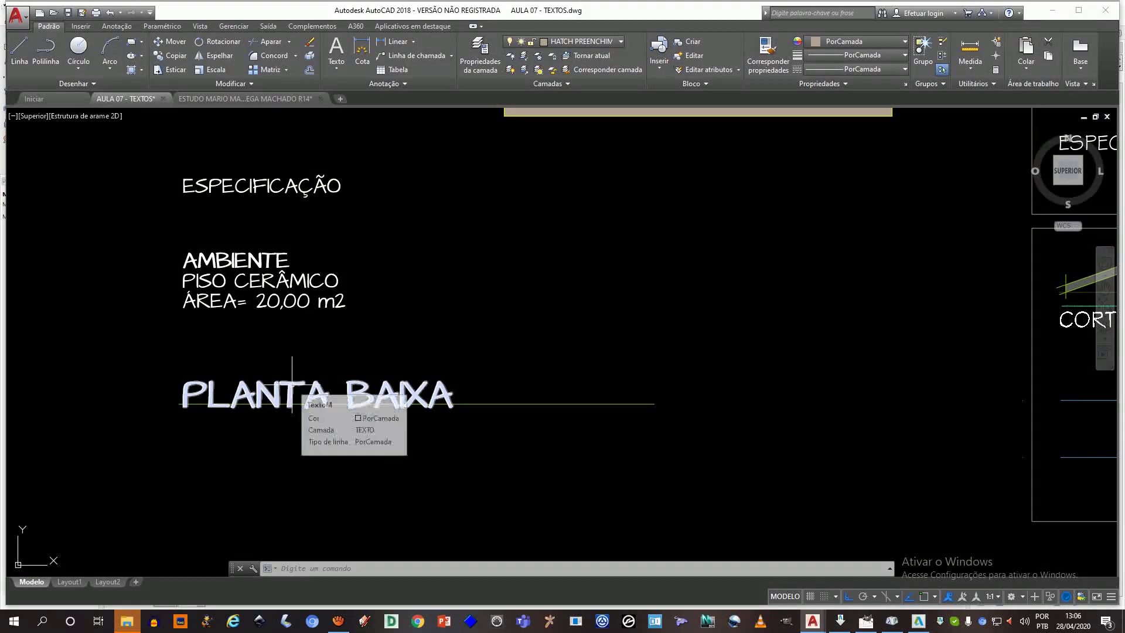
click(290, 387)
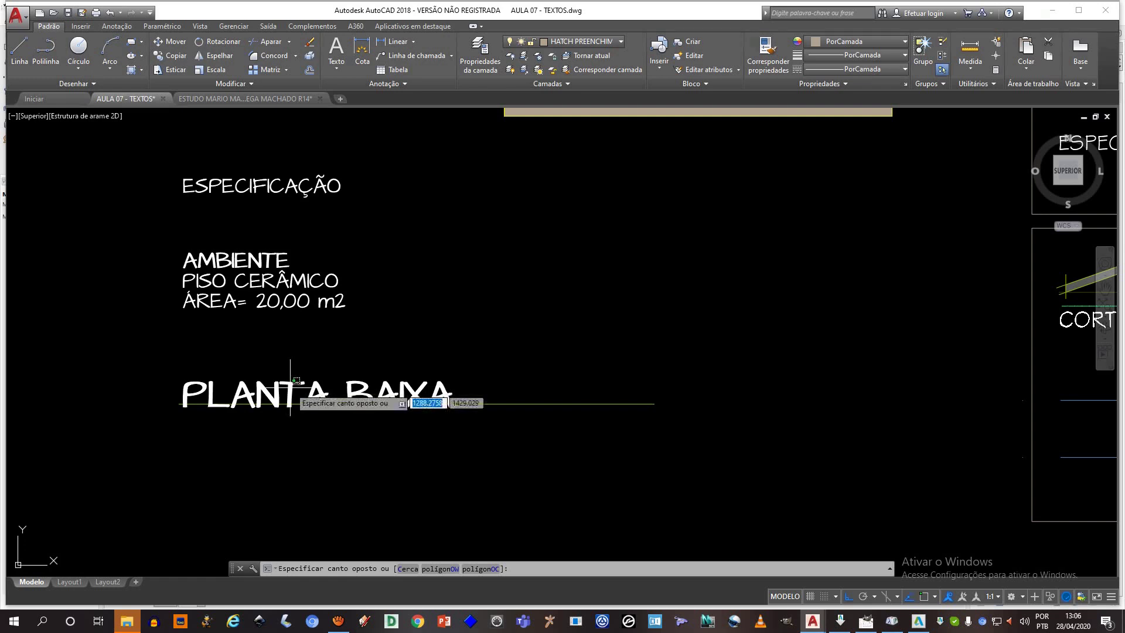
key(Escape)
click(322, 404)
double_click(324, 399)
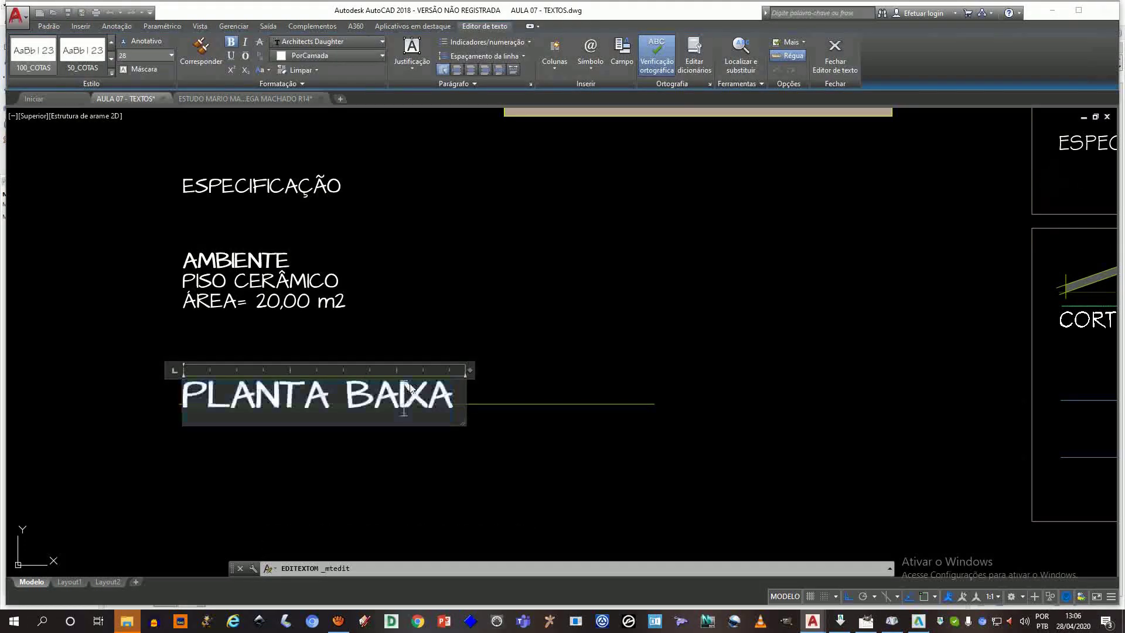
click(417, 68)
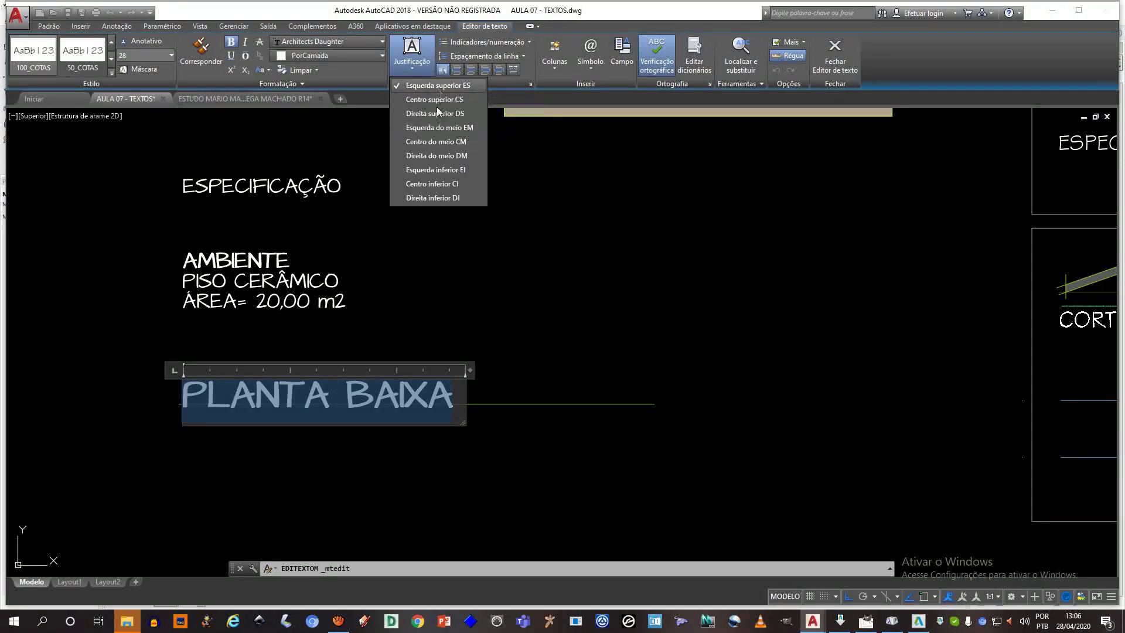
click(435, 169)
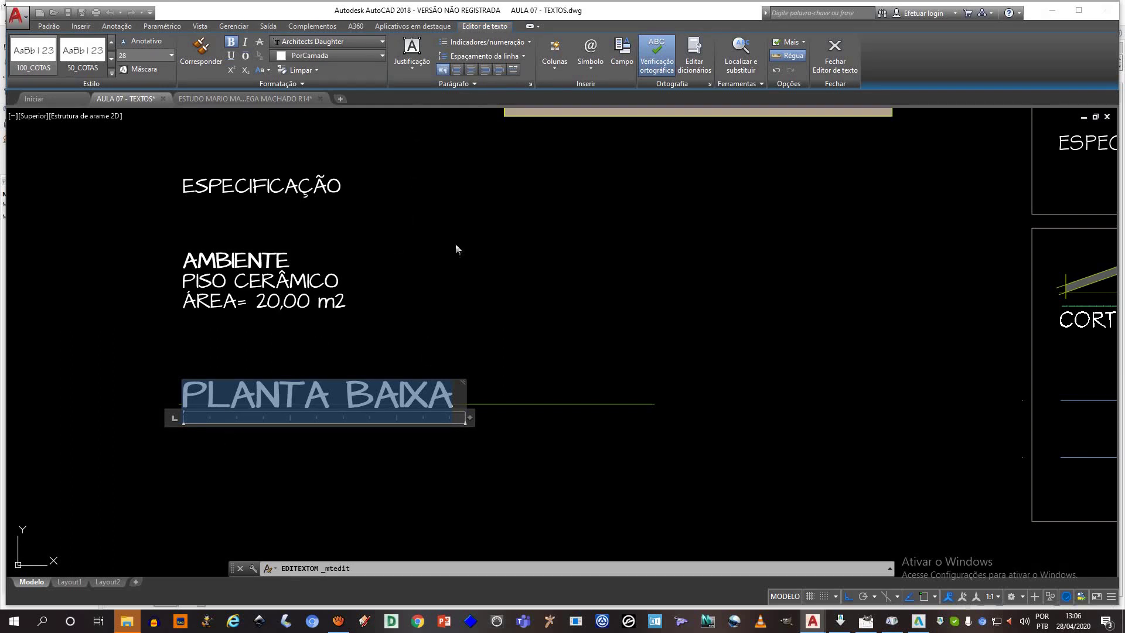
- Reapply the Esquerda inferior EI justification, finish editing the PLANTA BAIXA title and select it
click(410, 66)
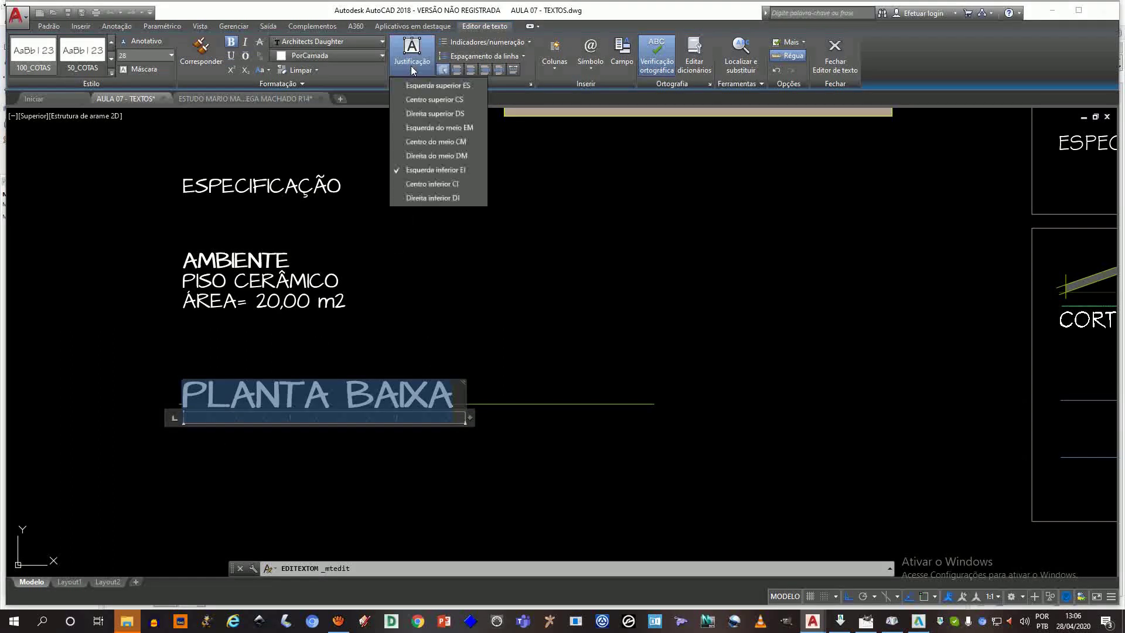
click(416, 171)
click(457, 70)
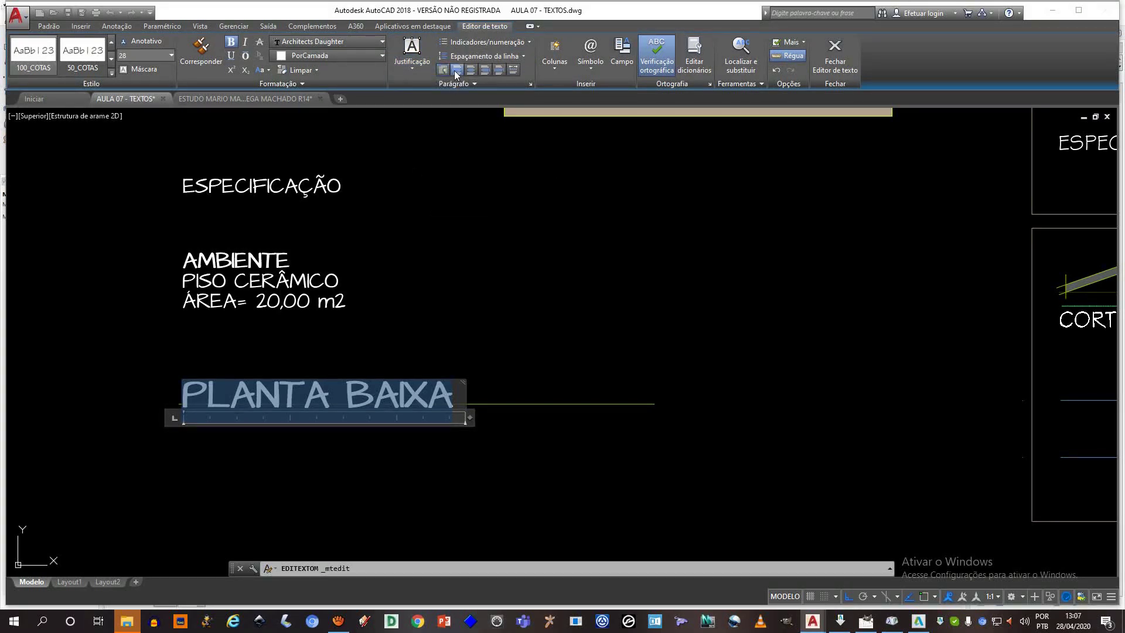
click(391, 316)
click(321, 392)
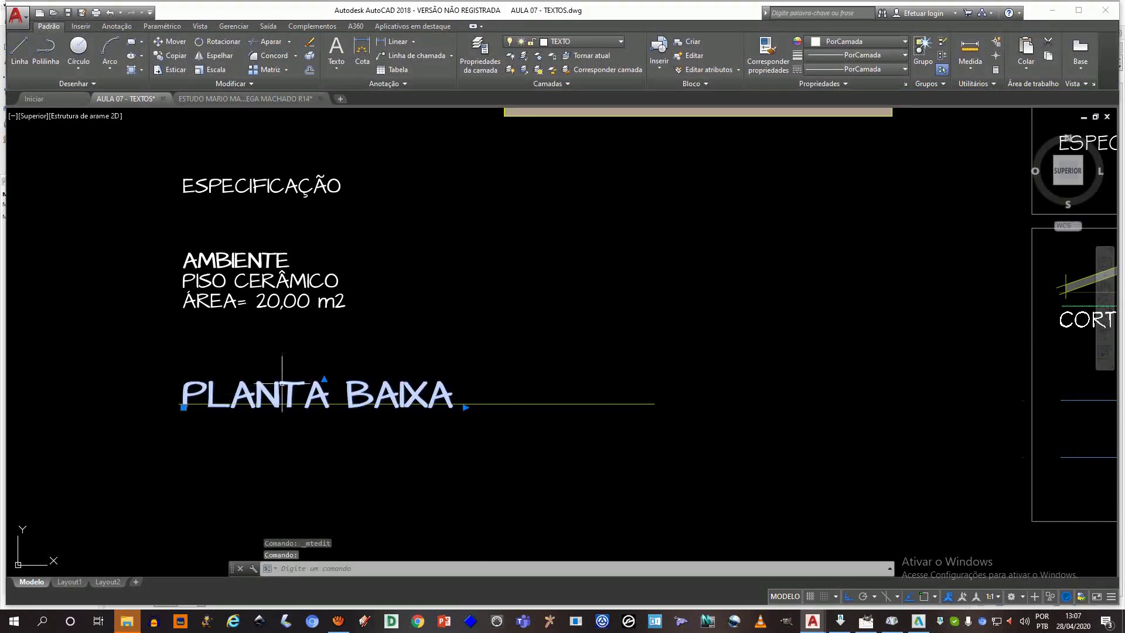
- Move the PLANTA BAIXA title by its lower-left corner onto the left endpoint of the underline with object snap on
key(Escape)
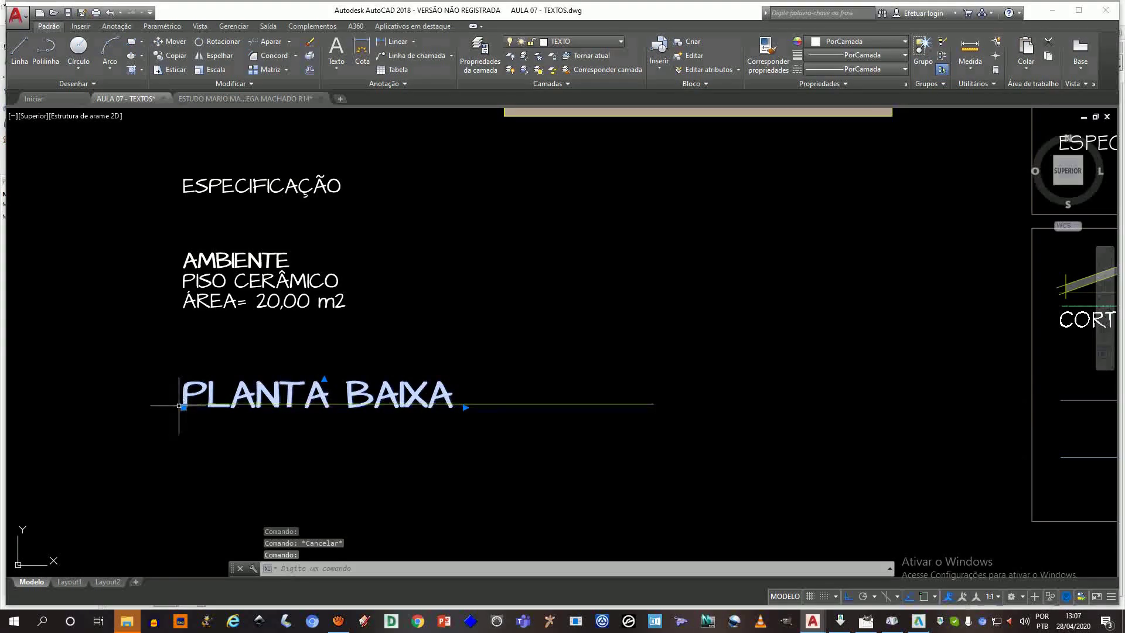
click(183, 406)
scroll(176, 398, up, 6)
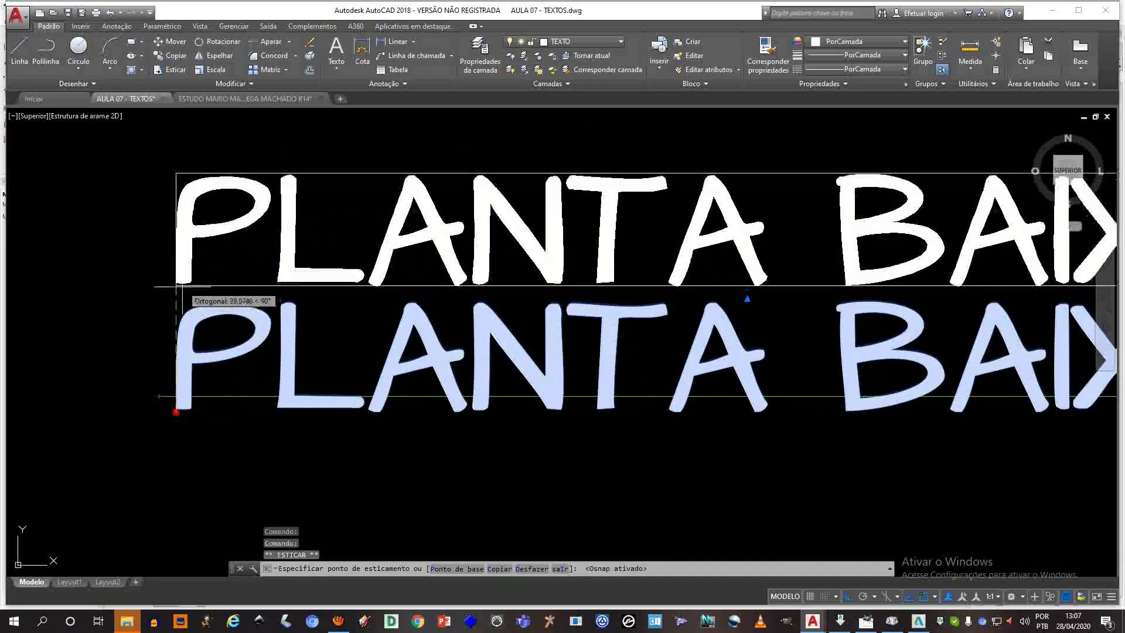
key(F3)
key(F3)
key(F3)
click(176, 410)
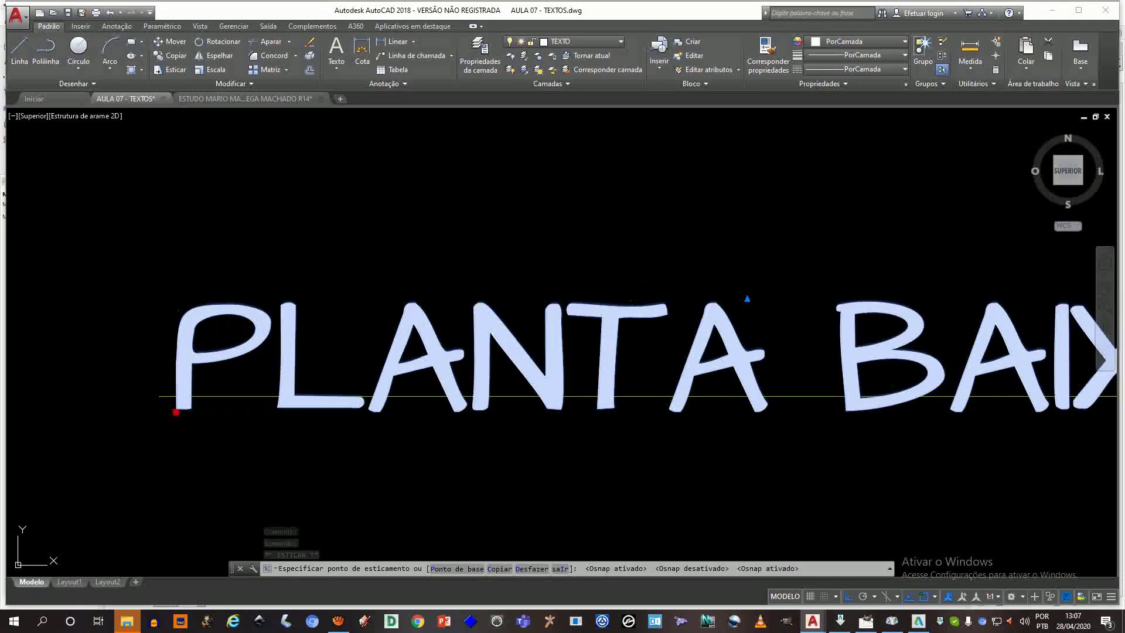
scroll(169, 376, down, 5)
- Raise the PLANTA BAIXA title 3 units straight up from the underline
click(167, 380)
scroll(167, 381, up, 6)
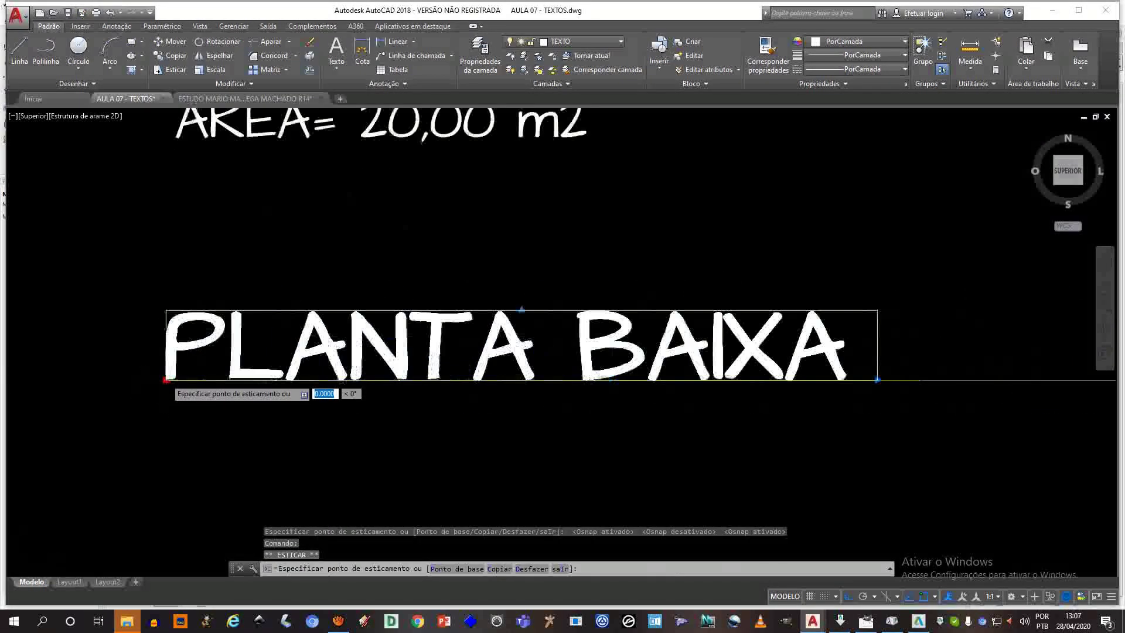
scroll(165, 373, up, 3)
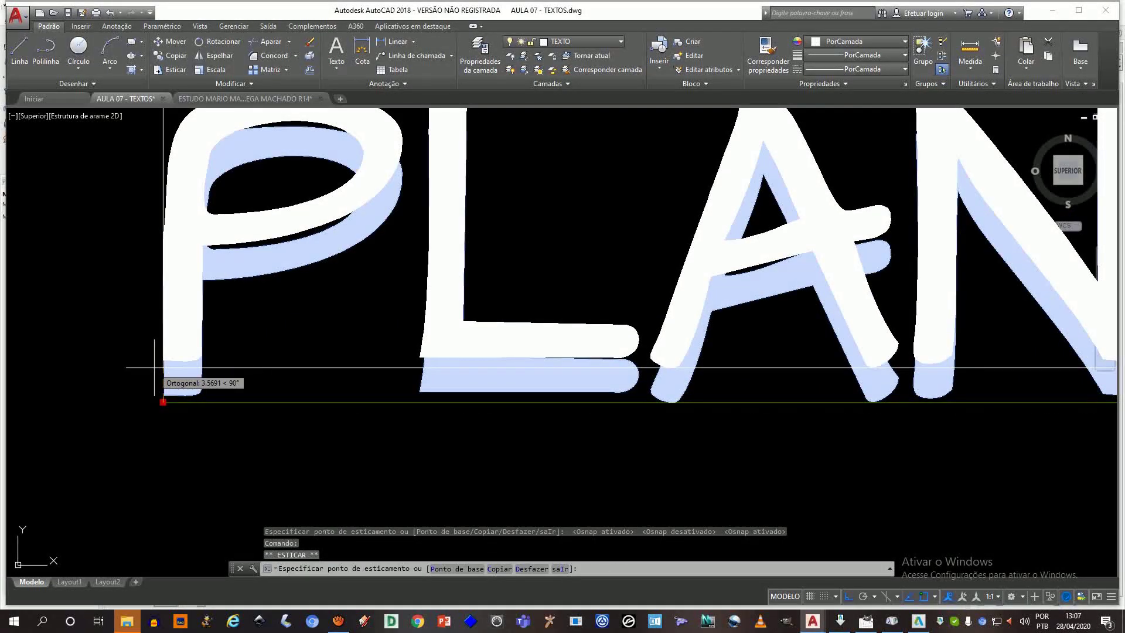
text(3)
key(Escape)
scroll(154, 368, down, 9)
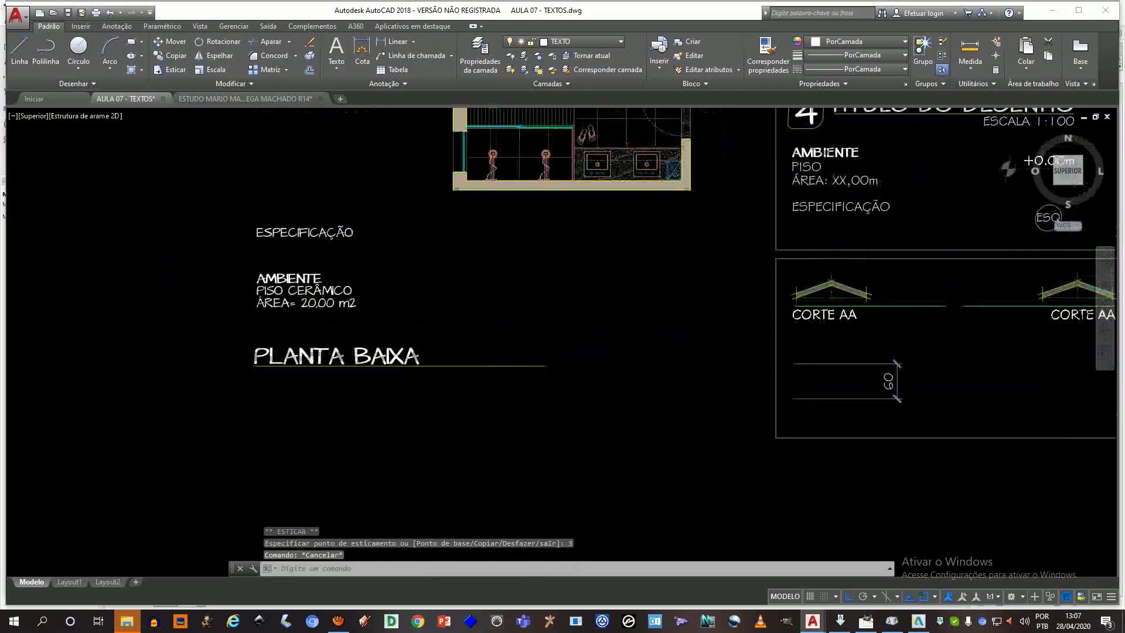
scroll(414, 351, down, 2)
scroll(516, 335, up, 2)
middle_drag(550, 323, 508, 348)
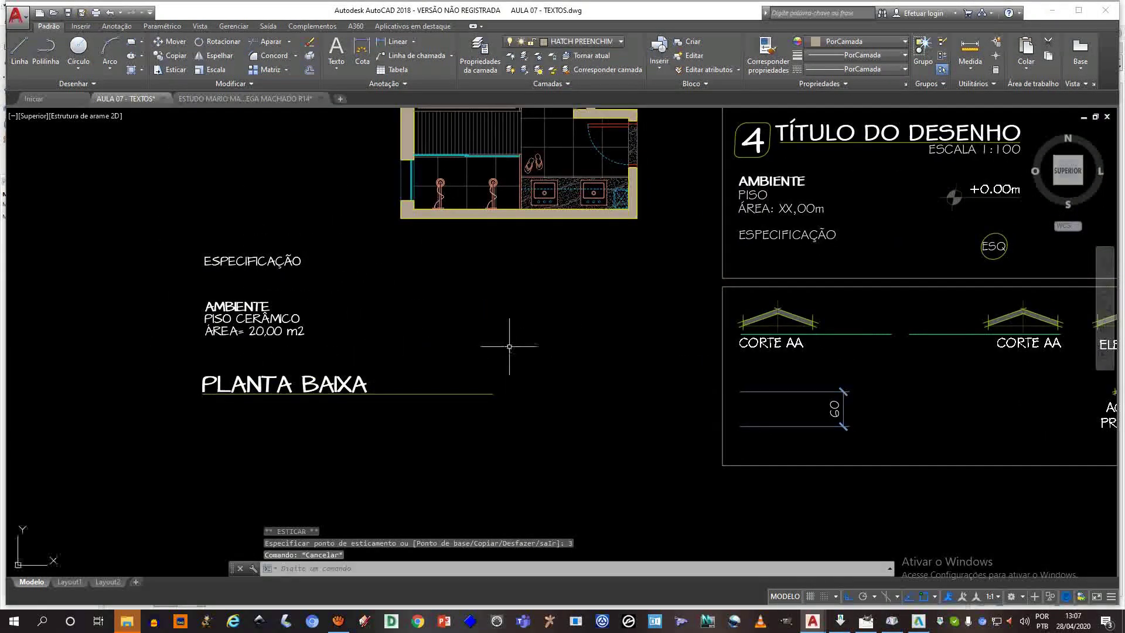
- Copy the ESPECIFICAÇÃO text straight down to below the PLANTA BAIXA underline
click(264, 260)
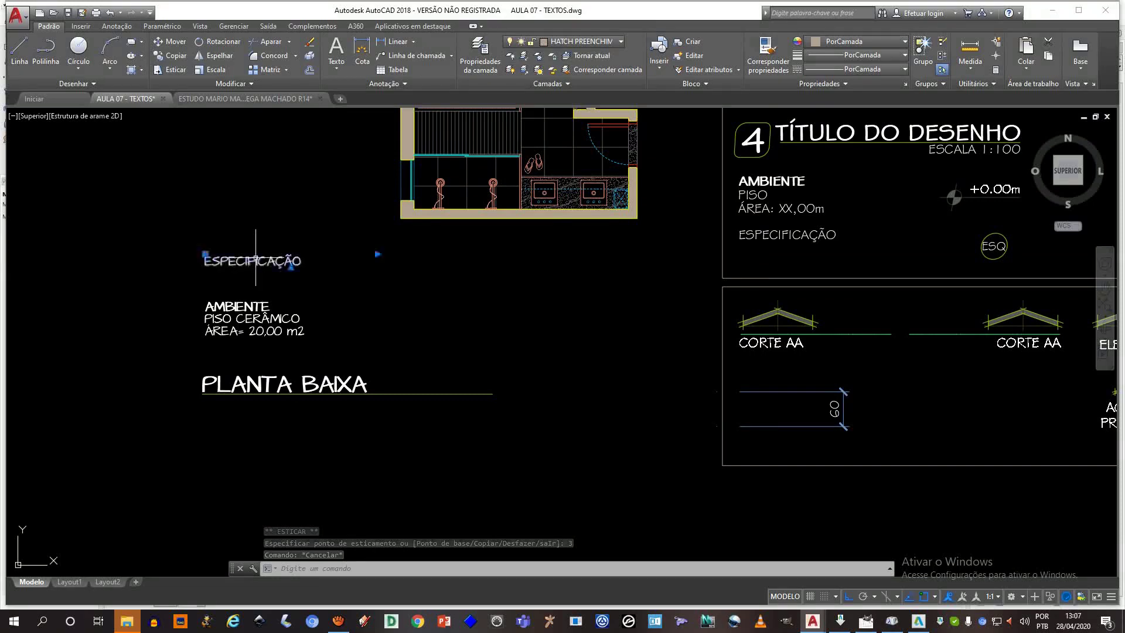
text(co)
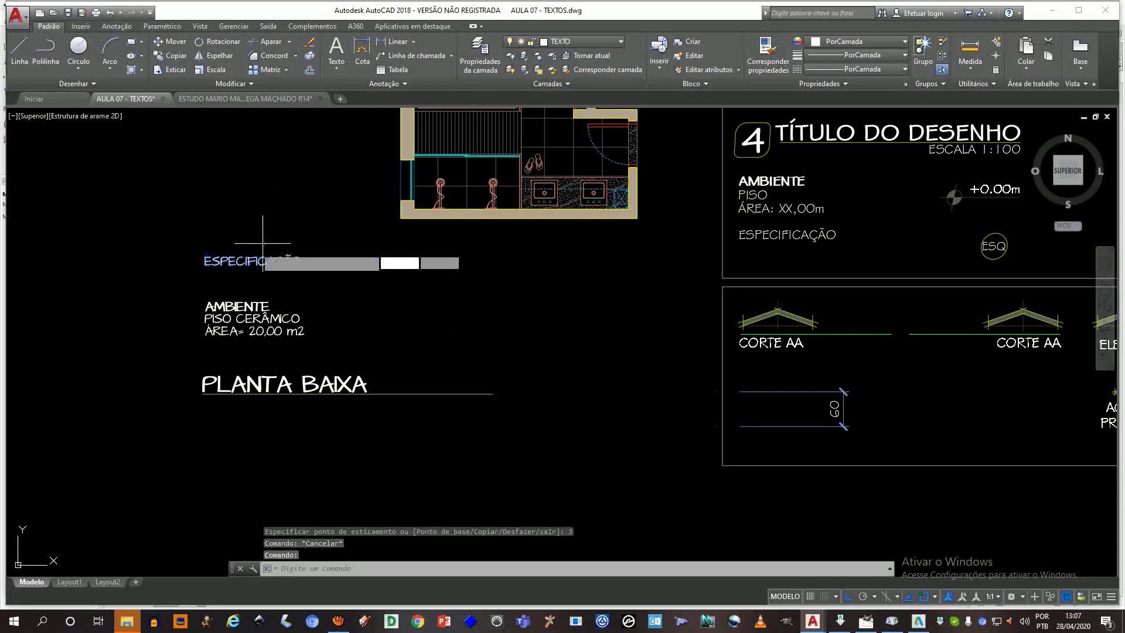
key(Return)
click(210, 252)
click(209, 441)
key(Escape)
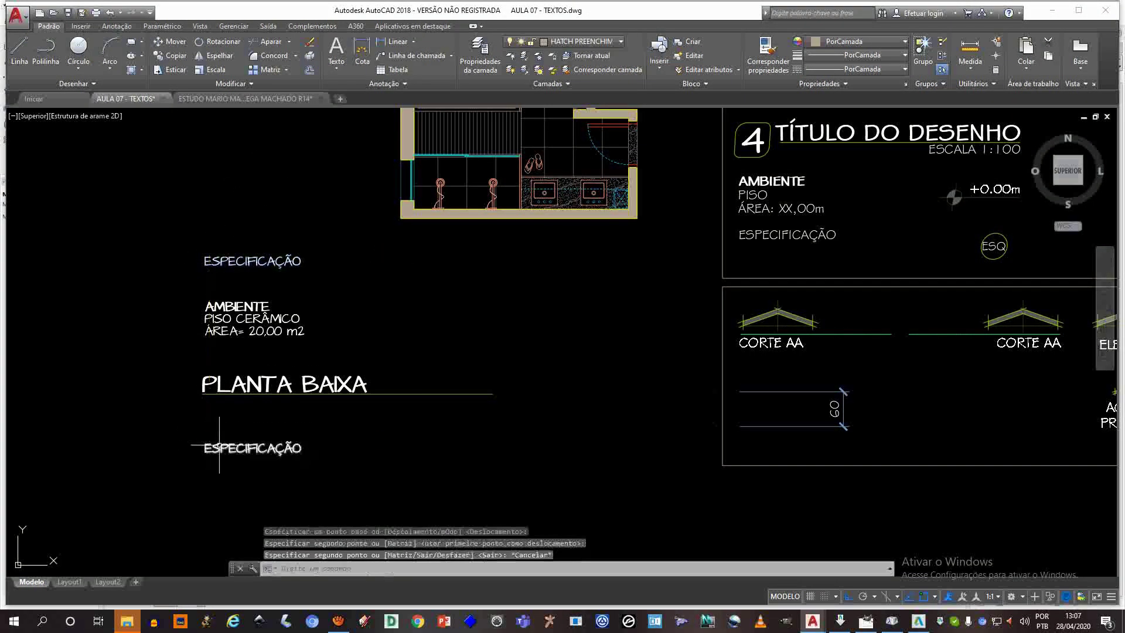
- Move the ESPECIFICAÇÃO copy by its upper-left corner to the left end of the underline, directly beneath the title
click(214, 448)
scroll(213, 448, up, 4)
click(192, 428)
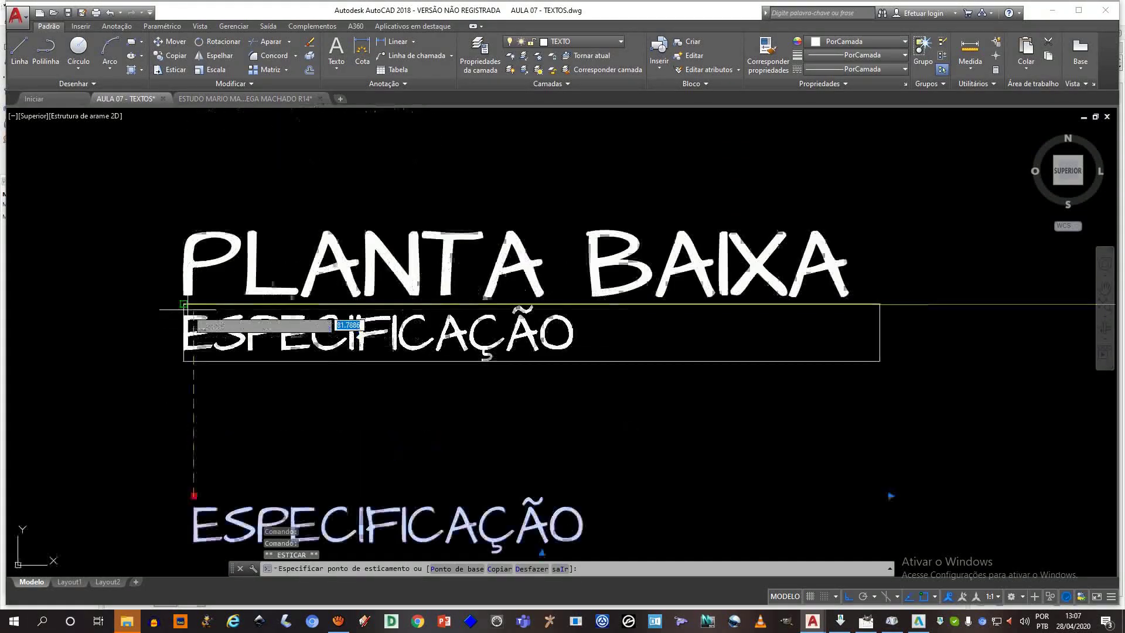
click(192, 324)
key(Escape)
scroll(316, 319, down, 4)
middle_drag(338, 313, 312, 358)
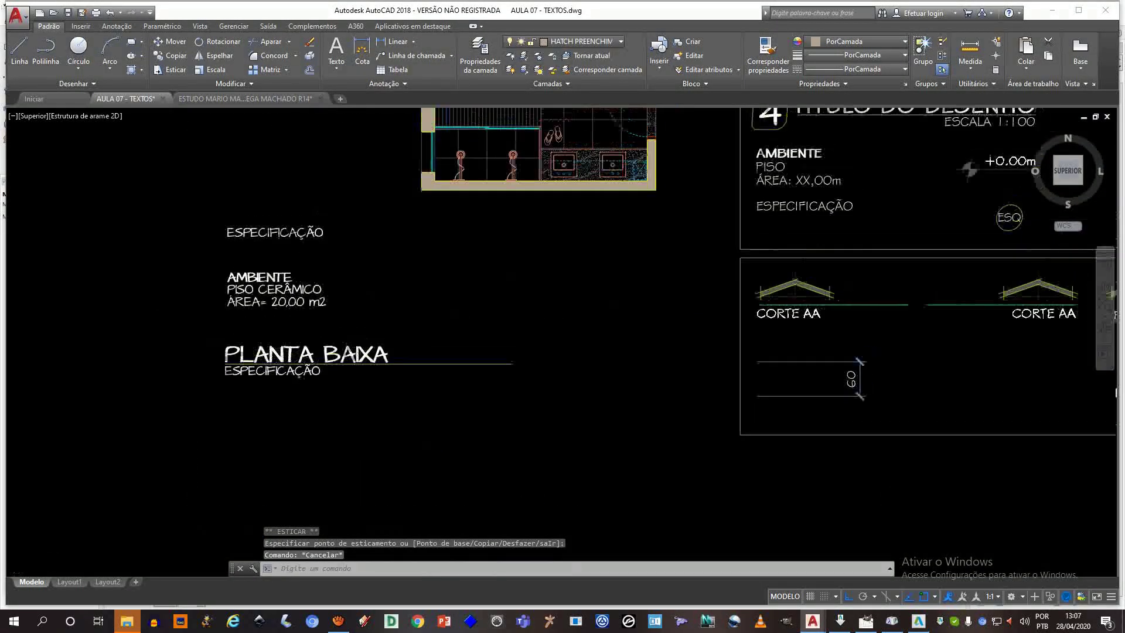
- Widen the PLANTA BAIXA text frame to about 458, right-align its paragraph and finish editing
middle_drag(452, 346, 447, 394)
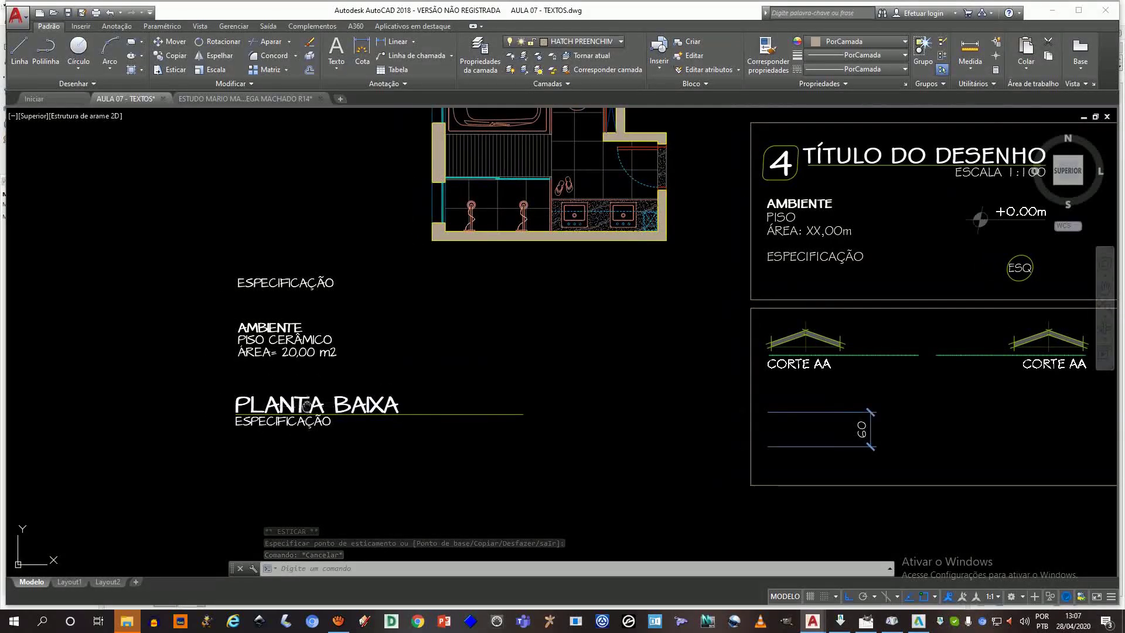
mouse_move(825, 198)
middle_down()
mouse_move(849, 201)
mouse_move(733, 202)
middle_up()
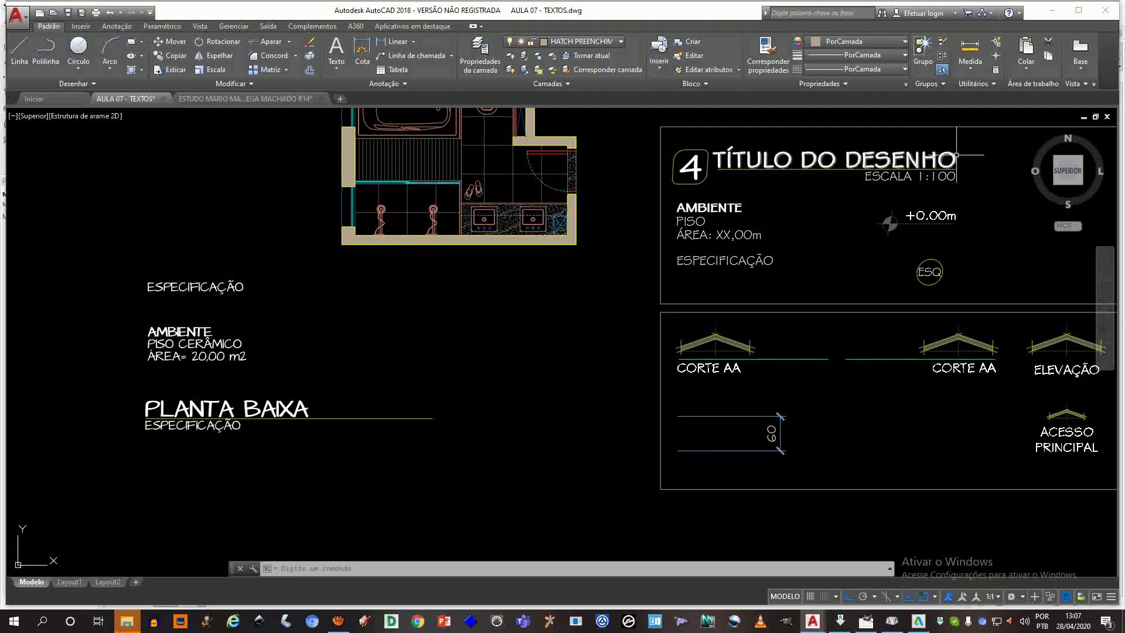
click(293, 410)
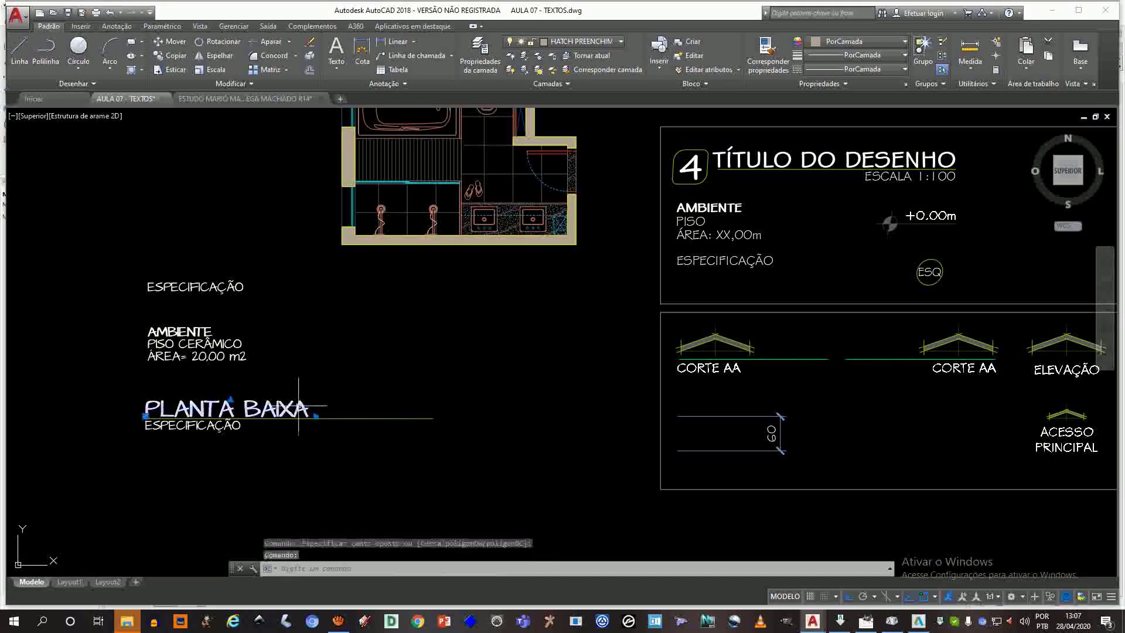
double_click(293, 410)
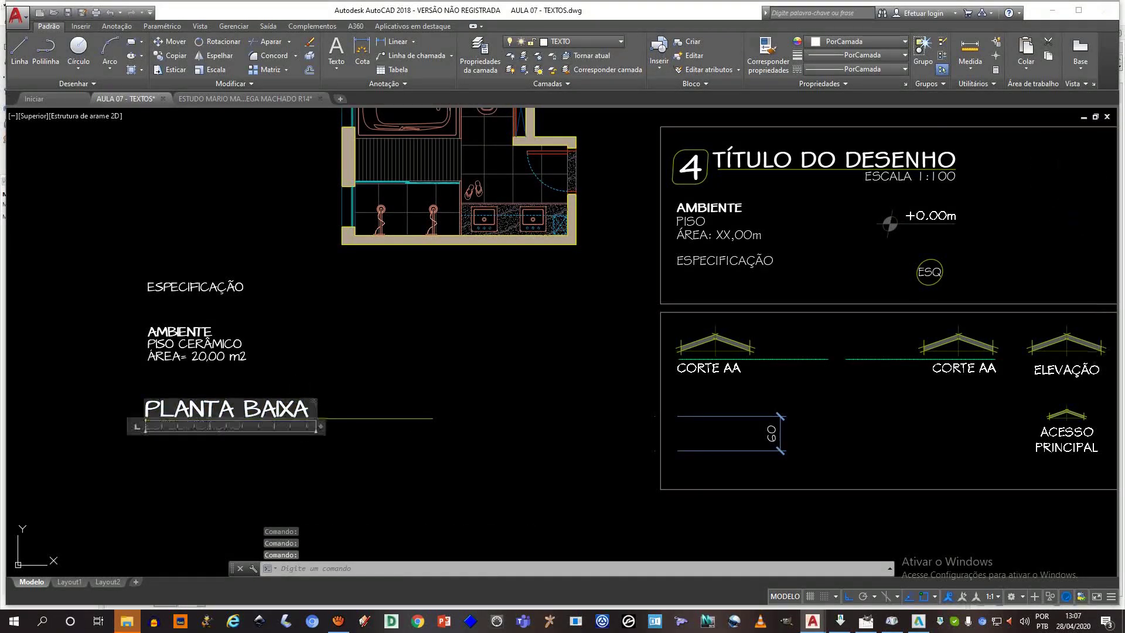
drag(319, 428, 402, 429)
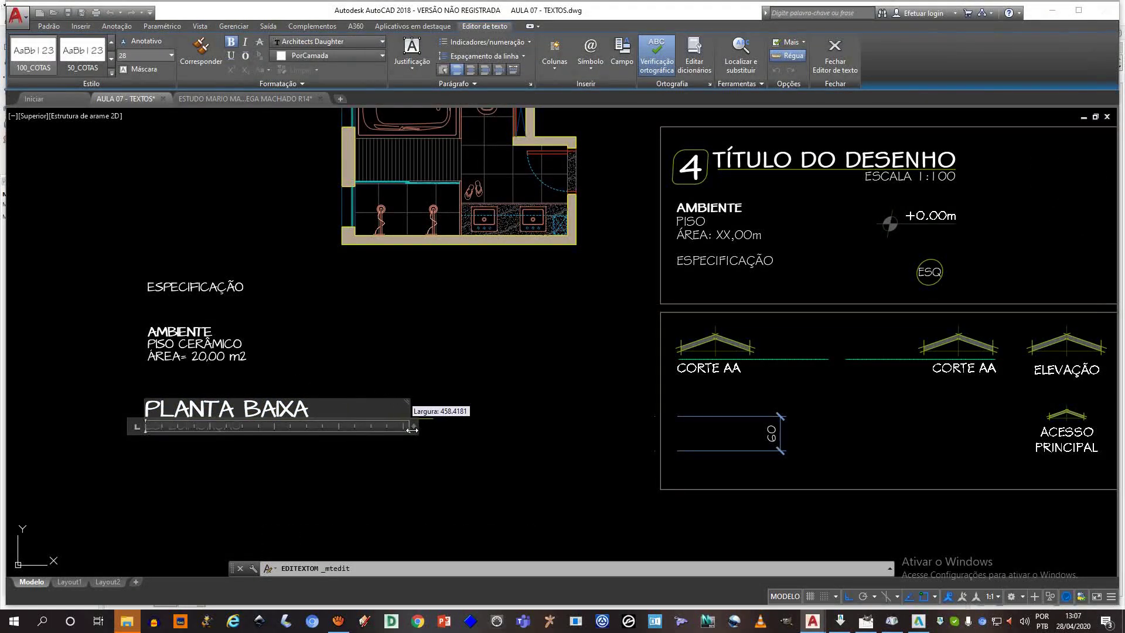
click(485, 69)
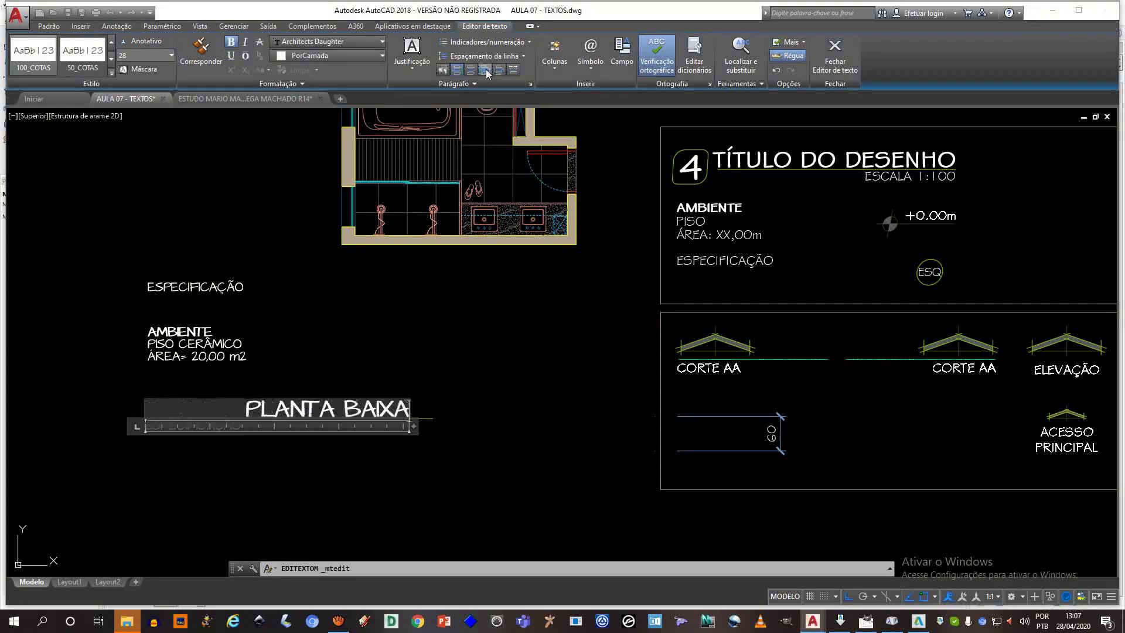
click(486, 71)
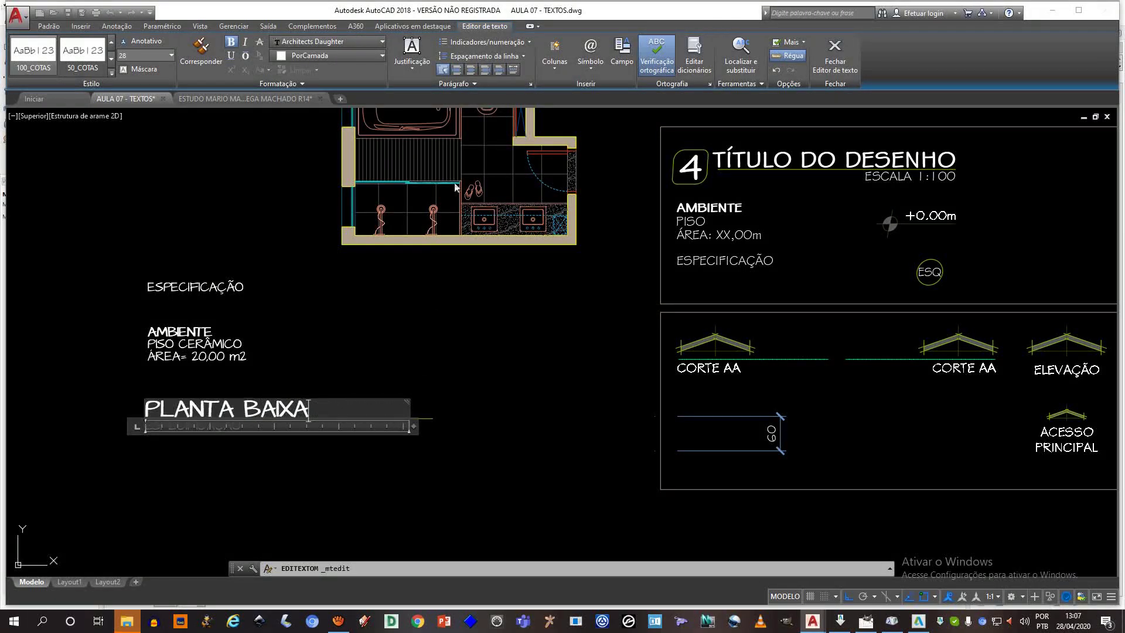
click(486, 70)
click(389, 310)
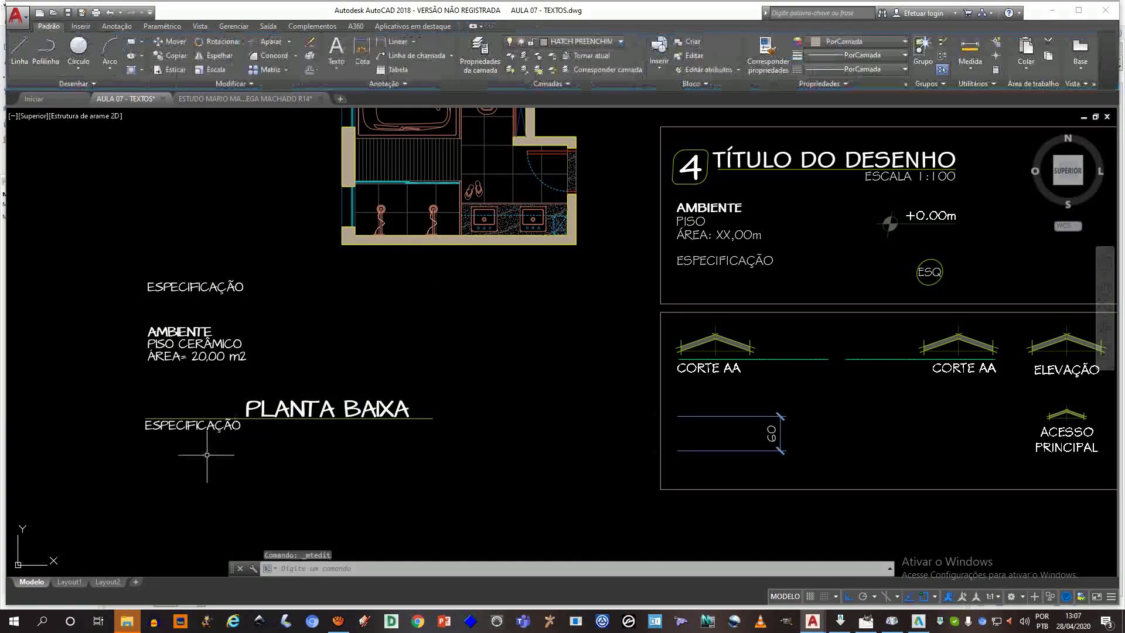
- Right-align the paragraph of the ESPECIFICAÇÃO copy below the underline and finish editing
double_click(230, 425)
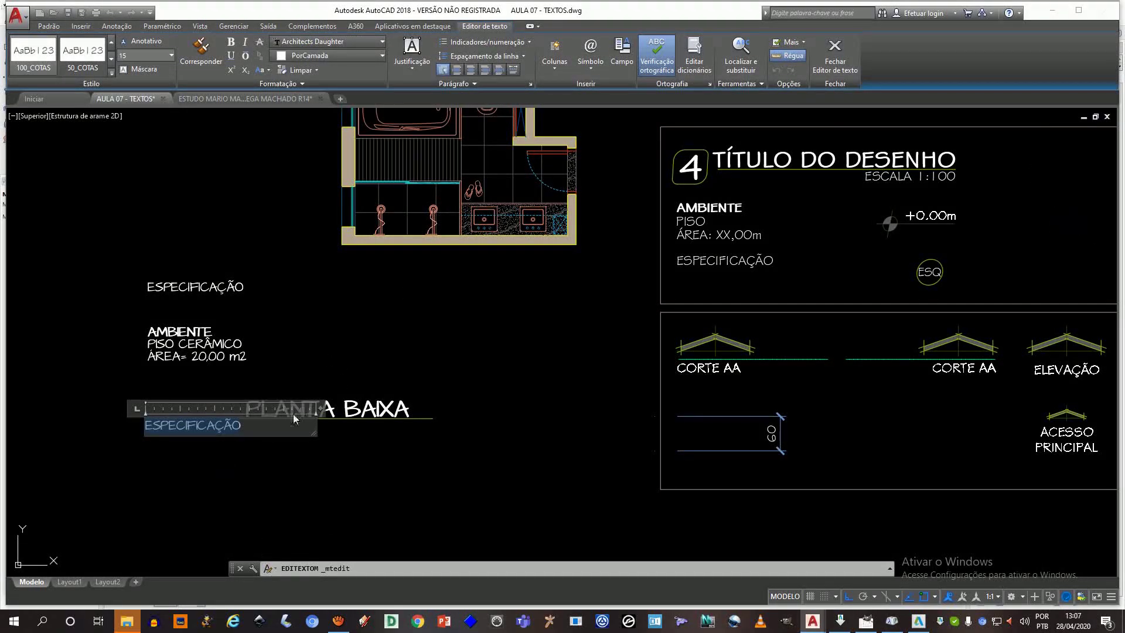
click(485, 72)
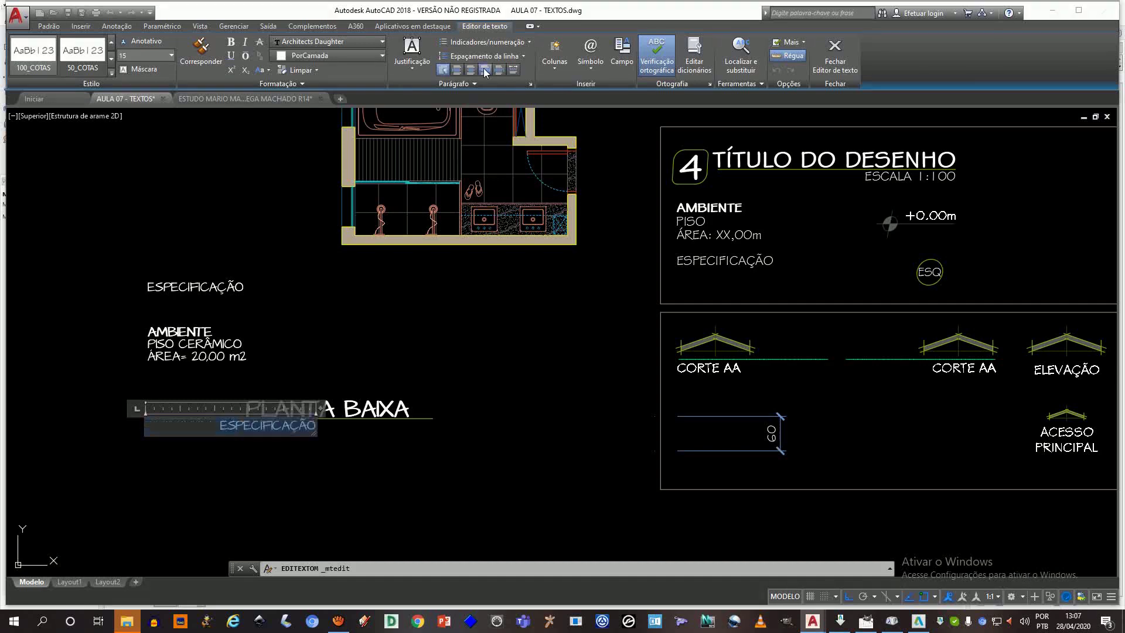
click(339, 383)
- Set the justification of the ESPECIFICAÇÃO copy below the underline to Direita superior DS and finish editing
click(310, 423)
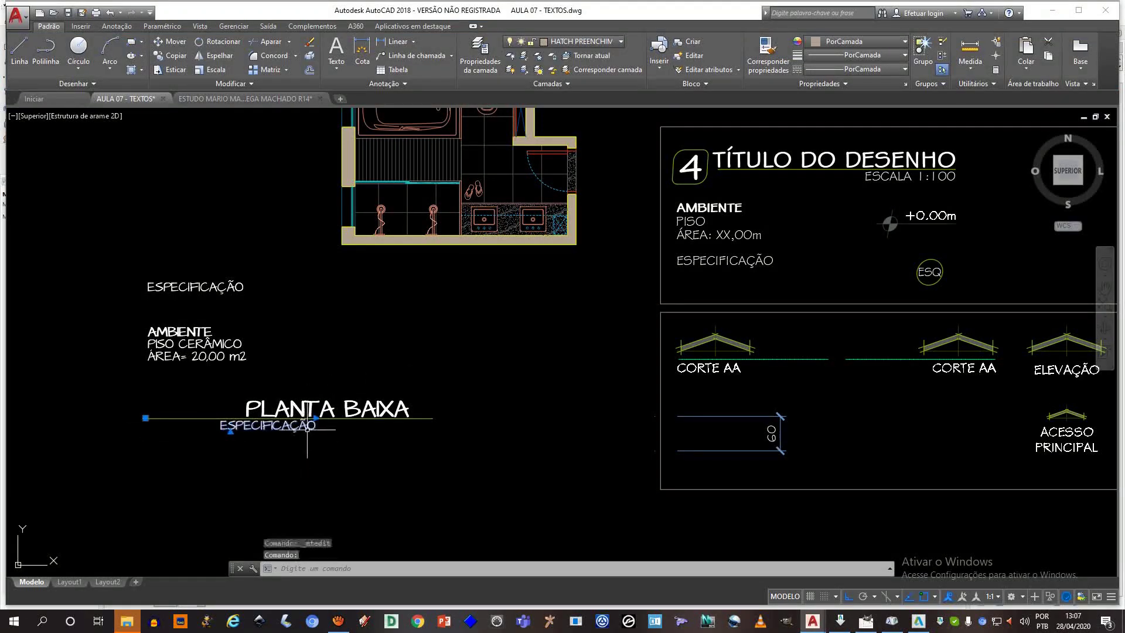
scroll(317, 419, up, 4)
scroll(317, 419, down, 4)
scroll(317, 419, up, 2)
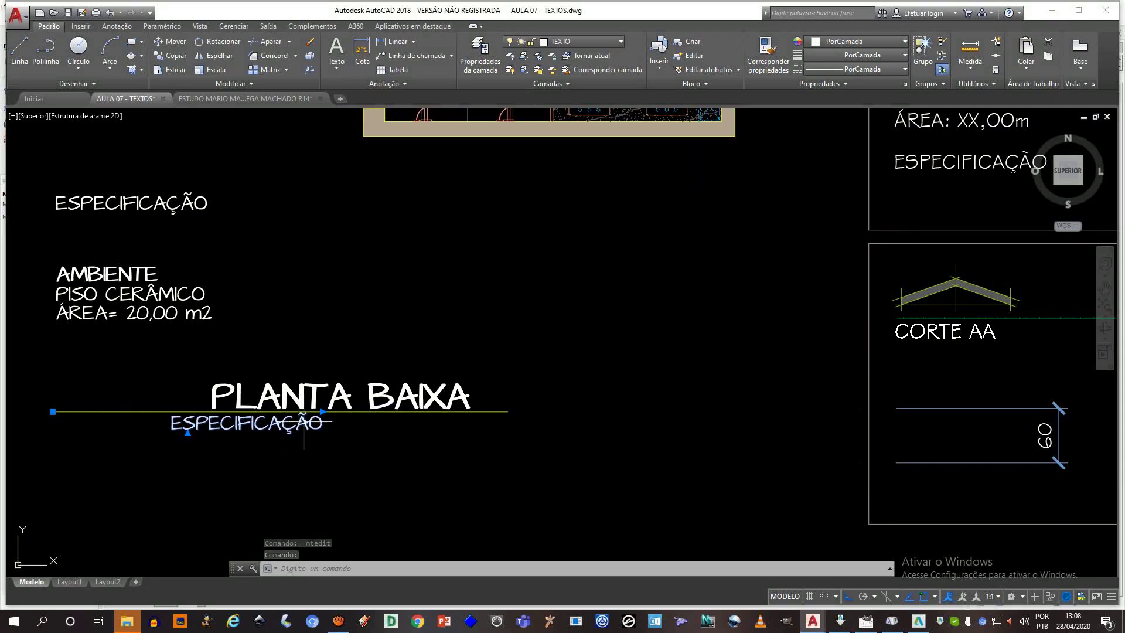
double_click(304, 422)
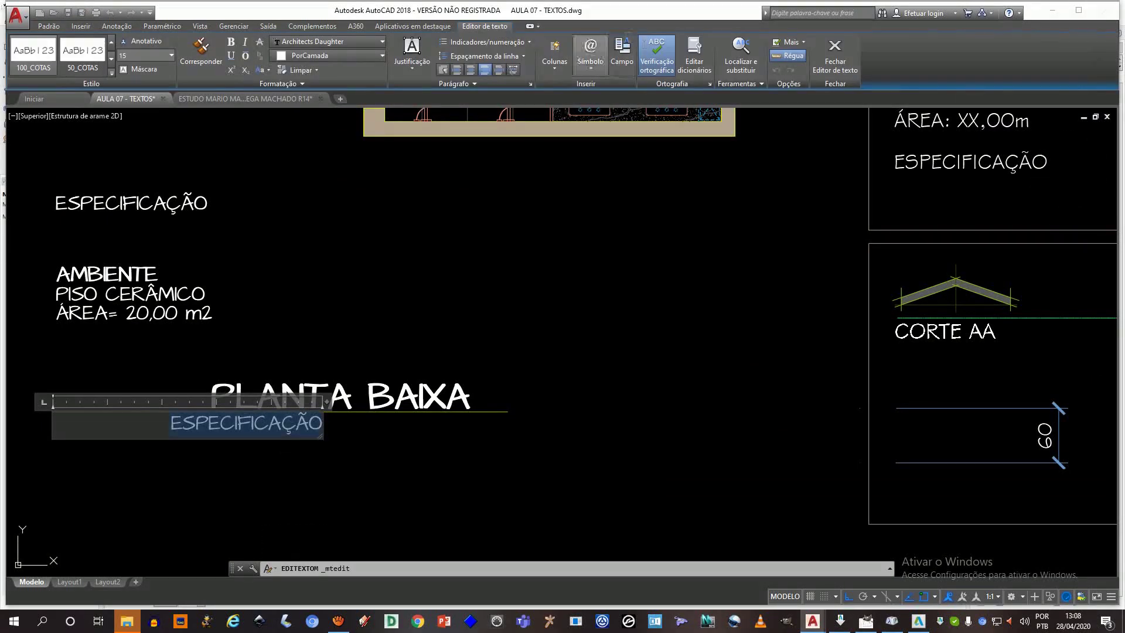
click(414, 66)
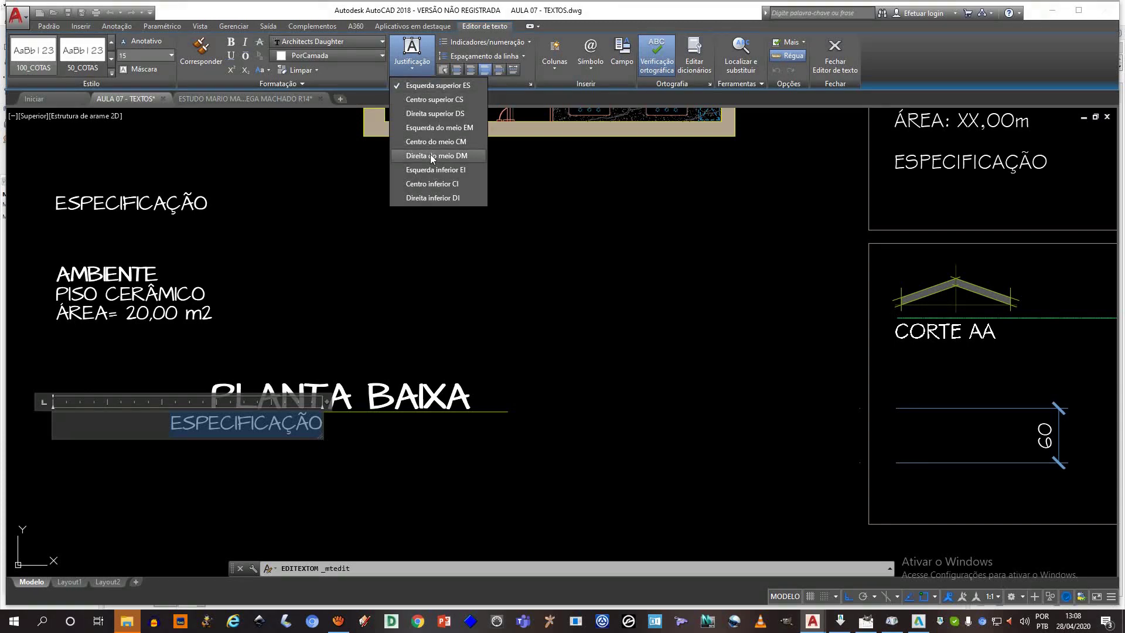
click(441, 114)
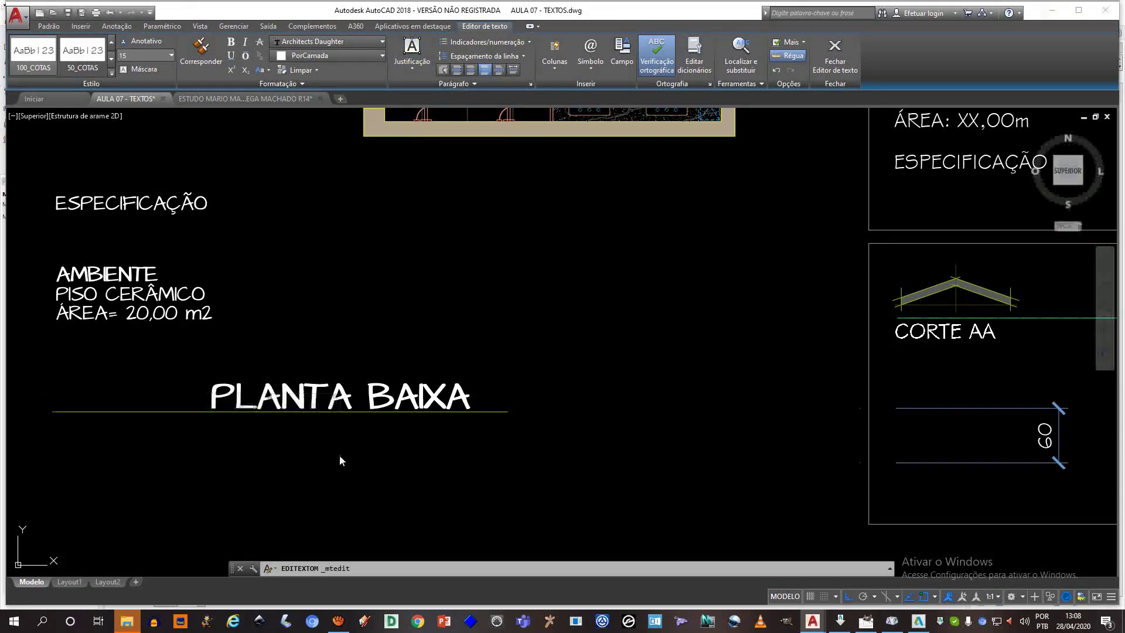
click(339, 455)
- Move the ESPECIFICAÇÃO copy by its upper-right corner onto the right endpoint of the underline
click(322, 412)
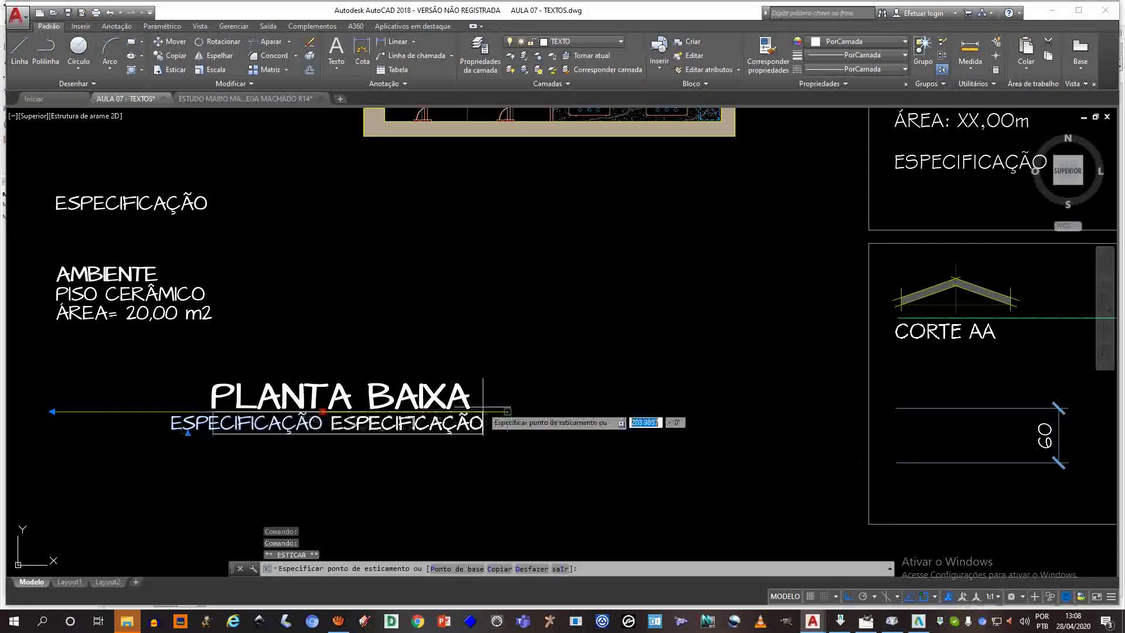
scroll(504, 410, up, 2)
scroll(498, 401, down, 2)
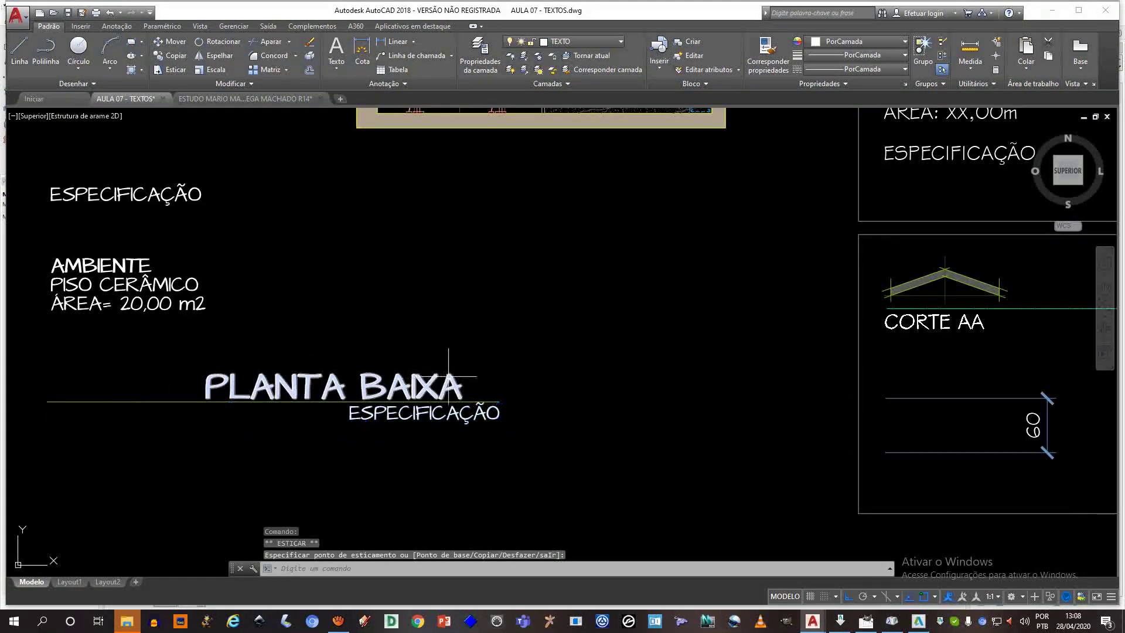
key(Escape)
- Set the PLANTA BAIXA title's justification to Direita inferior DI, keep its paragraph right-aligned and finish editing
double_click(448, 384)
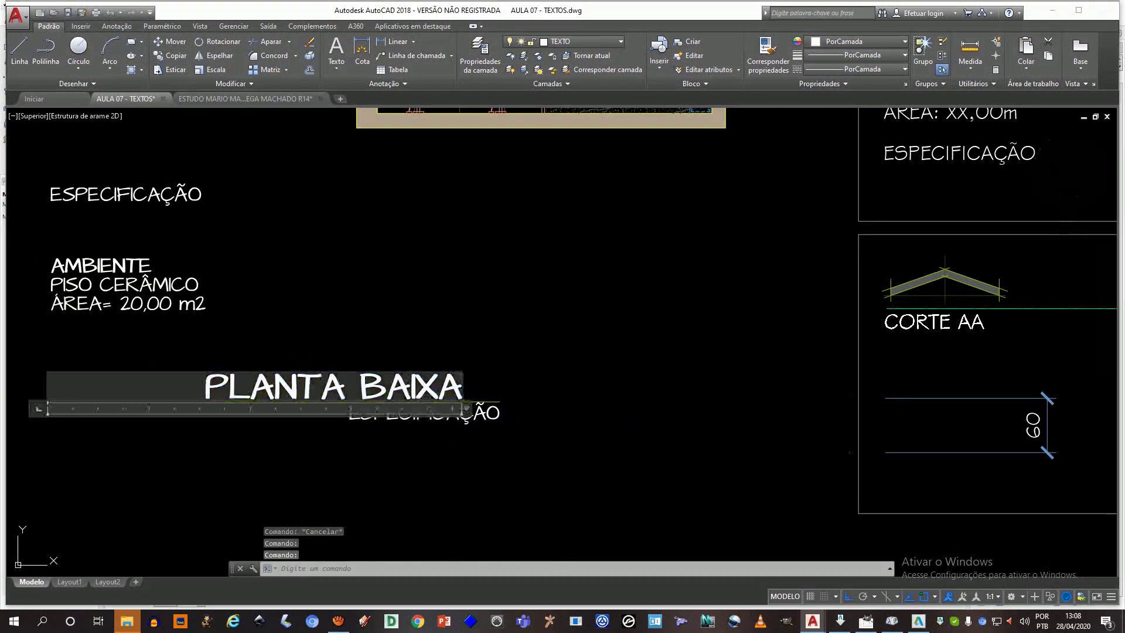
key(ctrl+a)
click(411, 69)
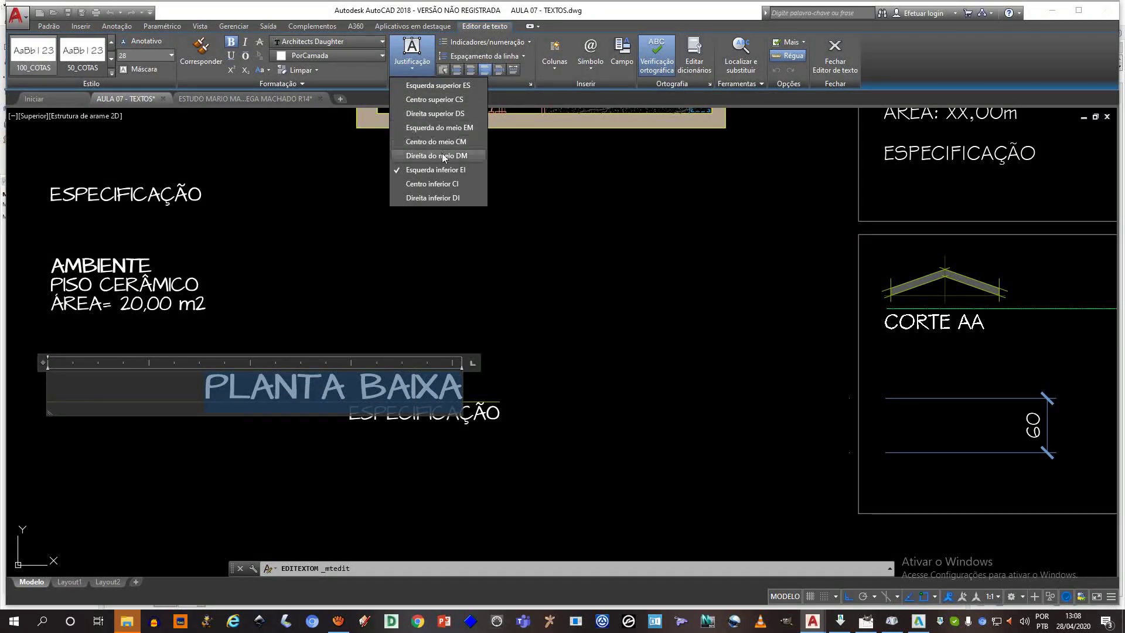
click(444, 198)
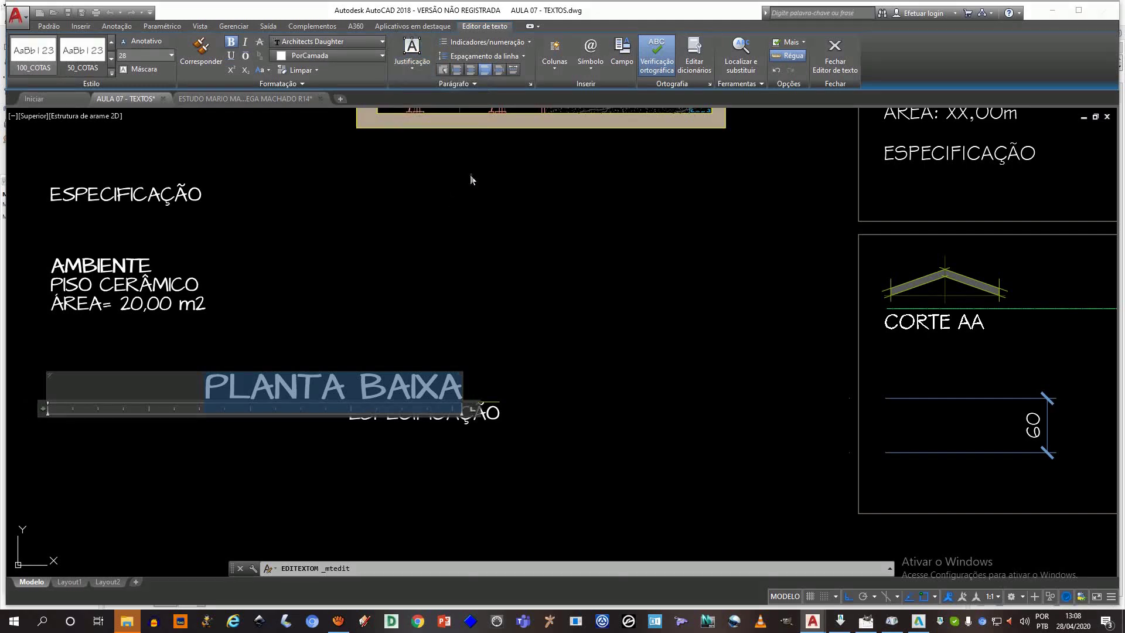
click(486, 71)
click(492, 384)
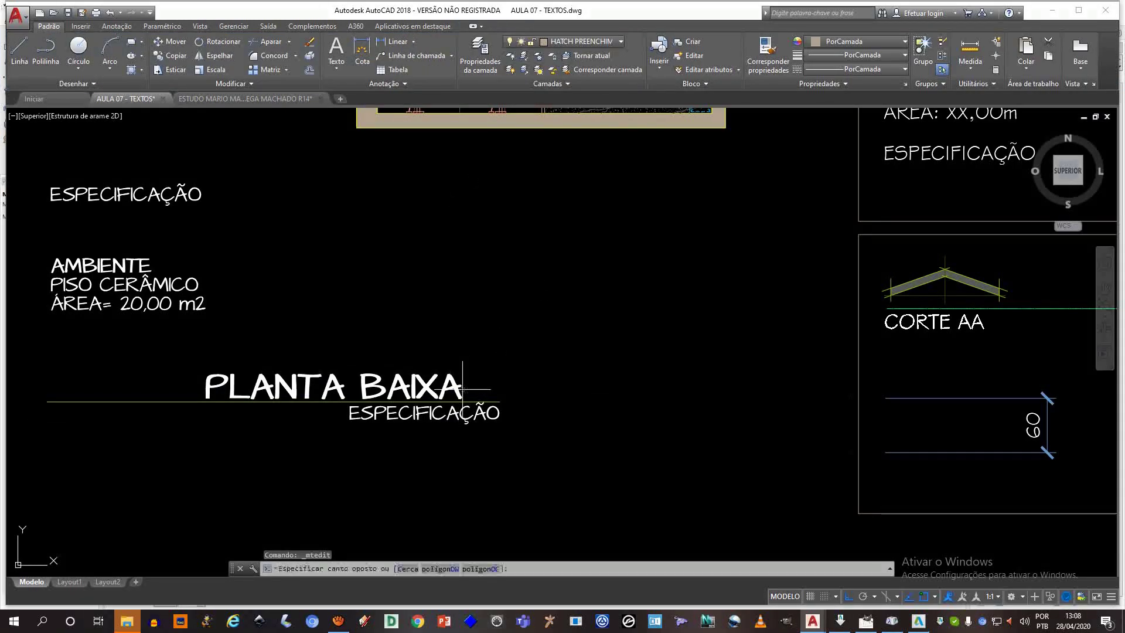
- Move the PLANTA BAIXA title by its lower-right corner onto the underline's right endpoint and raise it 4 units
click(462, 393)
click(462, 398)
scroll(497, 402, up, 5)
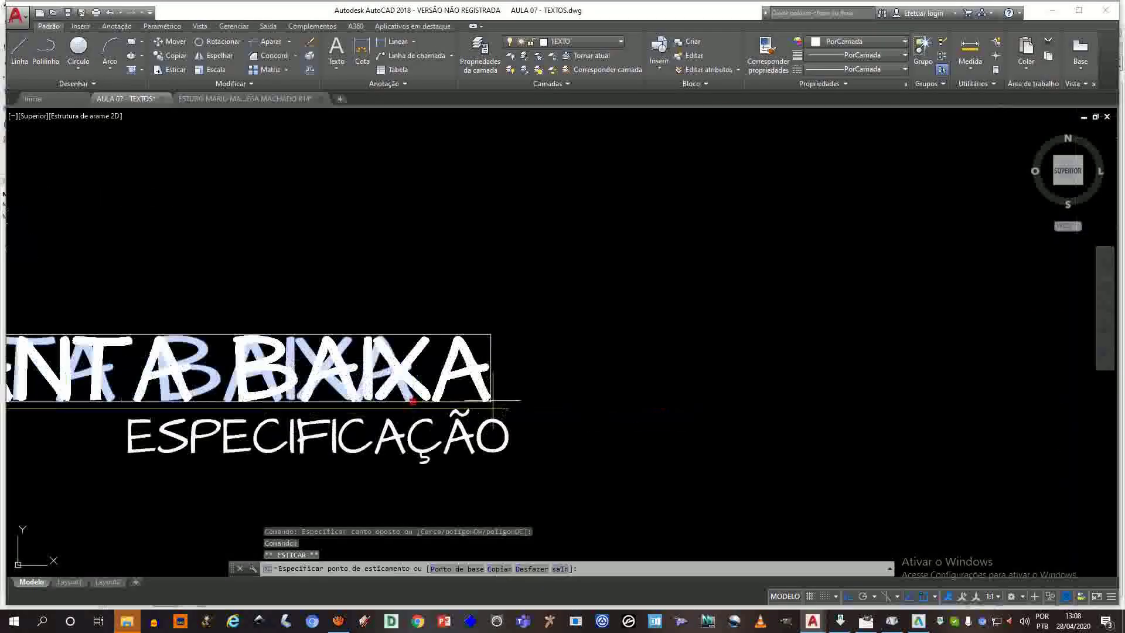
scroll(508, 404, up, 6)
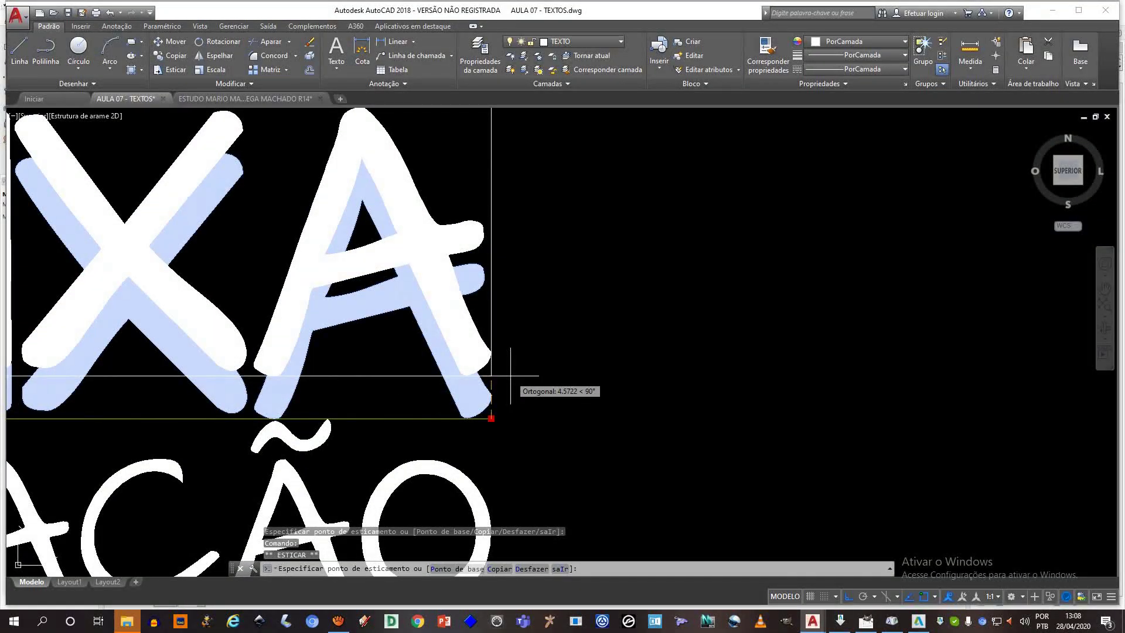
text(4)
key(Return)
scroll(411, 351, down, 10)
key(Escape)
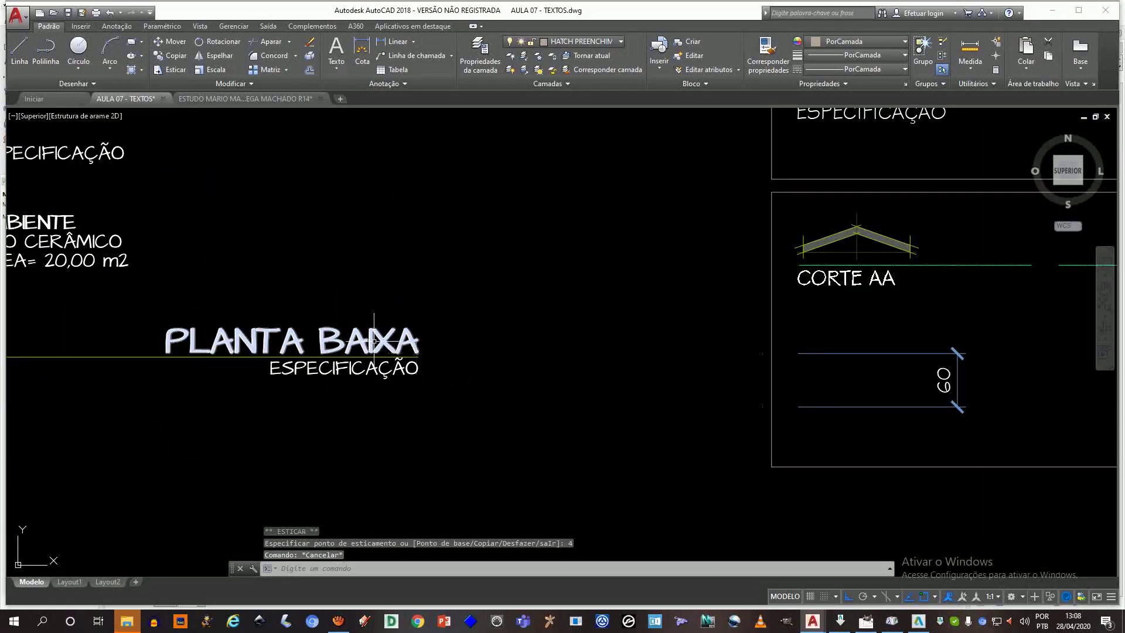
- Set the PLANTA BAIXA title's text height to 15 and finish editing
middle_drag(374, 342, 552, 379)
double_click(509, 362)
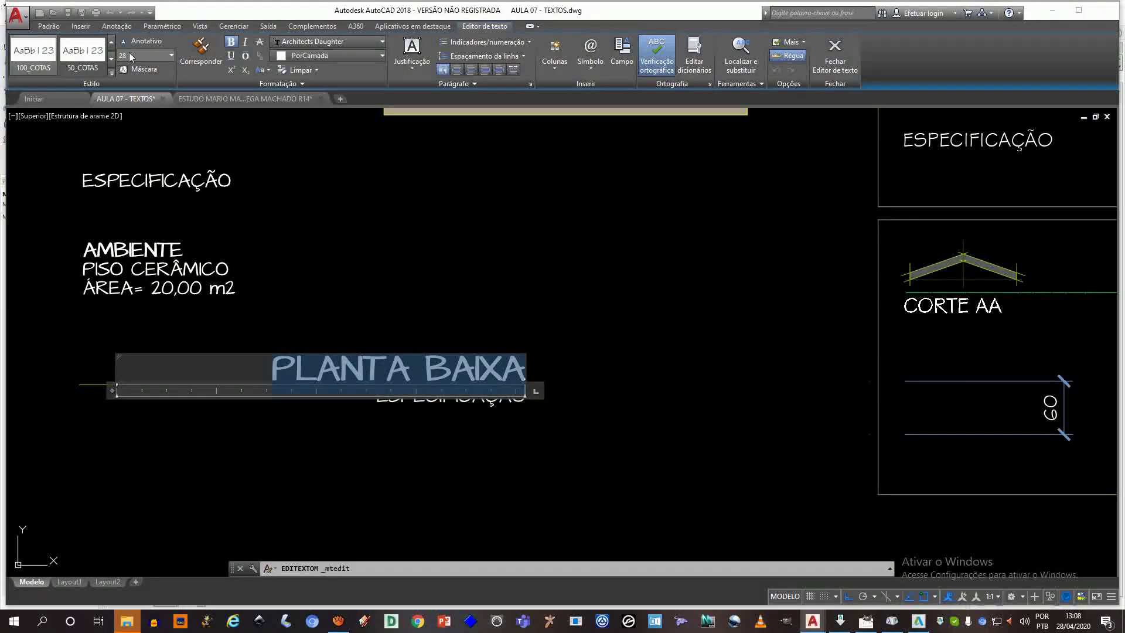
text(15)
key(Return)
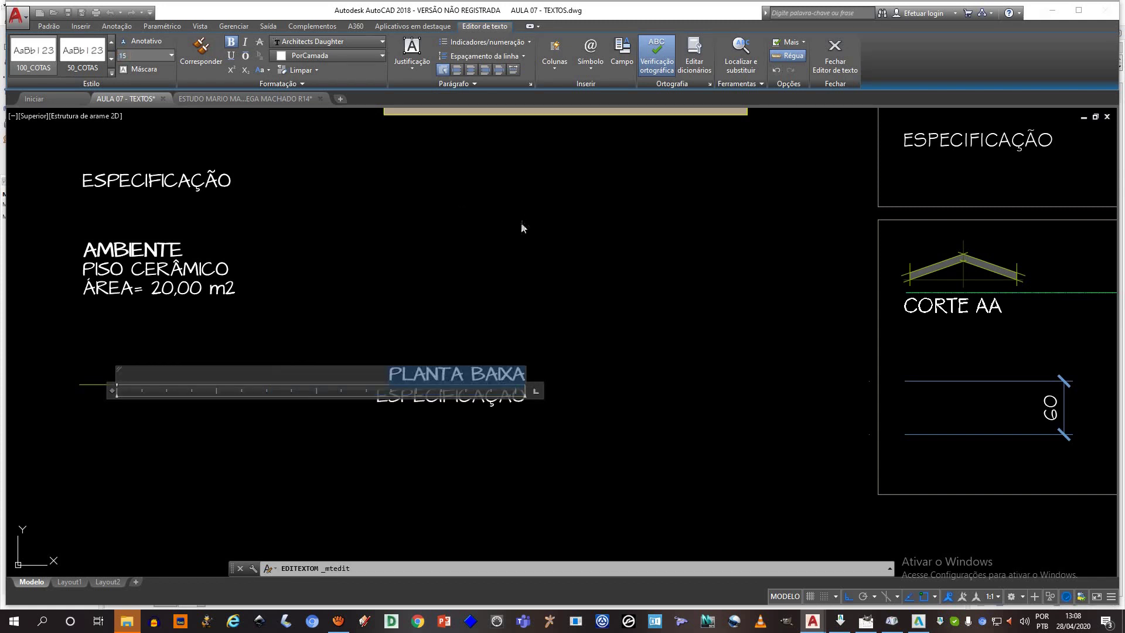
click(523, 228)
- Set the PLANTA BAIXA title's text height to 28 and finish editing
click(515, 375)
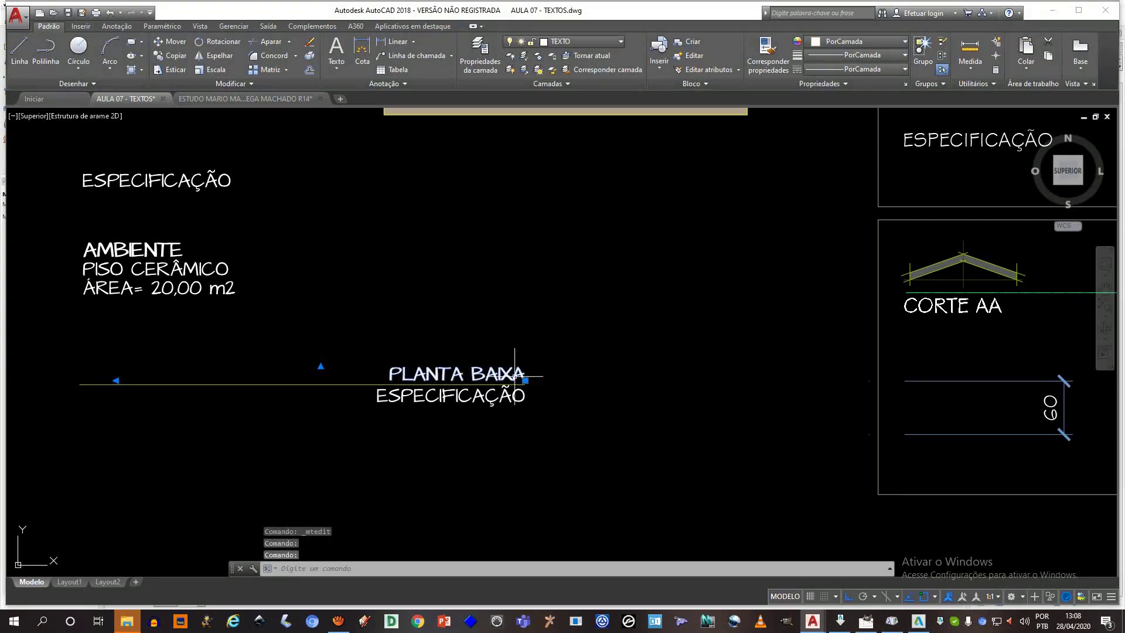
double_click(515, 375)
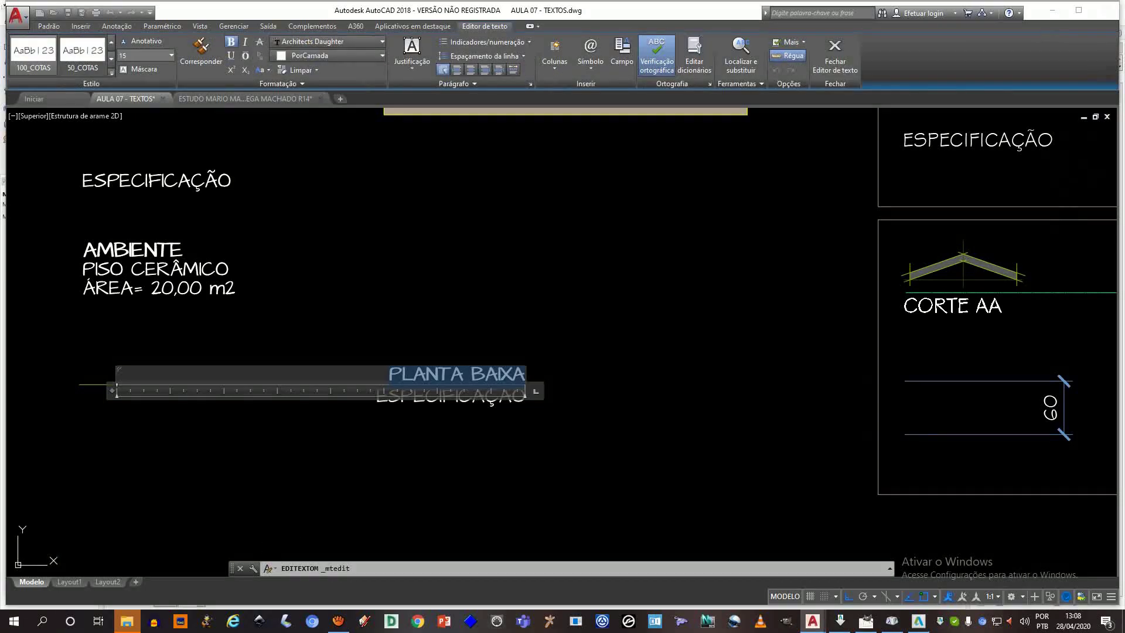
text(28)
key(Return)
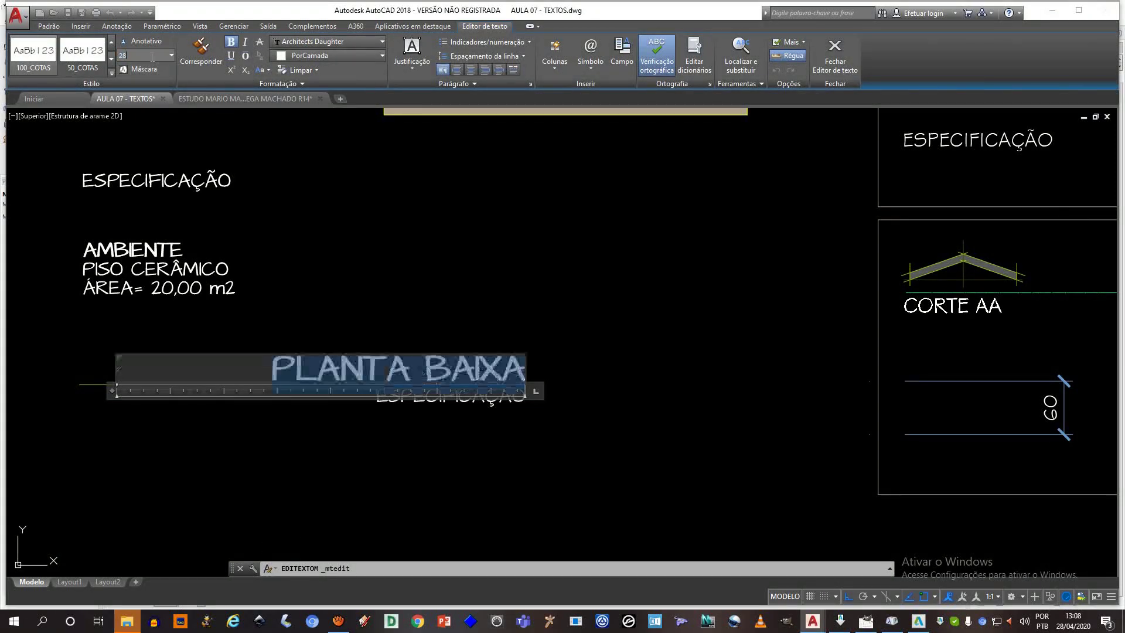
click(580, 410)
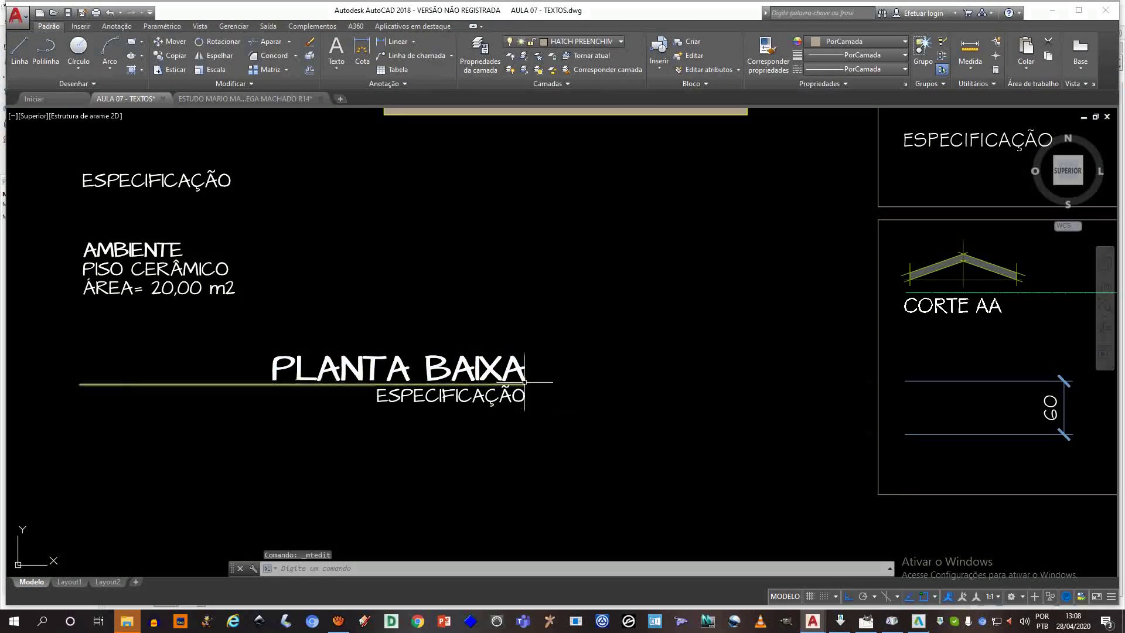
- Inspect the text height of the number 4 beside the TÍTULO DO DESENHO sample and leave it unedited
scroll(520, 384, down, 2)
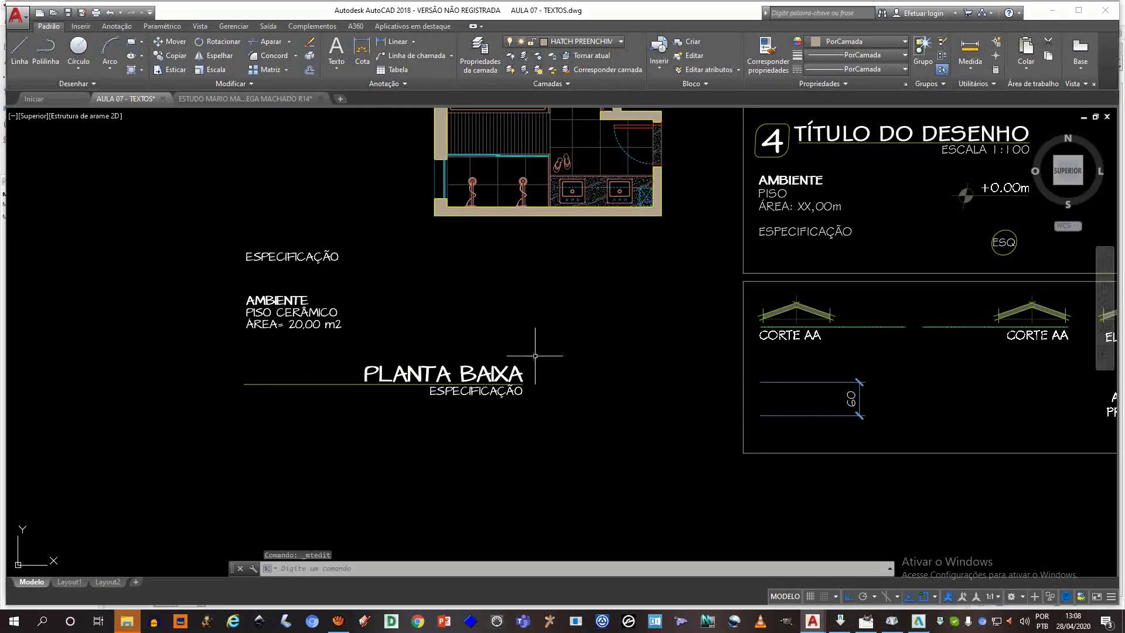
middle_drag(535, 355, 491, 372)
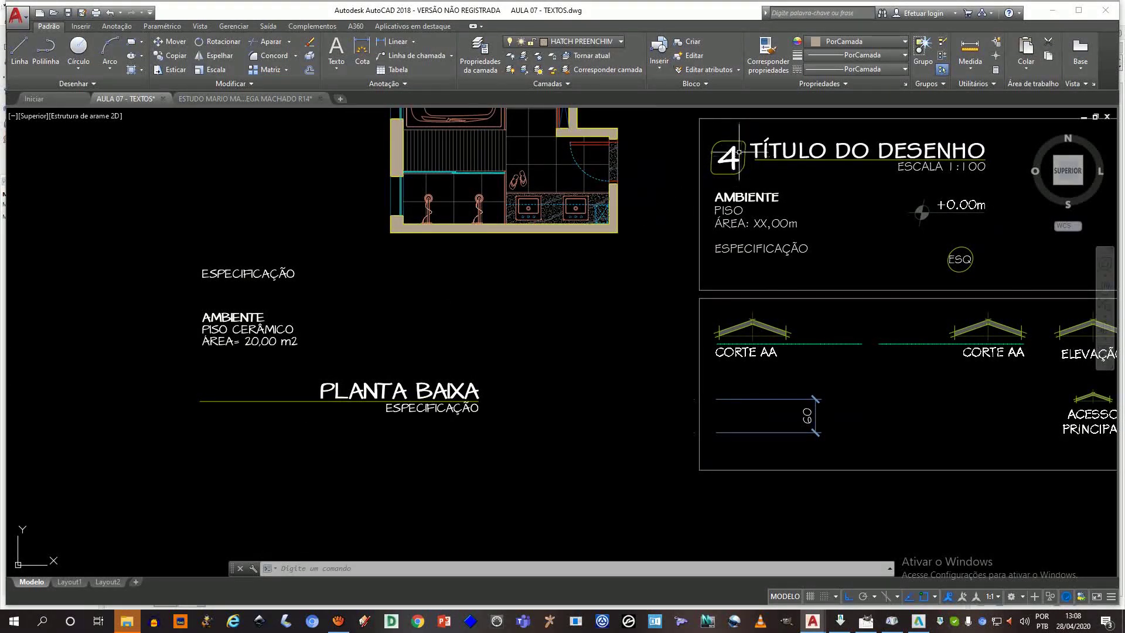
double_click(732, 161)
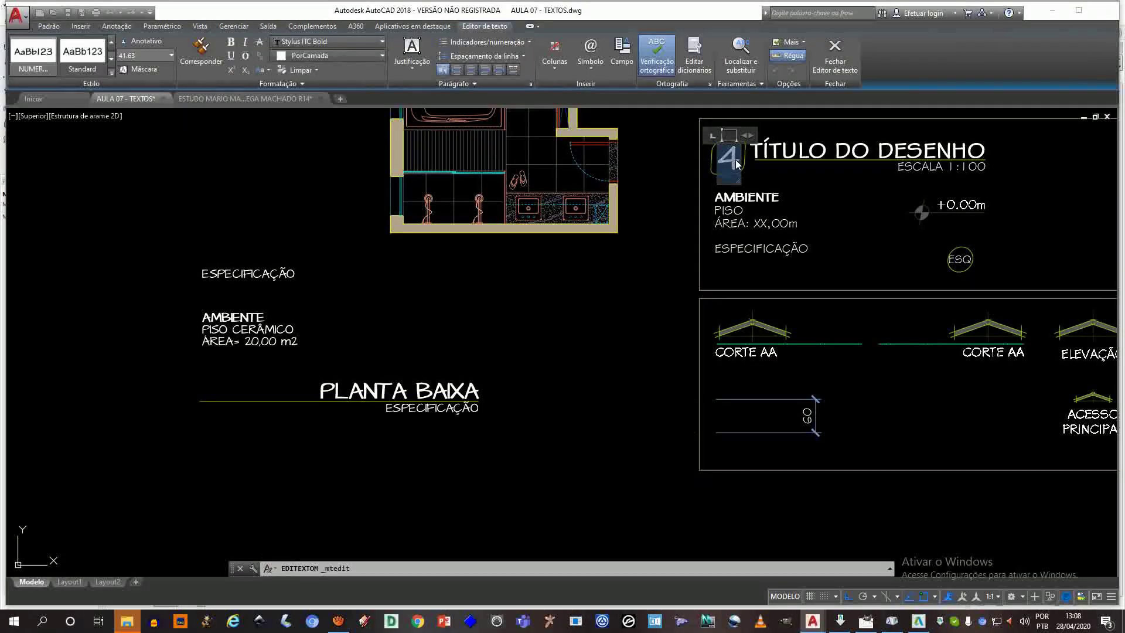
key(Escape)
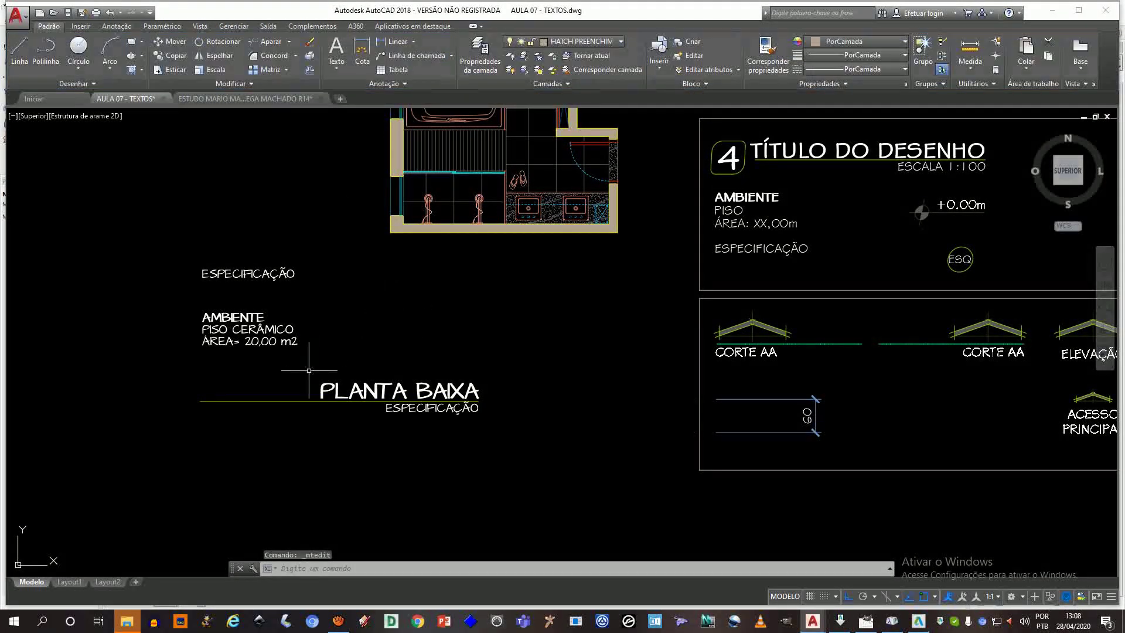
- Copy the PLANTA BAIXA title straight down, placing the copy below the ESPECIFICAÇÃO subtitle
click(362, 380)
click(367, 383)
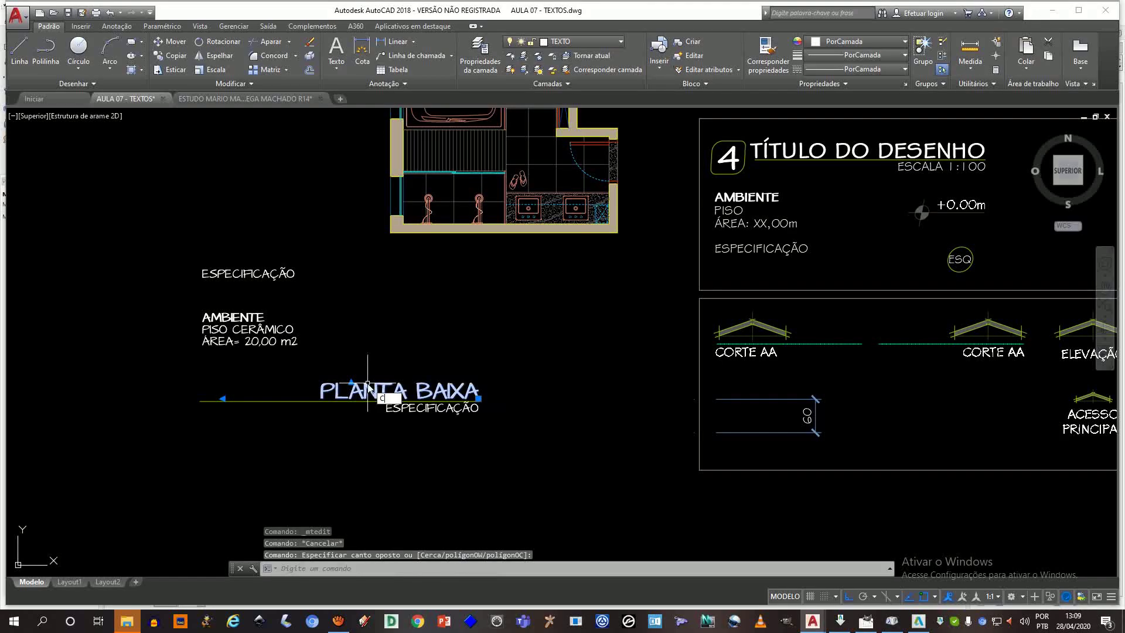
text(COI)
key(Return)
text(C)
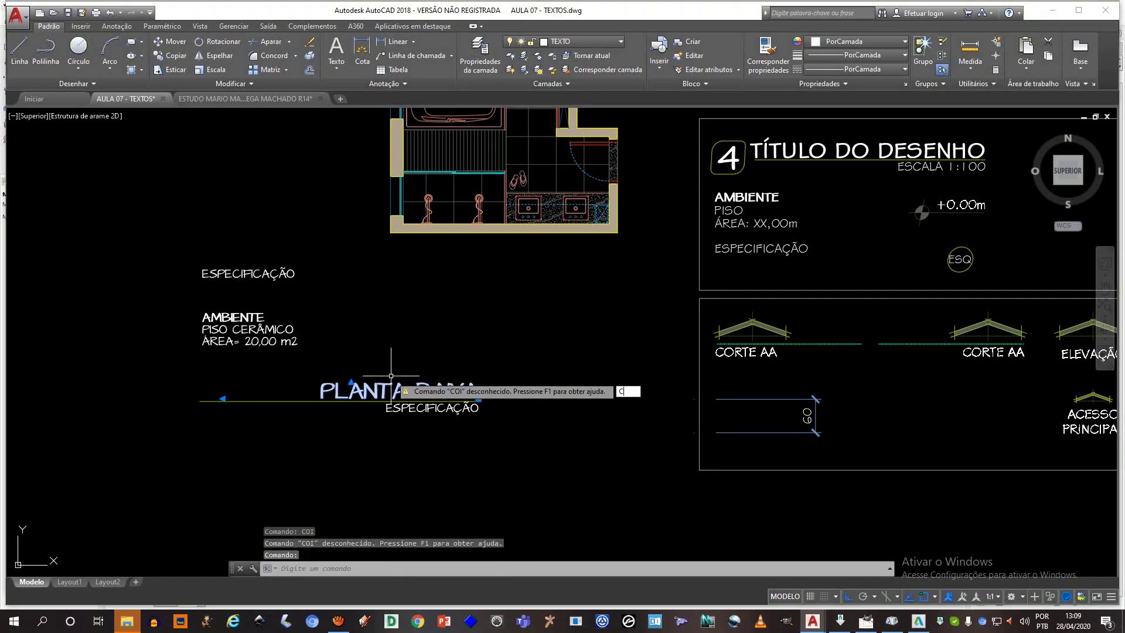
text(OP)
key(Return)
click(419, 391)
click(418, 457)
key(Escape)
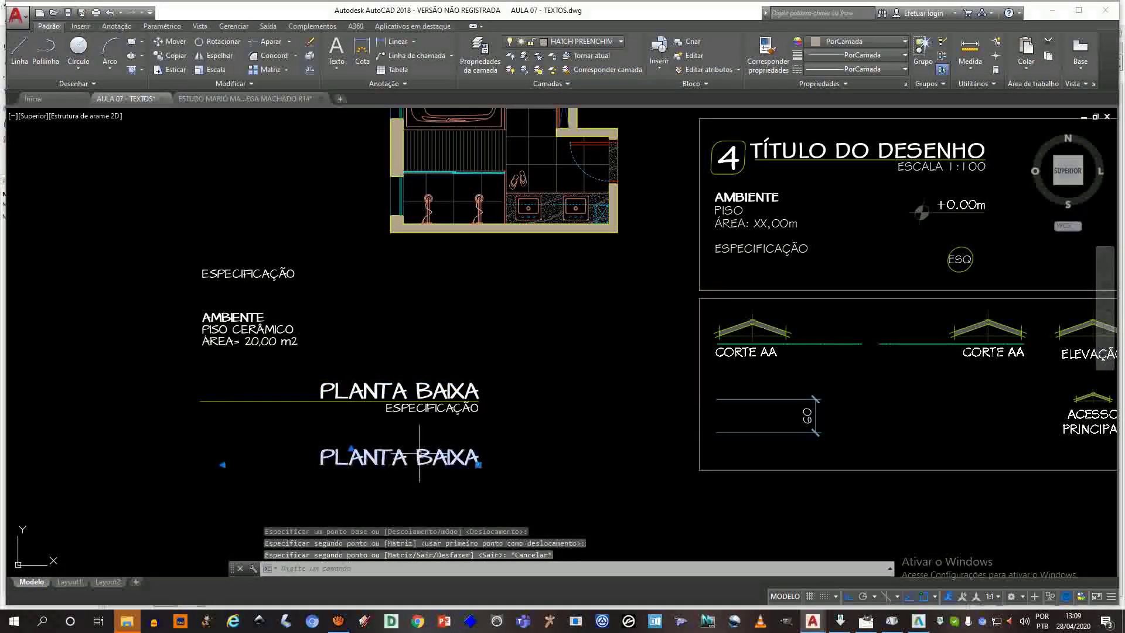
- Set the text height of the lower PLANTA BAIXA copy to 42 and finish editing
double_click(419, 457)
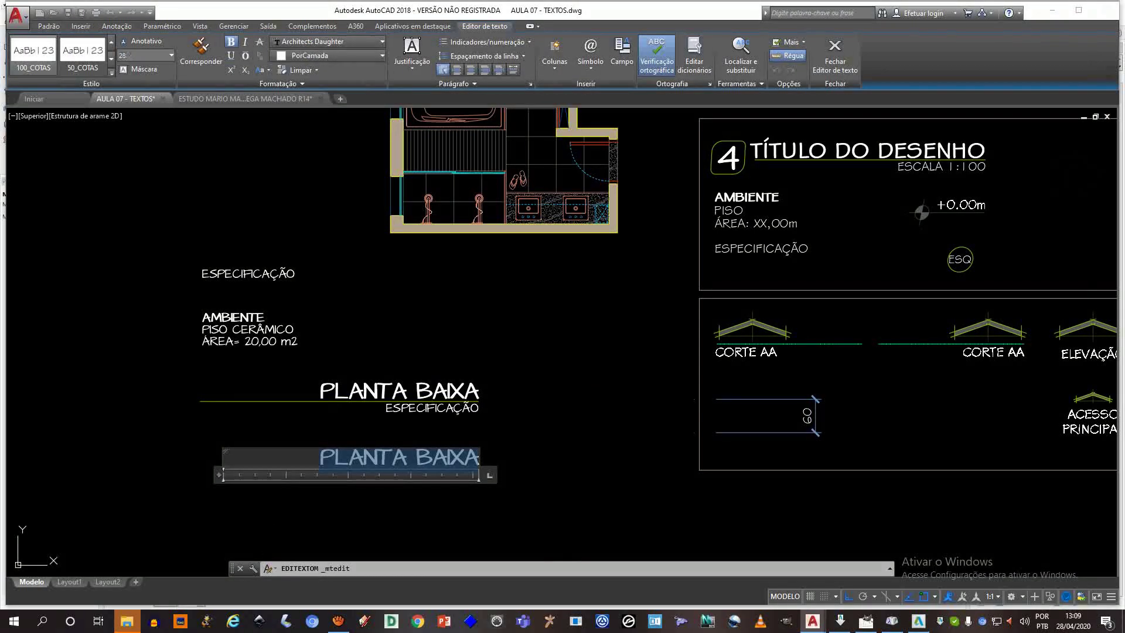
text(42)
key(Return)
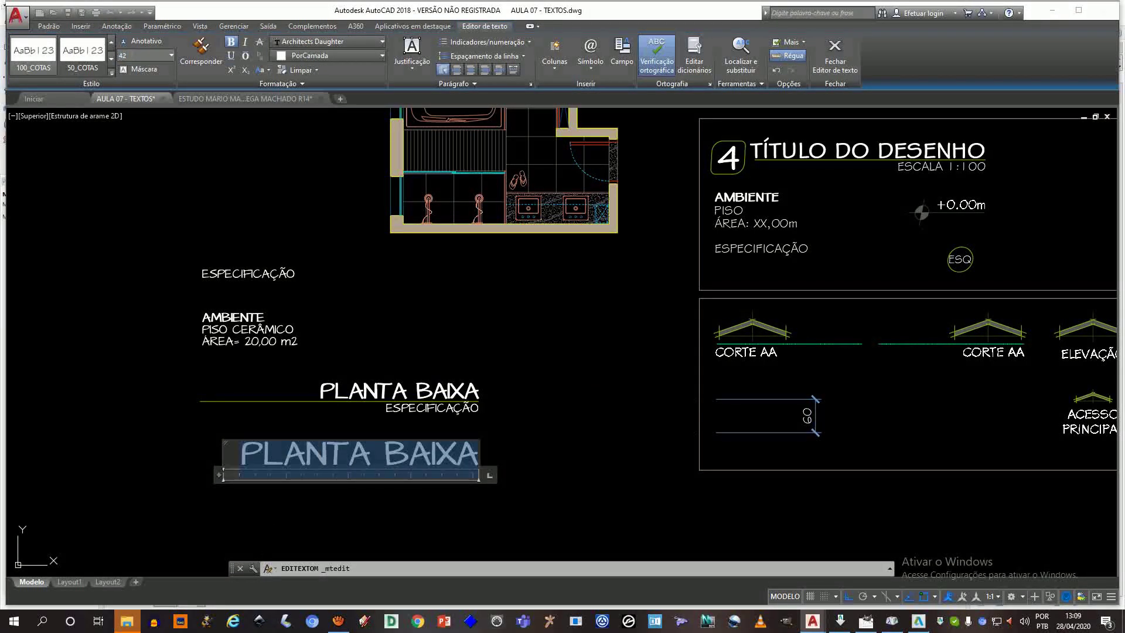
click(462, 303)
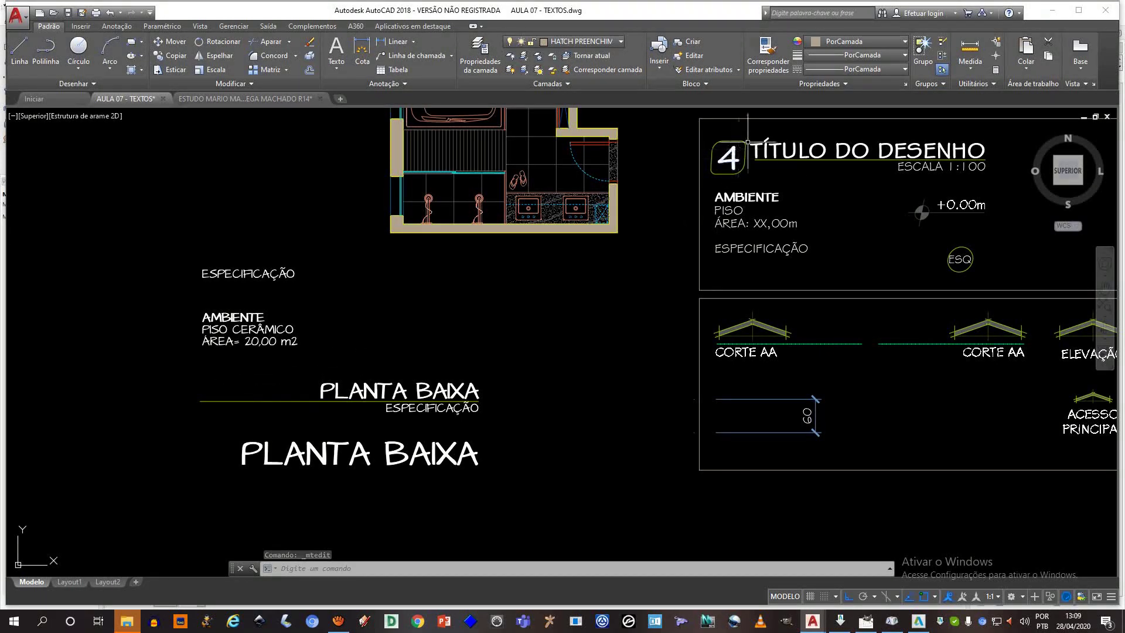
text(c)
key(Return)
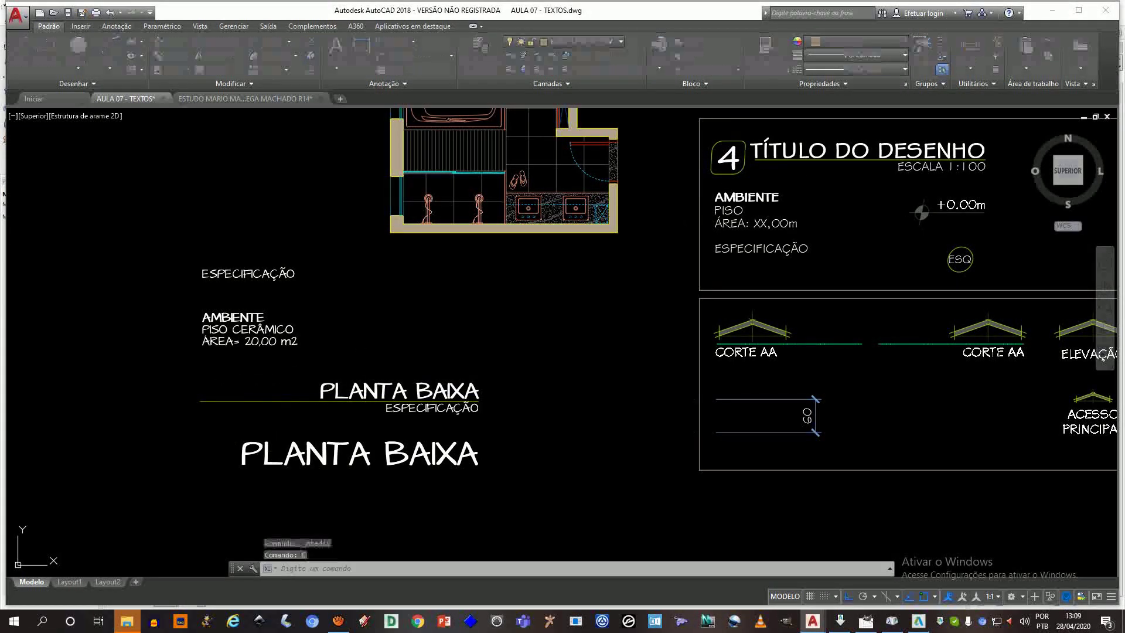
key(Escape)
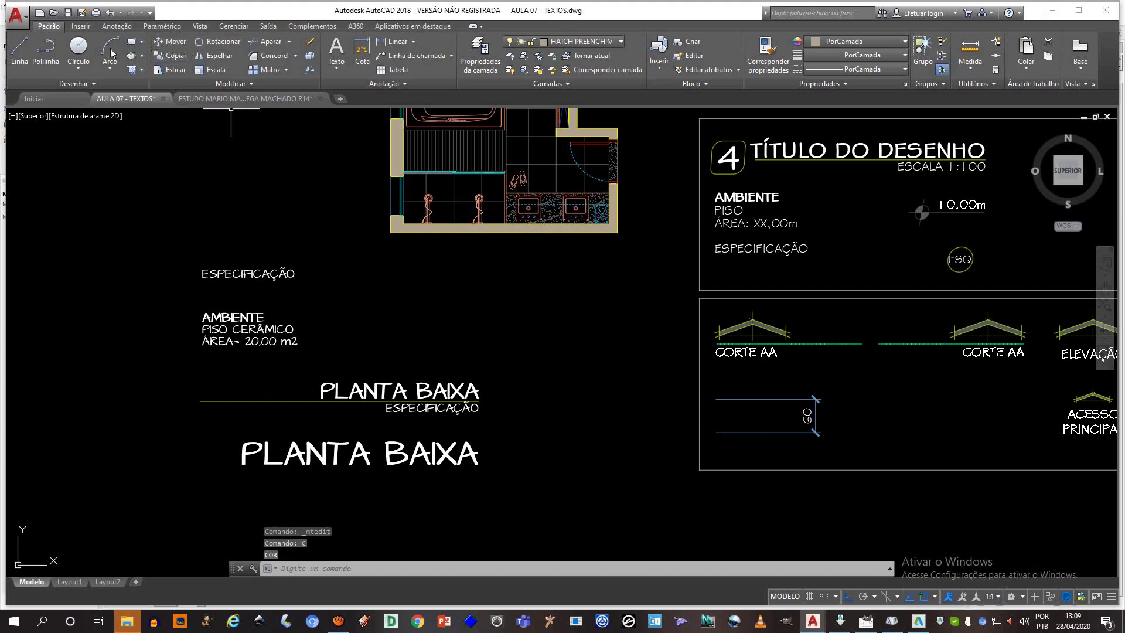
click(78, 47)
key(Escape)
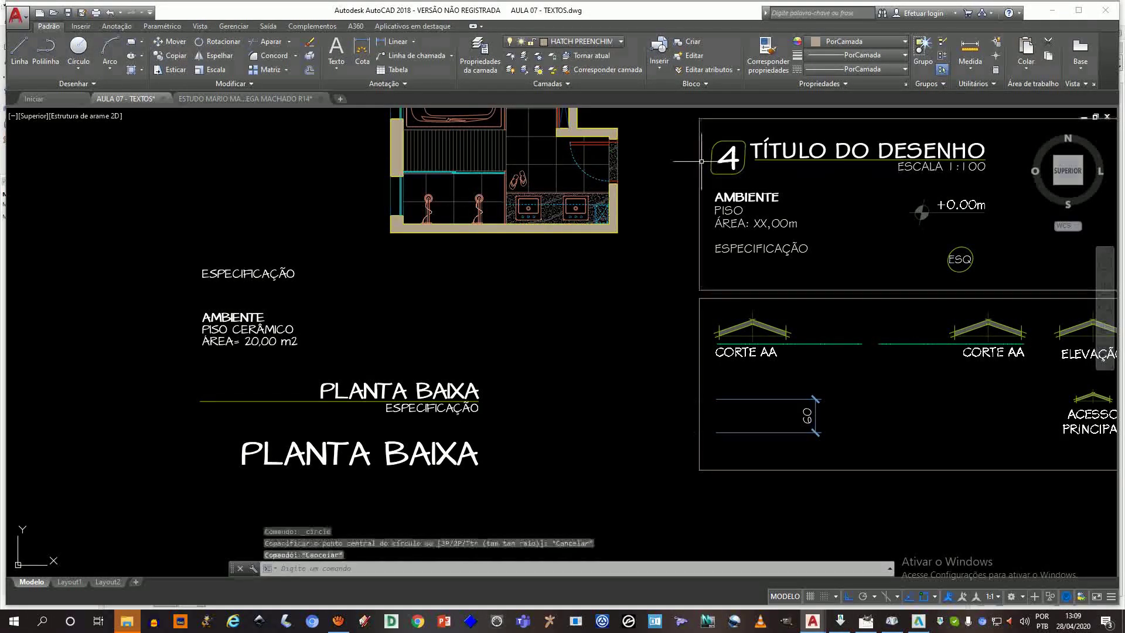
- Measure the height of the rounded frame around the number 4 in the TÍTULO DO DESENHO sample
text(dist)
key(Return)
click(729, 144)
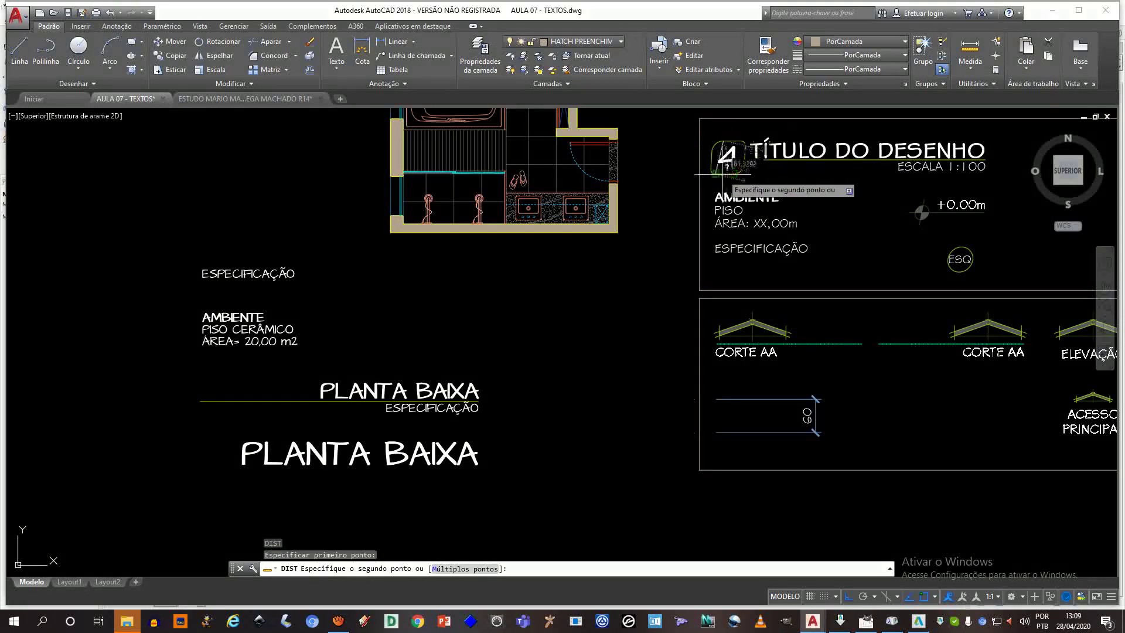
click(718, 174)
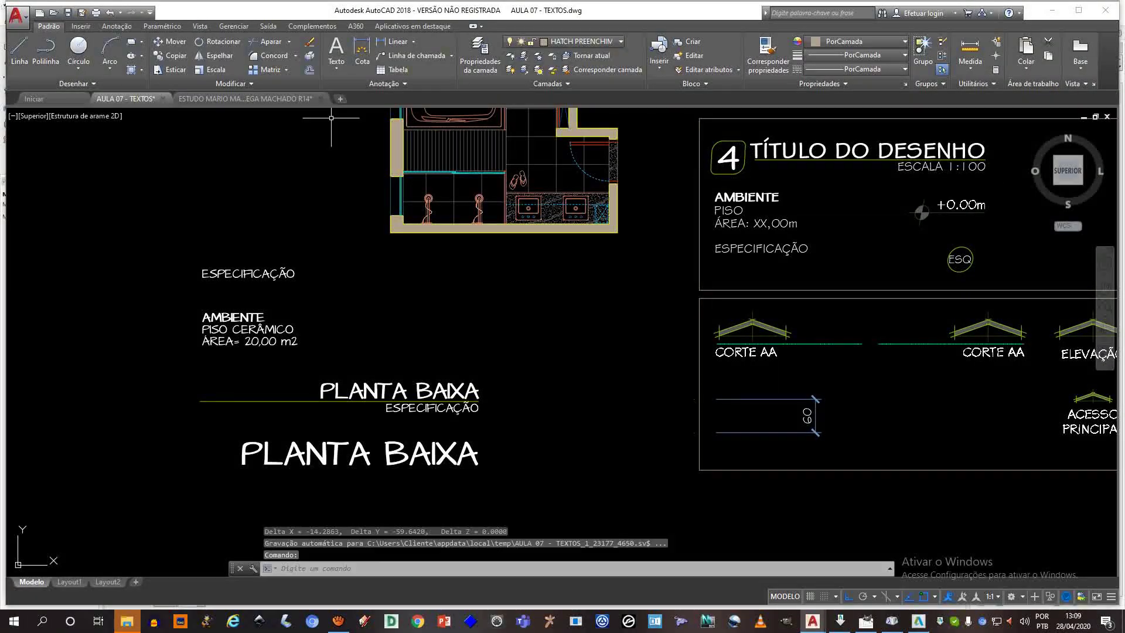
- Draw a circle with radius 30 centered on the left endpoint of the title's underline
click(81, 52)
scroll(256, 399, up, 2)
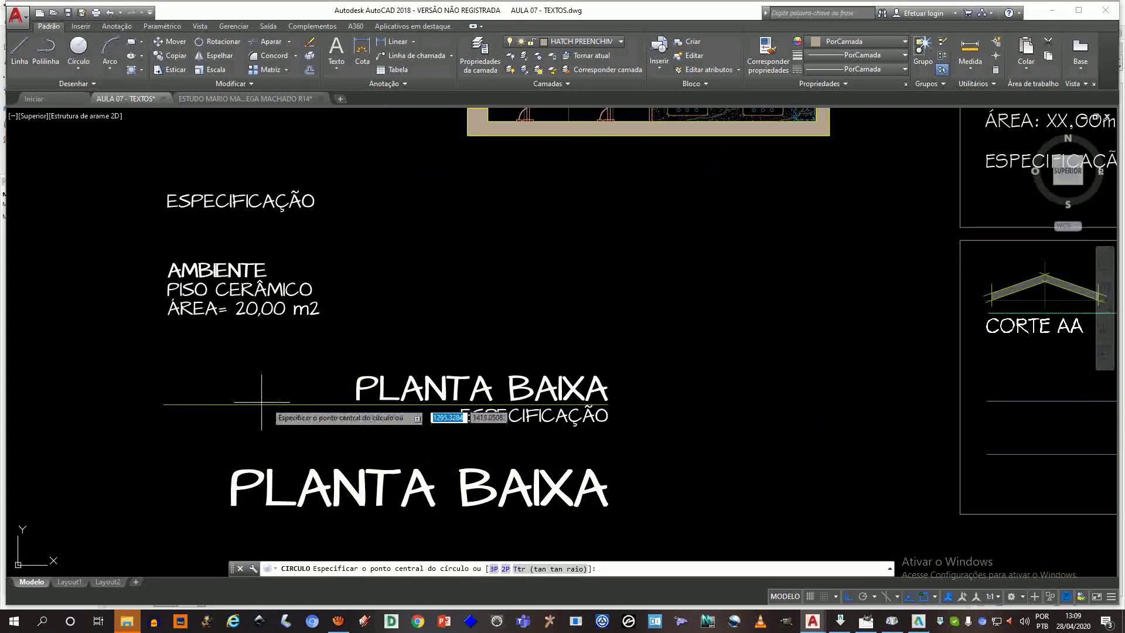
click(167, 403)
text(30)
key(Return)
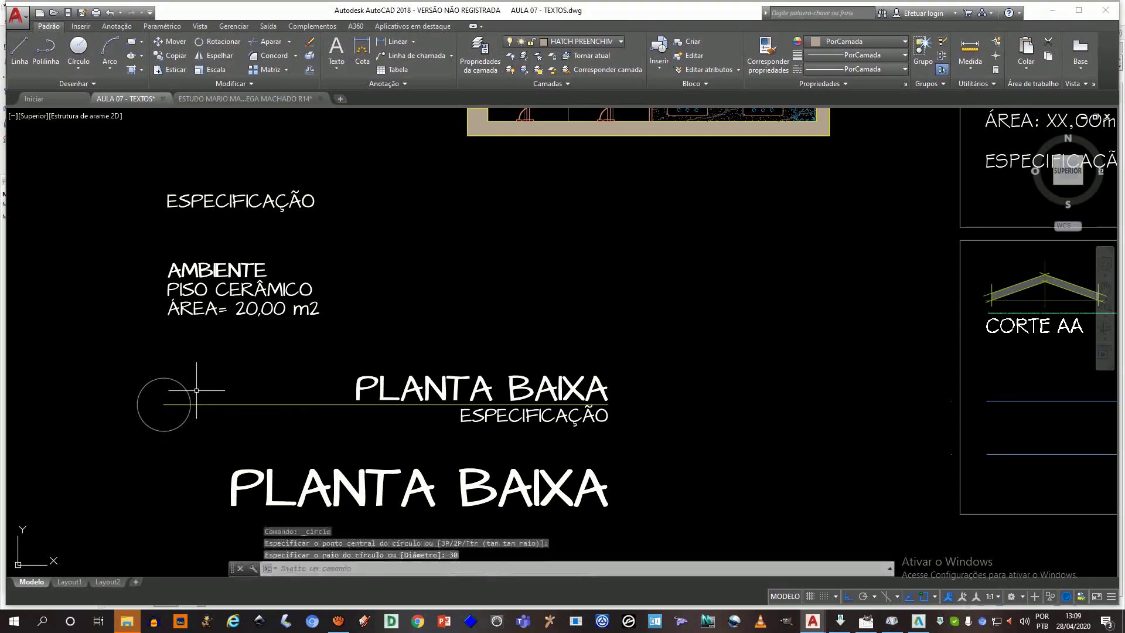
- Move the circle about 160 units right along the underline, placing it just before the PLANTA BAIXA title
scroll(196, 388, down, 2)
click(197, 384)
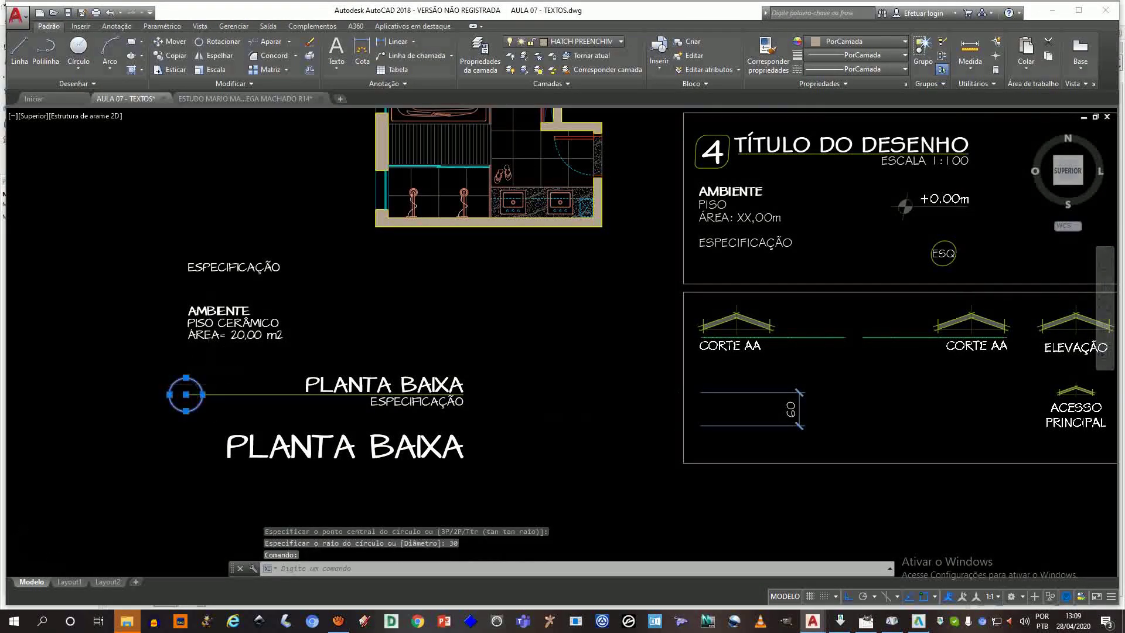
scroll(211, 367, up, 2)
text(M)
key(Return)
click(194, 361)
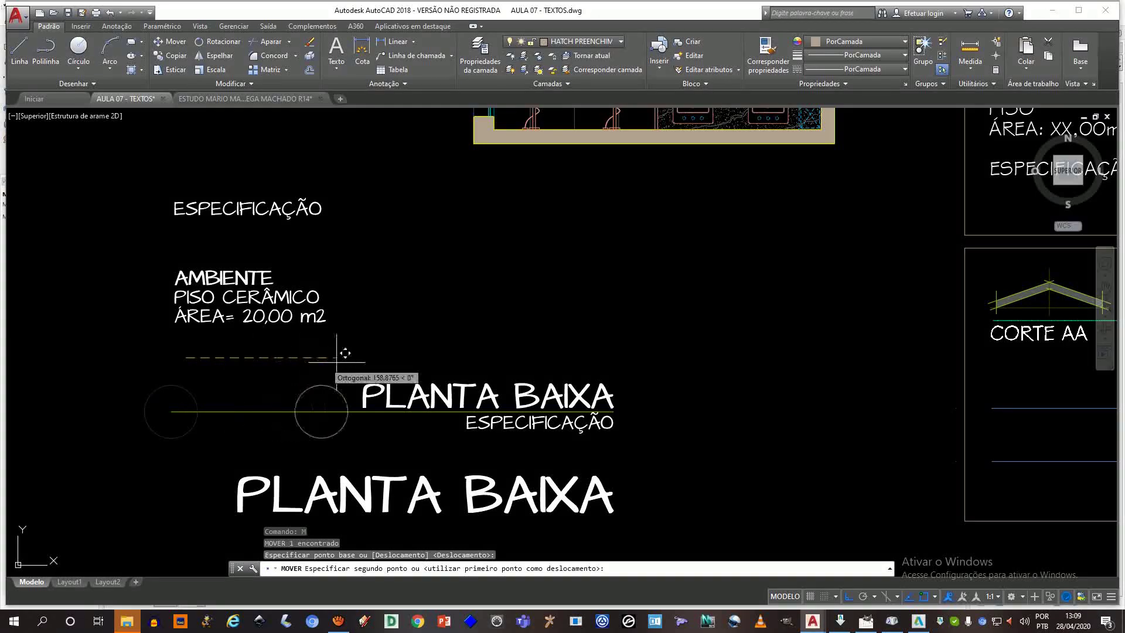
click(340, 389)
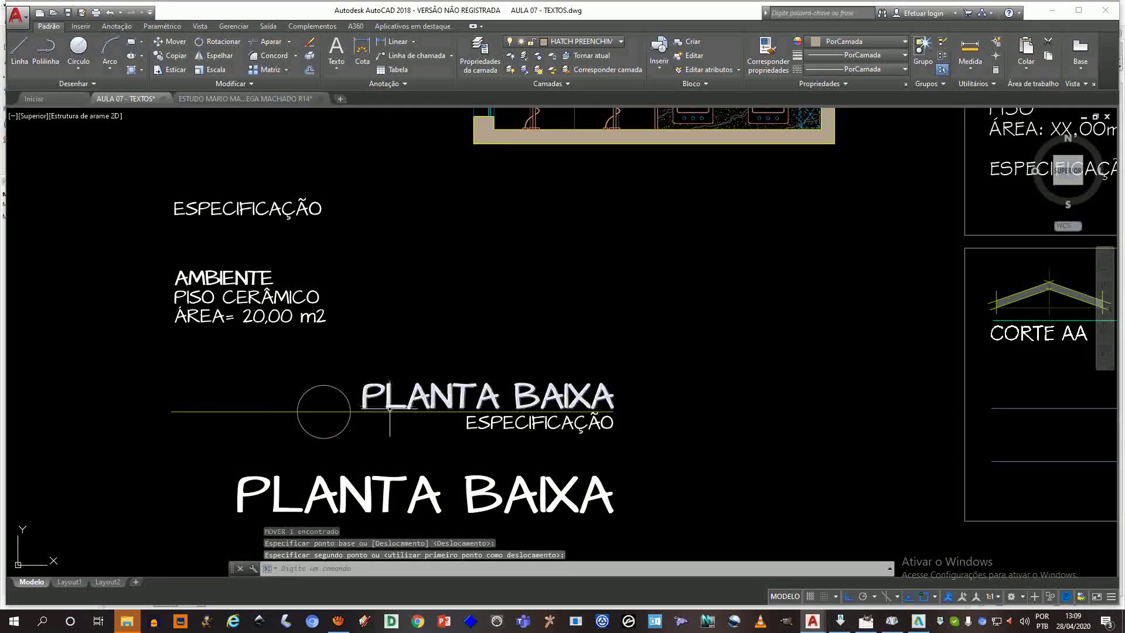
- Try to move the enlarged PLANTA BAIXA copy by its lower-right grip to the circle's center, with object snap on and off
middle_drag(364, 451, 367, 391)
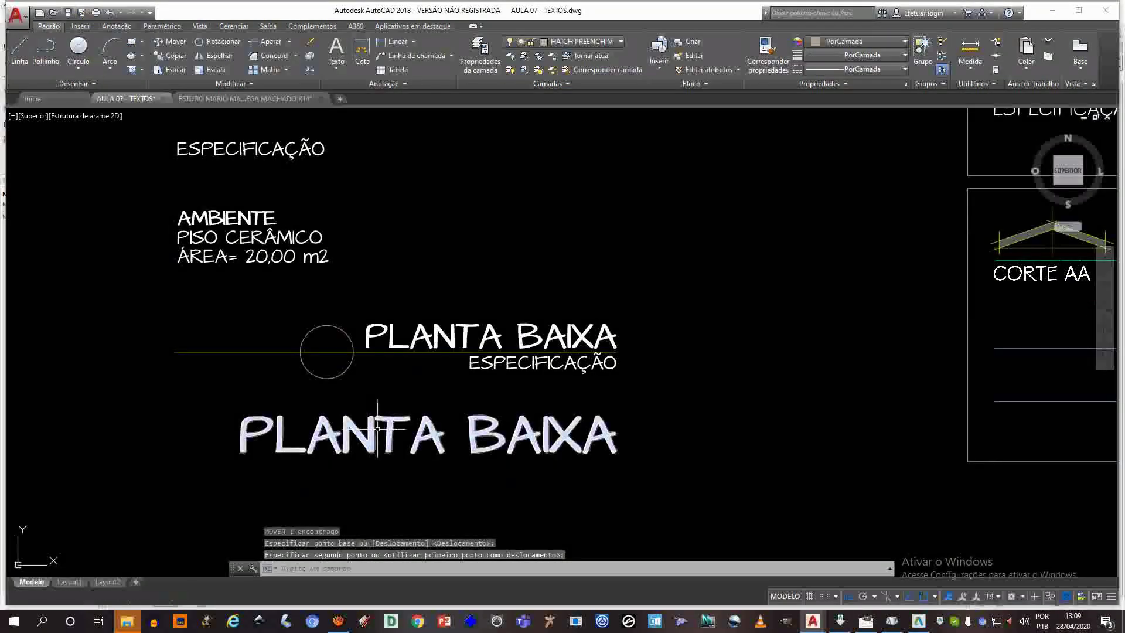
click(484, 428)
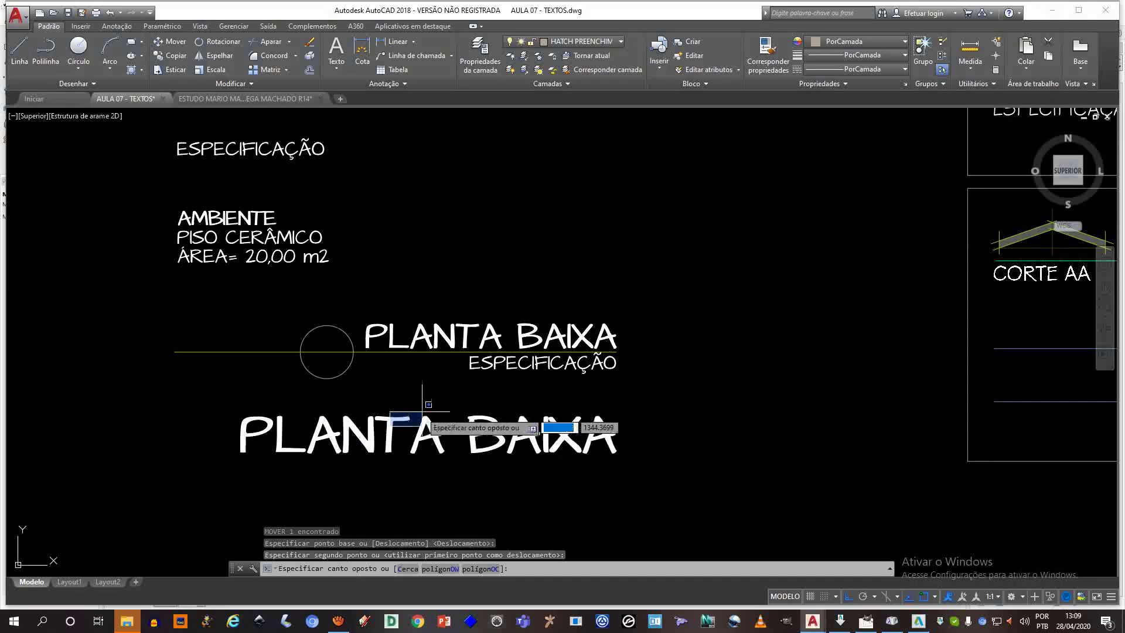
click(616, 453)
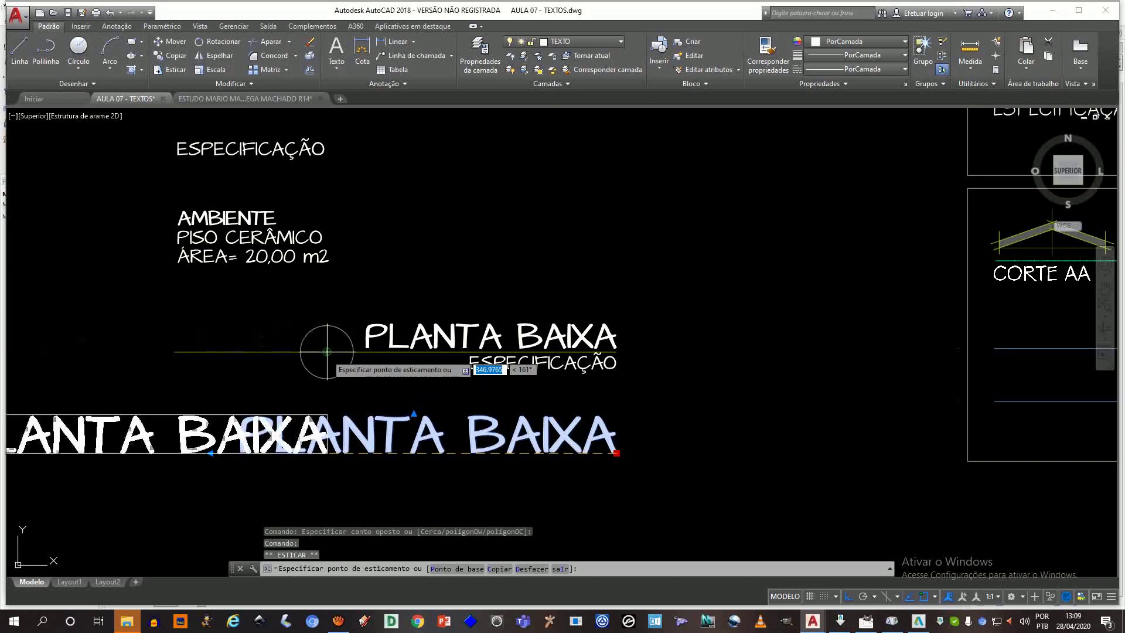
middle_drag(328, 355, 383, 368)
key(F3)
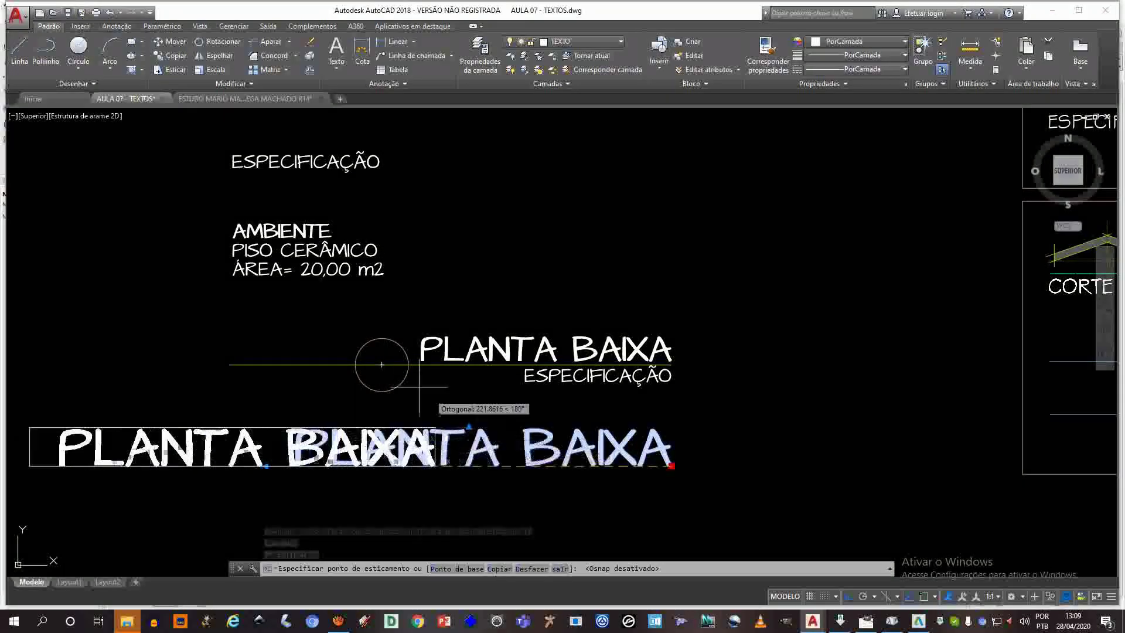
key(F3)
middle_drag(382, 364, 456, 363)
key(Escape)
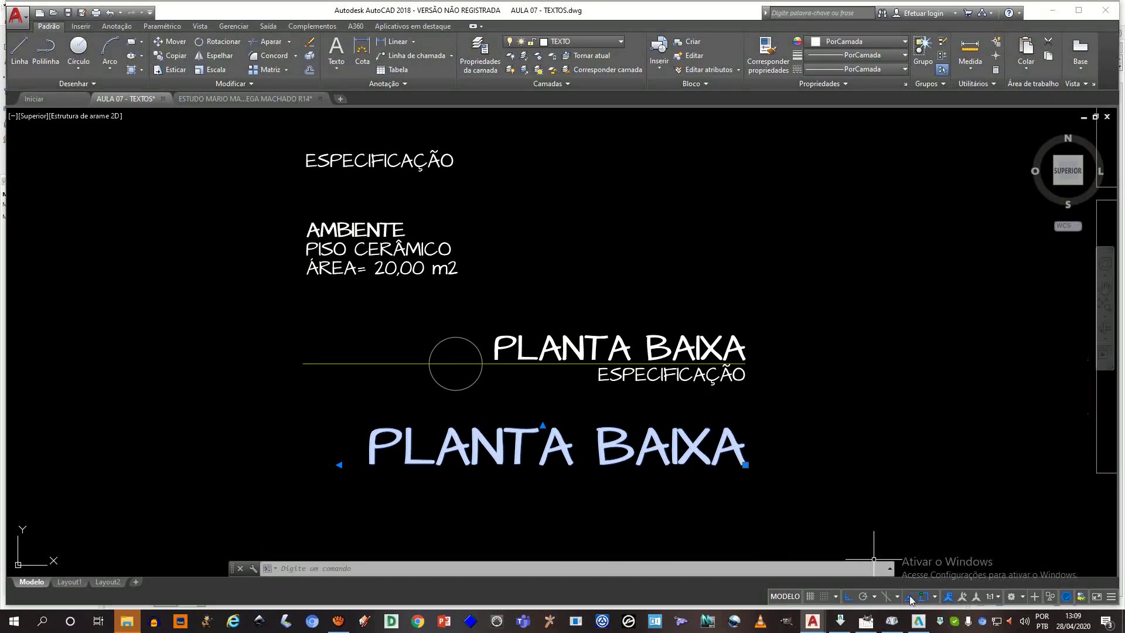
- Enable the apparent intersection object snap and move the enlarged PLANTA BAIXA copy by its lower-right grip to the circle's center
click(937, 581)
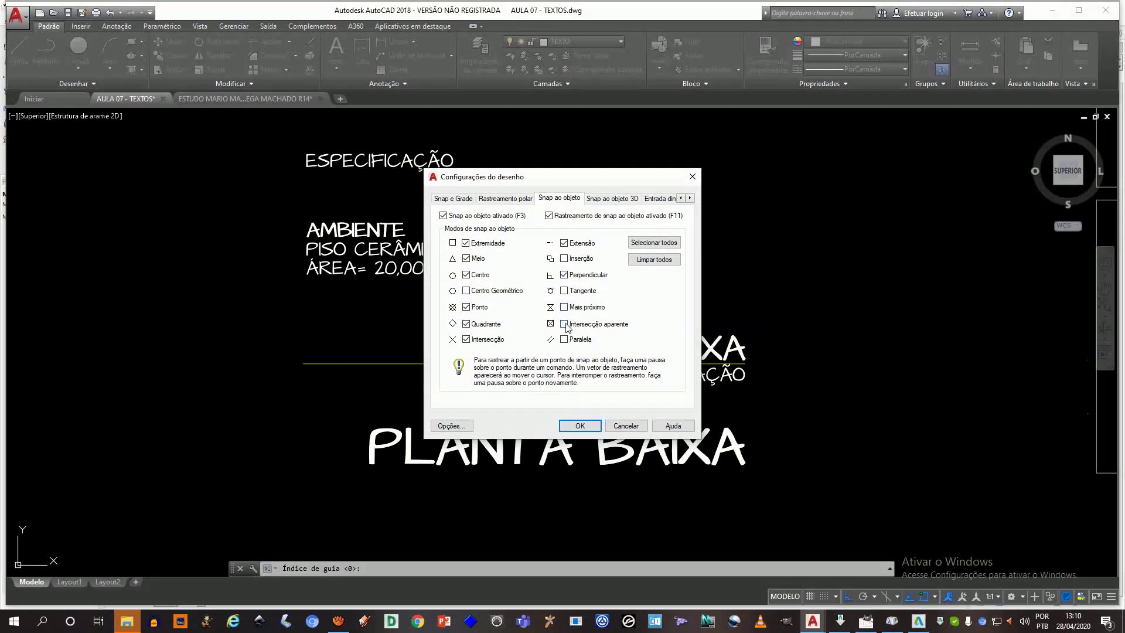
click(579, 425)
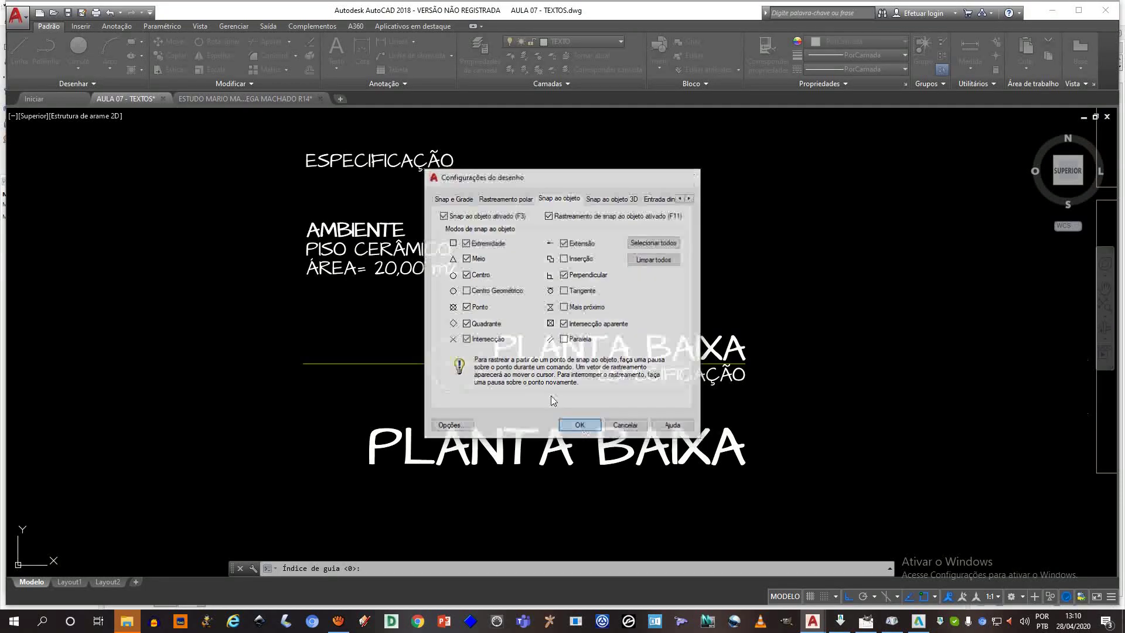
click(638, 404)
click(410, 460)
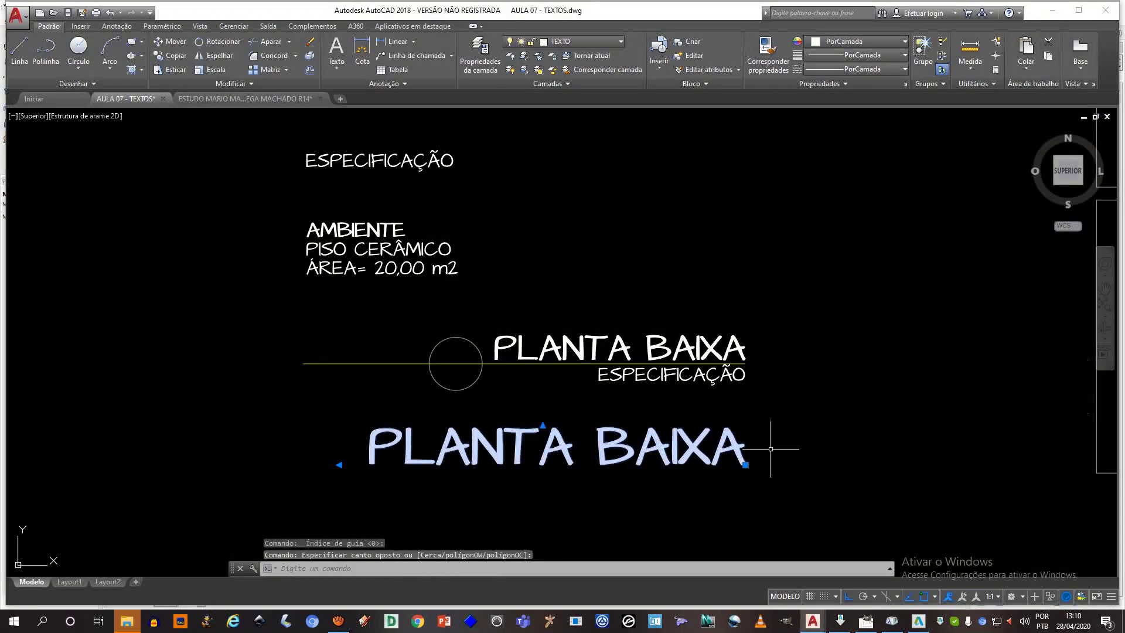
click(746, 464)
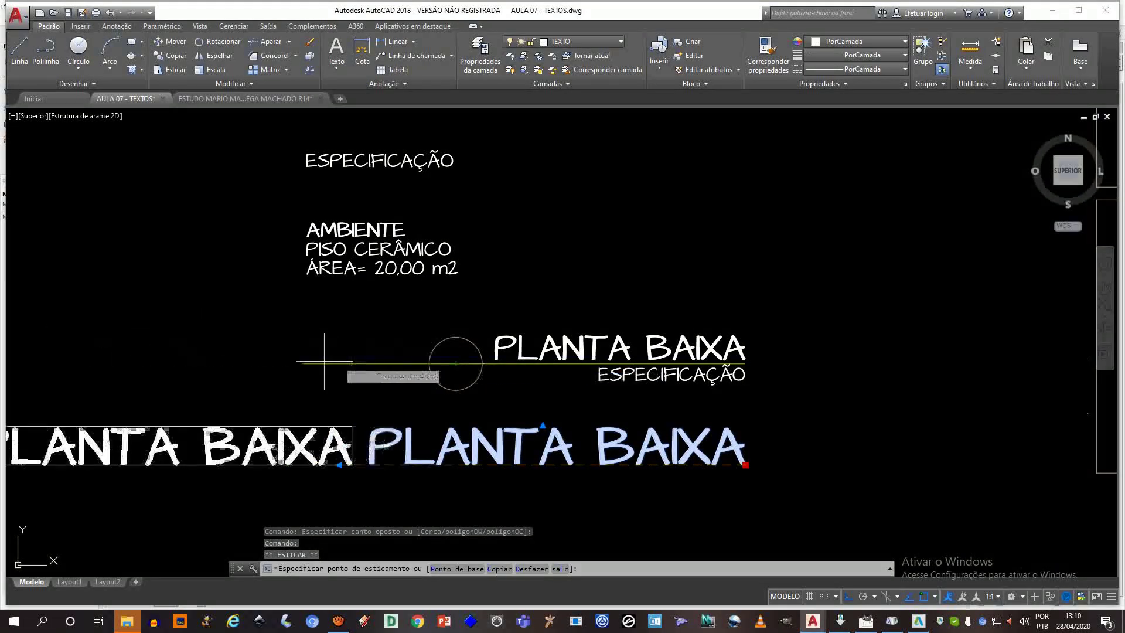
click(456, 364)
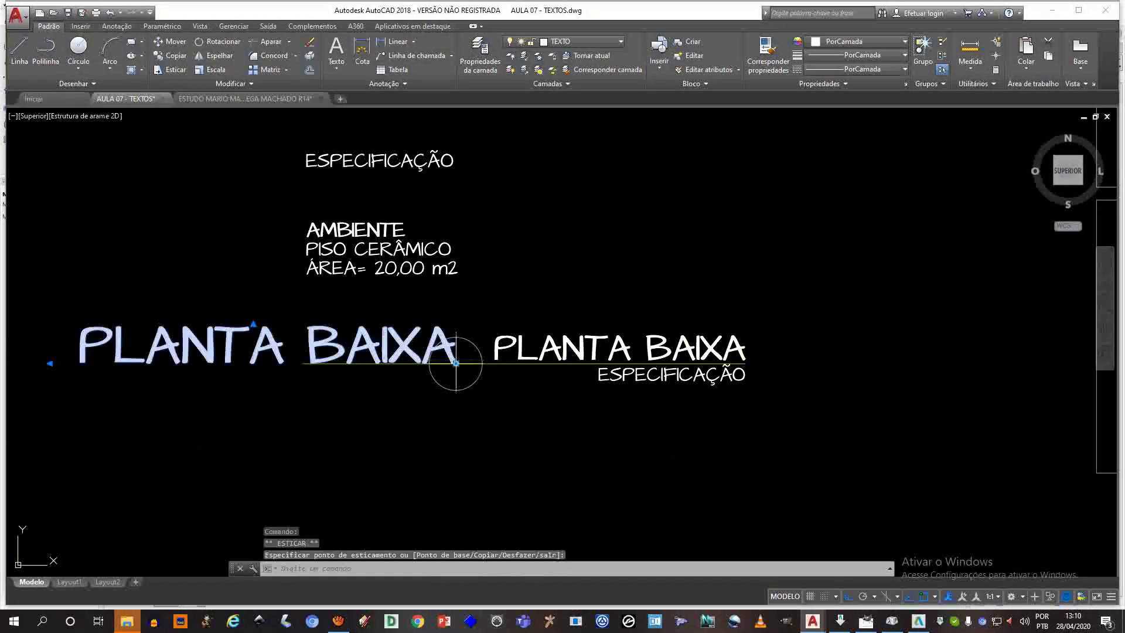
key(Escape)
- Set the justification of the enlarged PLANTA BAIXA copy to middle center (Centro do meio CM)
middle_drag(455, 363, 444, 331)
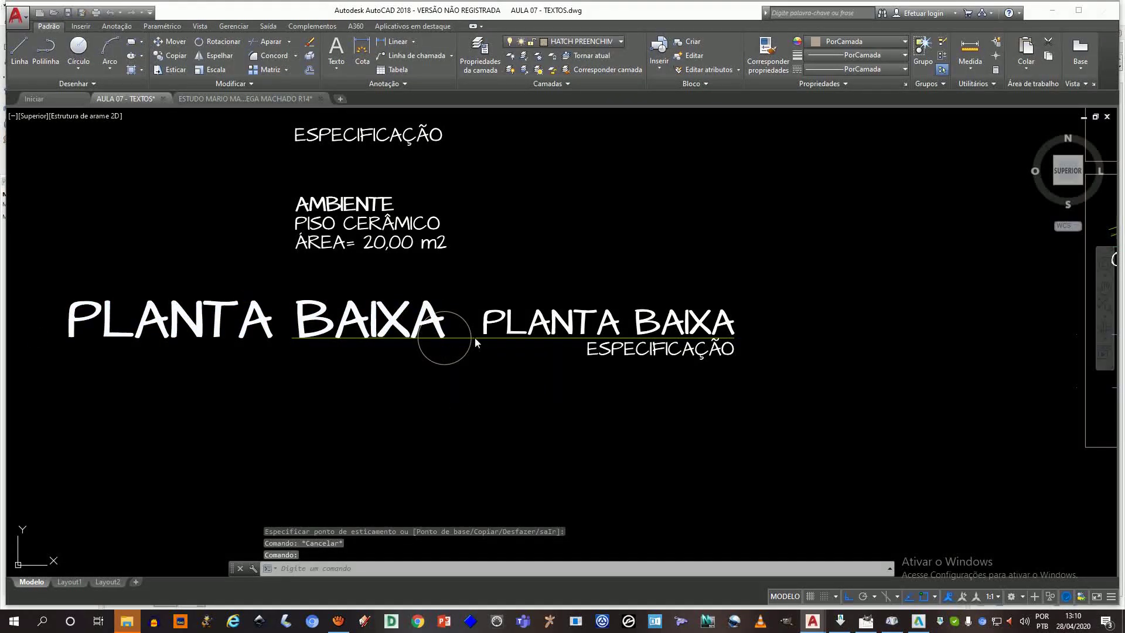
double_click(440, 331)
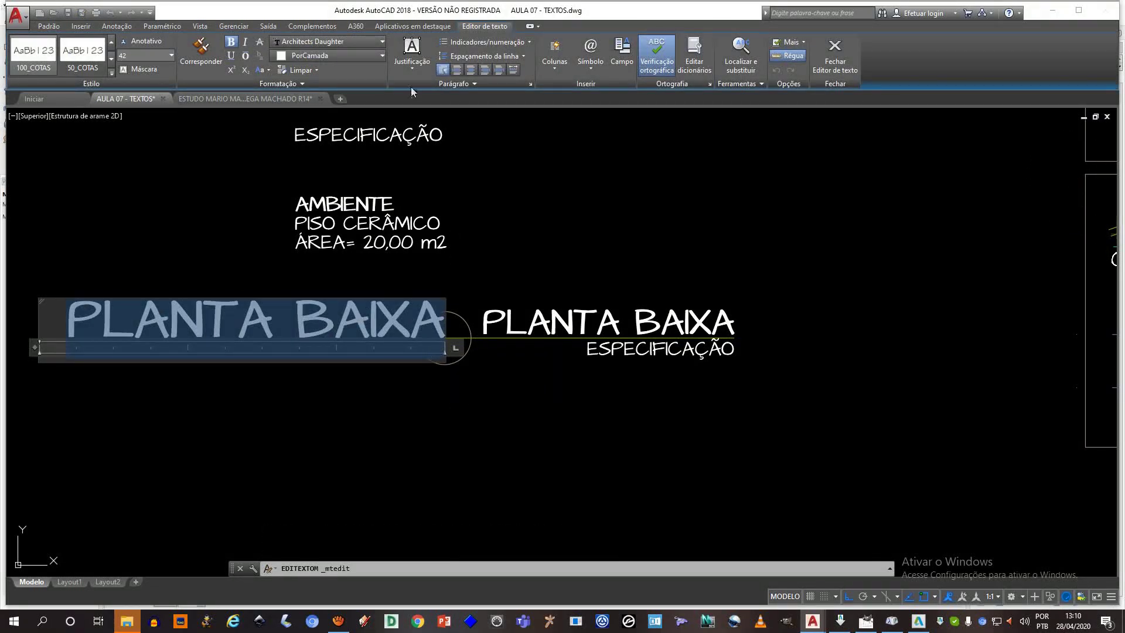
click(412, 68)
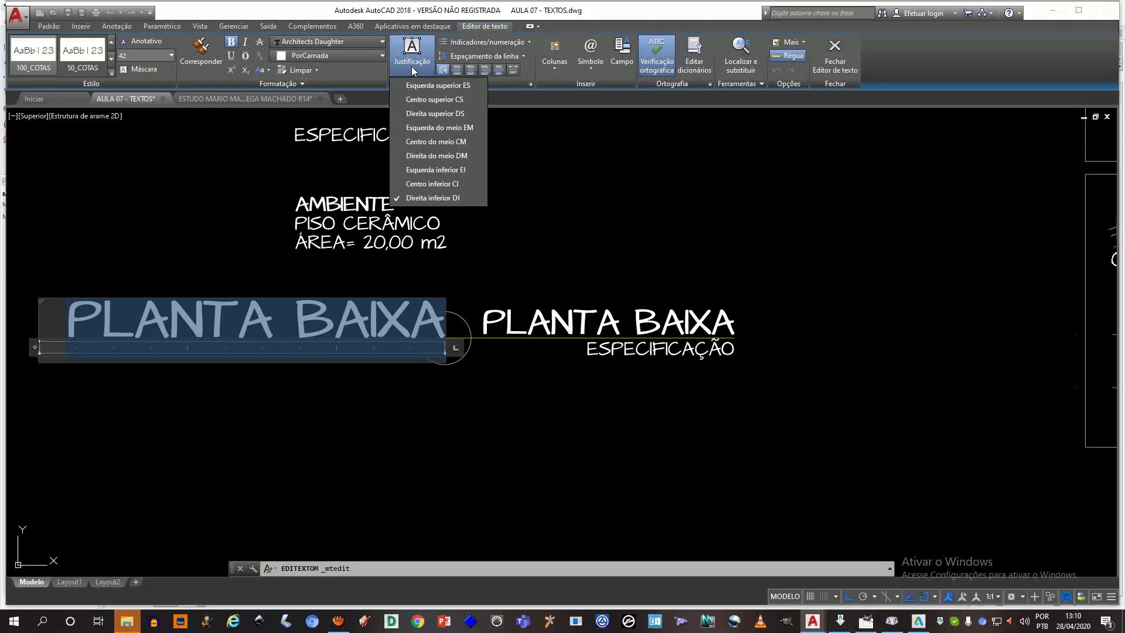
click(437, 141)
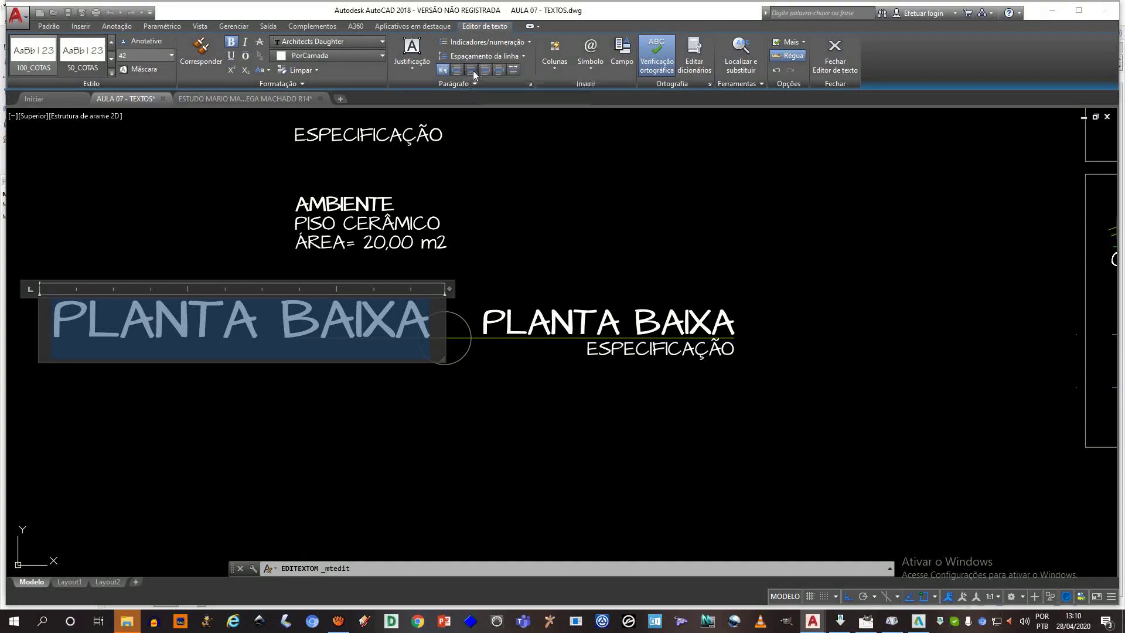
click(469, 220)
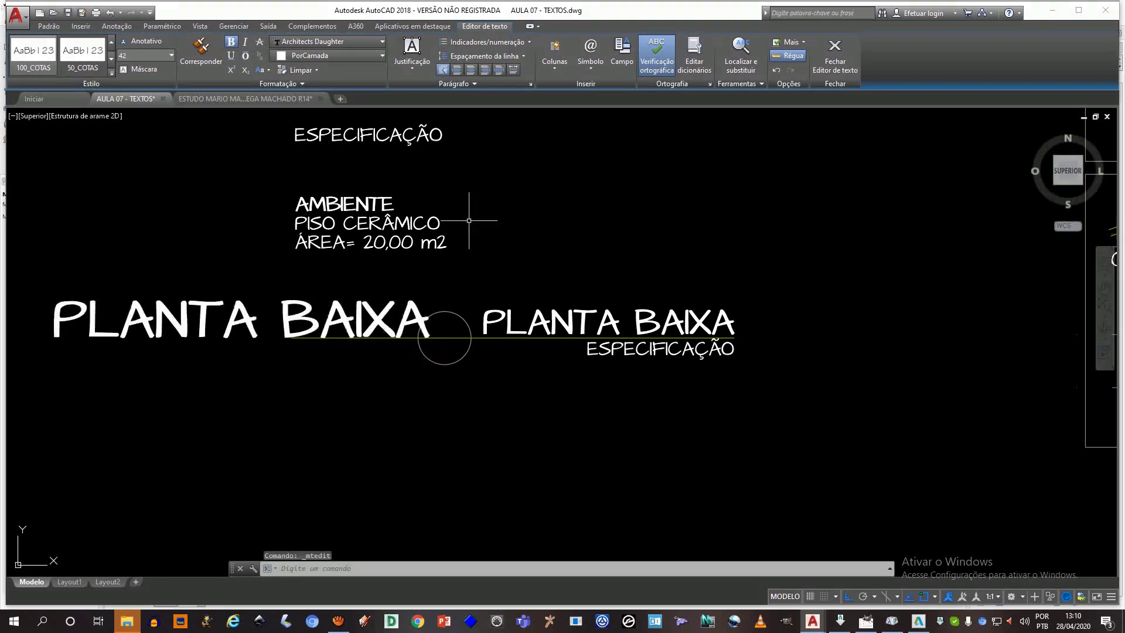
- Move the enlarged PLANTA BAIXA copy by its middle-center grip onto the circle's center
click(305, 299)
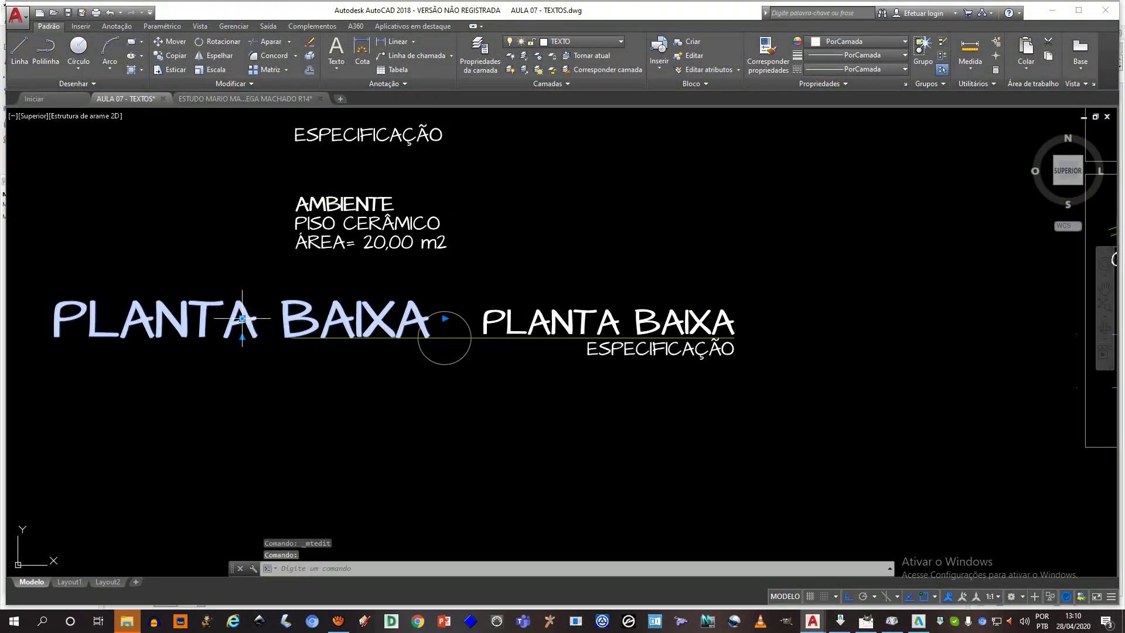
click(242, 318)
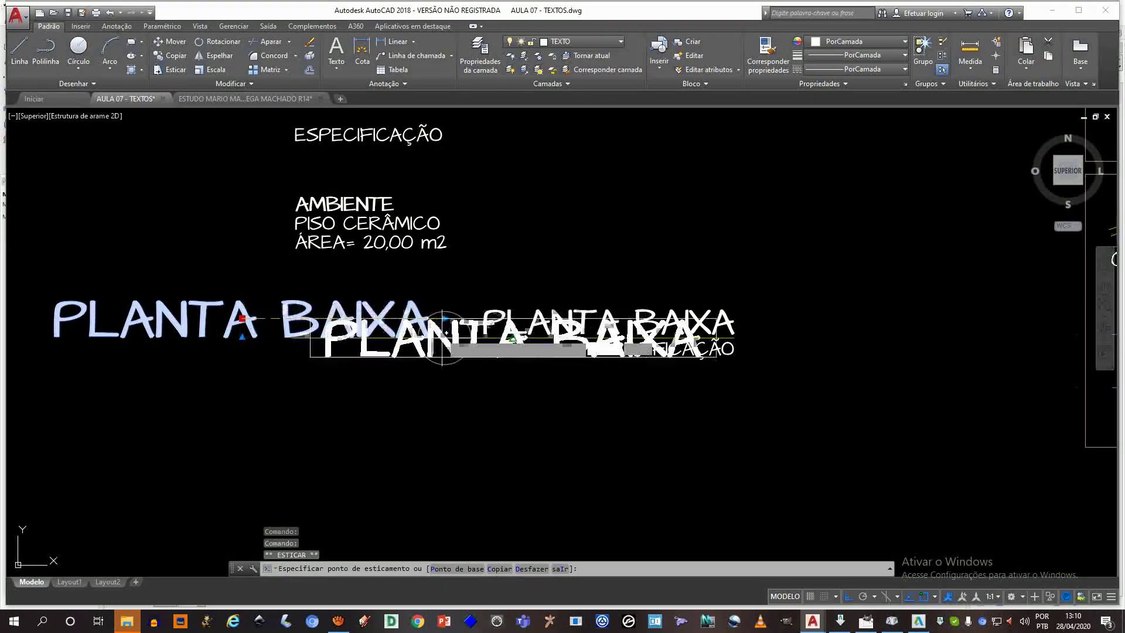
scroll(443, 336, up, 5)
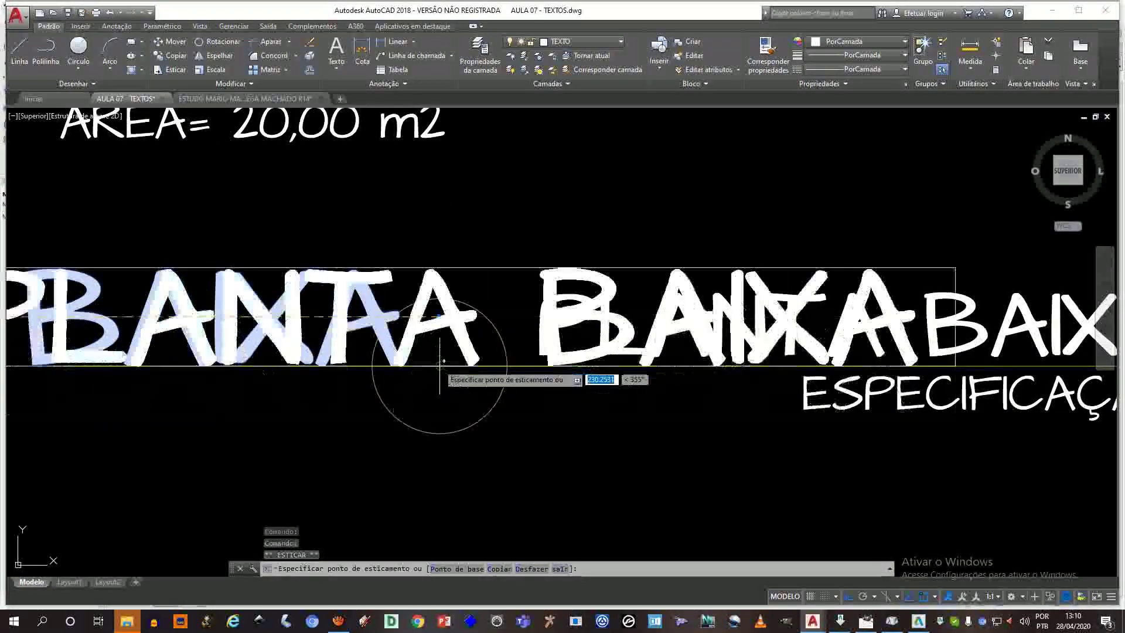
scroll(440, 364, down, 8)
scroll(463, 352, up, 2)
key(Escape)
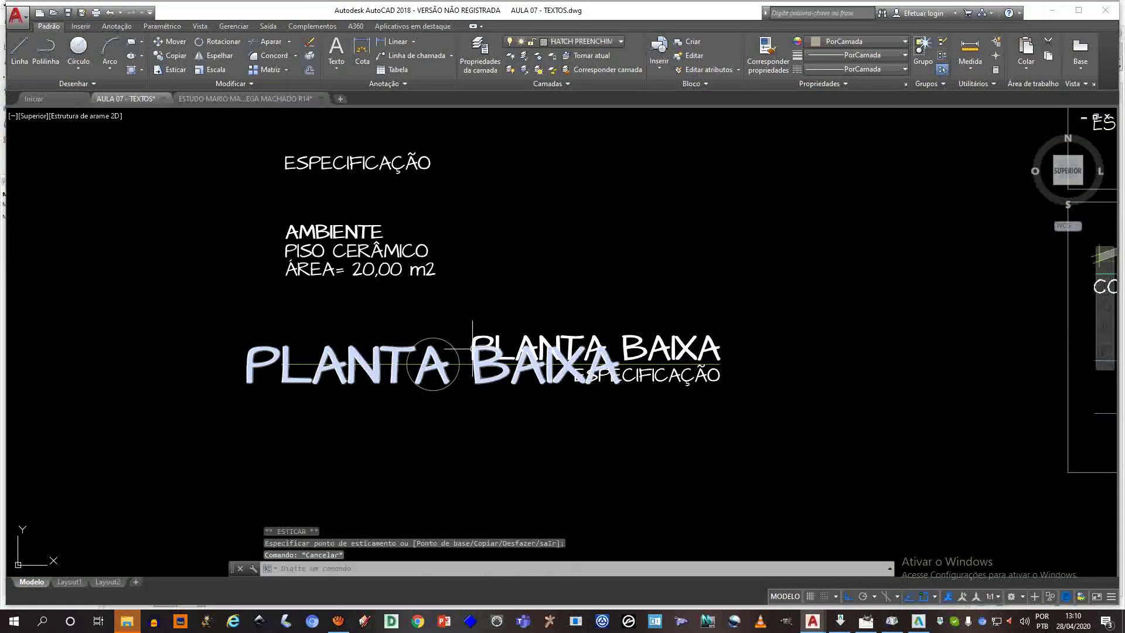
- Replace the content of the enlarged PLANTA BAIXA copy centered on the circle with 4
double_click(476, 364)
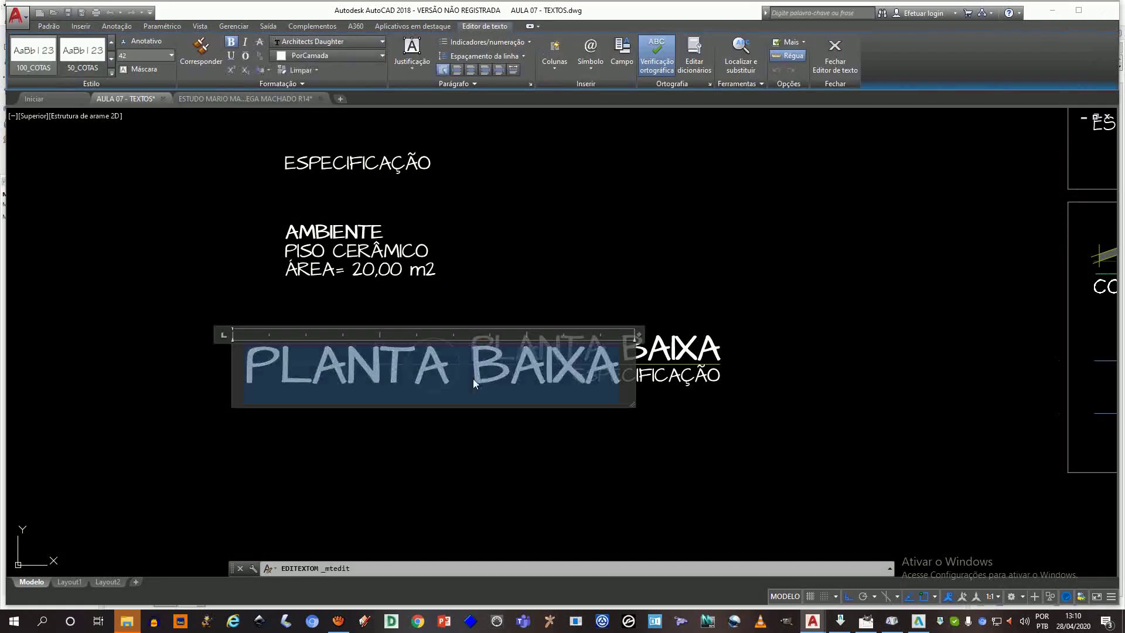
text(4)
click(464, 428)
scroll(373, 377, down, 3)
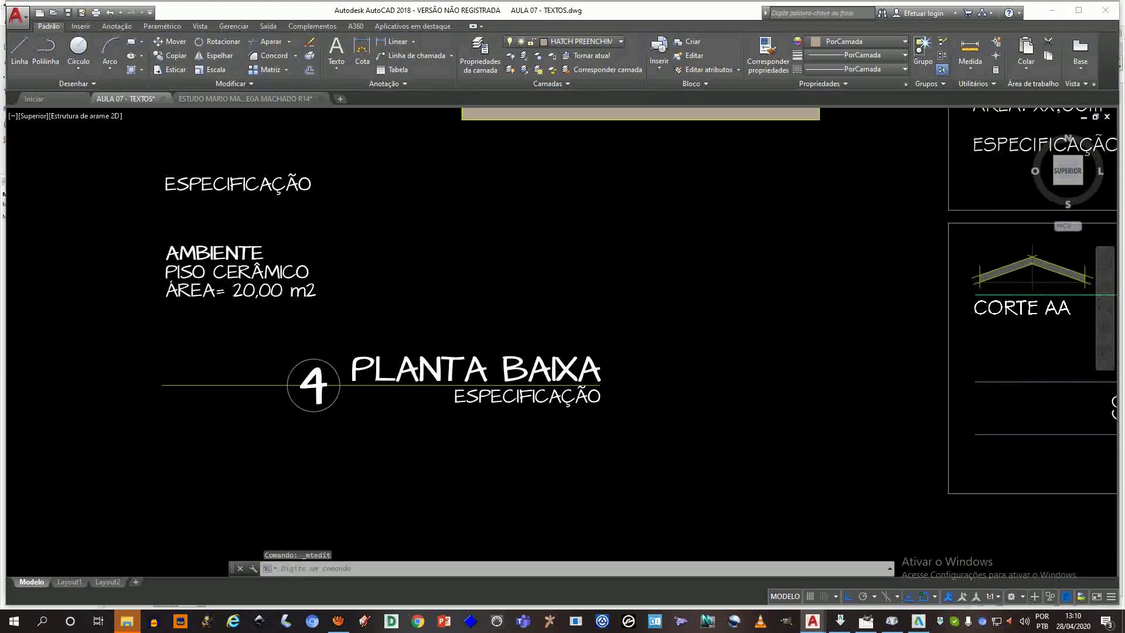
- Change the number inside the circle to 1
scroll(373, 376, up, 2)
double_click(352, 375)
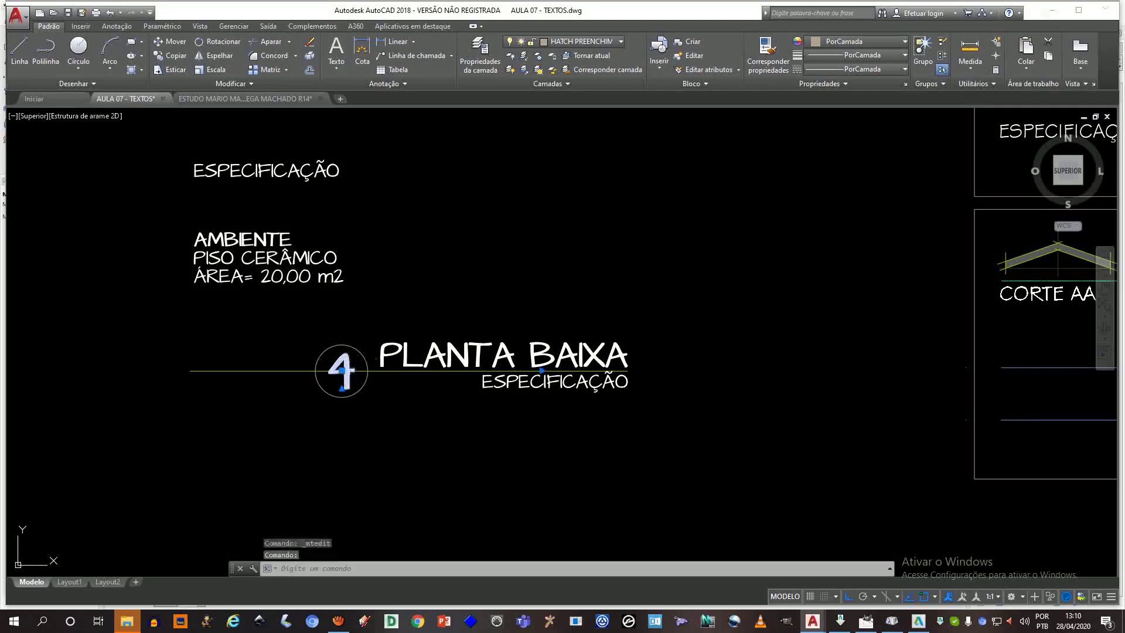
text(1)
click(380, 396)
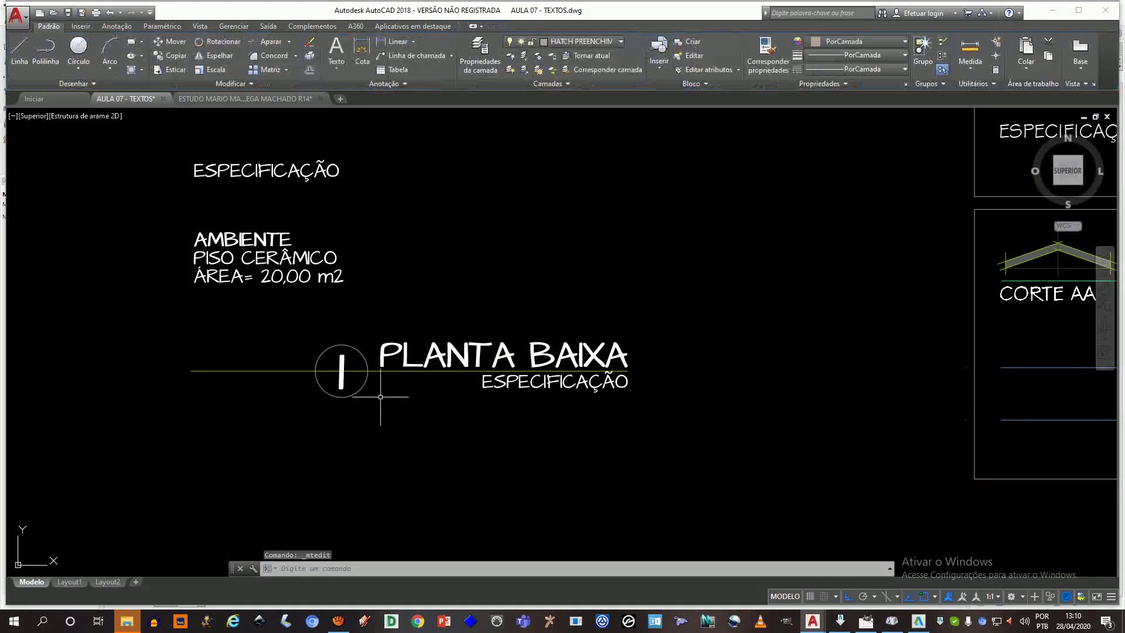
- Shorten the title's underline by stretching its left endpoint to the left edge of the PLANTA BAIXA text
scroll(402, 389, down, 2)
scroll(401, 388, up, 2)
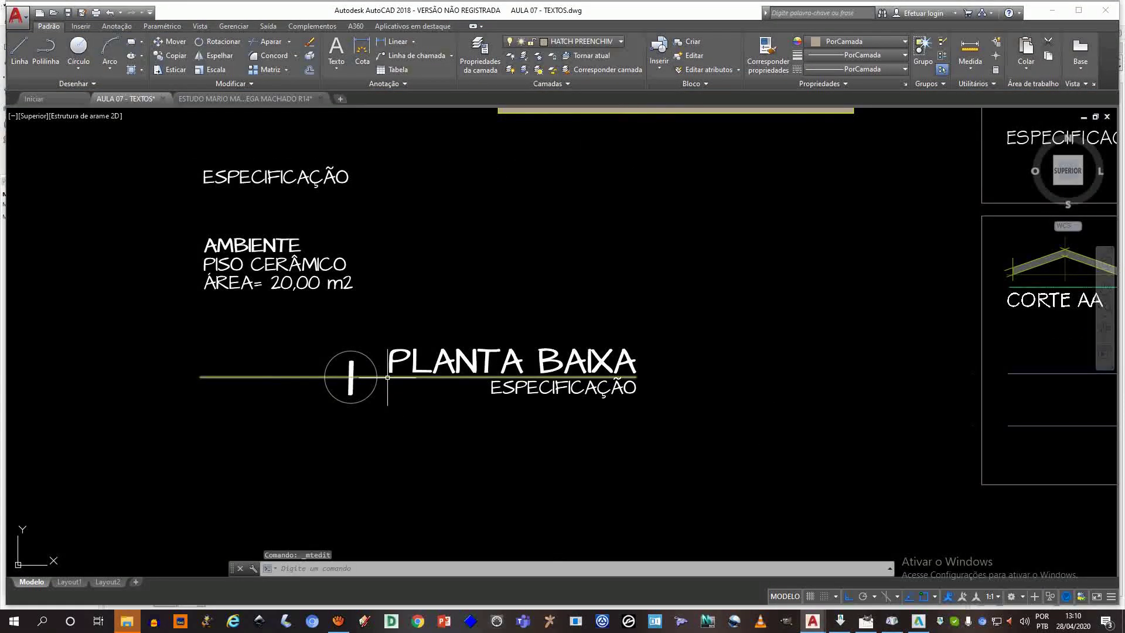
click(270, 378)
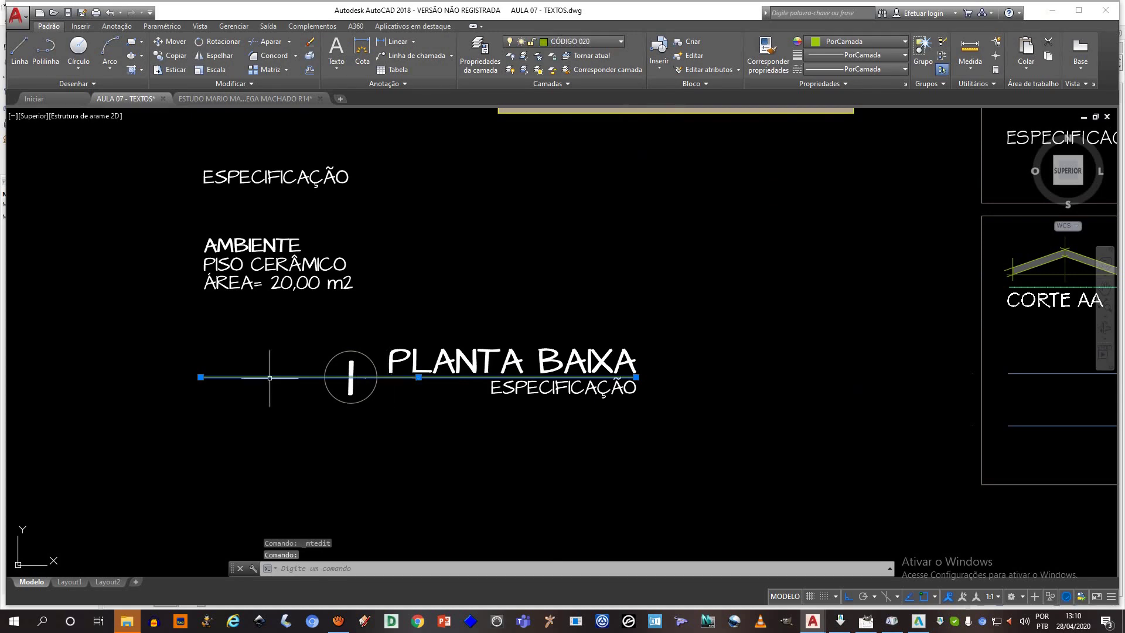
click(200, 377)
scroll(410, 384, up, 4)
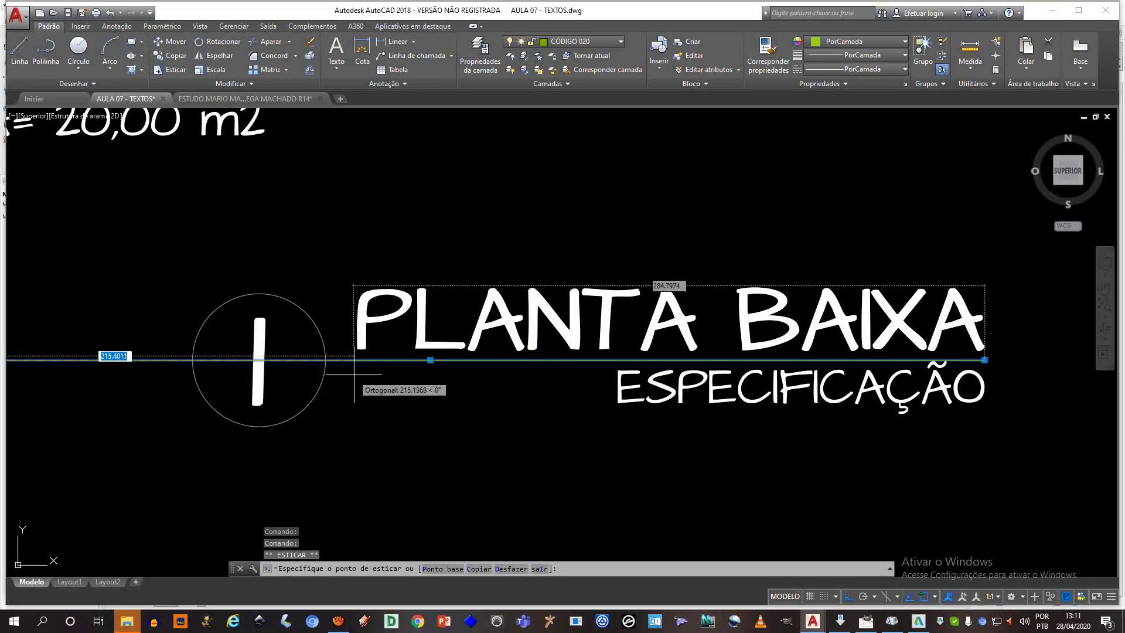
key(Escape)
scroll(356, 375, down, 6)
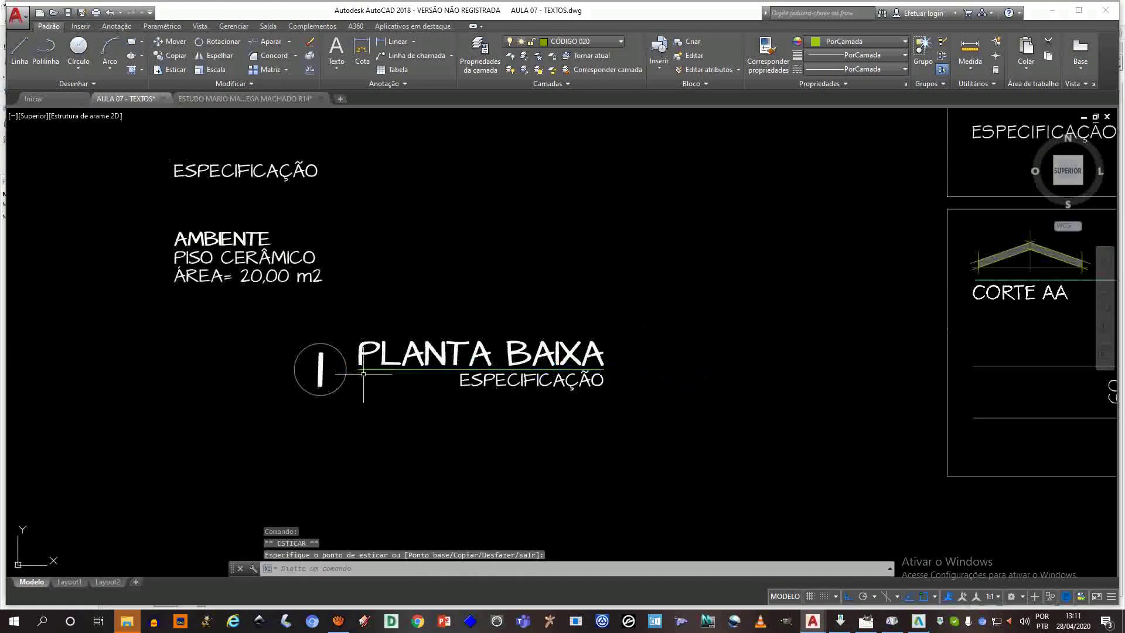
- Move the circled number, PLANTA BAIXA title, underline and subtitle together to the left, beneath the AMBIENTE label
scroll(383, 375, up, 2)
scroll(383, 375, down, 3)
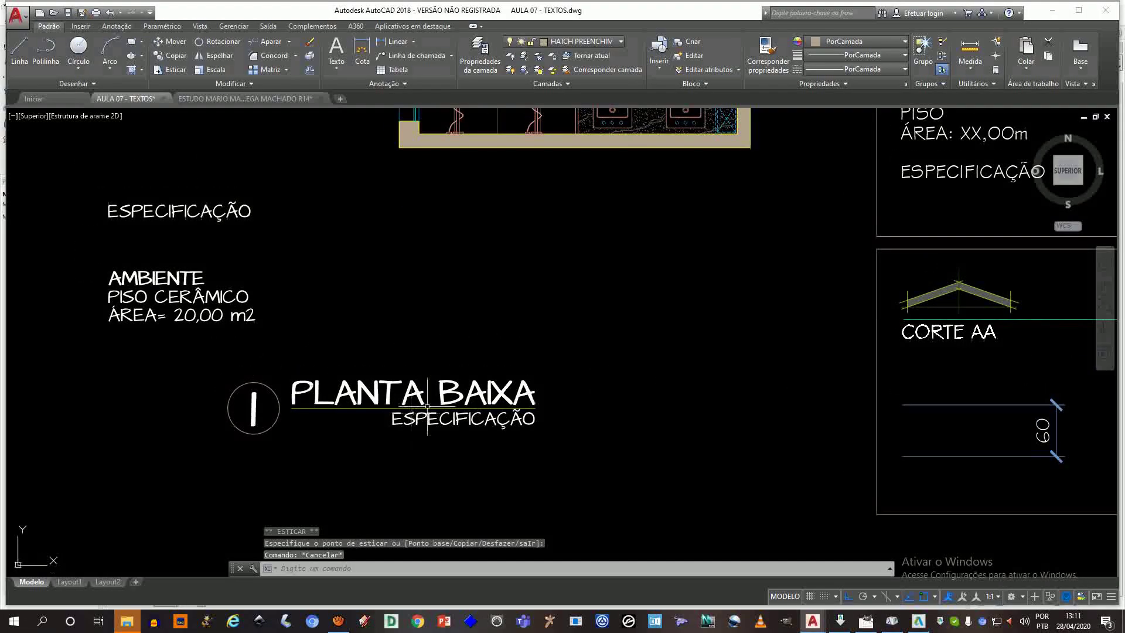
click(553, 452)
click(262, 352)
text(m)
key(Return)
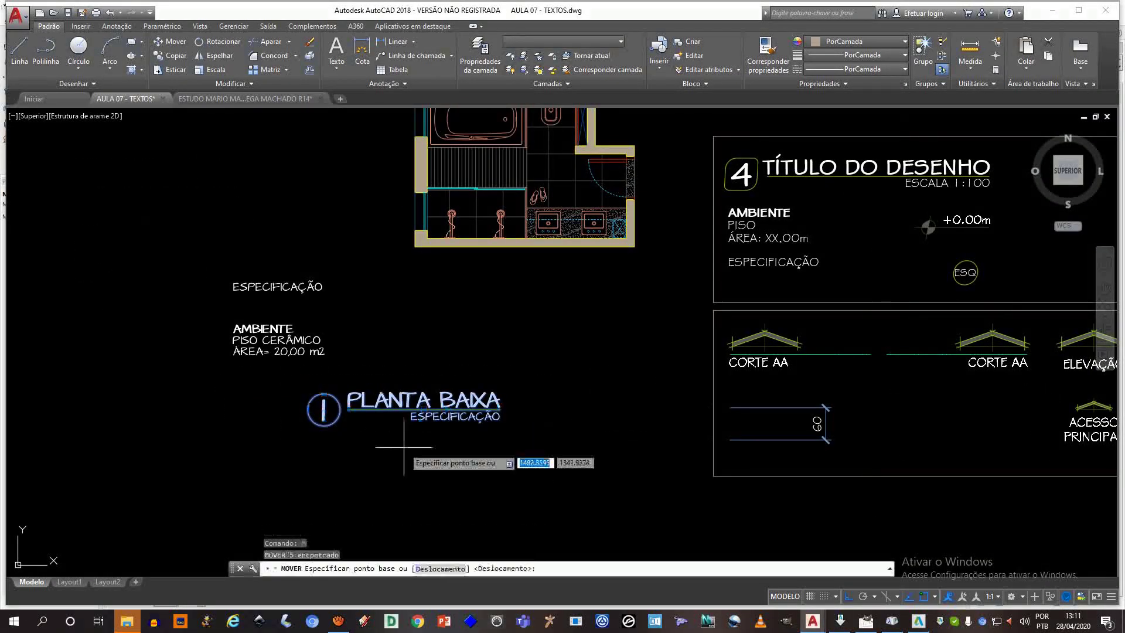
click(436, 462)
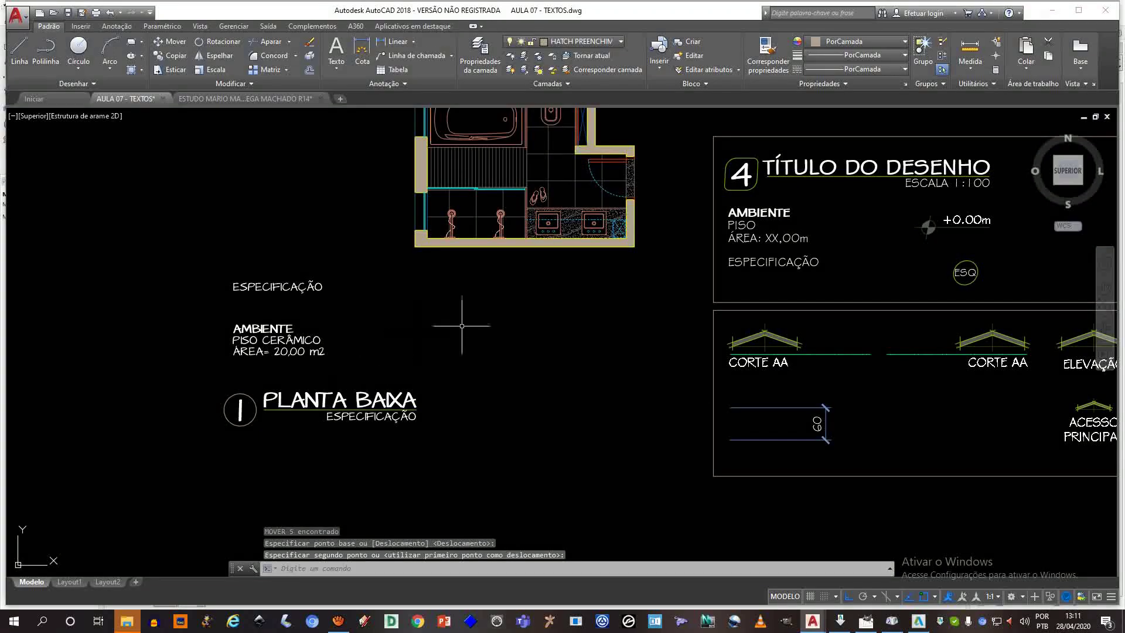
middle_drag(462, 325, 397, 325)
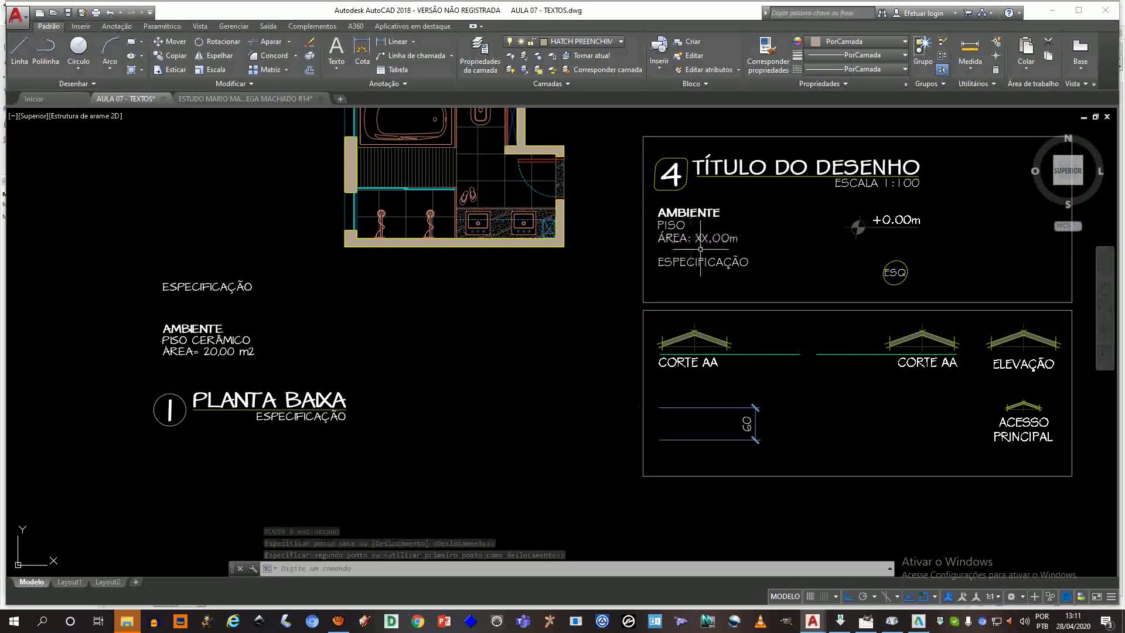
key(Escape)
click(894, 272)
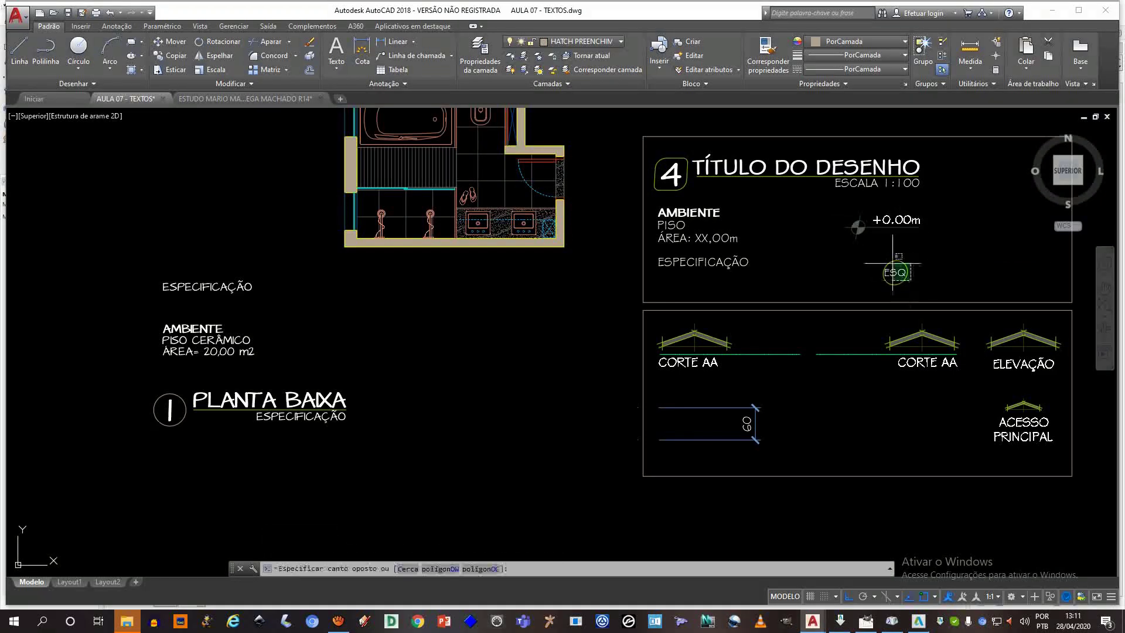
click(904, 264)
key(Escape)
key(Escape)
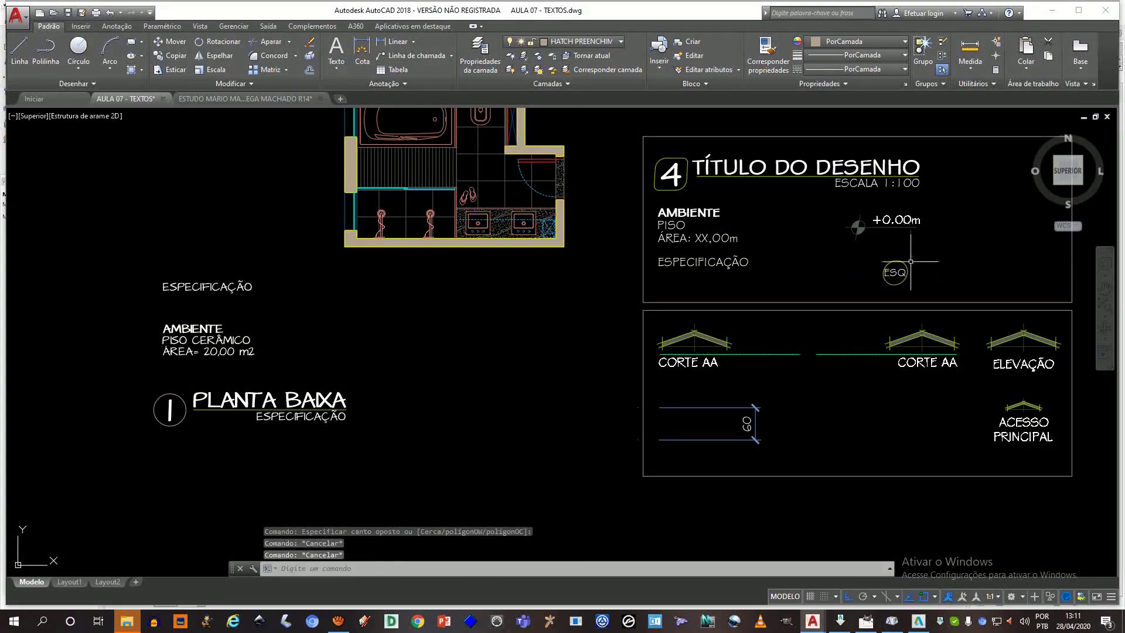
- Try to measure the size of the circle around the ESQ sample text with the distance command
scroll(910, 261, up, 2)
text(dist)
key(Return)
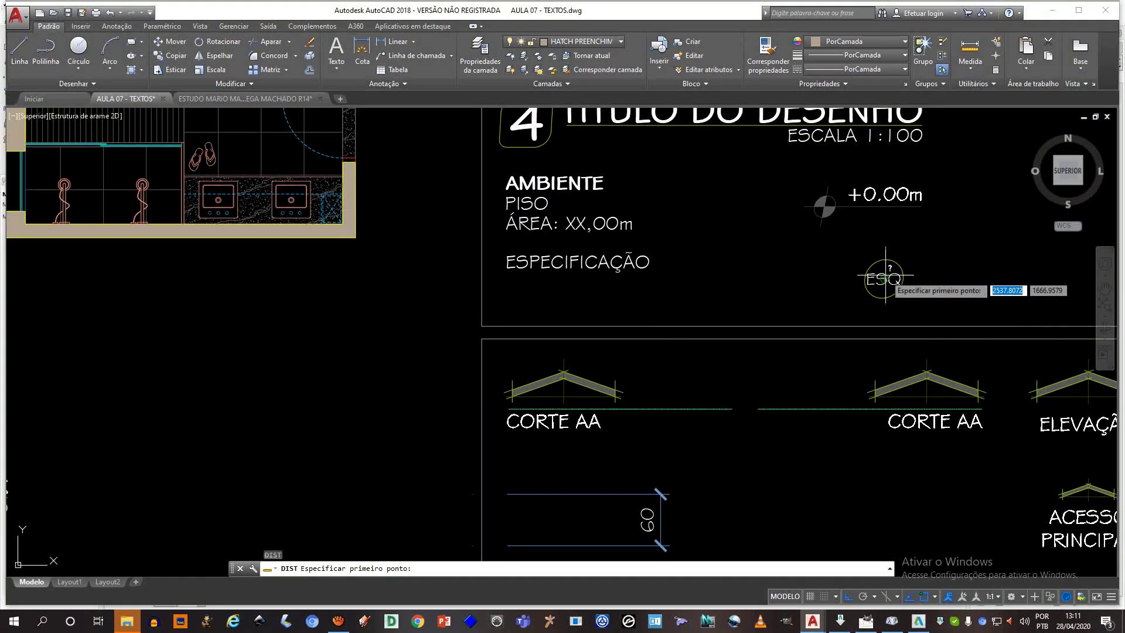
click(885, 275)
scroll(878, 272, up, 2)
click(889, 271)
scroll(459, 225, down, 4)
key(Escape)
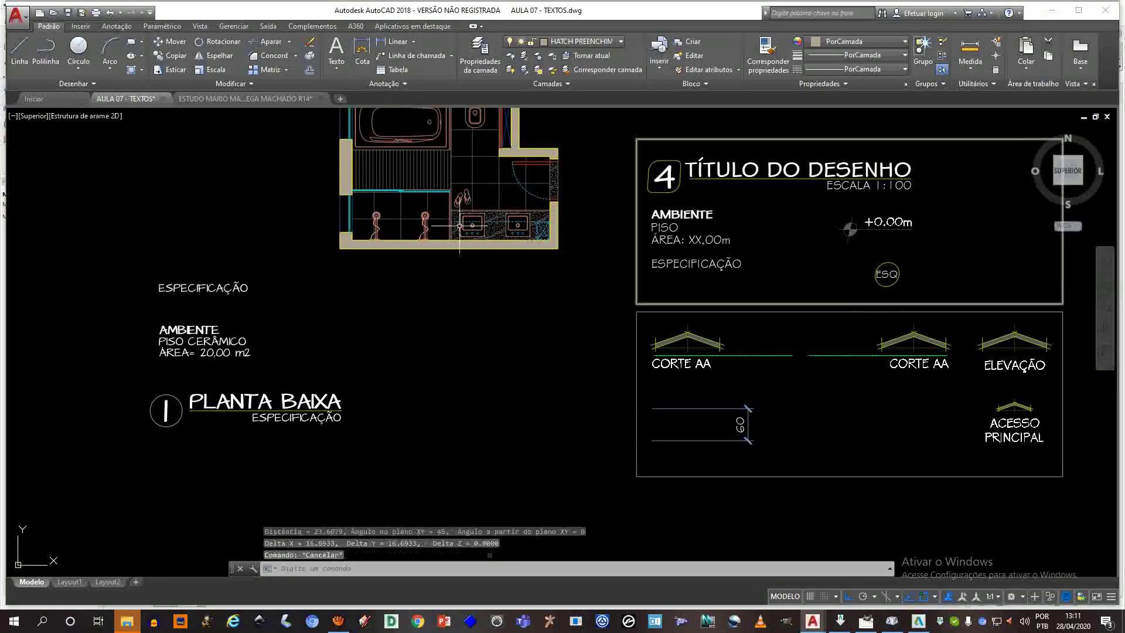
middle_drag(459, 225, 562, 183)
click(79, 48)
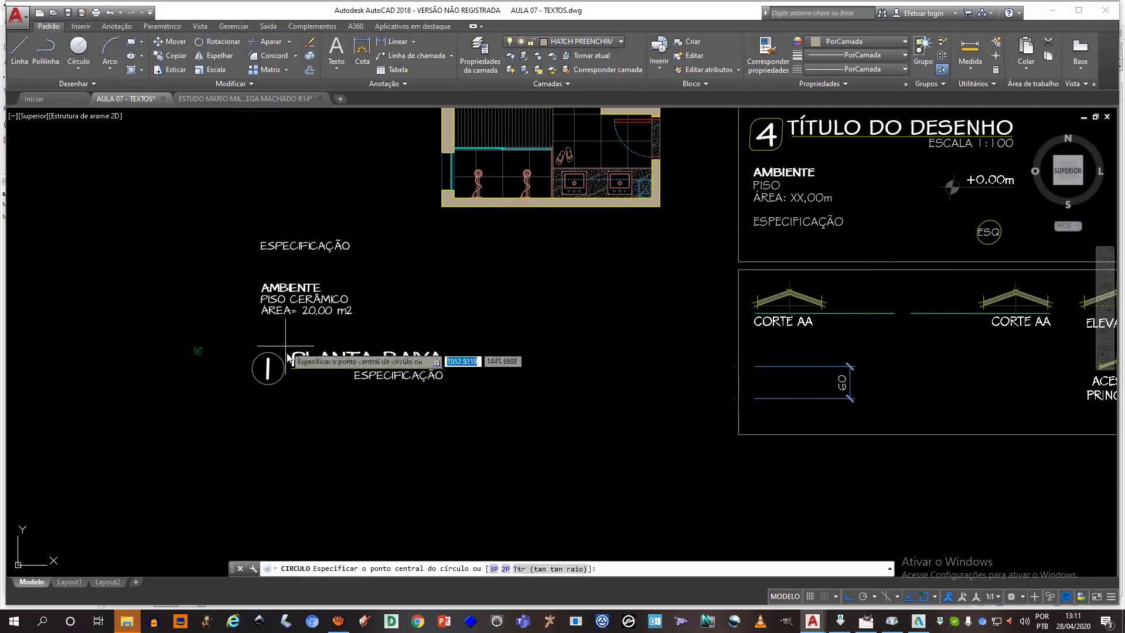
key(Escape)
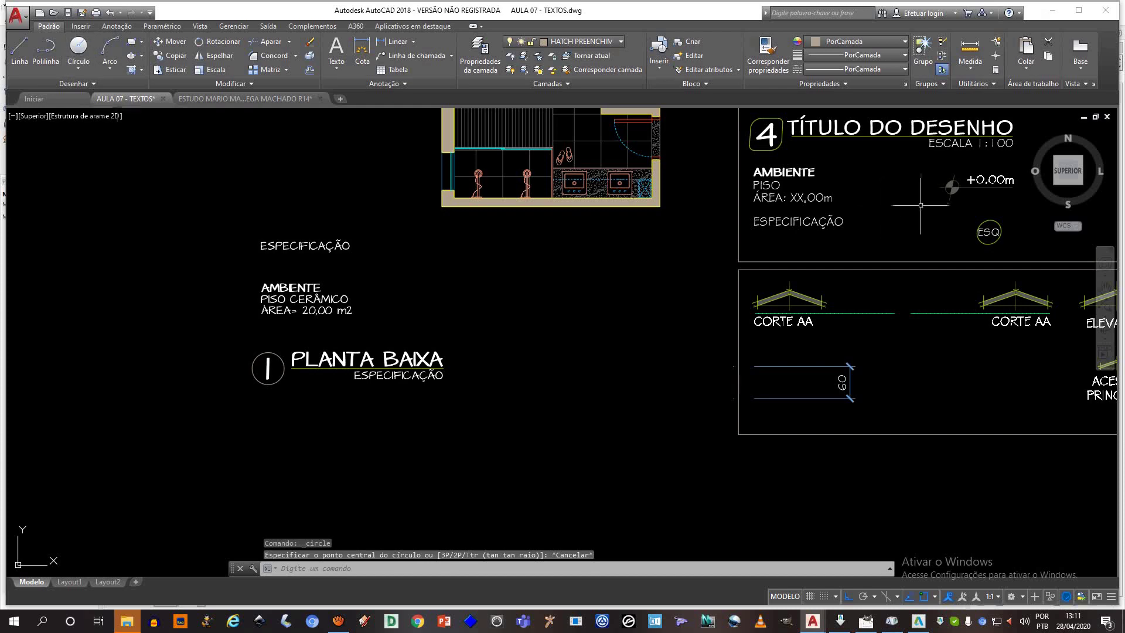
- Measure the ESQ circle's radius vertically between its center and its edge
middle_drag(1003, 237, 916, 240)
key(Escape)
text(DIST)
key(Return)
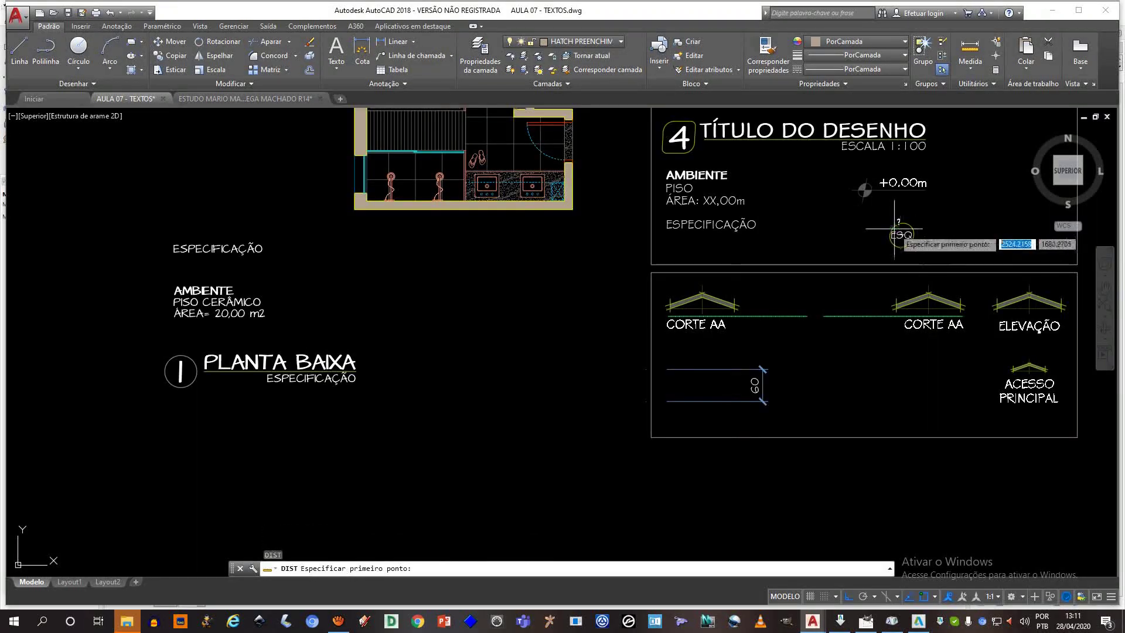
click(906, 225)
click(906, 224)
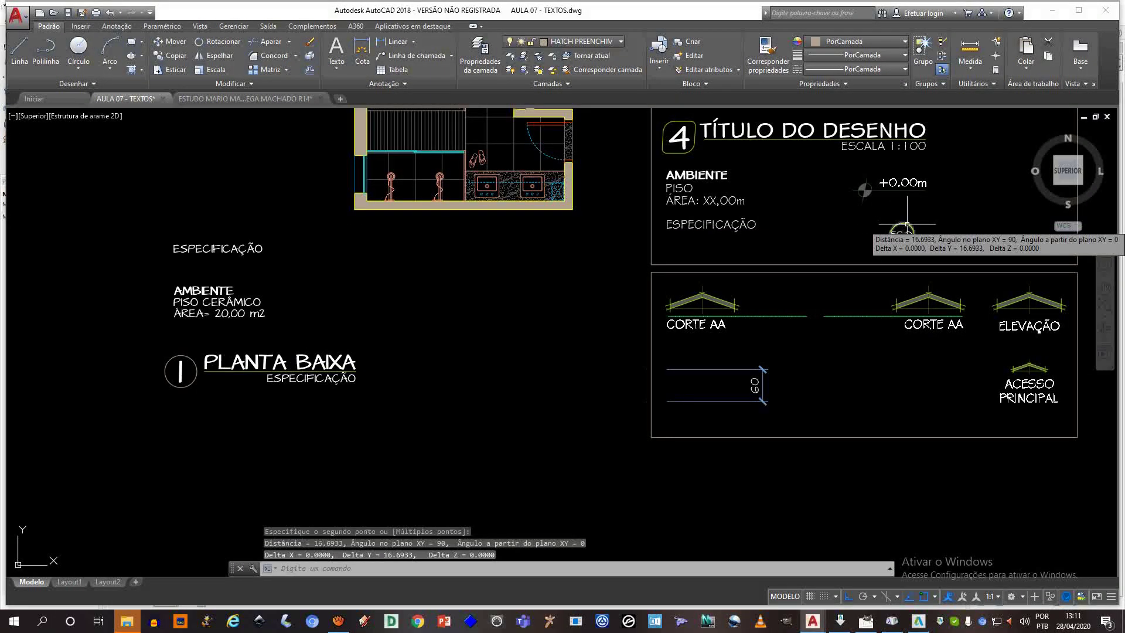
scroll(929, 221, up, 6)
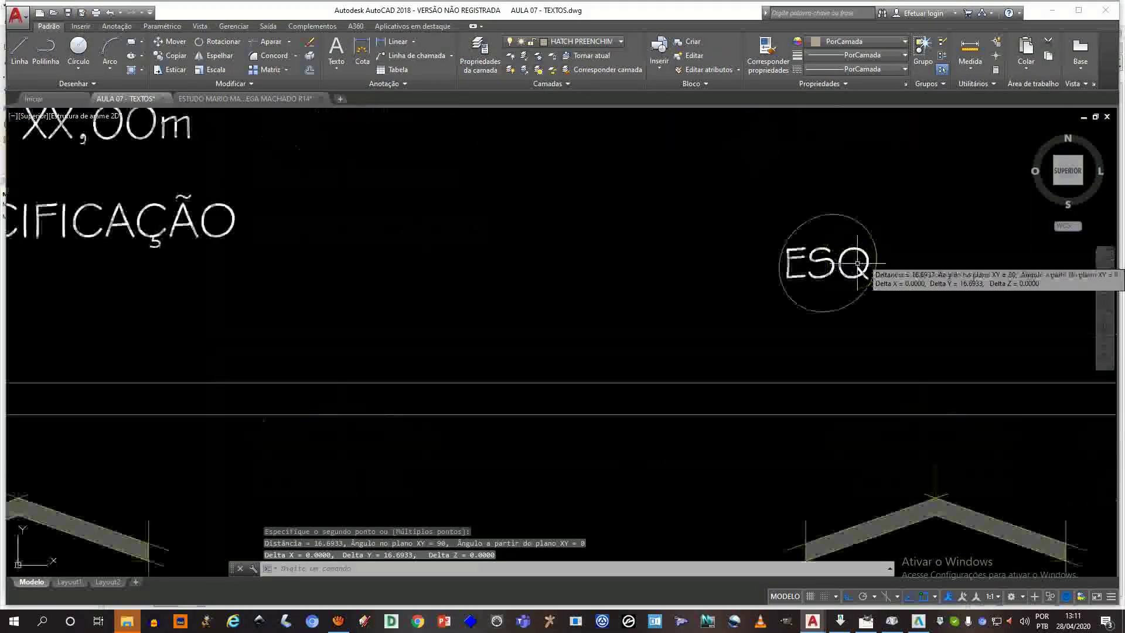
- Measure the distance from the center of the ESQ circle diagonally toward its upper-right edge
key(Return)
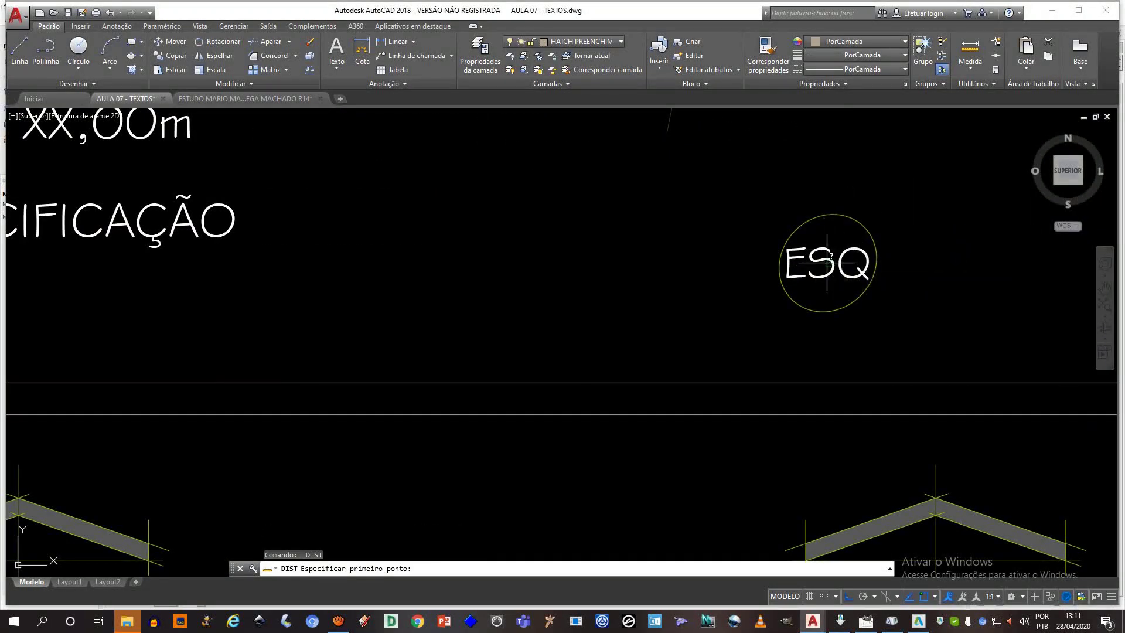
click(828, 263)
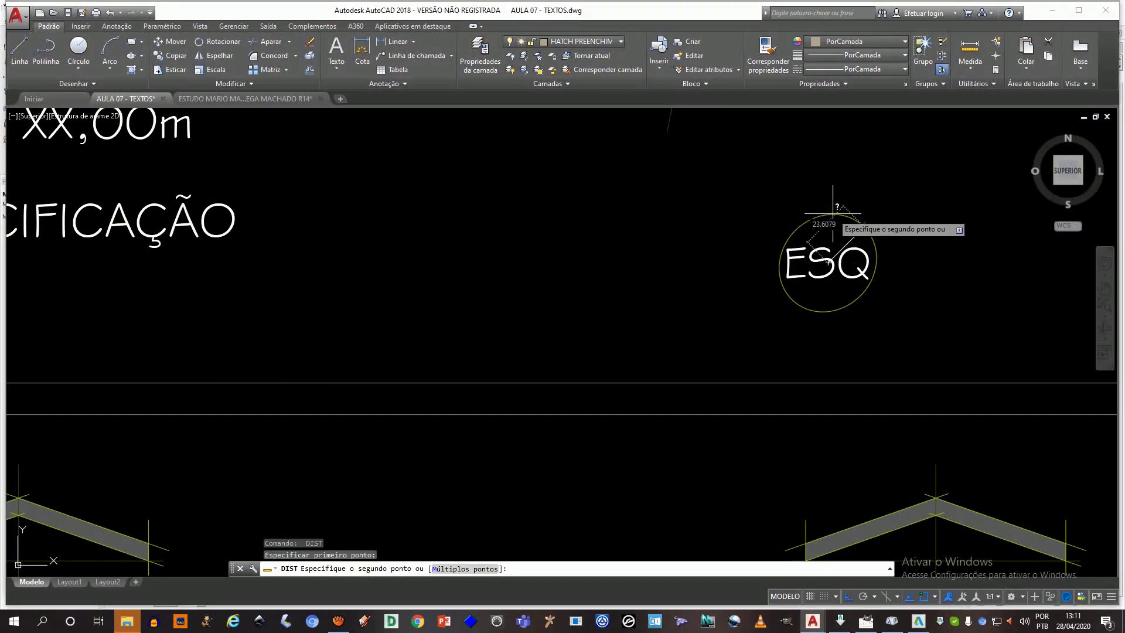
click(861, 222)
scroll(479, 263, down, 8)
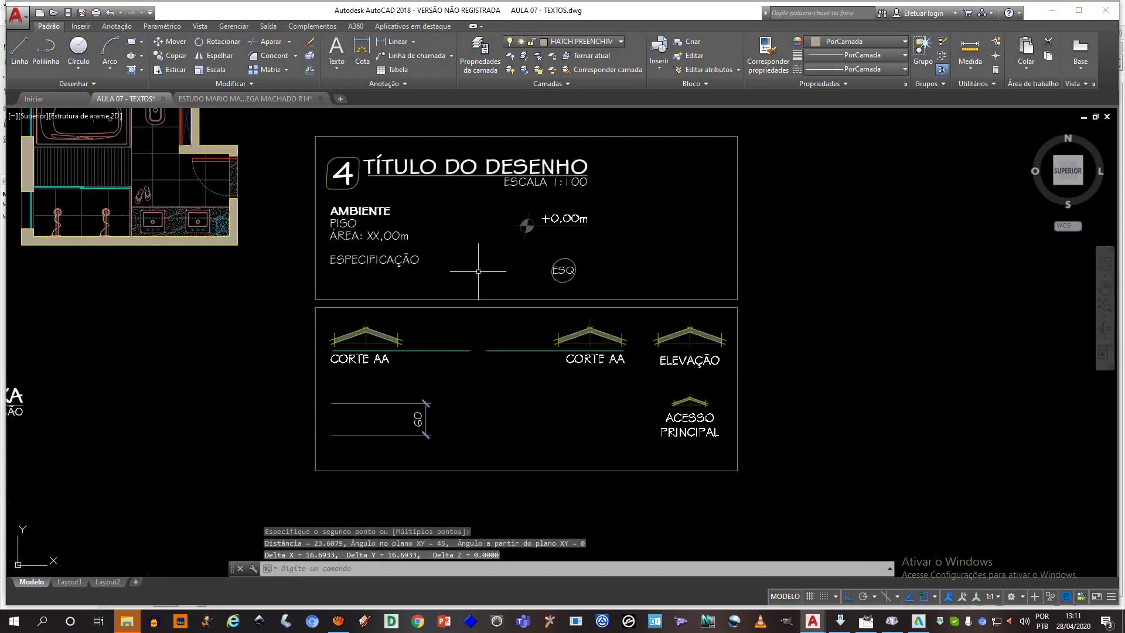
key(Escape)
- Draw a circle with a radius of 23 directly below the circled number of the PLANTA BAIXA title
click(79, 53)
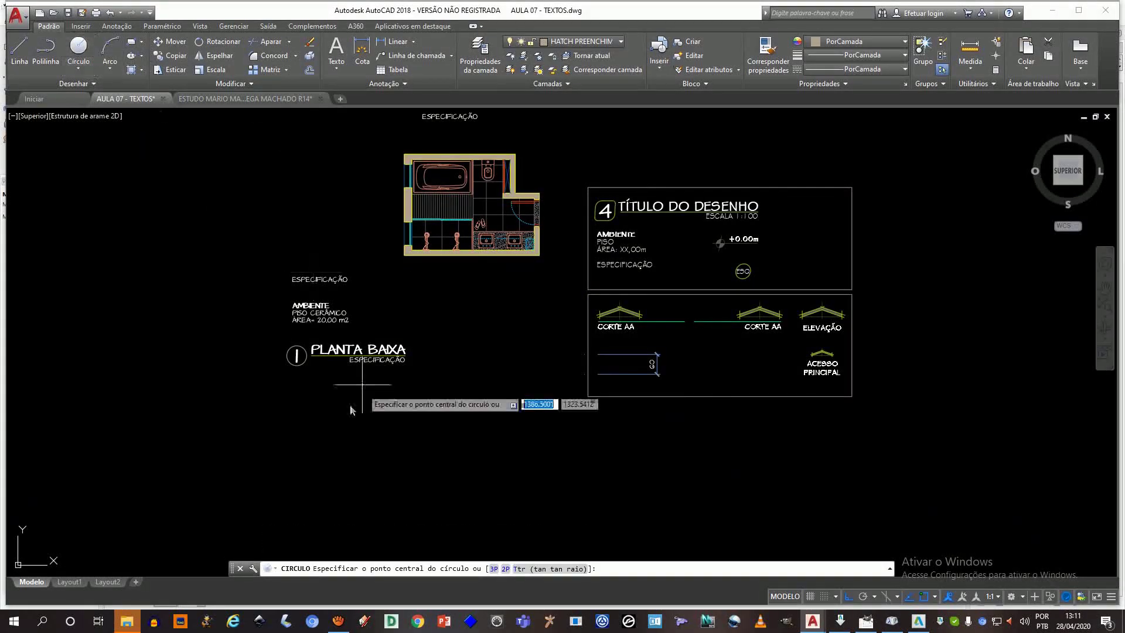
scroll(290, 386, up, 4)
click(307, 384)
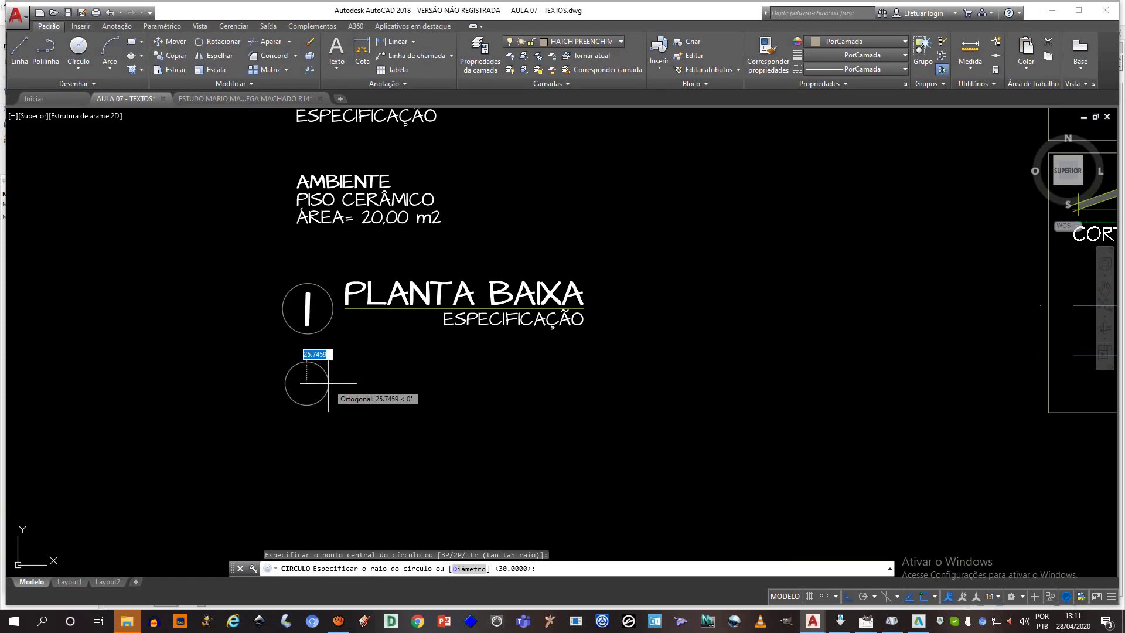
key(Return)
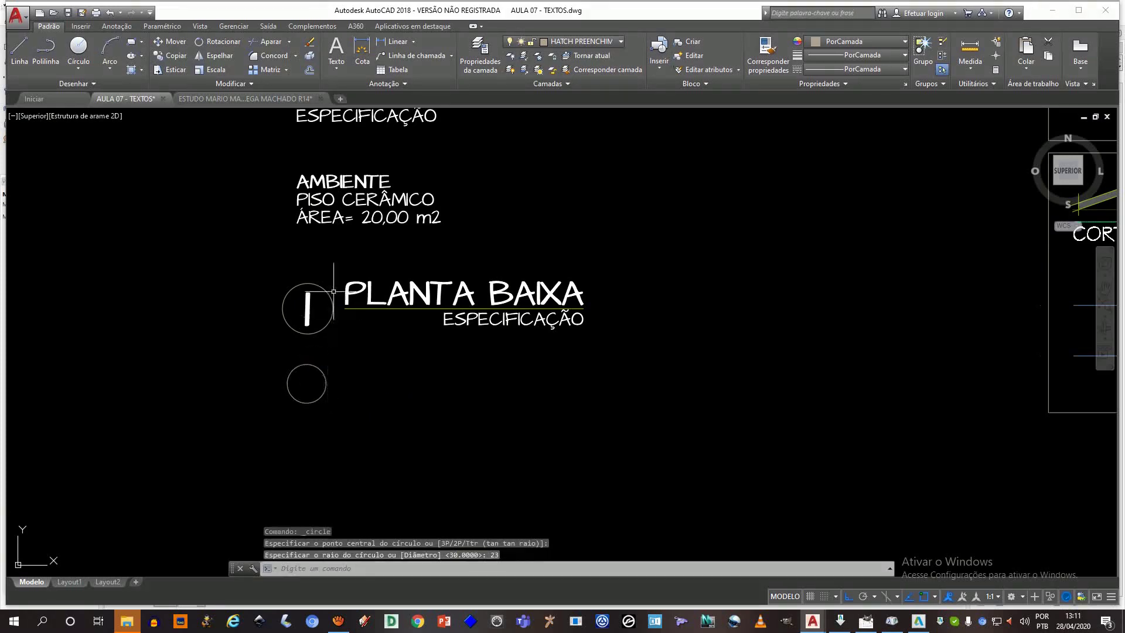
- Copy the ESPECIFICAÇÃO text above the AMBIENTE label straight down to just beneath the small new circle
middle_drag(379, 228, 352, 287)
scroll(403, 175, down, 4)
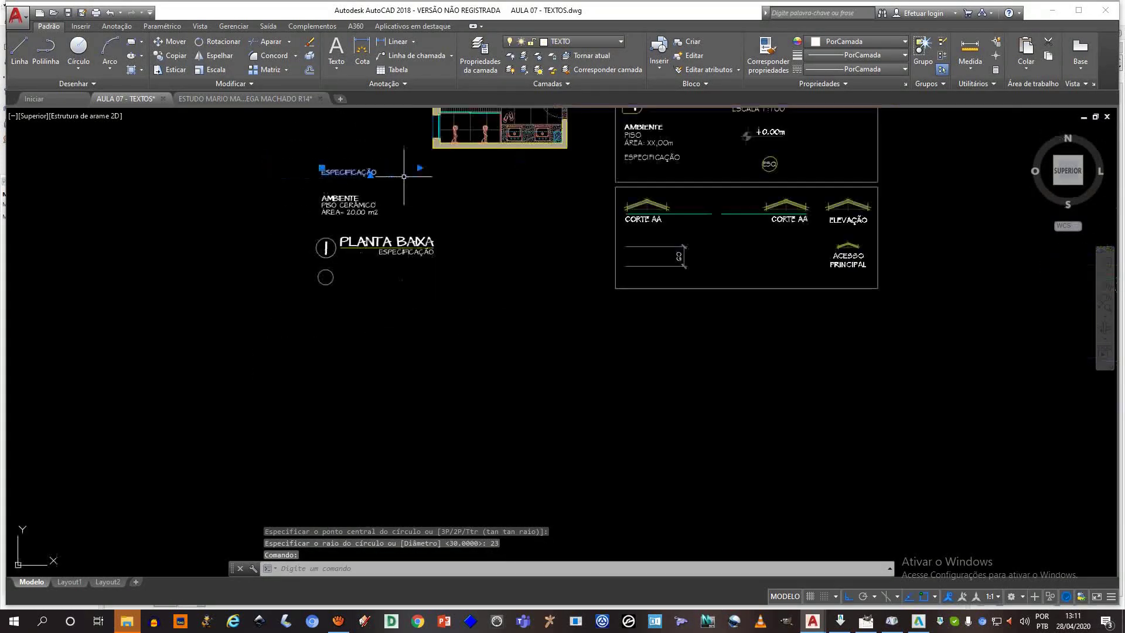
click(366, 116)
scroll(324, 206, up, 2)
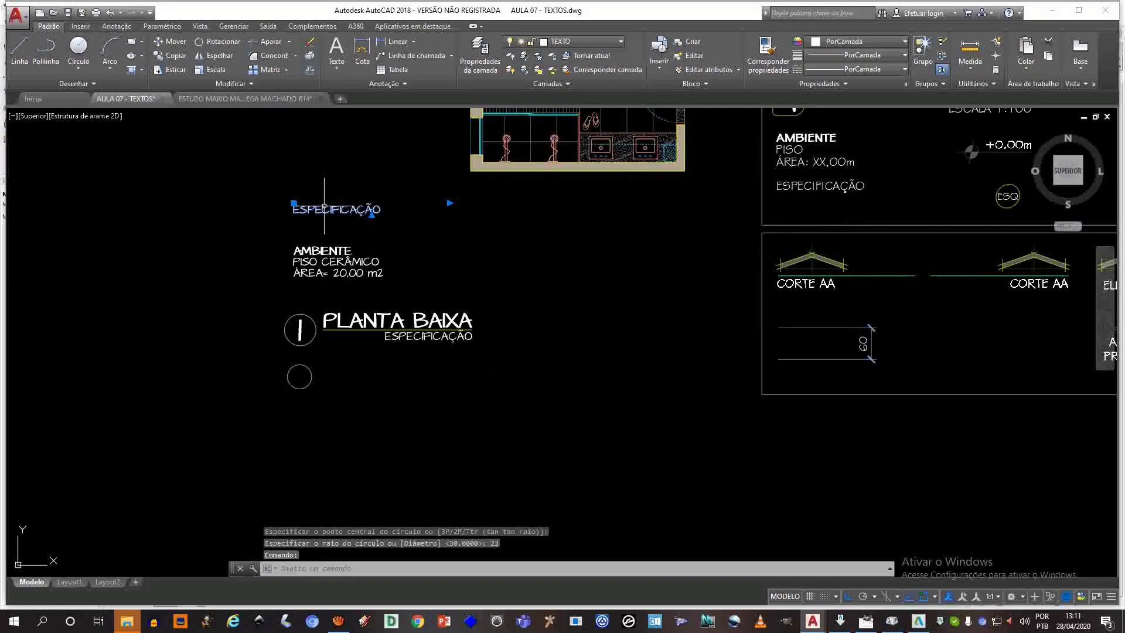
text(CO)
key(Return)
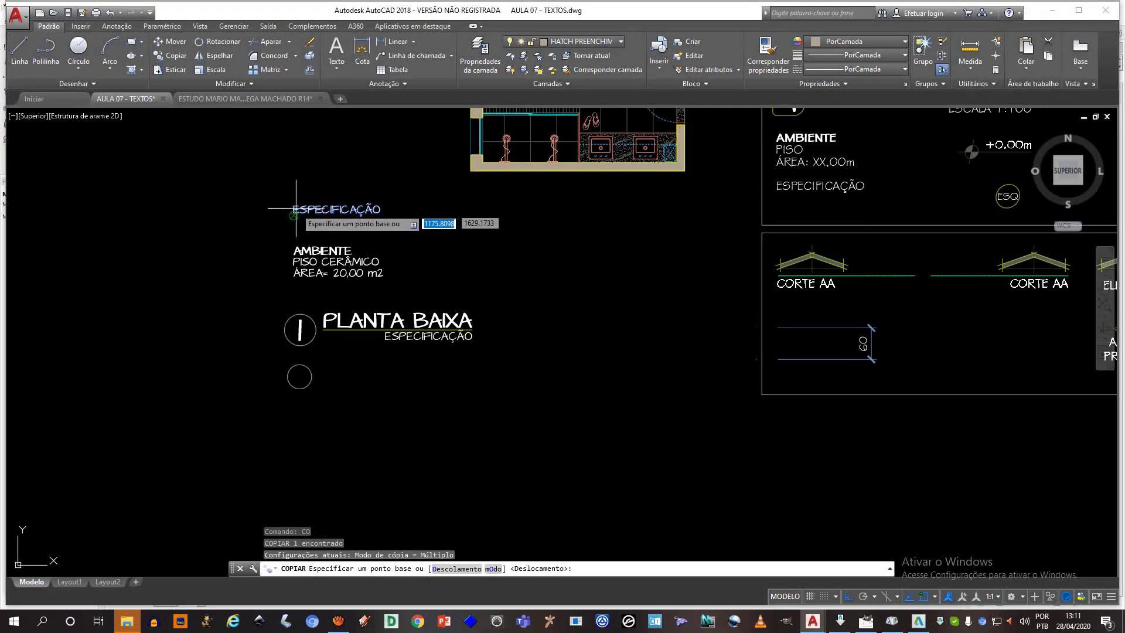
click(294, 212)
click(312, 423)
key(Escape)
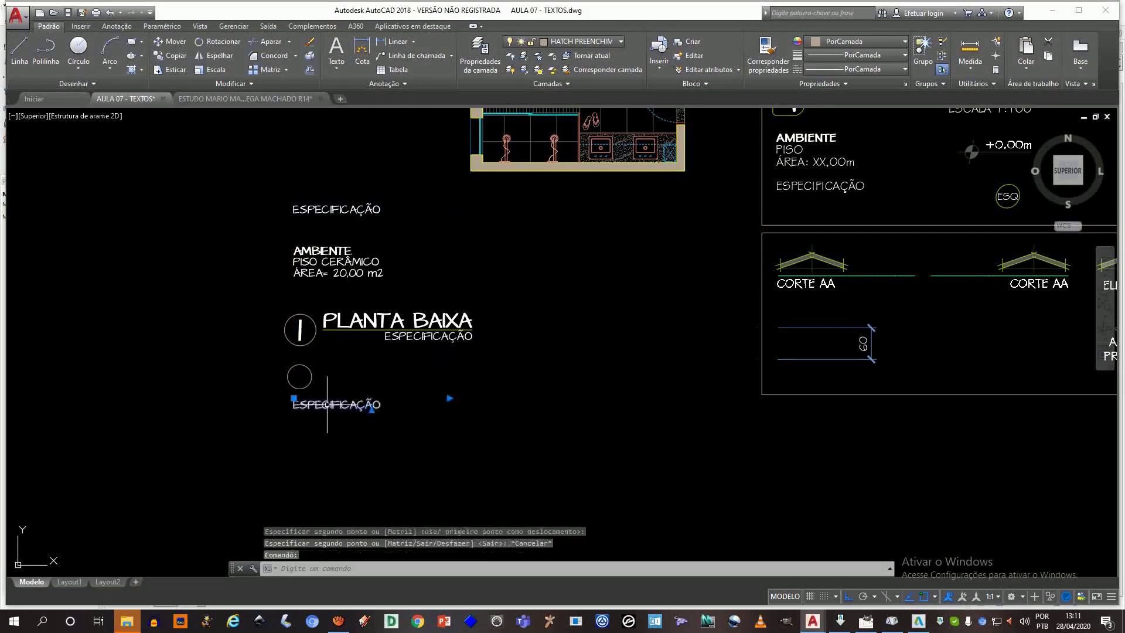
- Move the copied ESPECIFICAÇÃO text by its insertion point to the center of the small circle
scroll(299, 407, up, 2)
click(289, 393)
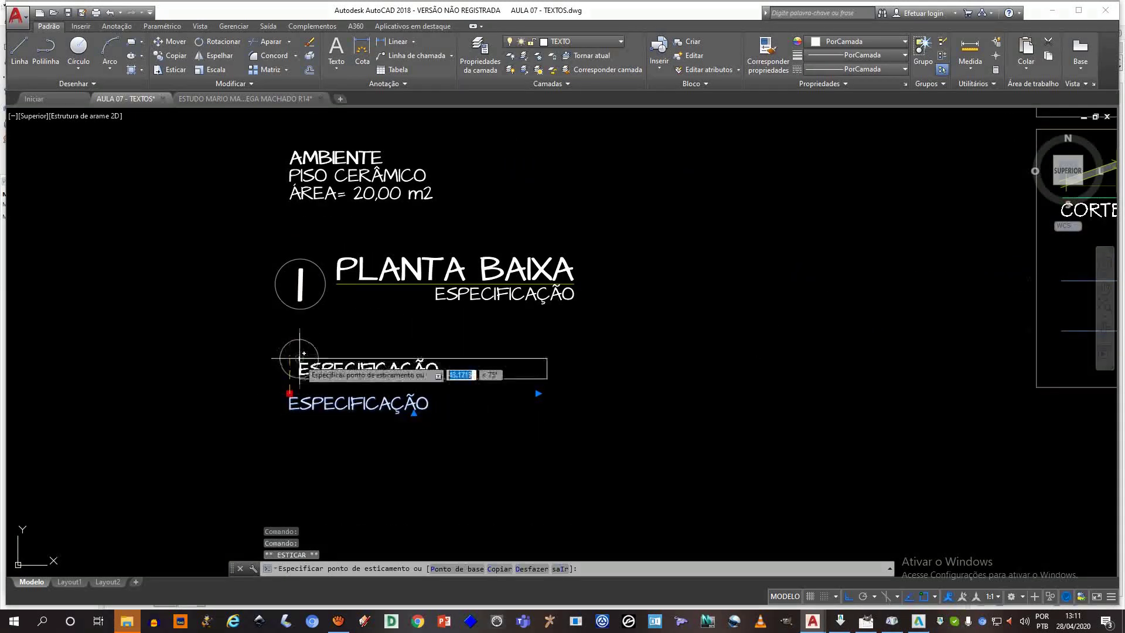
click(298, 359)
key(Escape)
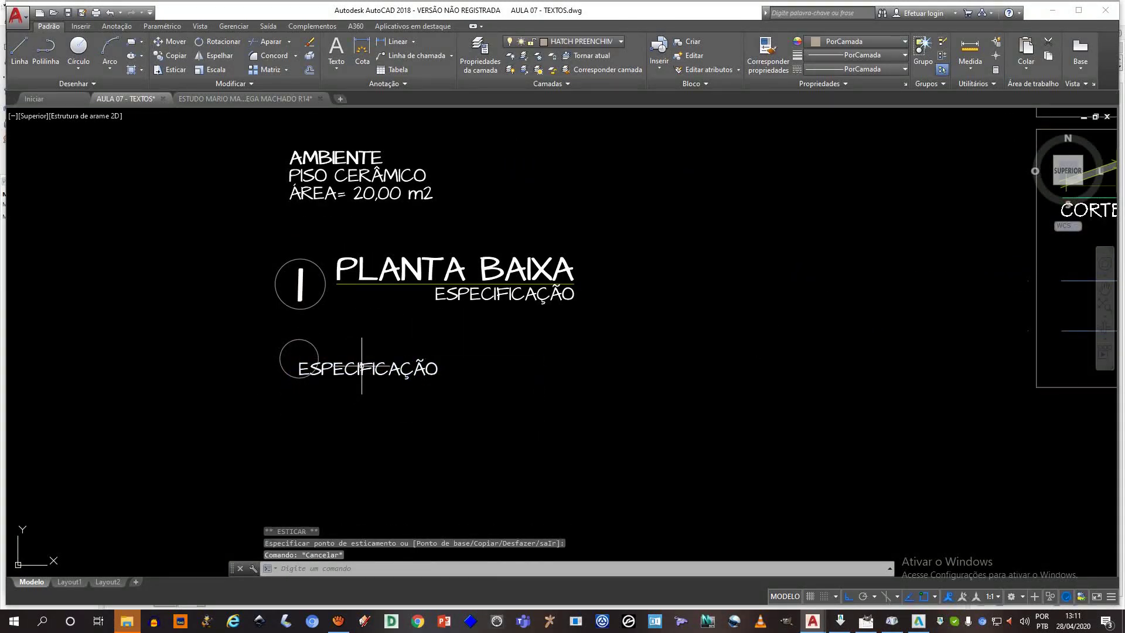
- Set the copied text's justification to Centro do meio CM and move its insertion point to the small circle's center
double_click(360, 368)
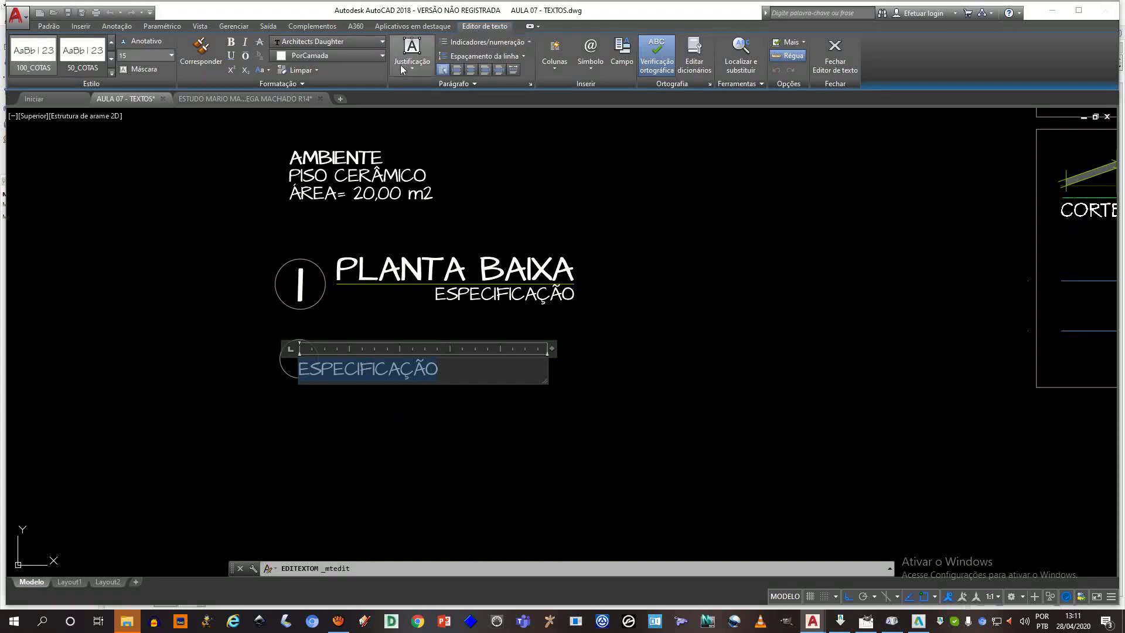
click(406, 63)
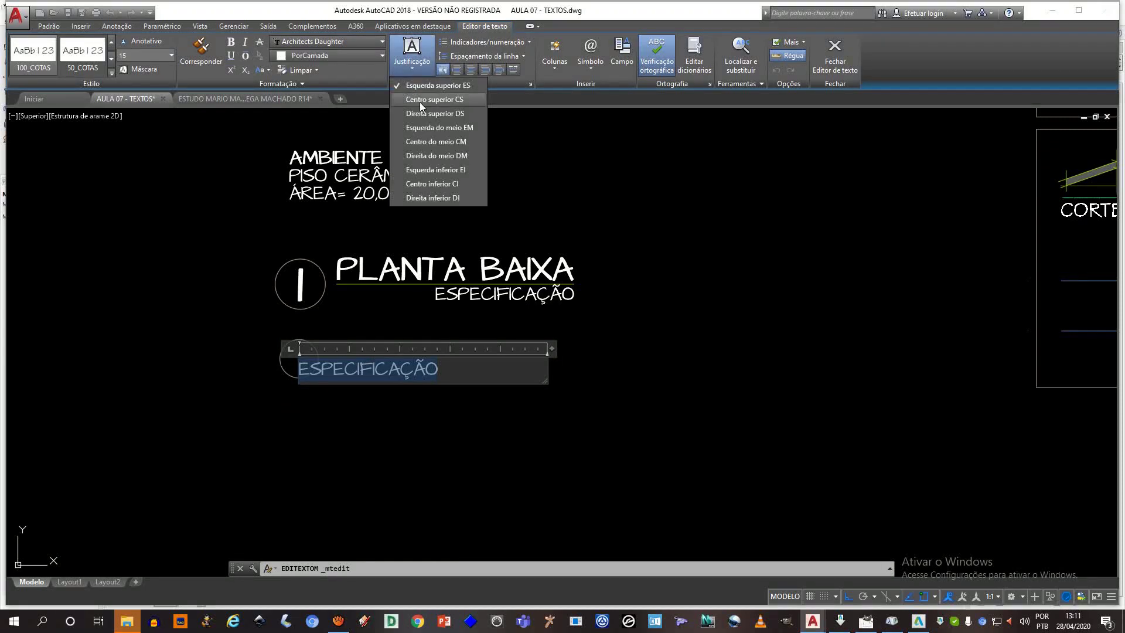
click(443, 144)
click(393, 402)
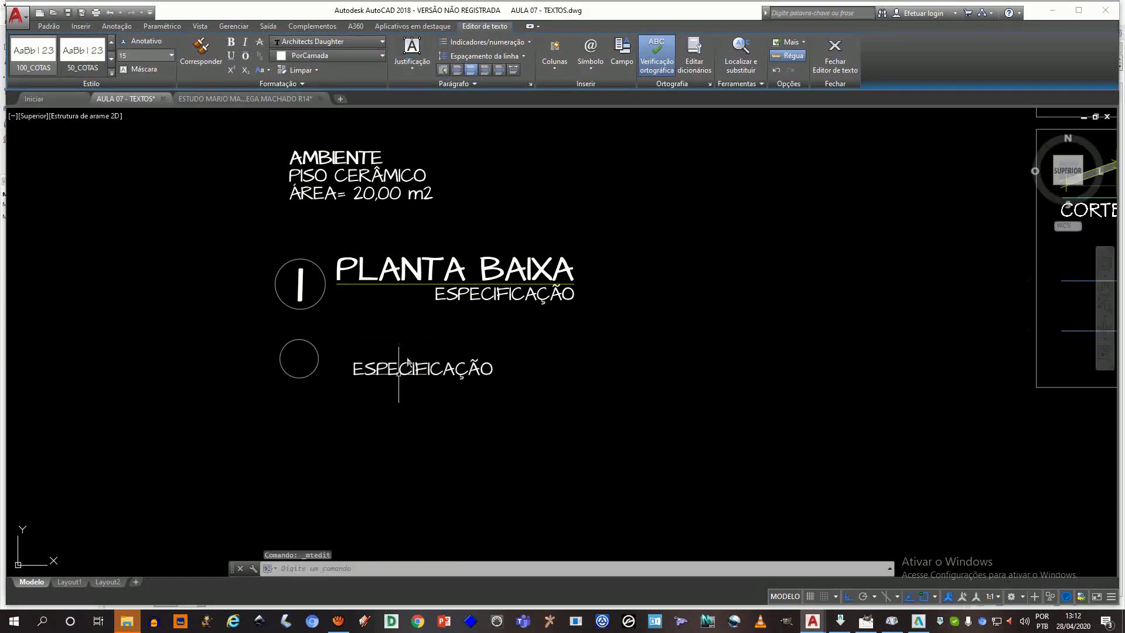
click(410, 369)
click(423, 368)
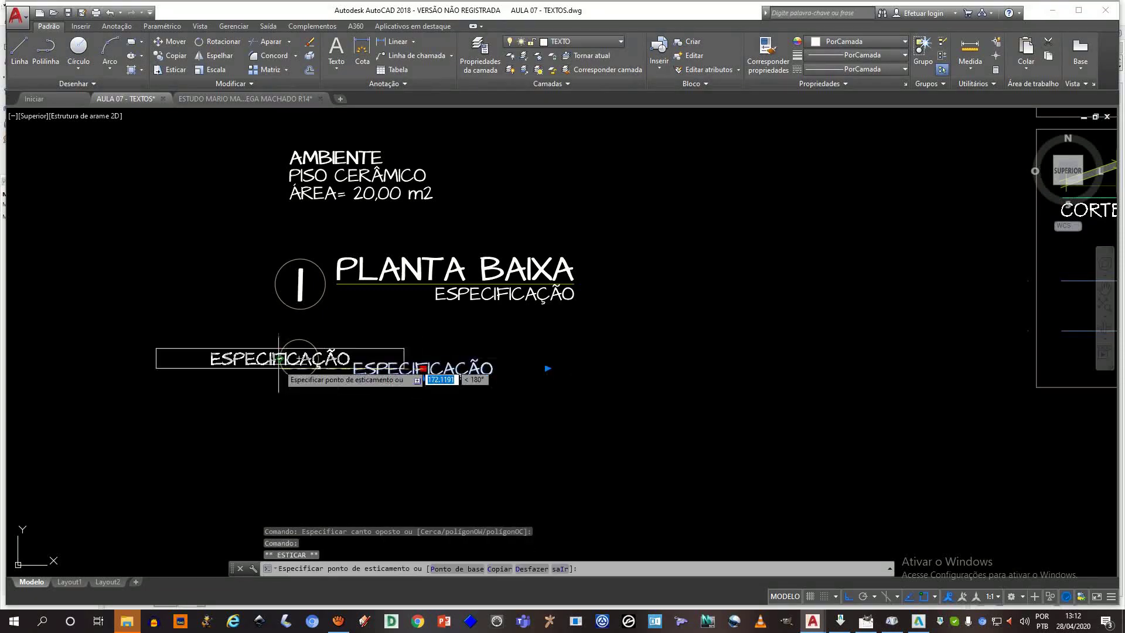
key(Escape)
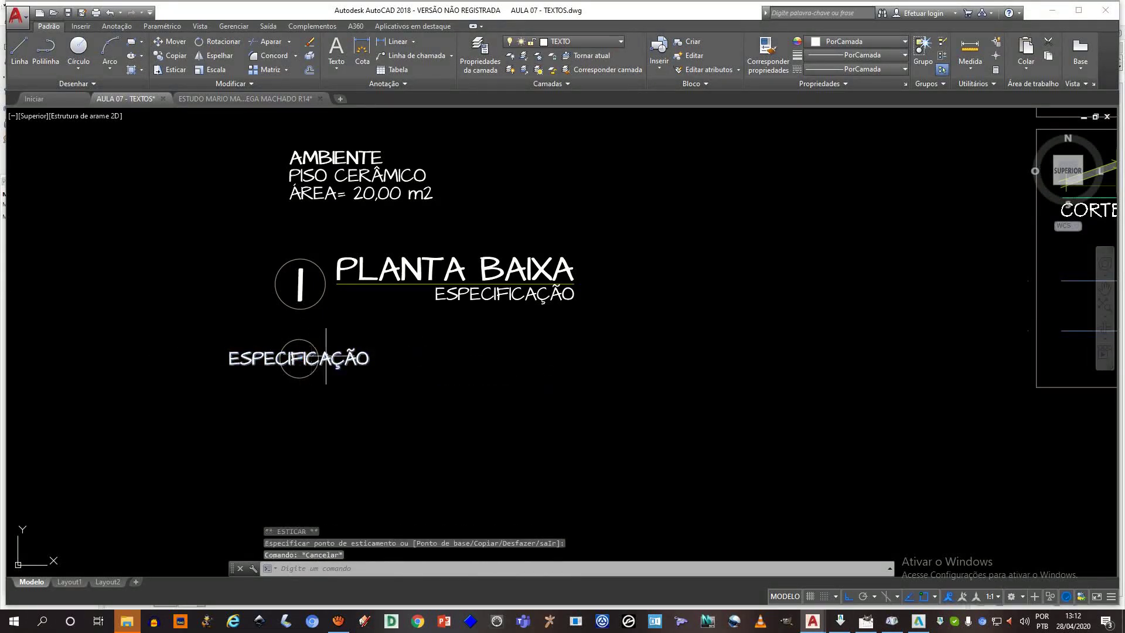
- Replace the ESPECIFICAÇÃO text in the small circle with E01
double_click(340, 356)
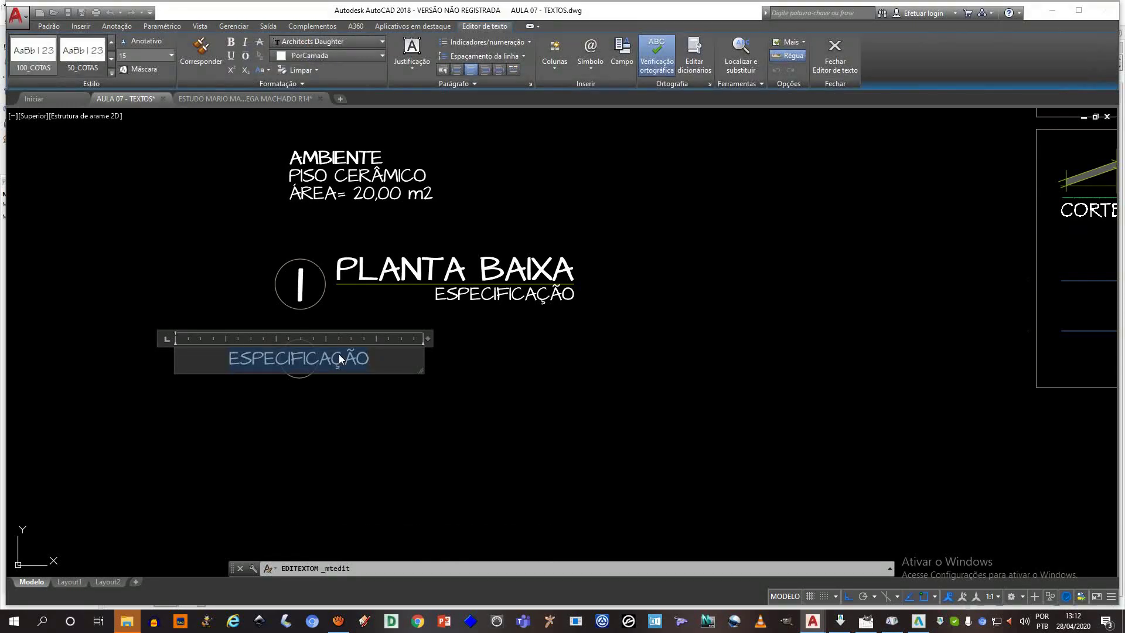
text(E01)
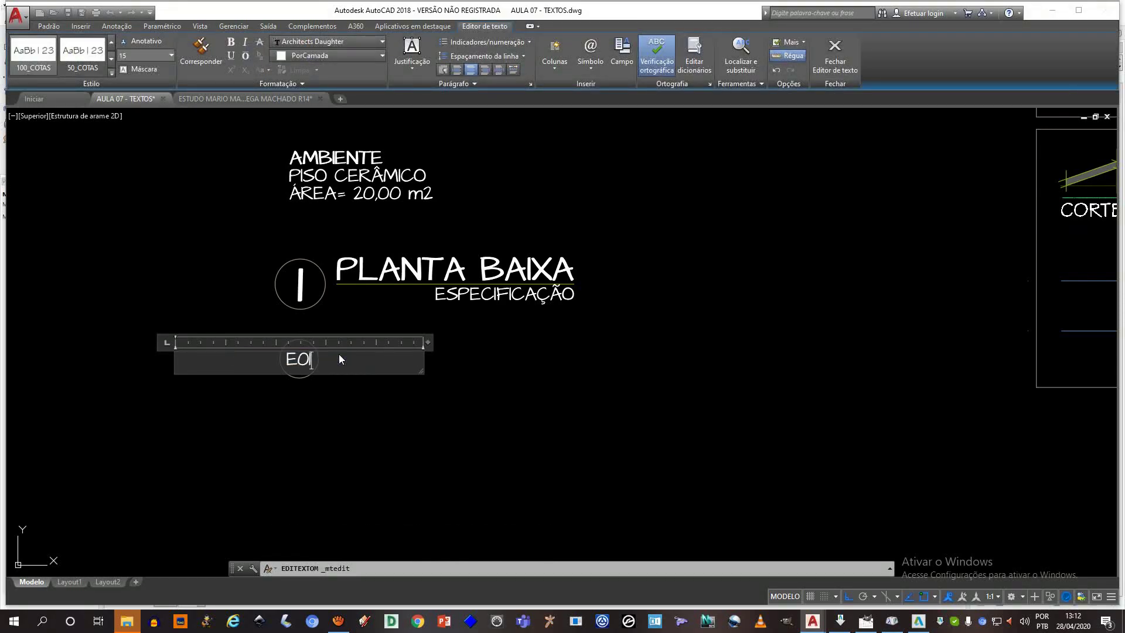
click(375, 431)
scroll(325, 364, down, 2)
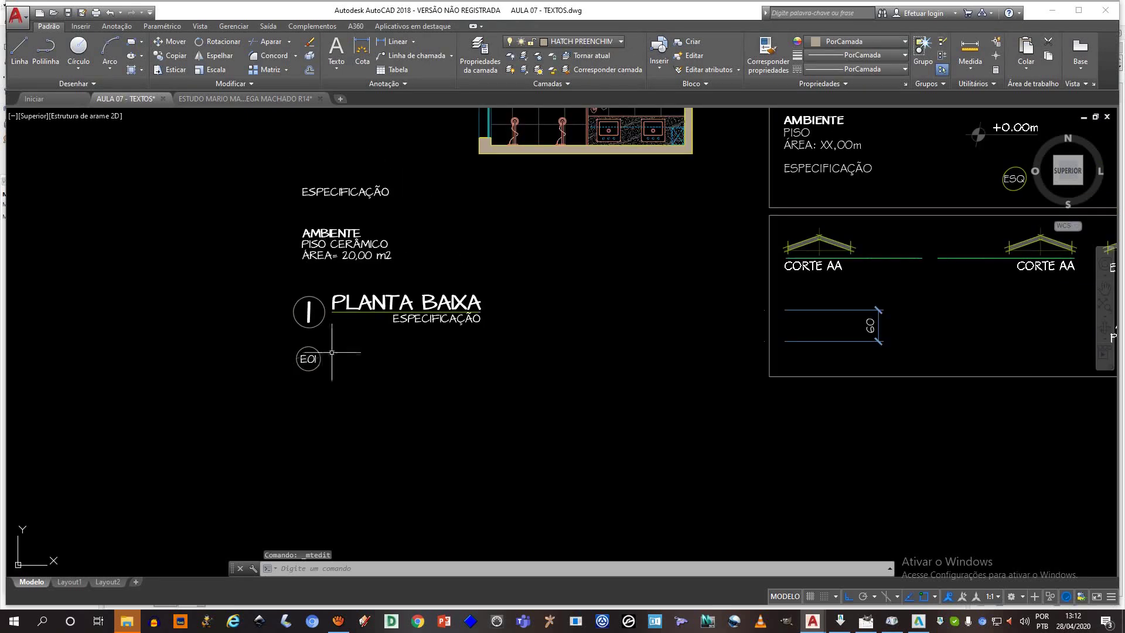
- Copy the circled E01 tag to the right, placing the duplicate level with the original
click(308, 365)
click(289, 355)
key(Return)
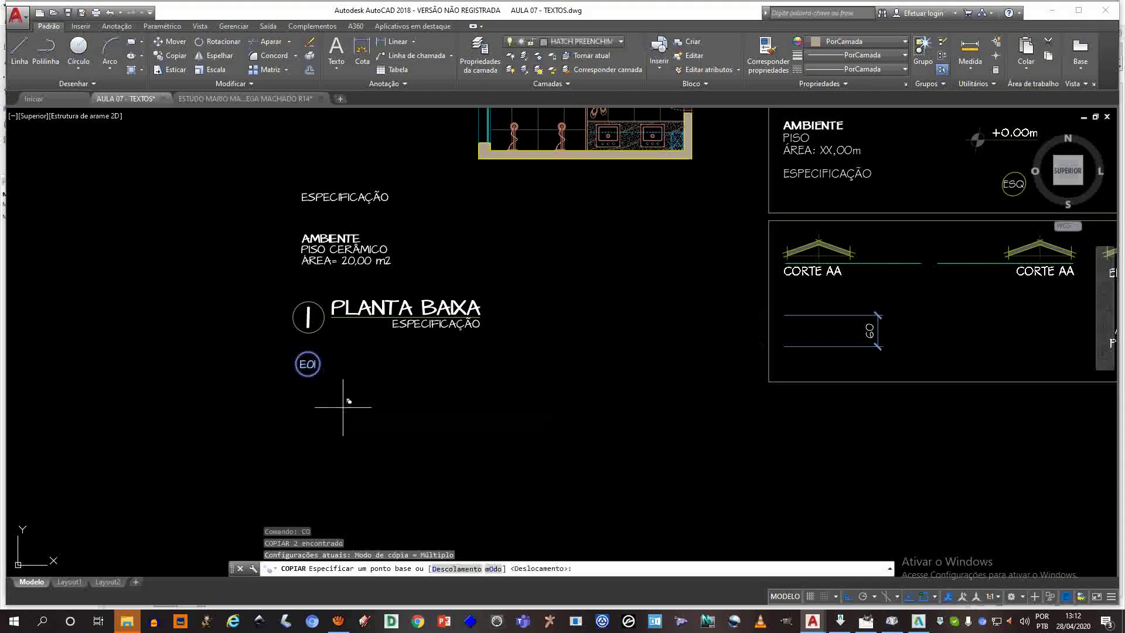
click(307, 364)
click(345, 363)
key(Escape)
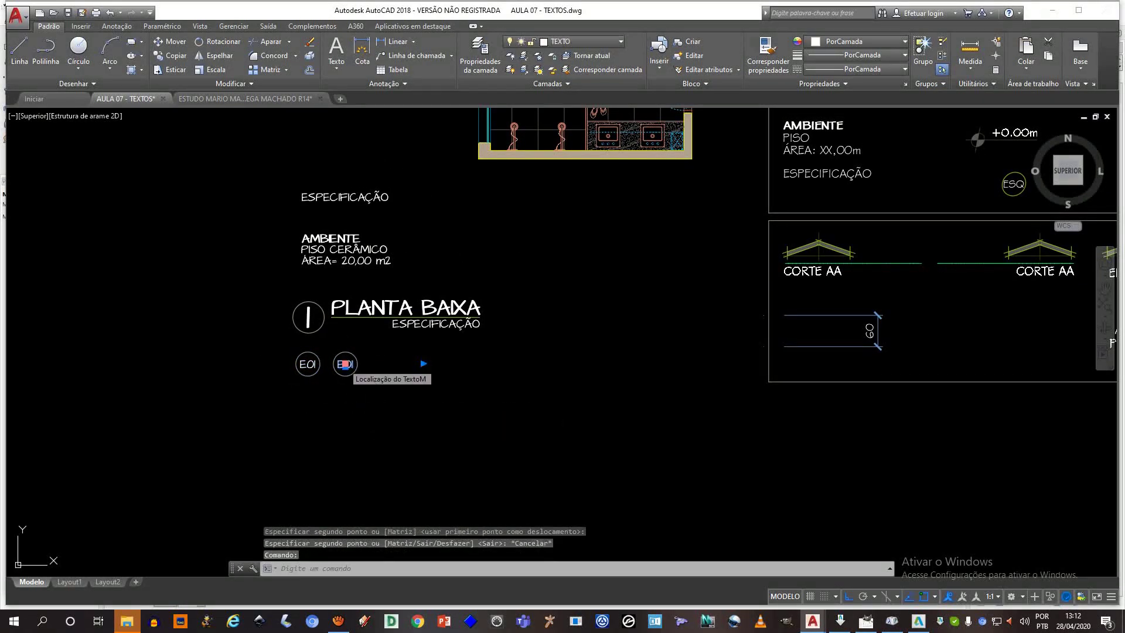
- Change the text of the right-hand E01 tag to P01
double_click(345, 364)
scroll(345, 364, up, 2)
click(331, 360)
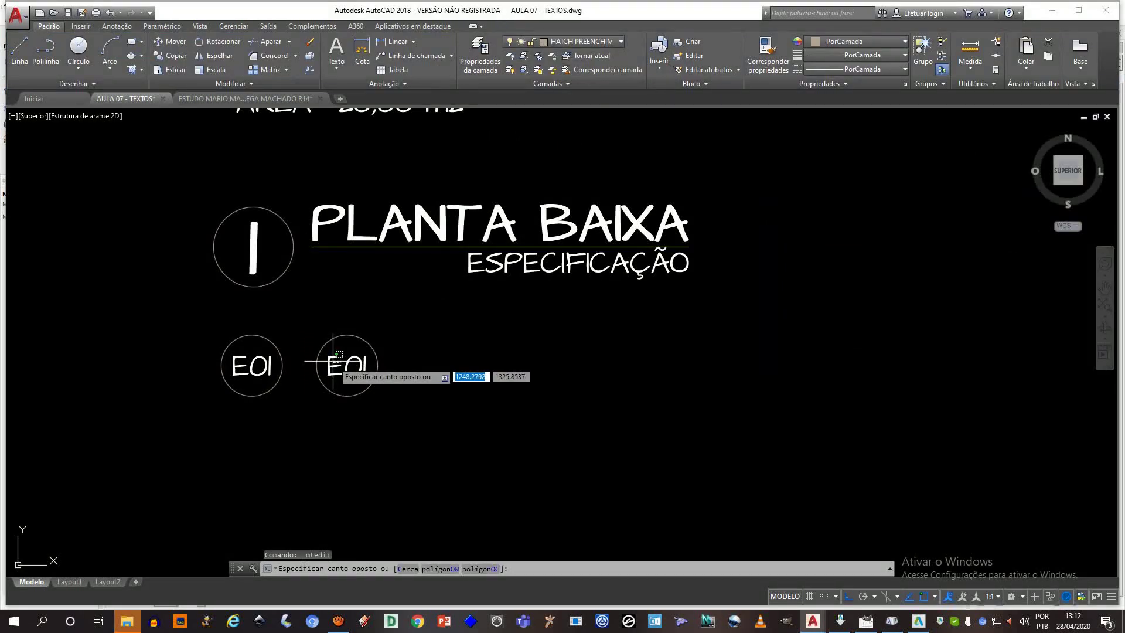
click(333, 358)
double_click(337, 366)
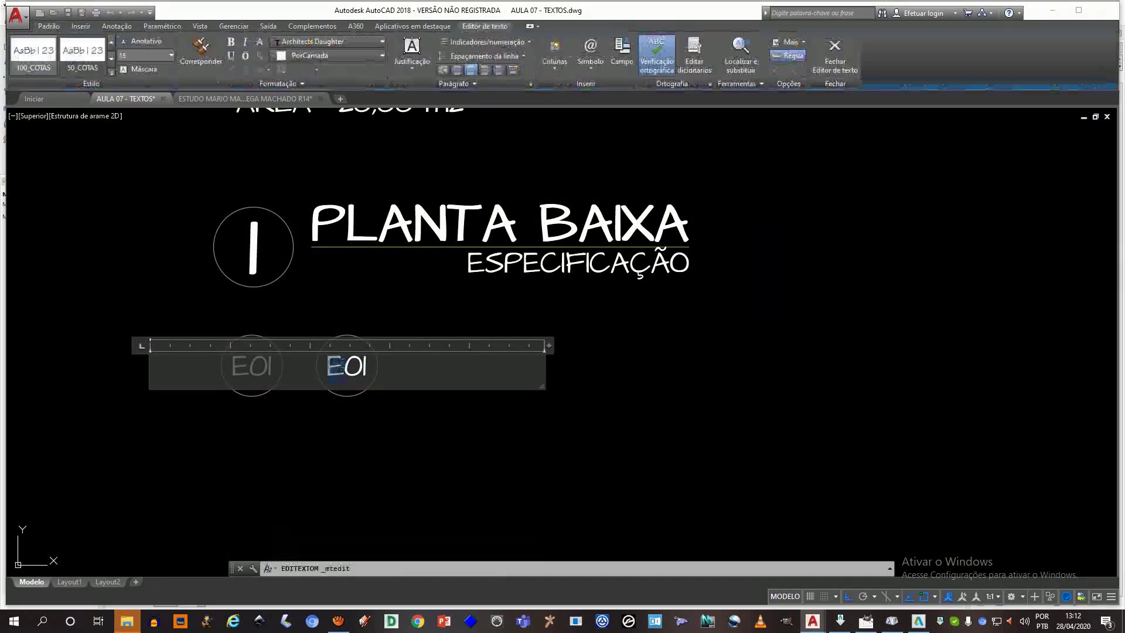
click(447, 428)
scroll(381, 422, down, 3)
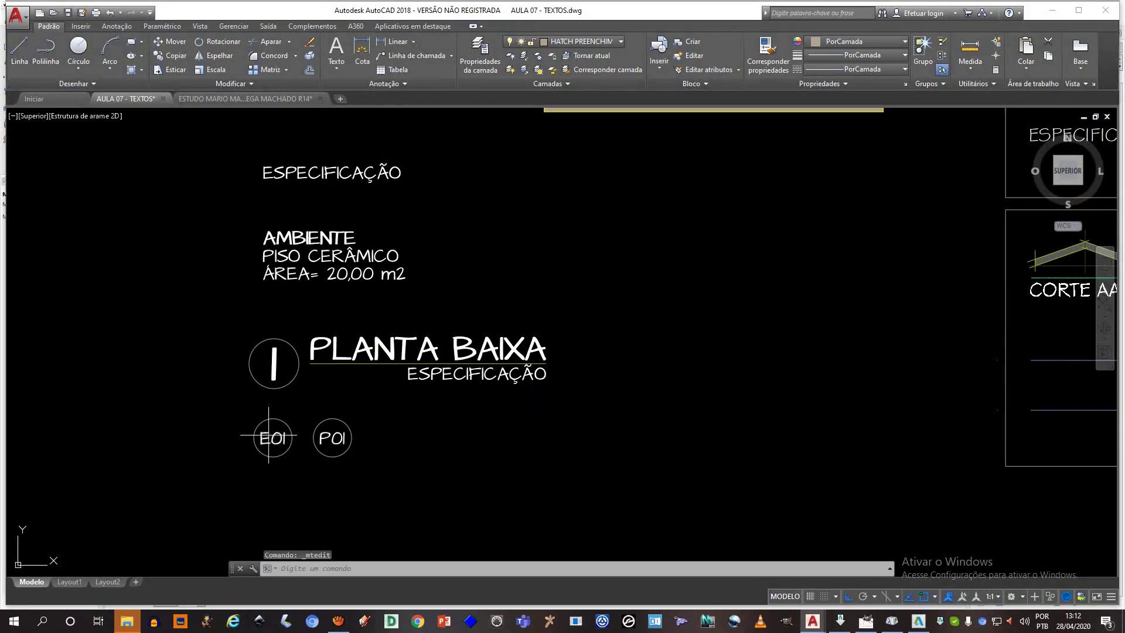
- Change the text of the left-hand E01 tag to J01
click(268, 438)
double_click(269, 439)
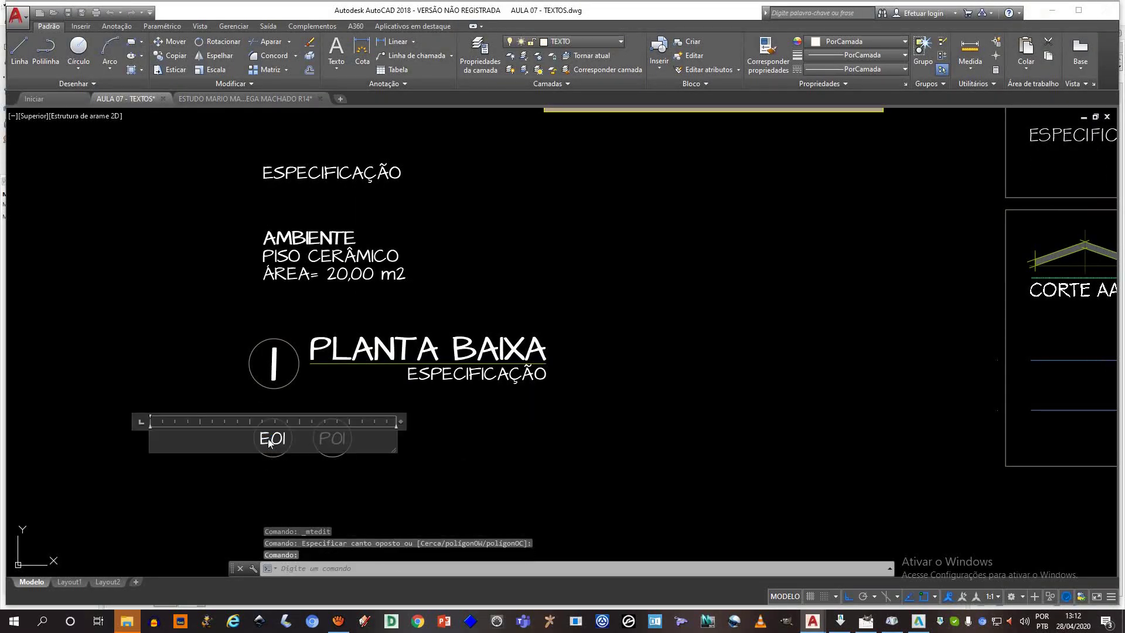
drag(270, 442, 267, 442)
text(J)
click(357, 500)
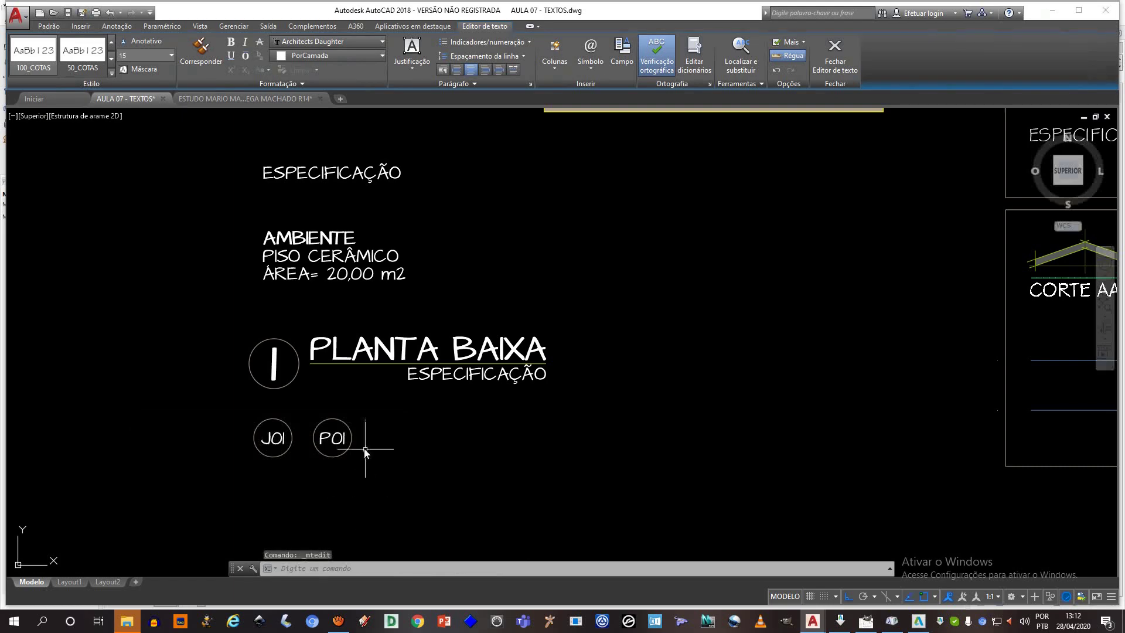
scroll(365, 445, down, 3)
scroll(375, 432, up, 2)
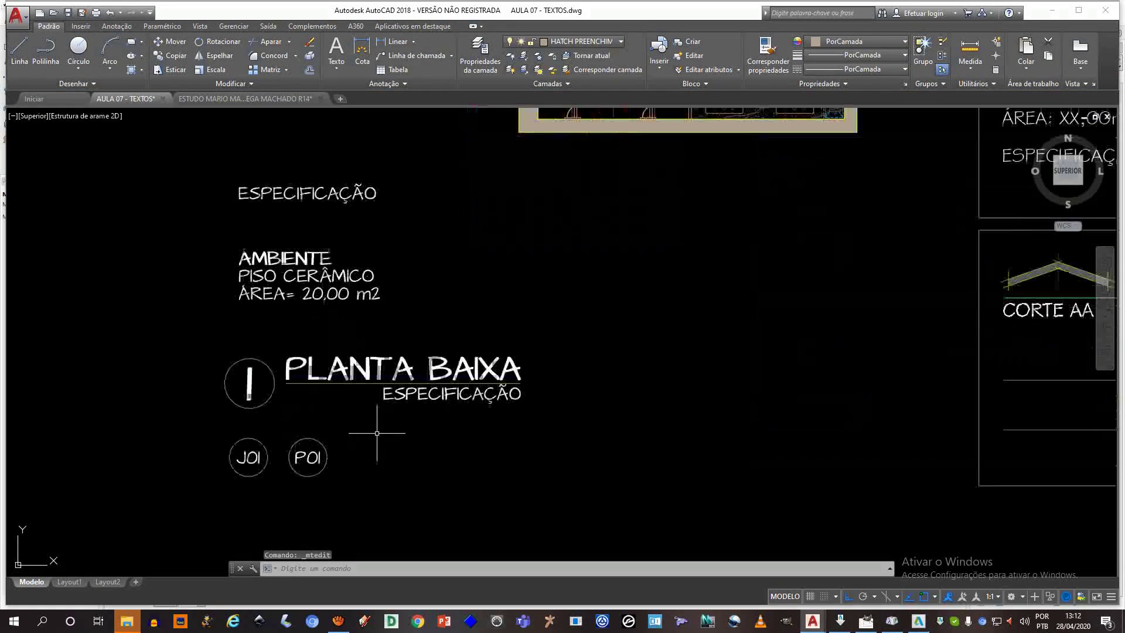
scroll(353, 372, down, 1)
key(Escape)
key(Escape)
scroll(603, 296, down, 2)
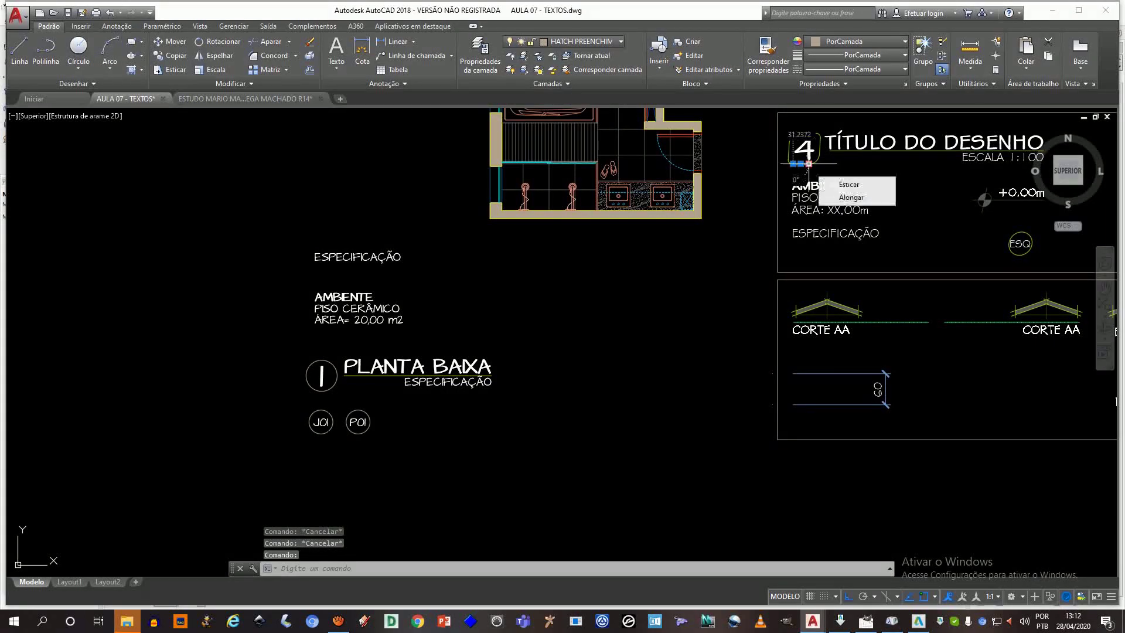
key(Escape)
click(1025, 236)
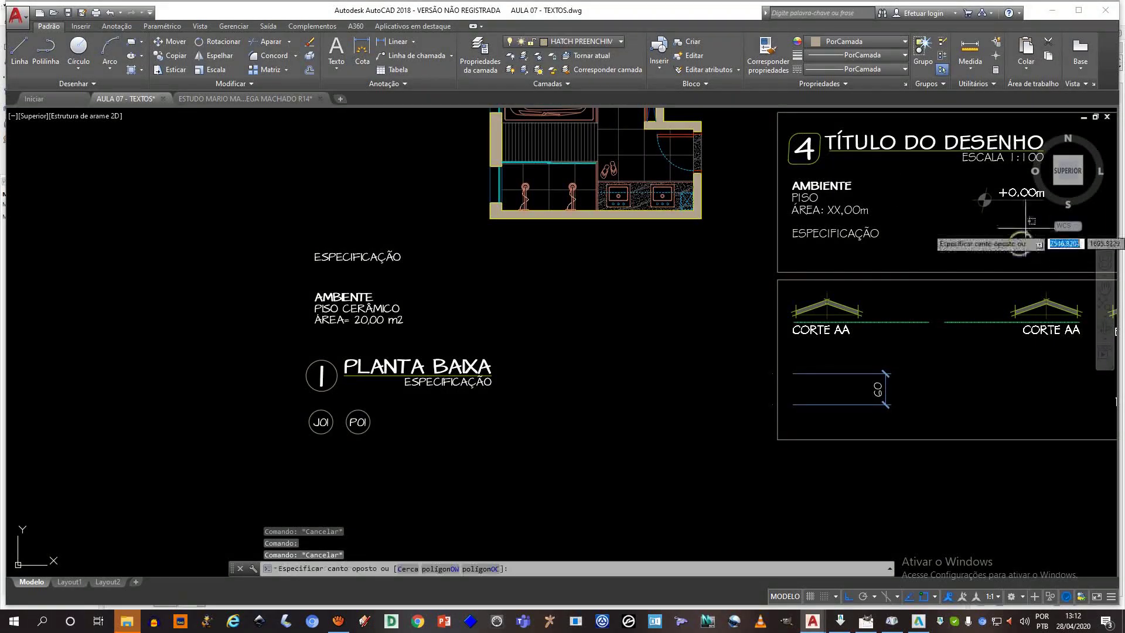
key(Escape)
- Assign the title's number circle and the circles around J01 and P01 to the CÓDIGO 020 layer
scroll(360, 410, up, 2)
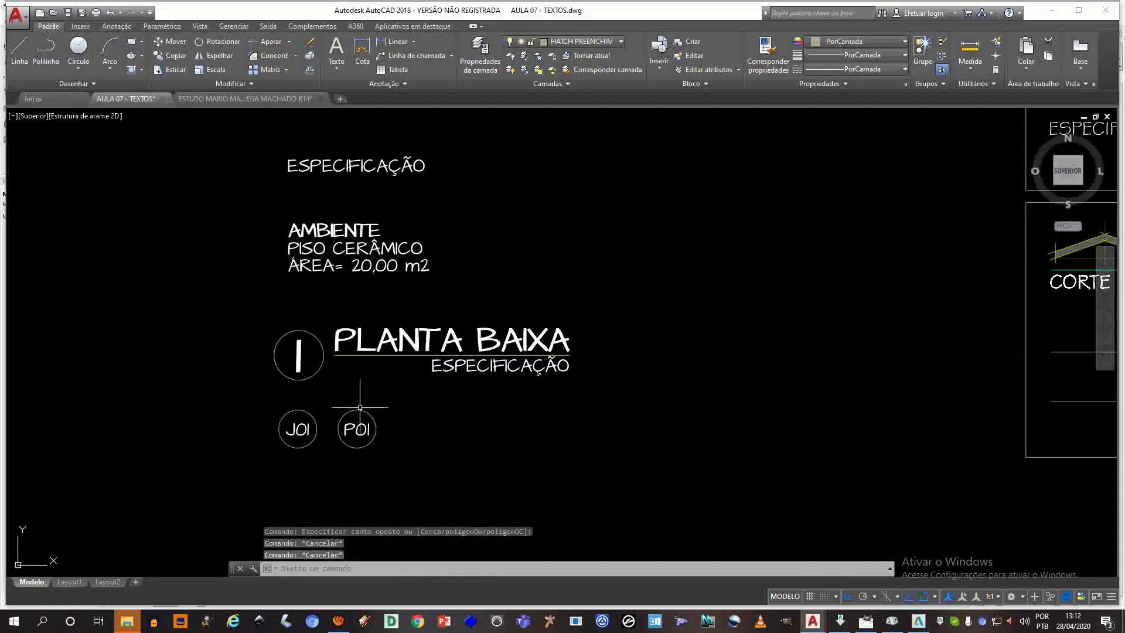
click(358, 411)
click(309, 409)
click(311, 376)
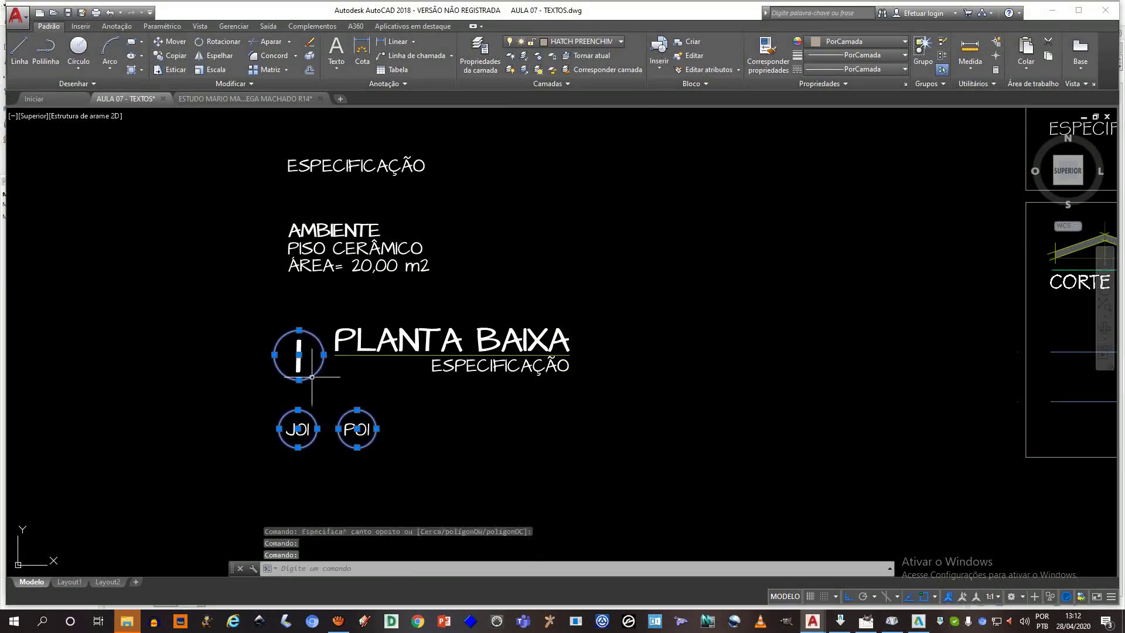
click(577, 42)
click(565, 112)
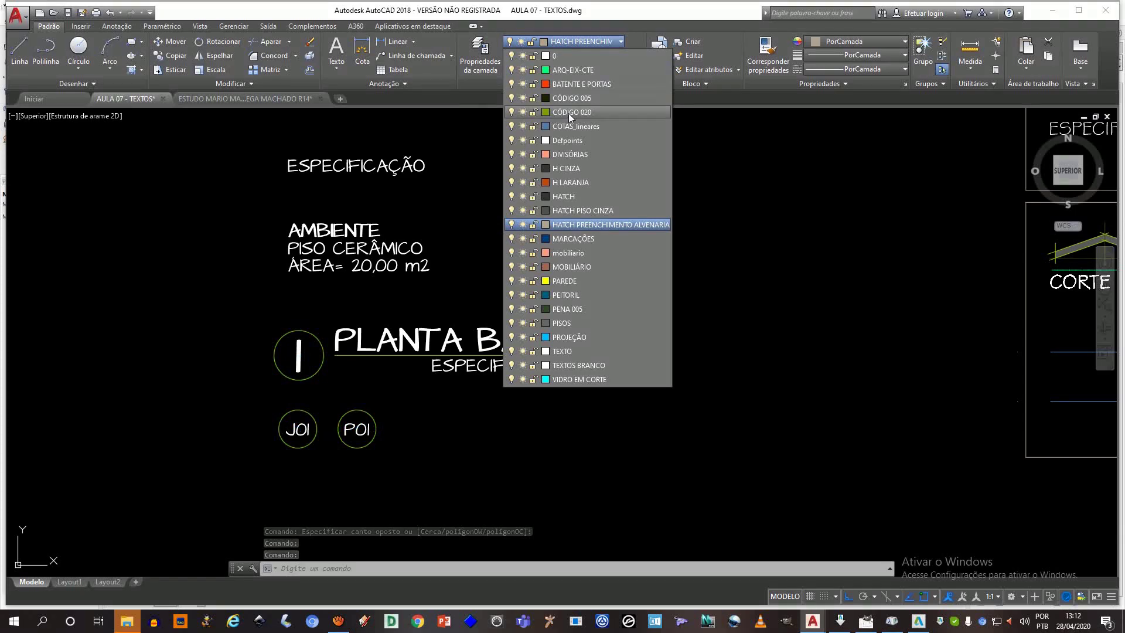
- Open the layer properties manager, enlarge it, and adjust the name, linetype and lineweight columns so their values are readable
click(480, 51)
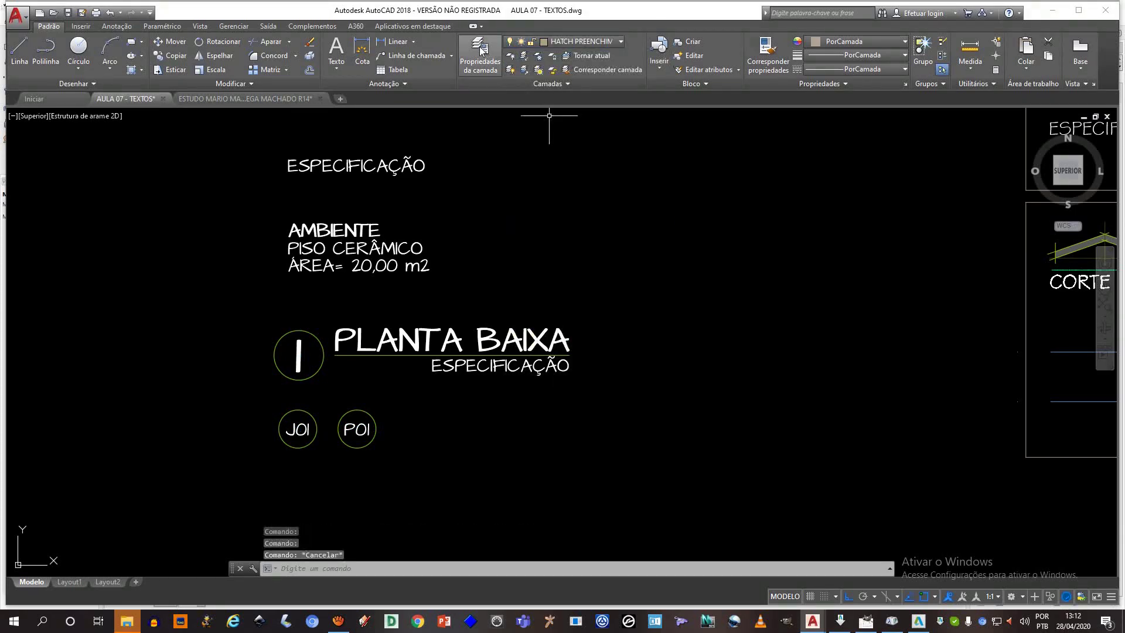
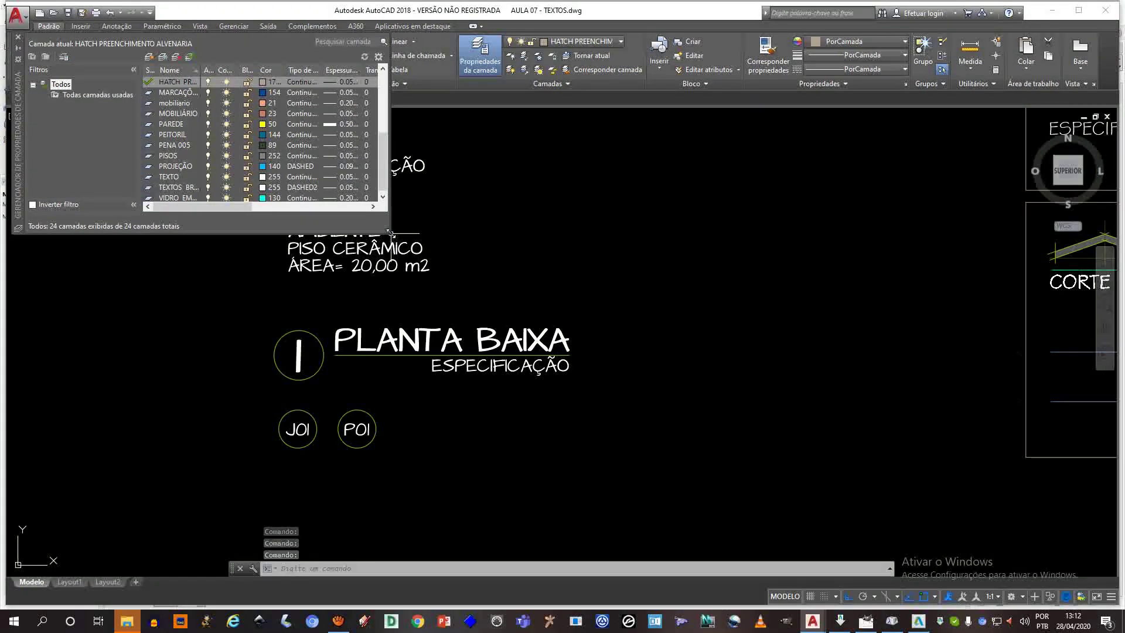
drag(390, 232, 567, 319)
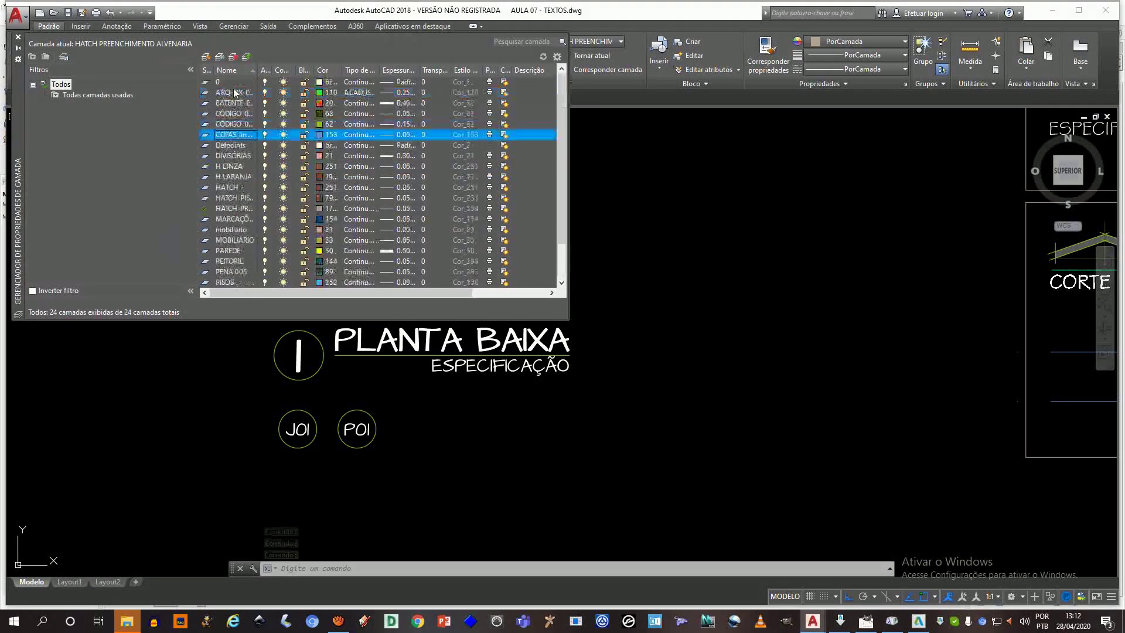
drag(258, 71, 281, 71)
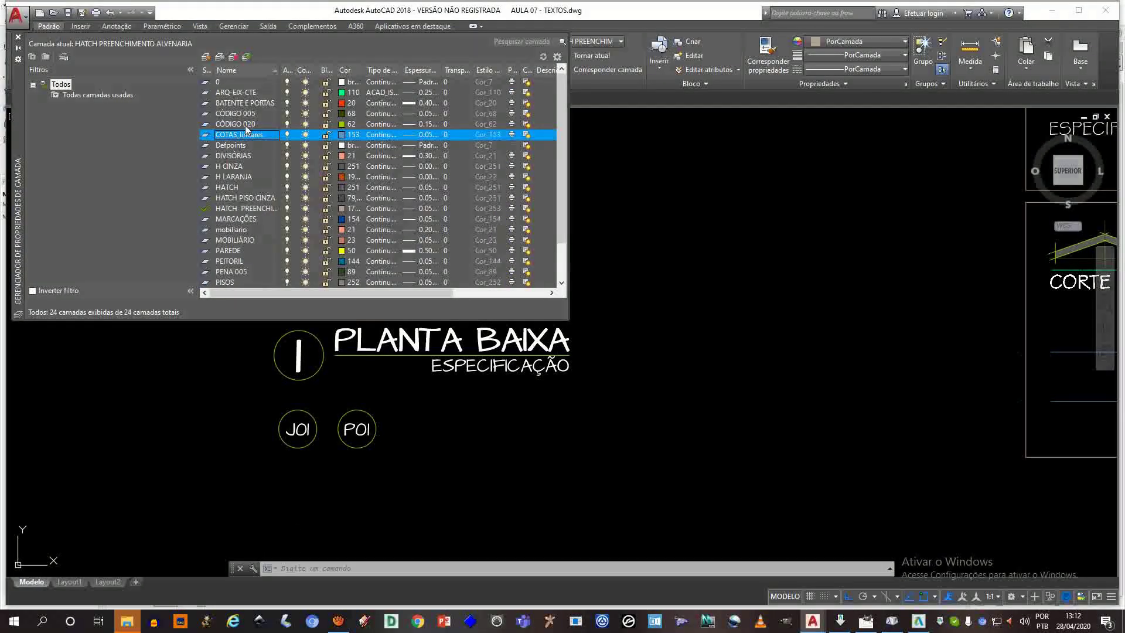
key(Up)
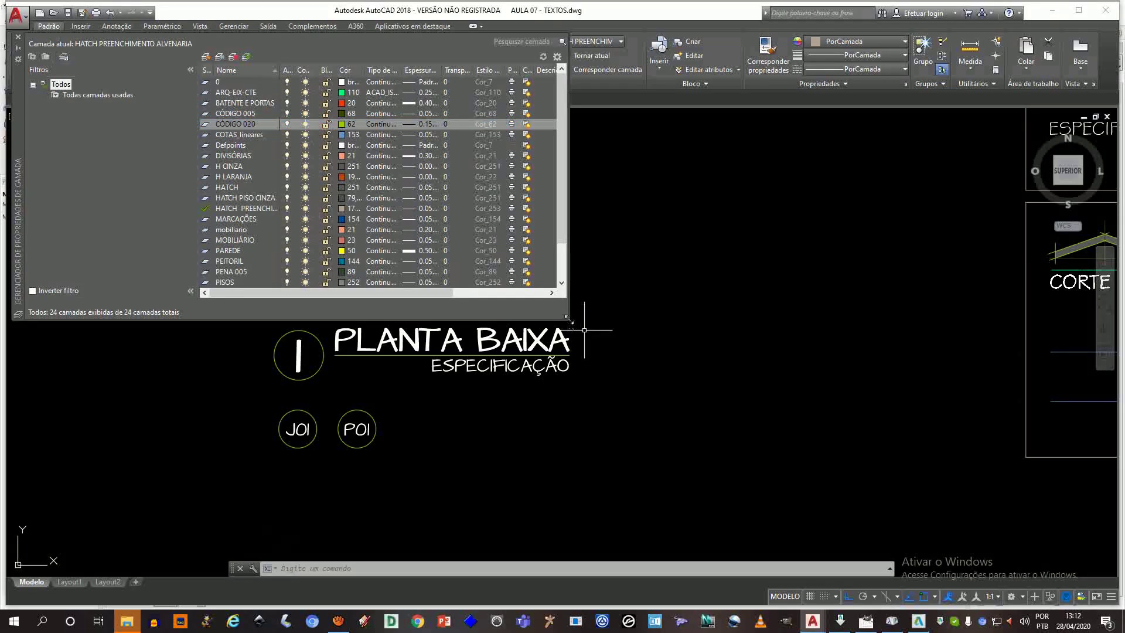
drag(567, 318, 749, 328)
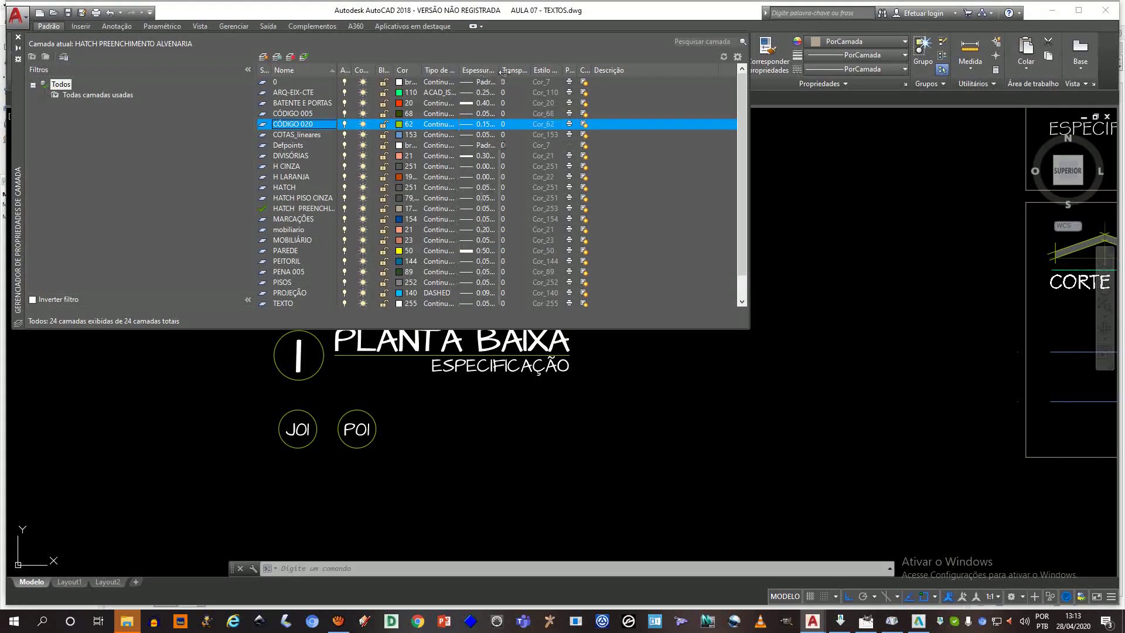
double_click(459, 70)
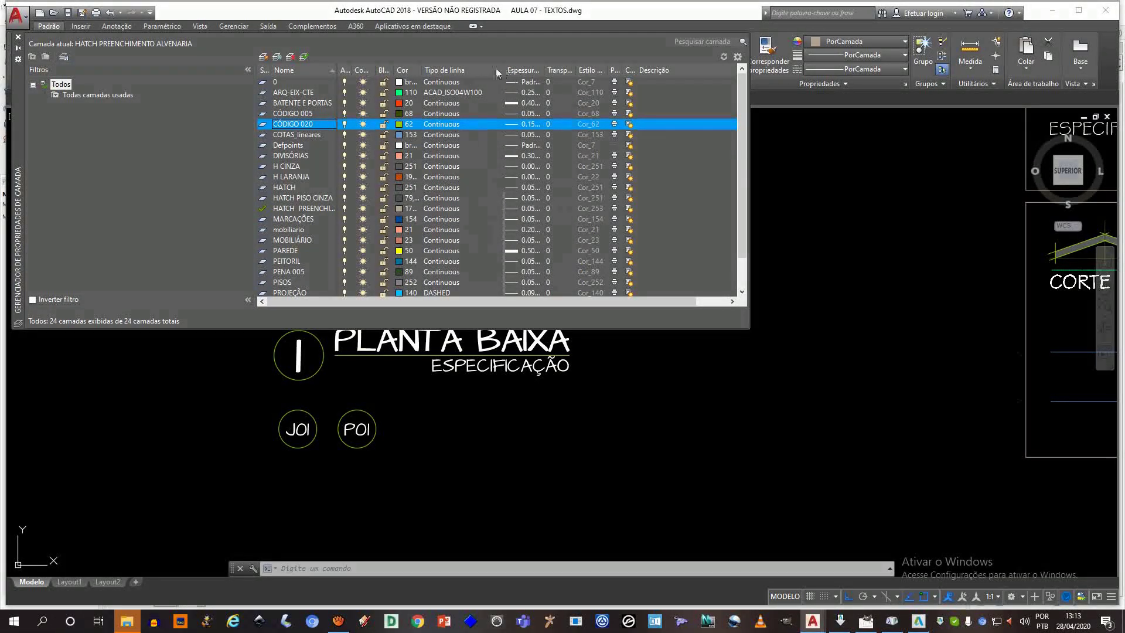
drag(498, 70, 475, 71)
double_click(521, 70)
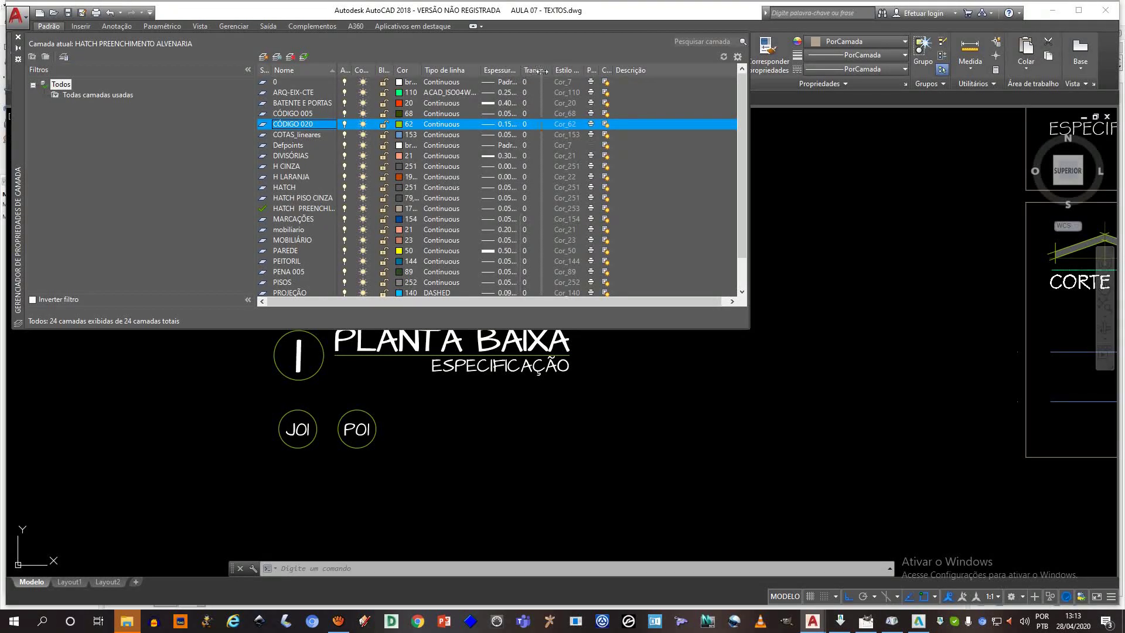
- Set the CÓDIGO 020 layer's lineweight to 0.20 mm and close the layer manager
click(515, 125)
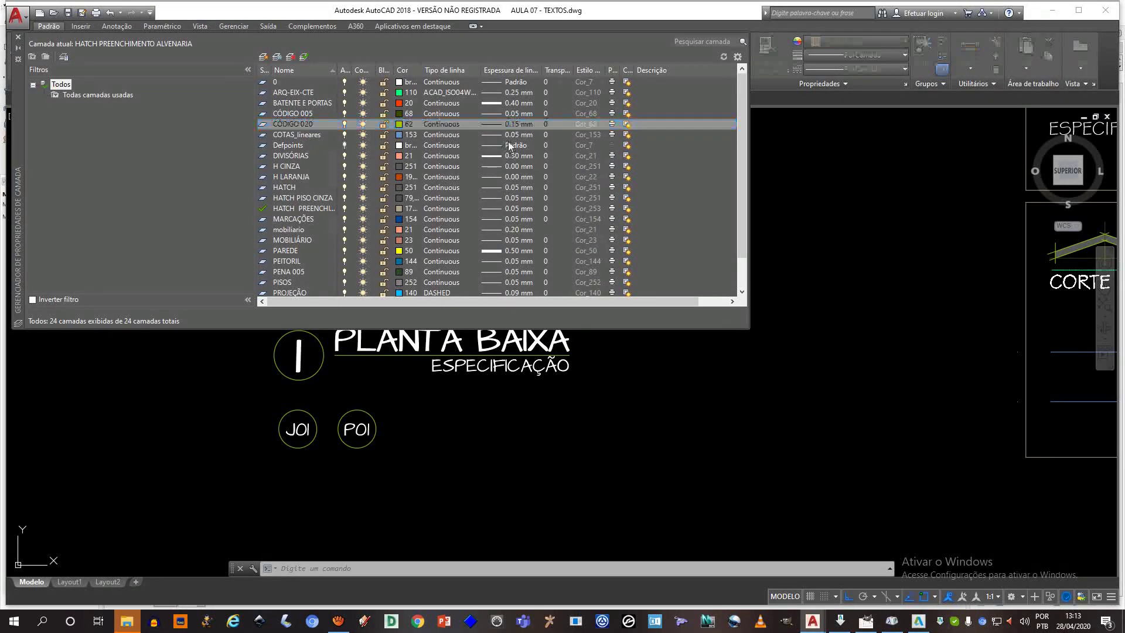
click(554, 307)
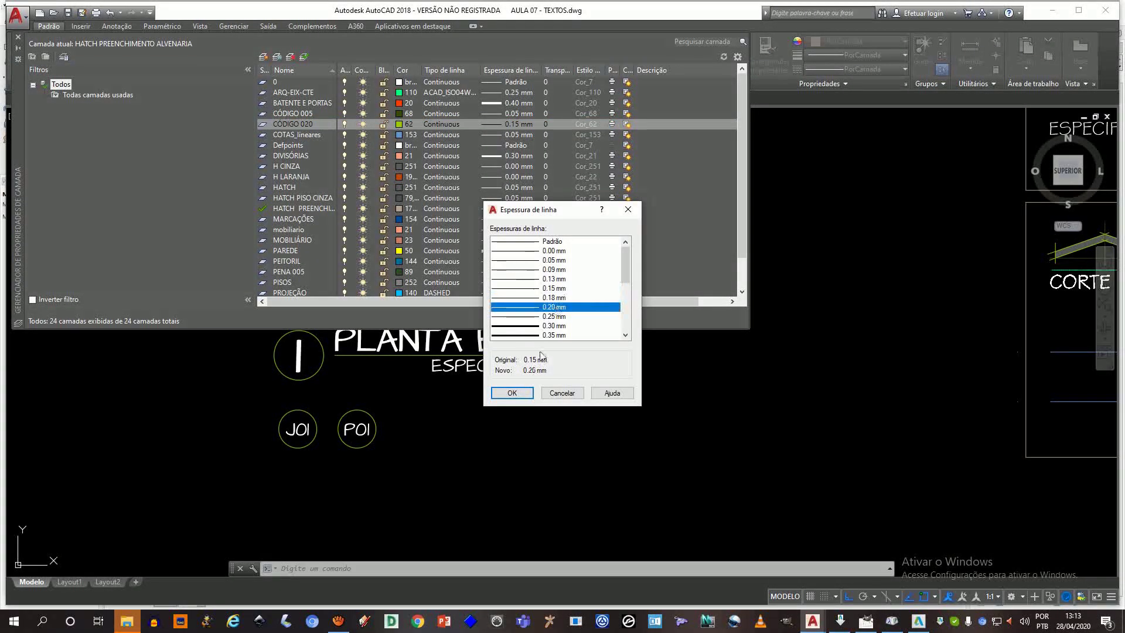
click(513, 397)
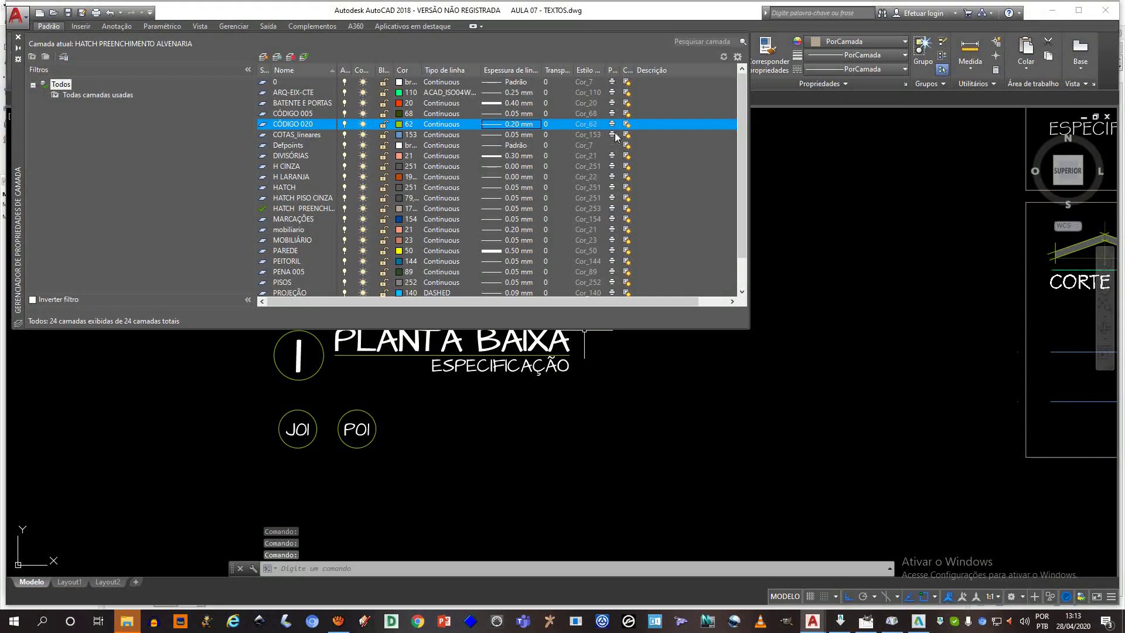
click(18, 38)
scroll(557, 390, down, 2)
mouse_move(558, 378)
middle_down()
mouse_move(390, 373)
mouse_move(367, 400)
middle_up()
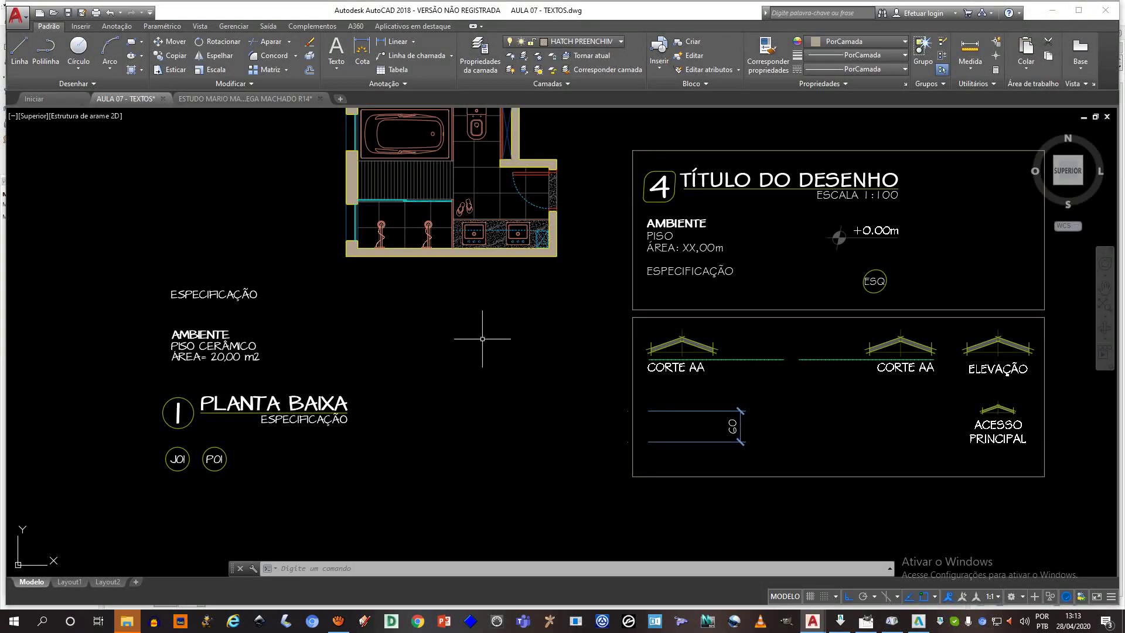
click(897, 243)
click(847, 230)
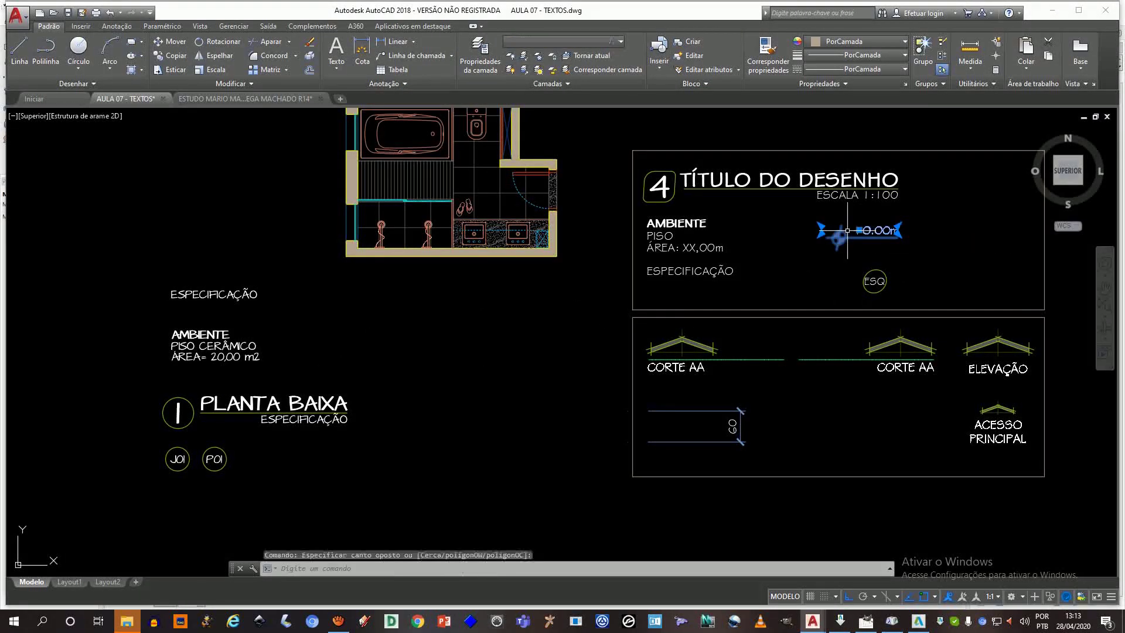
text(o)
key(Return)
click(839, 237)
key(Escape)
key(Escape)
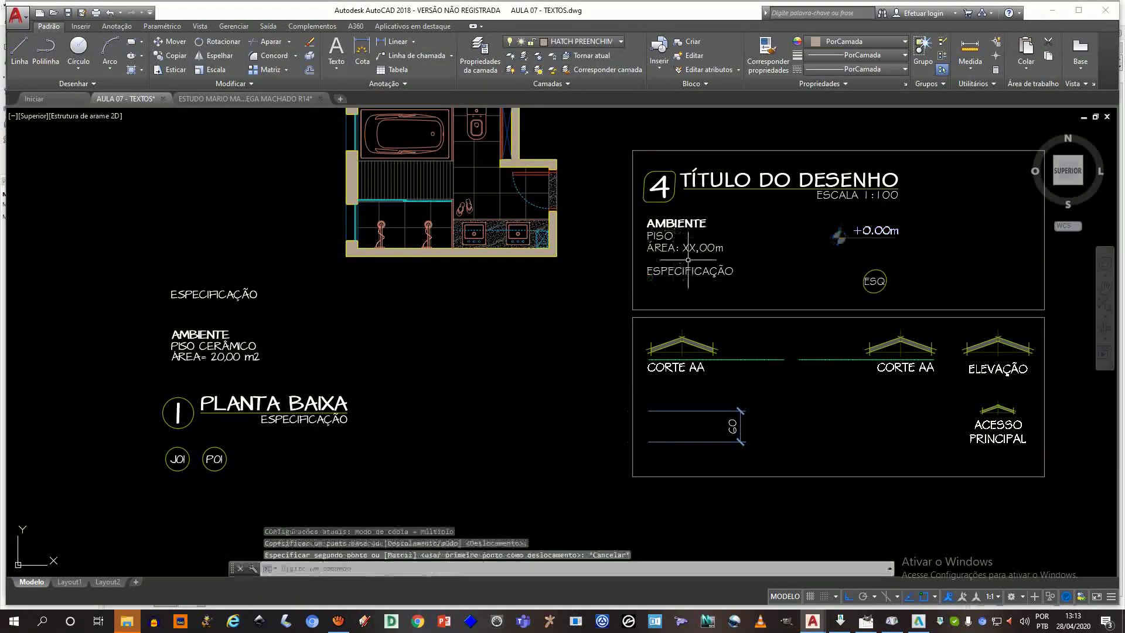
- Measure the radius of the reference +0.00m level symbol's circle and the area around its upper edge
scroll(864, 241, up, 4)
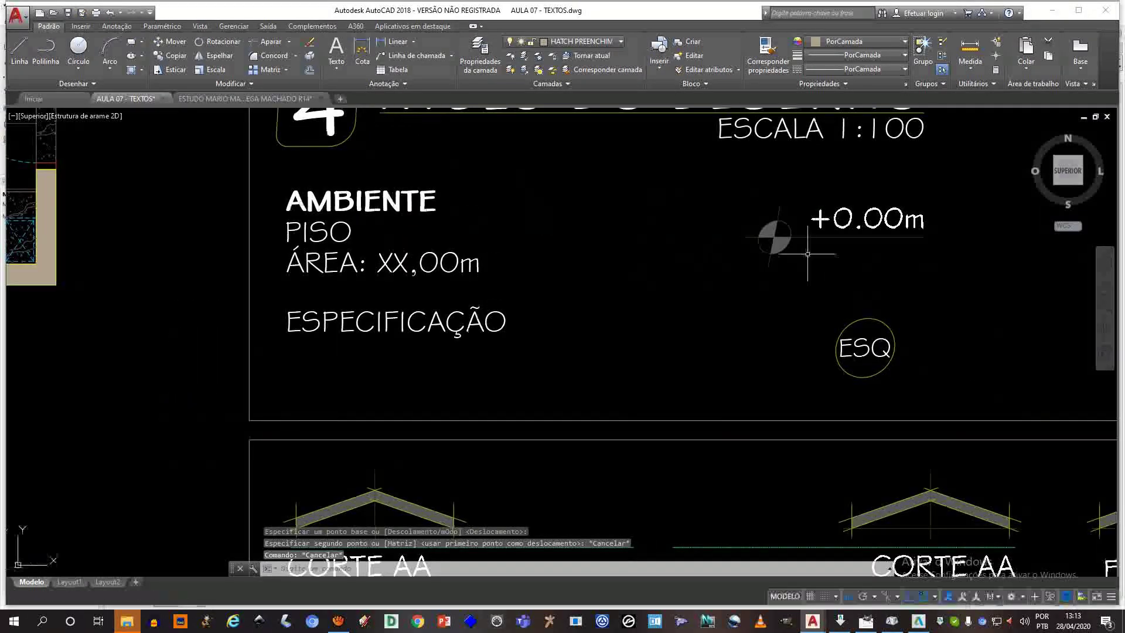
text(dist)
key(Return)
click(775, 237)
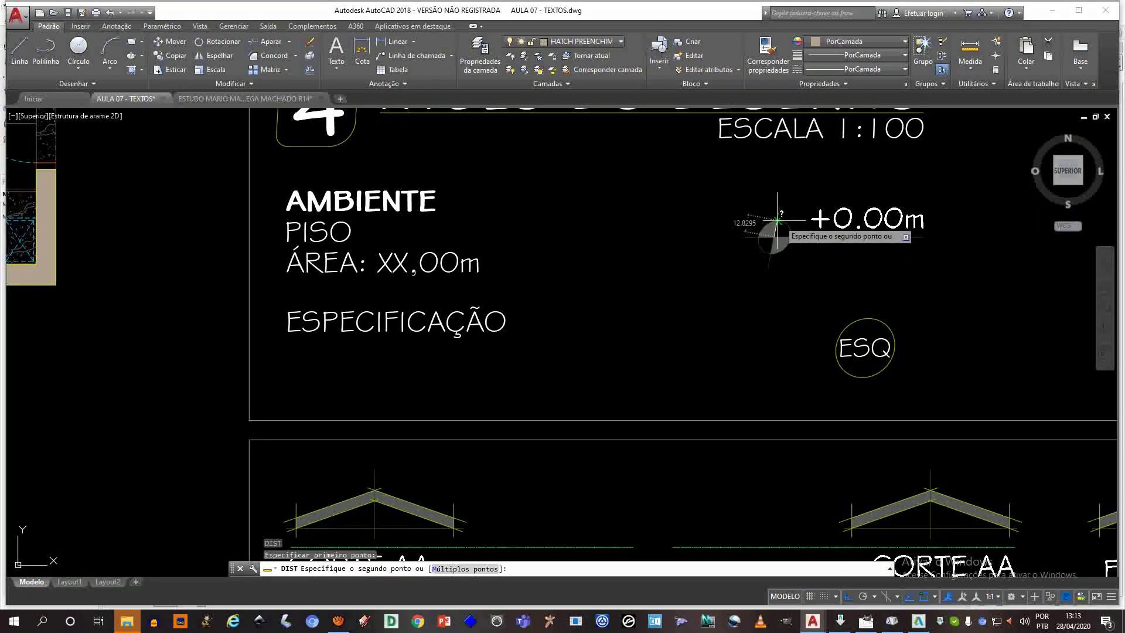
click(778, 230)
scroll(778, 231, down, 4)
scroll(778, 230, up, 4)
key(Return)
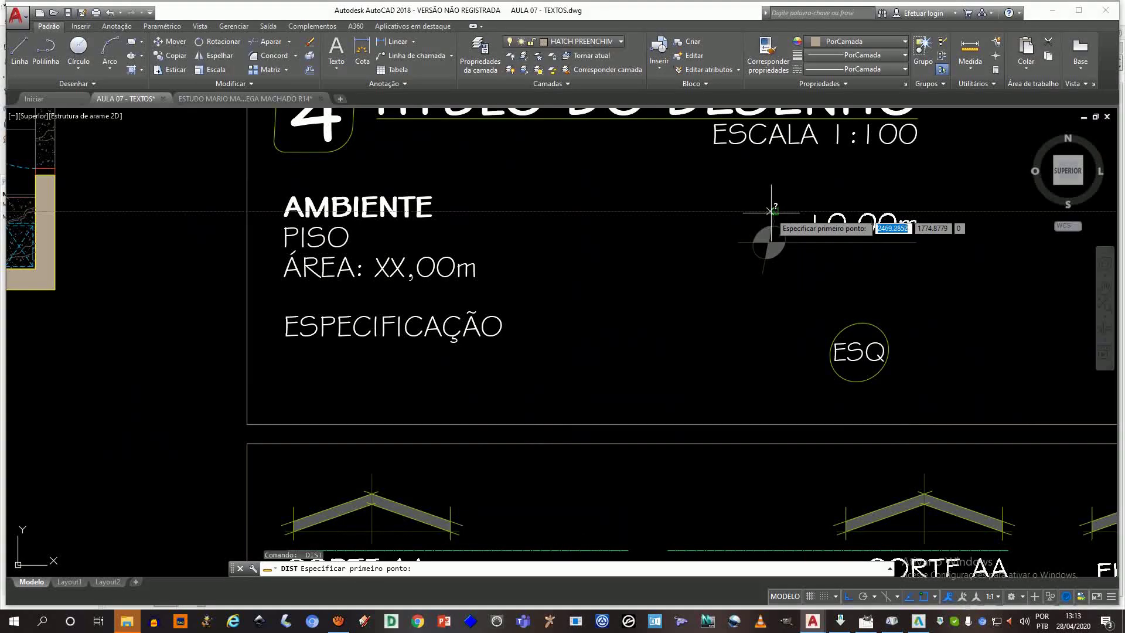
click(755, 226)
click(773, 225)
- Measure the level symbol's horizontal line from the circle's edge to its right end, and the vertical axis's extension above the circle
key(Return)
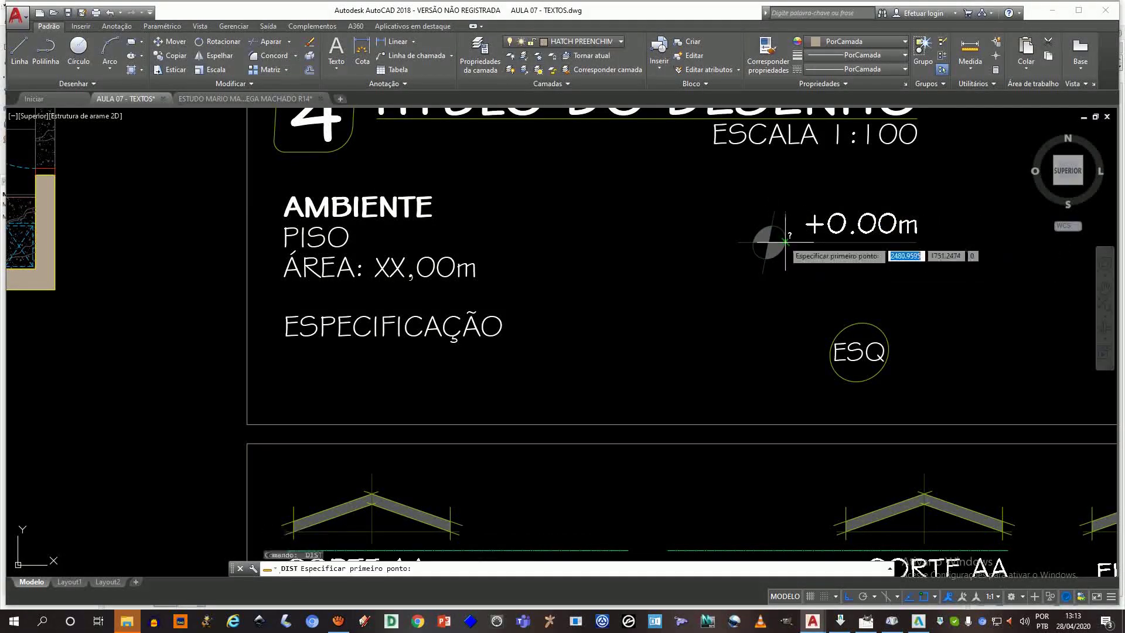
click(785, 239)
click(902, 240)
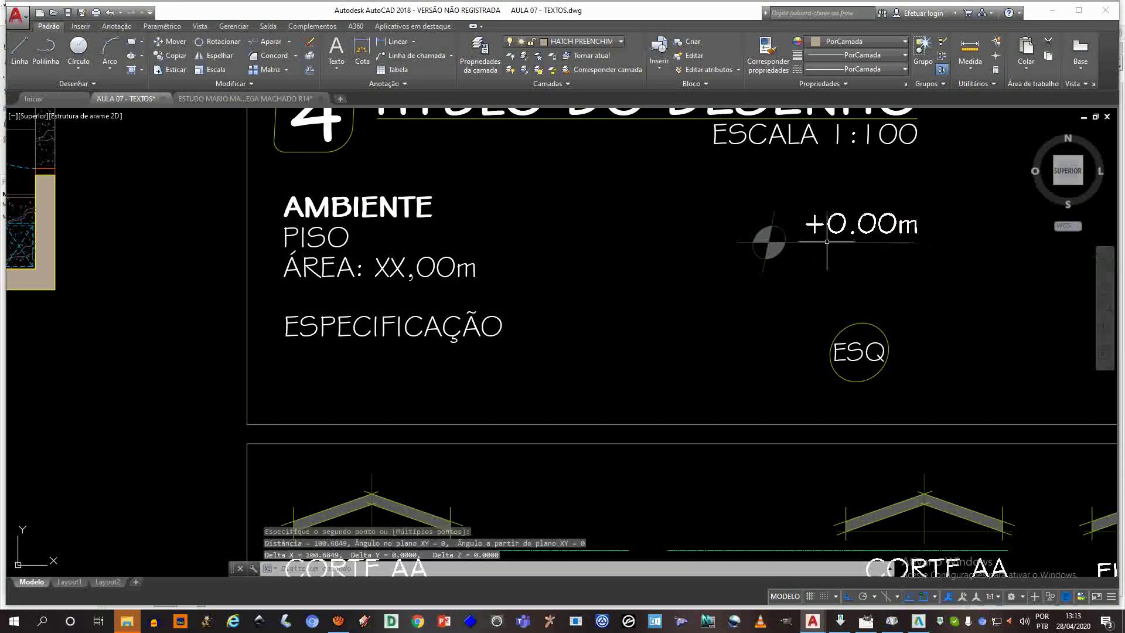
key(Return)
click(772, 225)
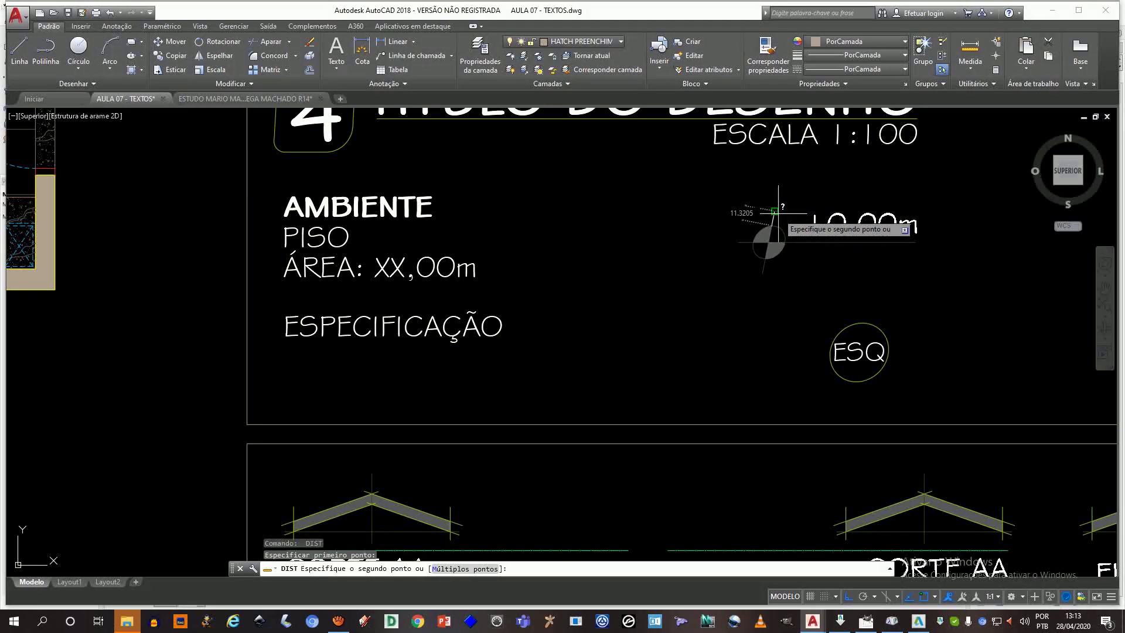
click(775, 221)
- Draw a circle with radius 12 to the right of the P01 tag
scroll(775, 221, down, 6)
scroll(461, 345, up, 3)
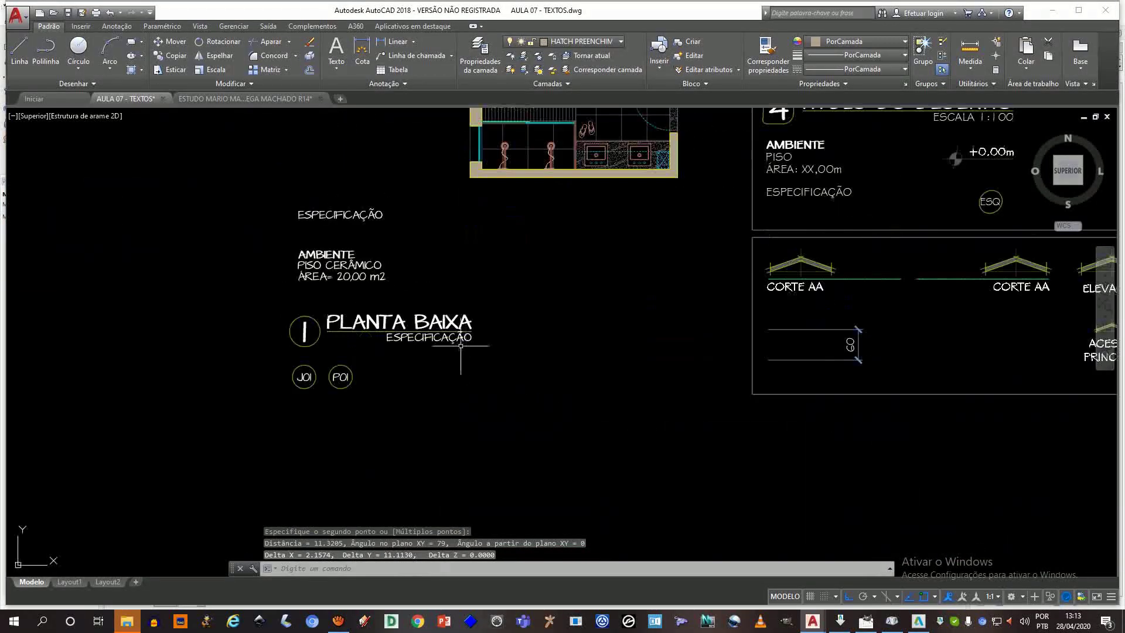
click(79, 46)
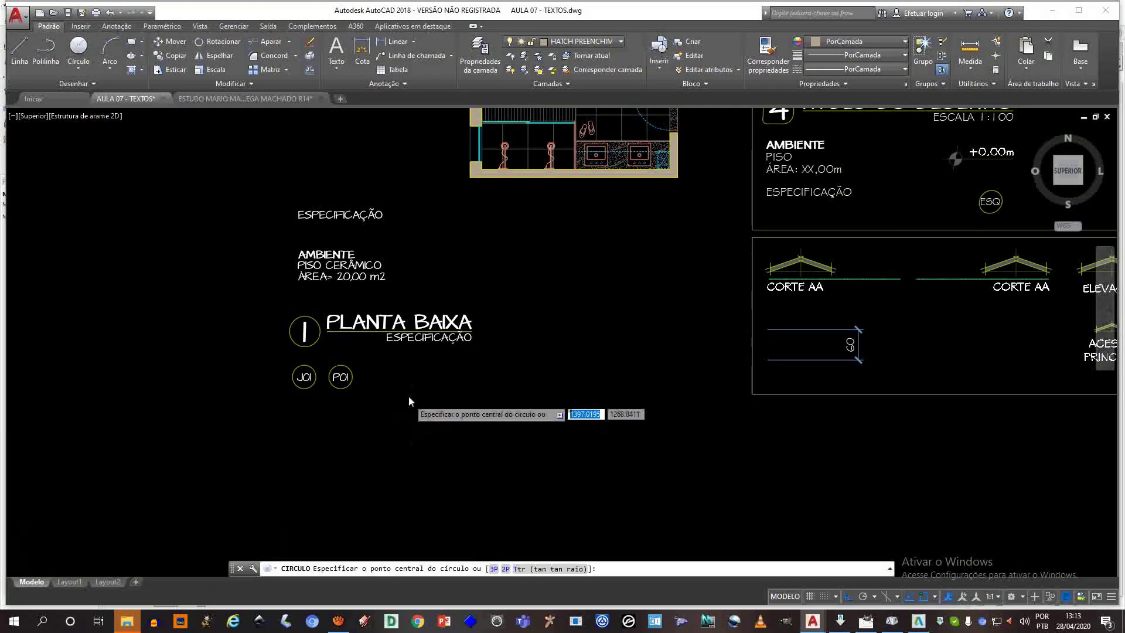
scroll(412, 399, up, 3)
click(399, 365)
text(12)
key(Return)
key(Escape)
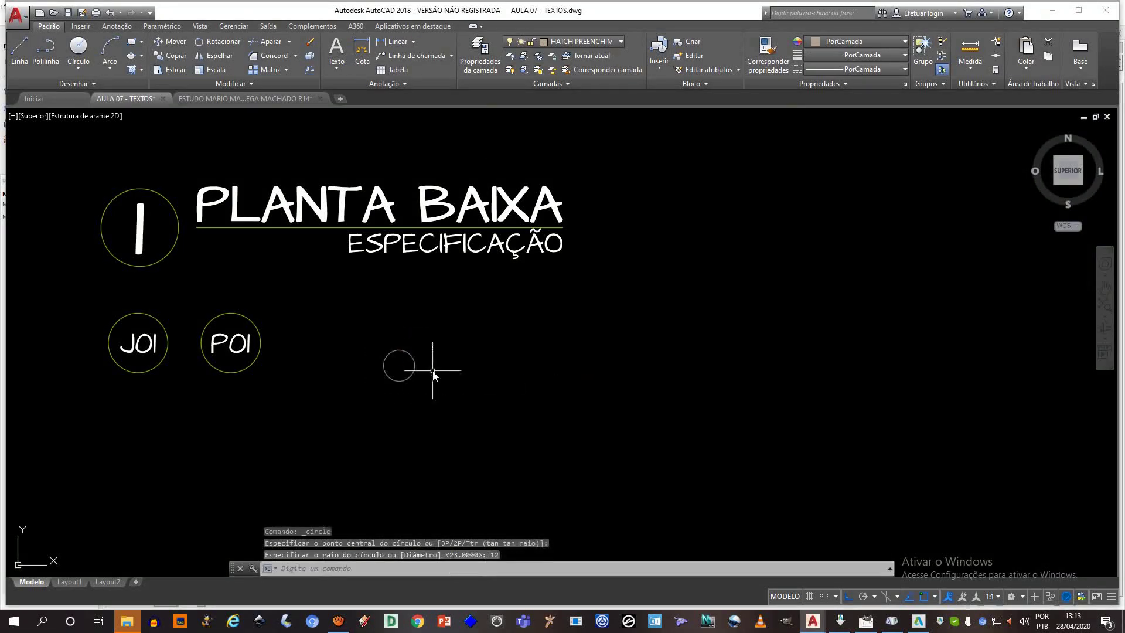
- Draw a vertical line from the new circle's centre to its top, extending 12 beyond the circle
scroll(432, 372, down, 3)
scroll(432, 373, up, 2)
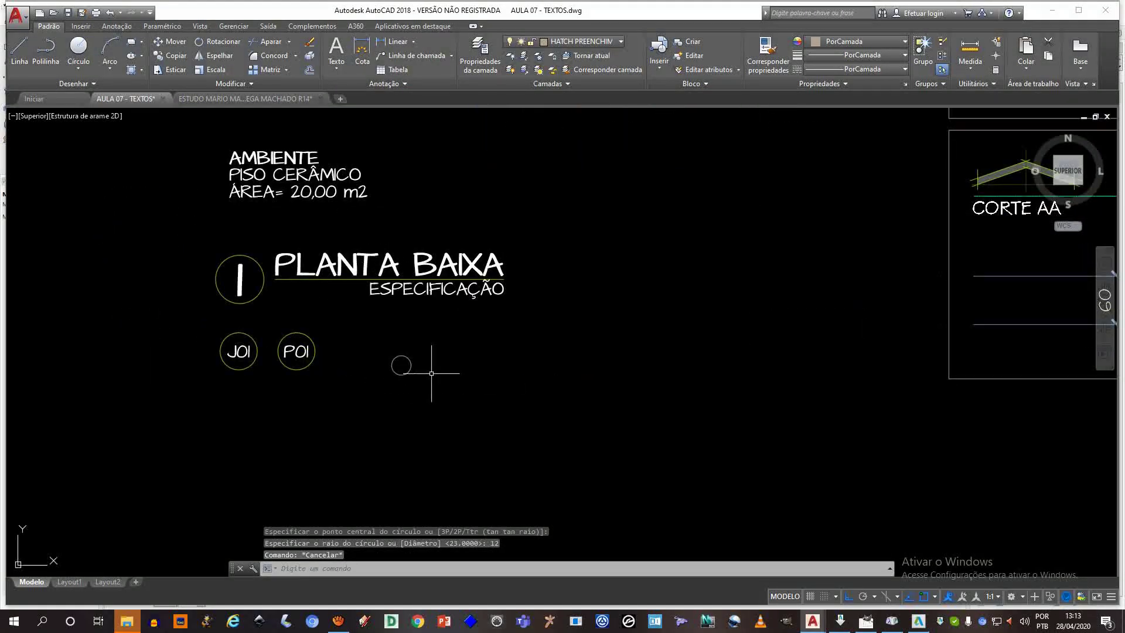
text(l)
key(Return)
scroll(402, 362, up, 2)
click(402, 364)
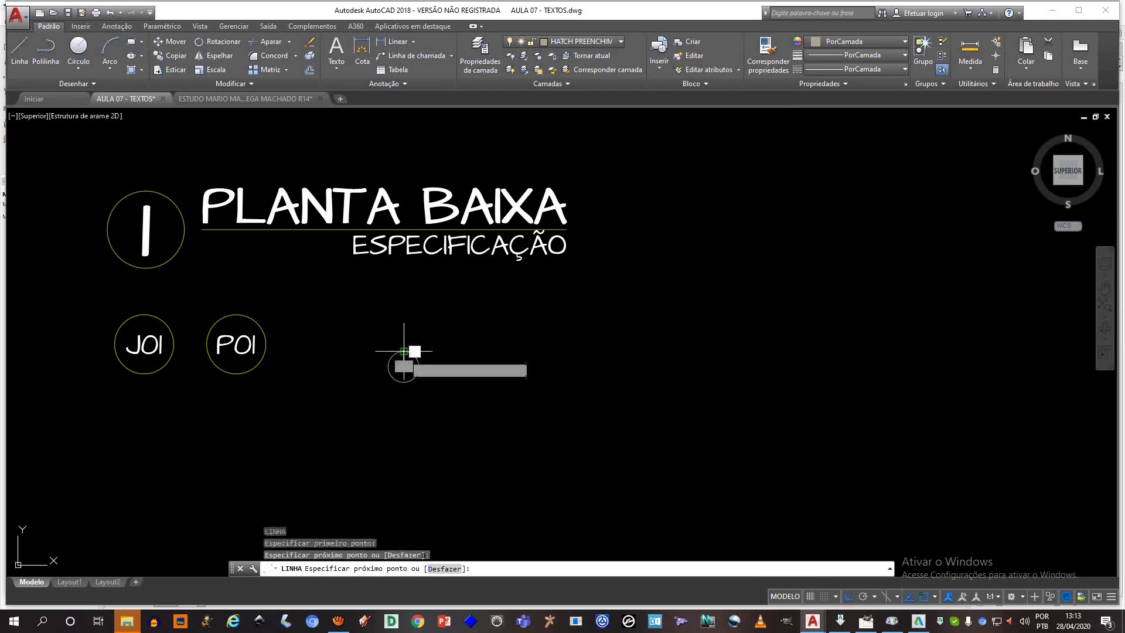
scroll(407, 334, up, 4)
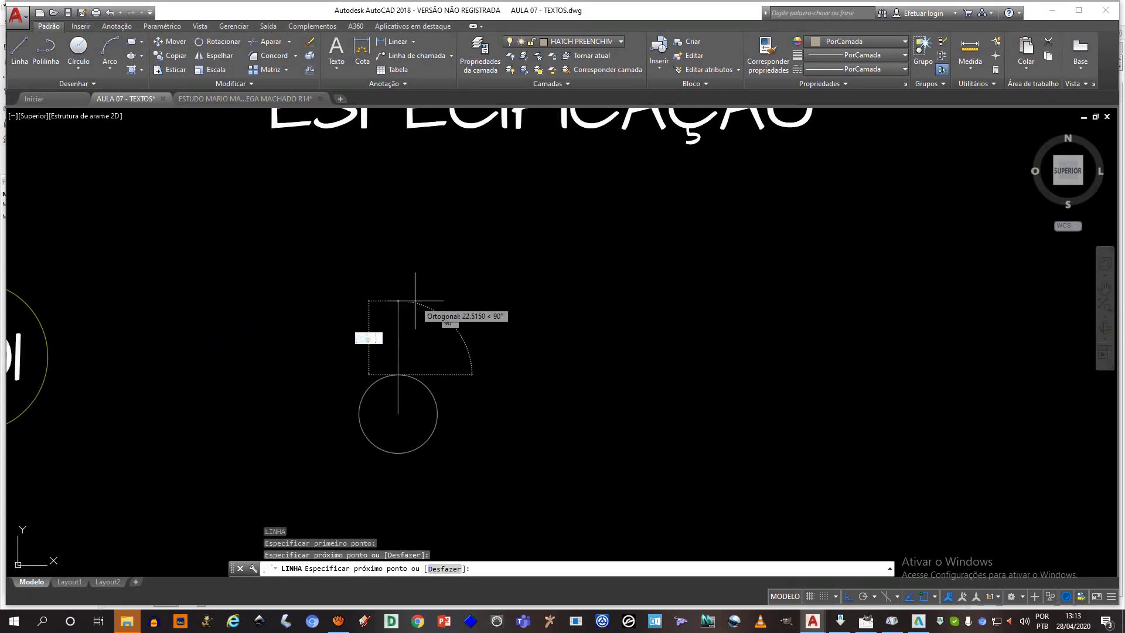
text(12)
key(Return)
key(Escape)
- Draw a horizontal line from the circle's centre to its left edge, extending 12 beyond the circle
scroll(407, 324, down, 2)
text(l)
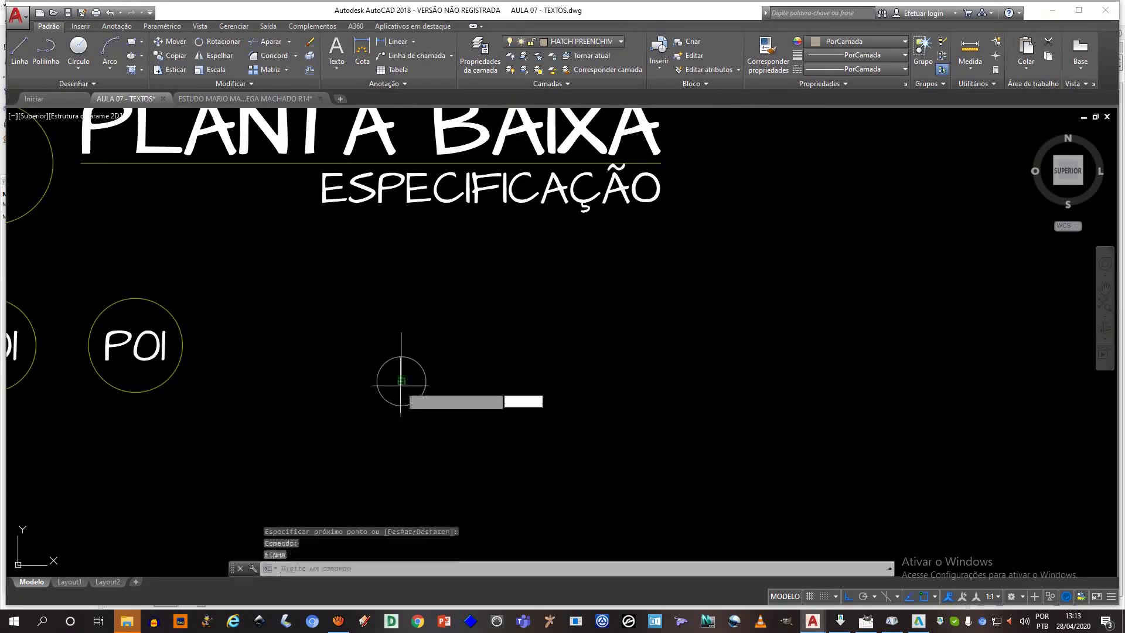
key(Return)
click(401, 380)
text(12)
key(Return)
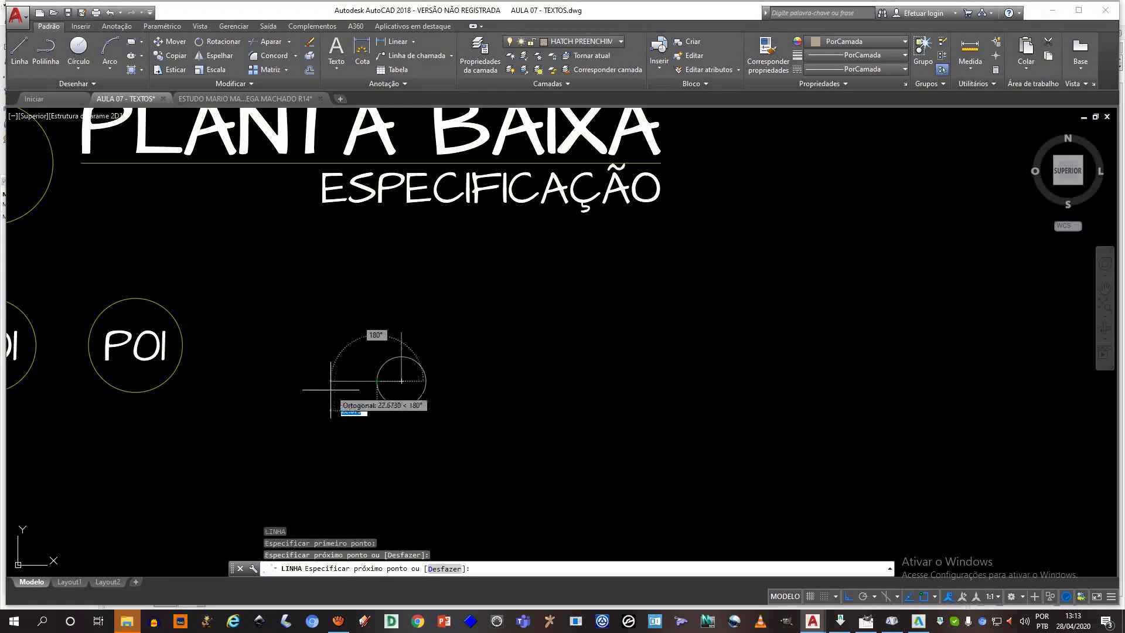
text(12)
key(Return)
key(Escape)
- Draw a vertical line from the circle's centre to its bottom, extending 12 beyond the circle
text(l)
key(Return)
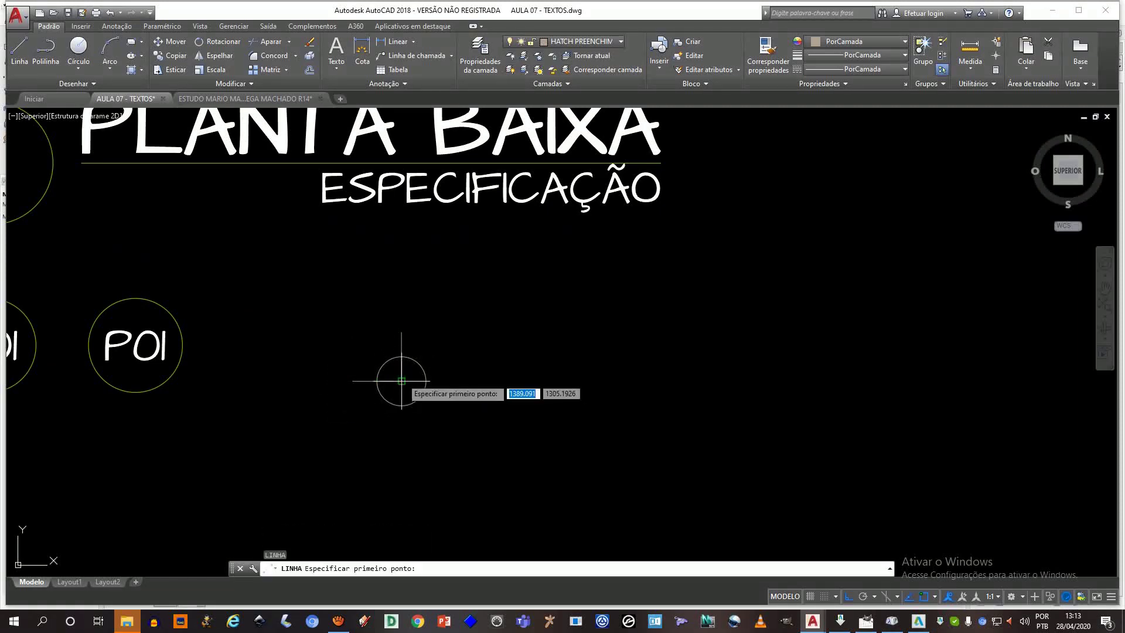
click(401, 381)
text(12)
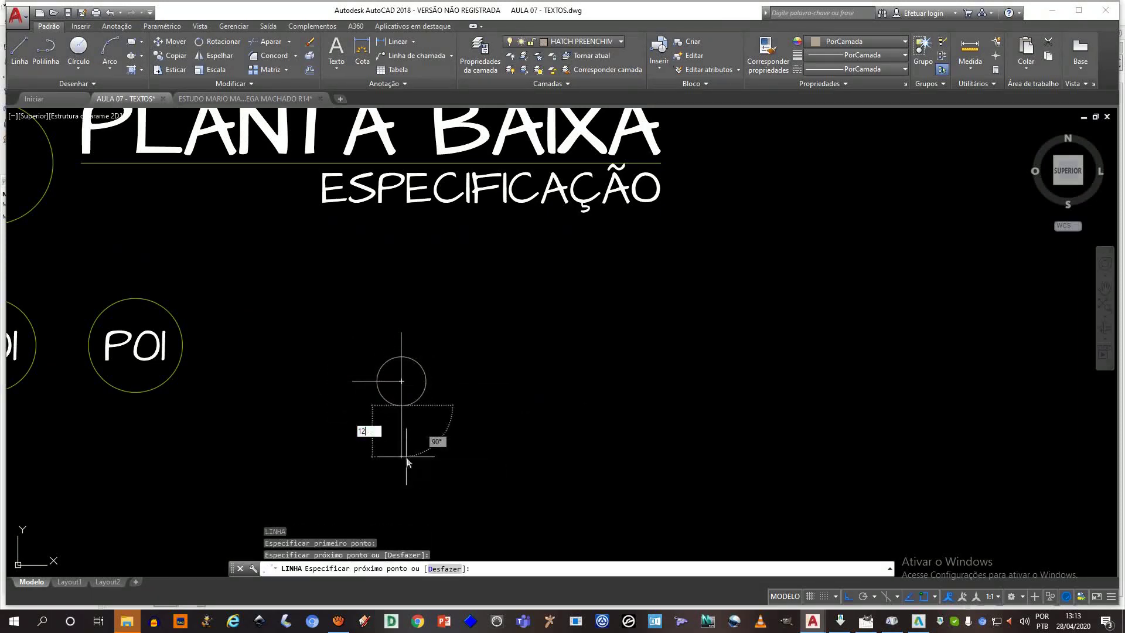
key(Return)
key(Escape)
- Draw a horizontal line from the circle's centre to its right edge, extending 100 beyond the circle
text(l)
key(Return)
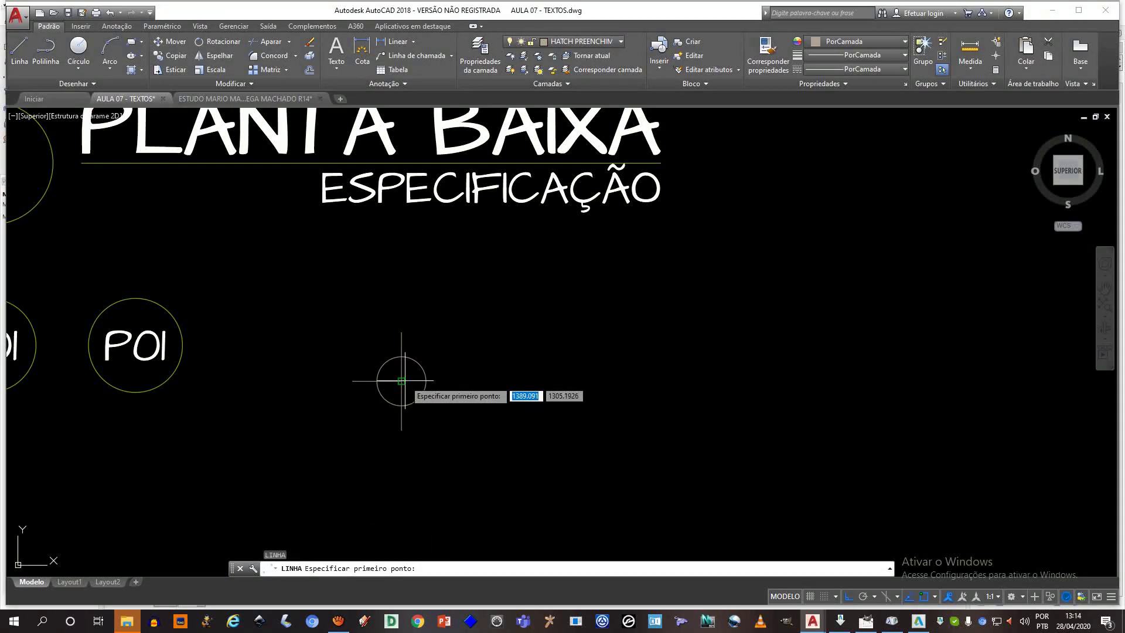
click(402, 381)
click(422, 381)
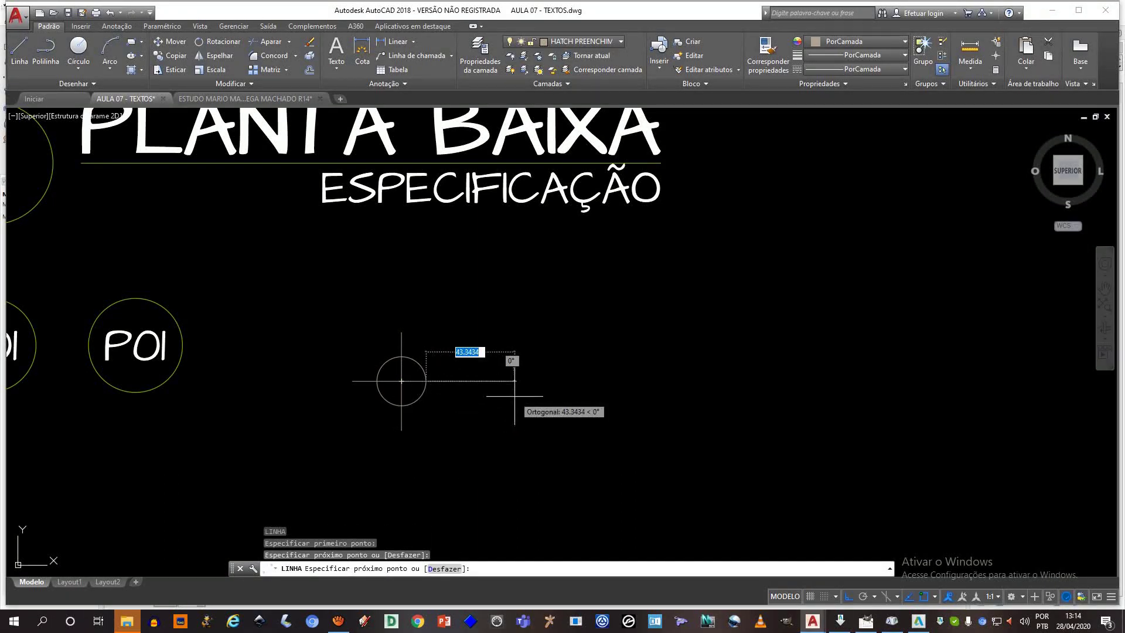
text(100)
key(Return)
key(Escape)
- Explode the reference level symbol beside +0.00m and select its horizontal line
scroll(516, 390, down, 5)
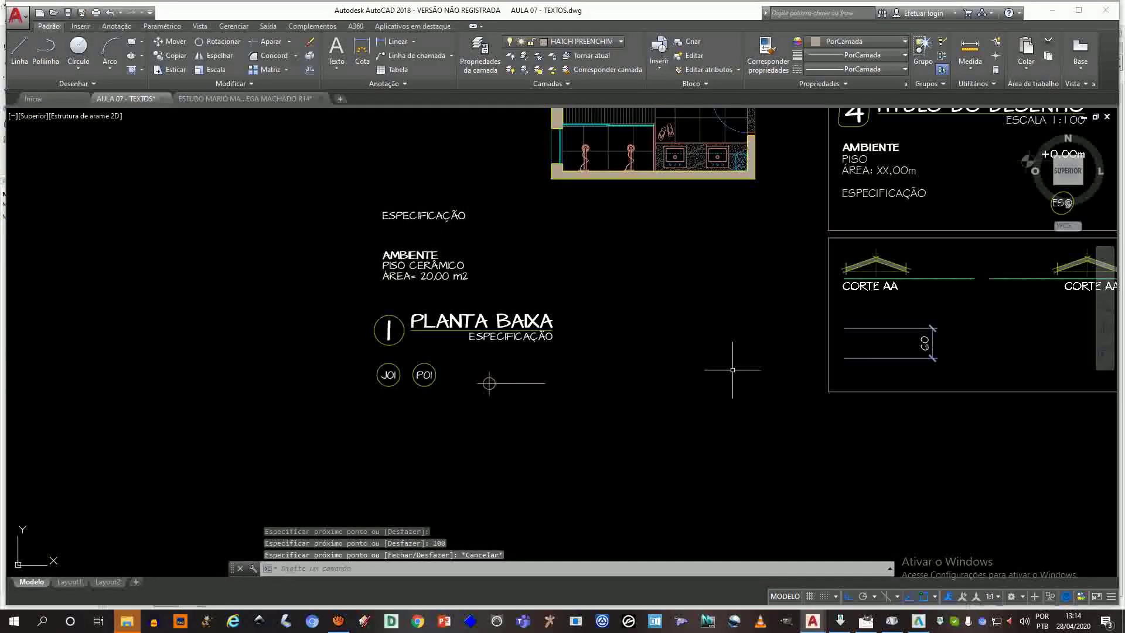
middle_drag(728, 372, 596, 396)
click(933, 177)
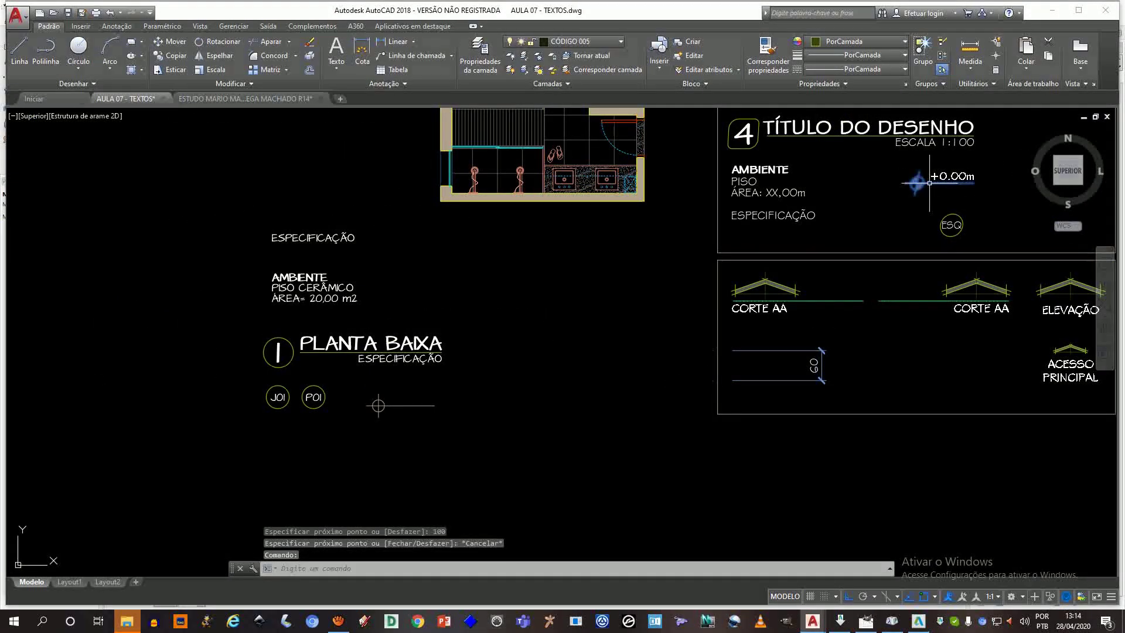
text(x)
key(Return)
scroll(935, 179, up, 2)
click(939, 183)
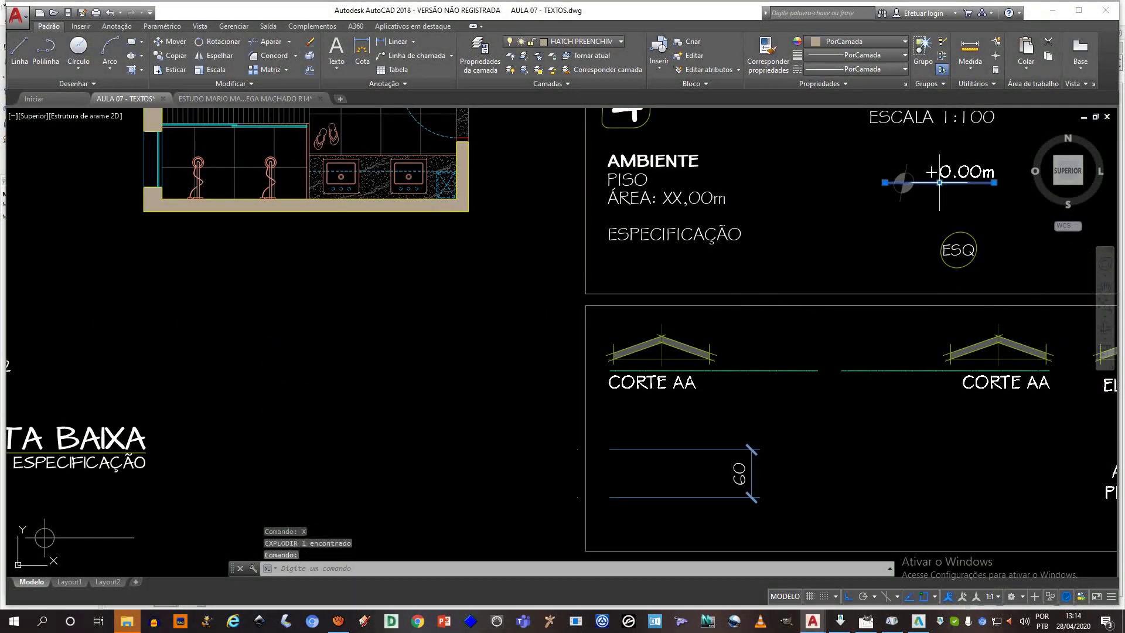
- Assign the level symbol's circle and crossing lines to the CÓDIGO 005 layer
key(Escape)
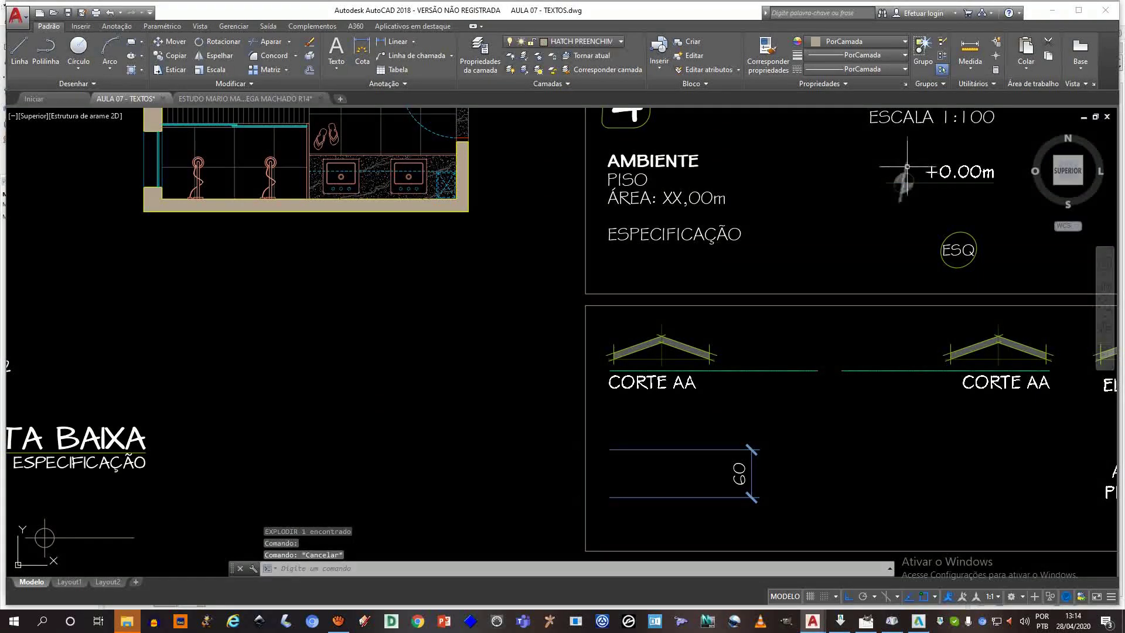
key(Escape)
mouse_move(524, 373)
middle_down()
mouse_move(781, 206)
mouse_move(822, 211)
middle_up()
click(284, 328)
click(487, 441)
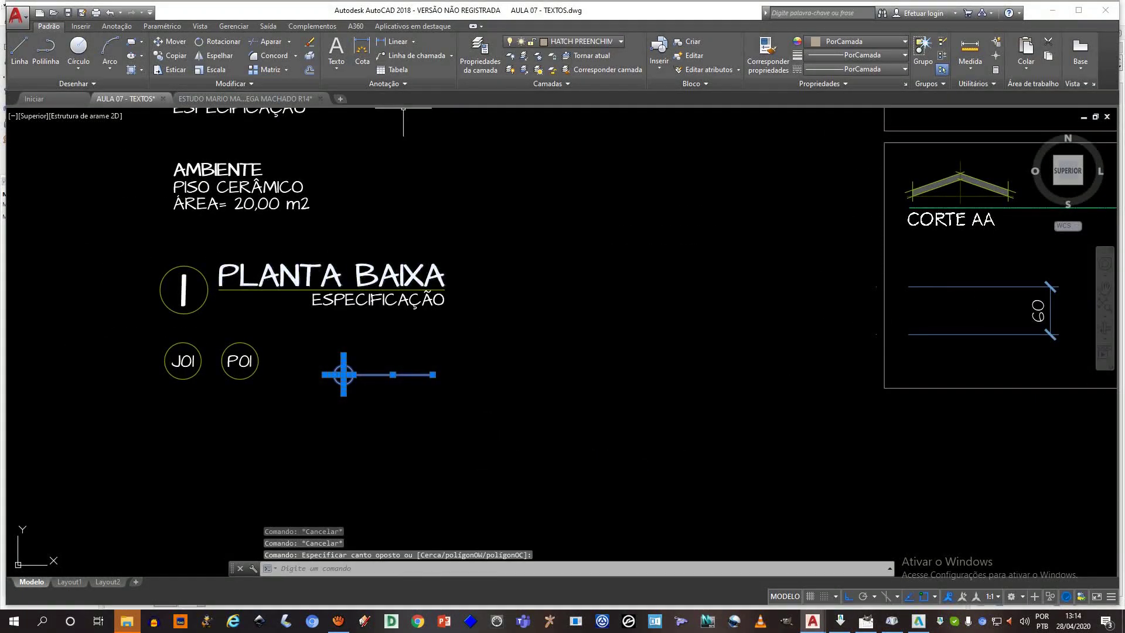
click(556, 42)
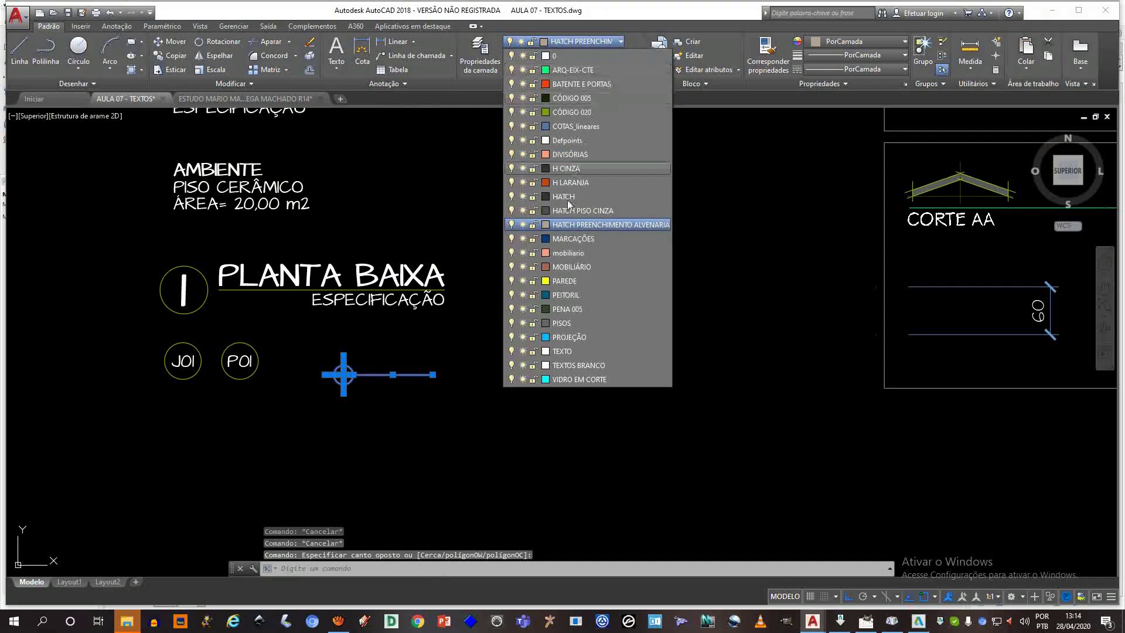
click(585, 97)
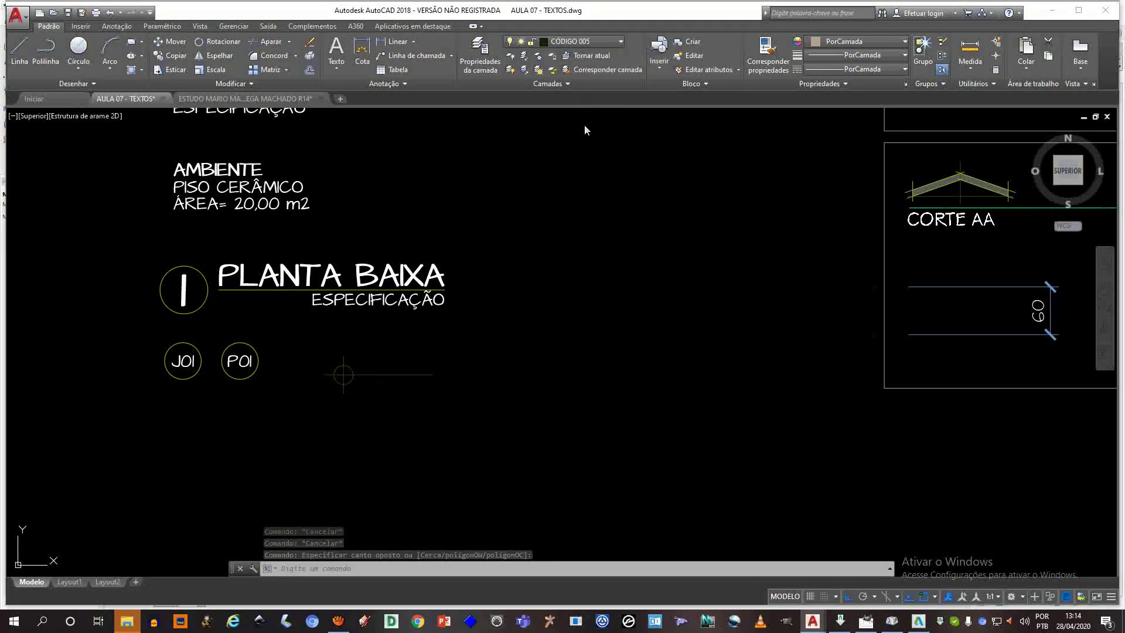
key(Escape)
click(322, 347)
click(533, 361)
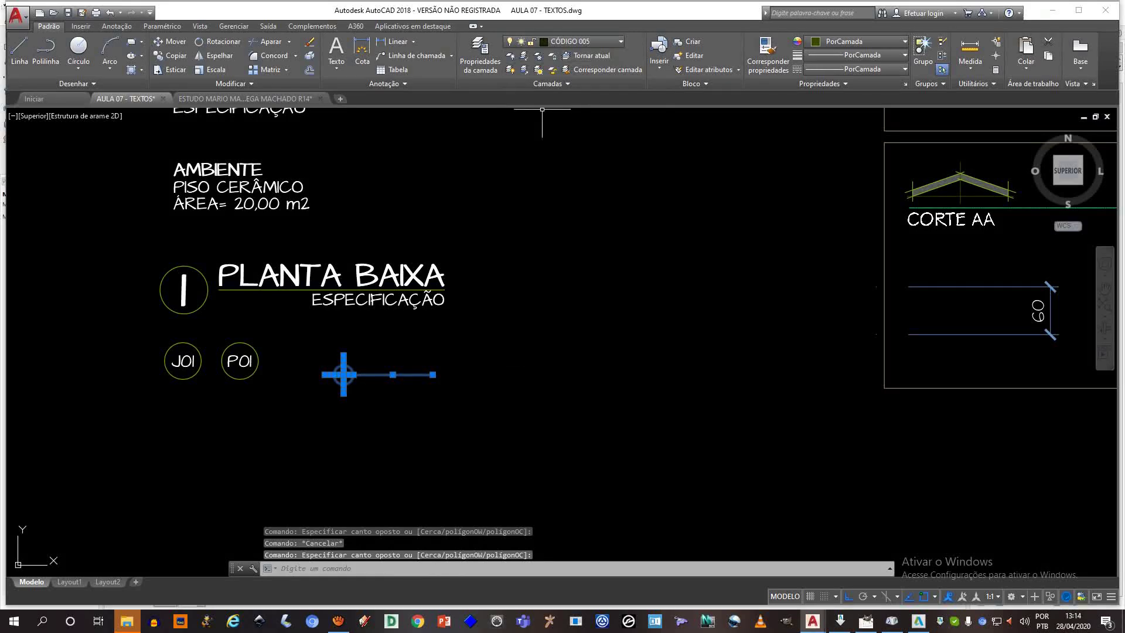
key(Escape)
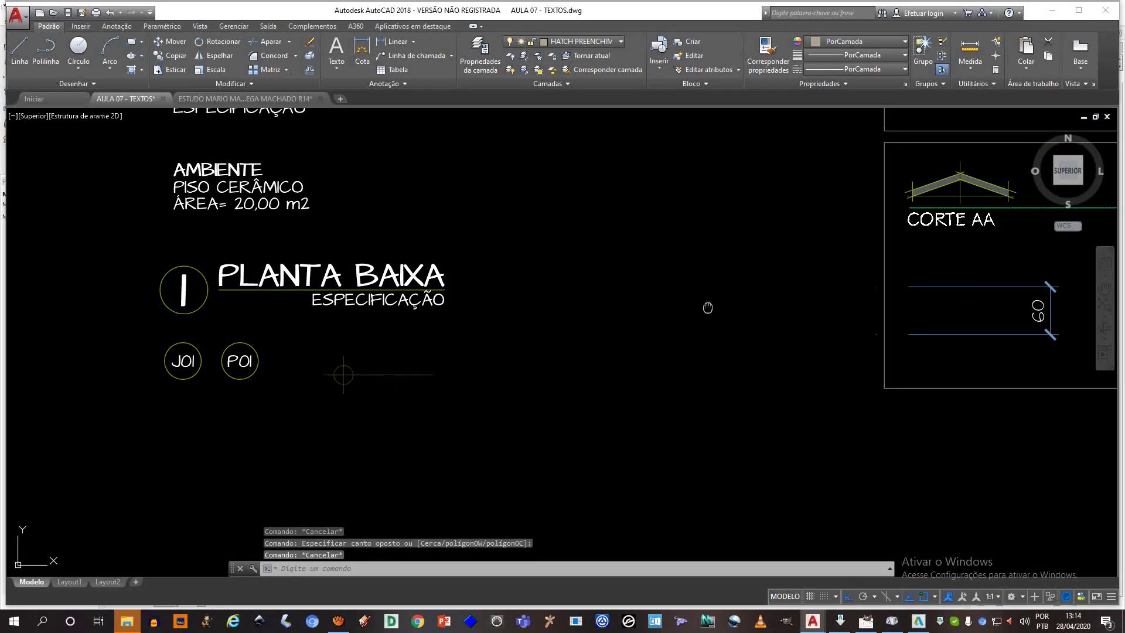
- Copy the standalone ESPECIFICAÇÃO text from above the AMBIENTE label to the far end of the level symbol's horizontal line
mouse_move(708, 307)
middle_down()
mouse_move(582, 339)
mouse_move(767, 321)
middle_up()
scroll(410, 345, down, 3)
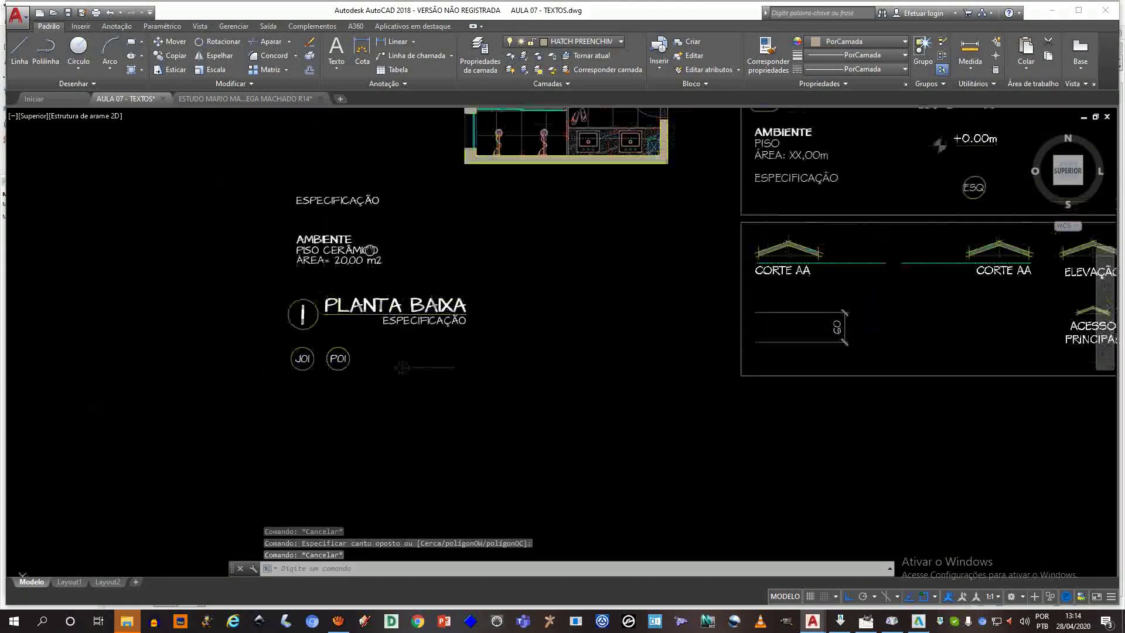
click(334, 200)
middle_drag(474, 235, 390, 260)
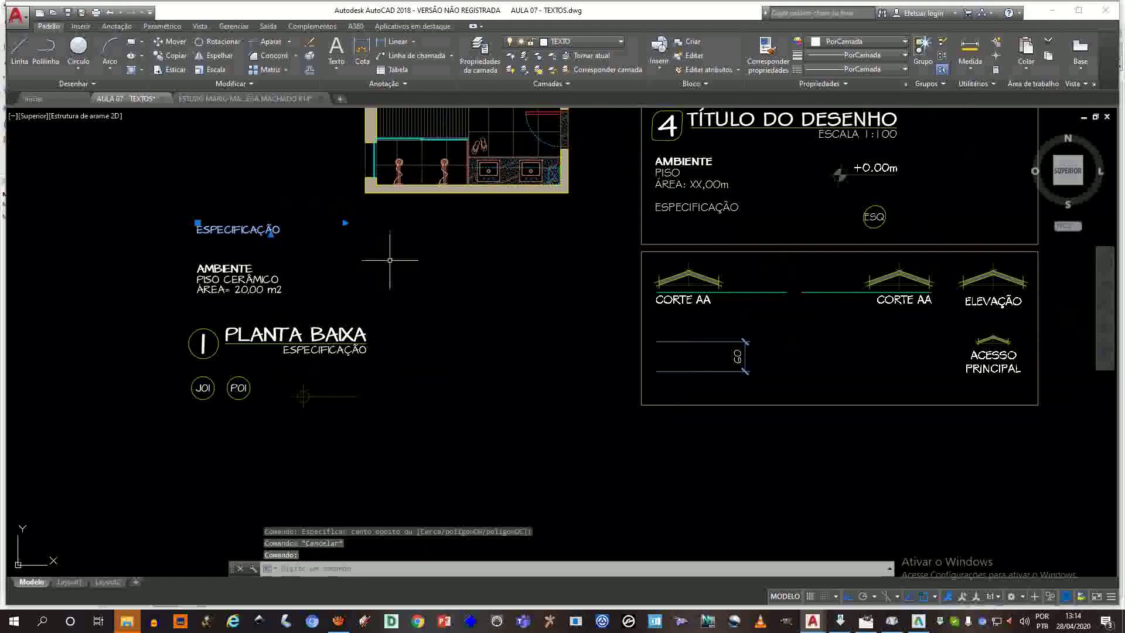
text(cp)
key(Return)
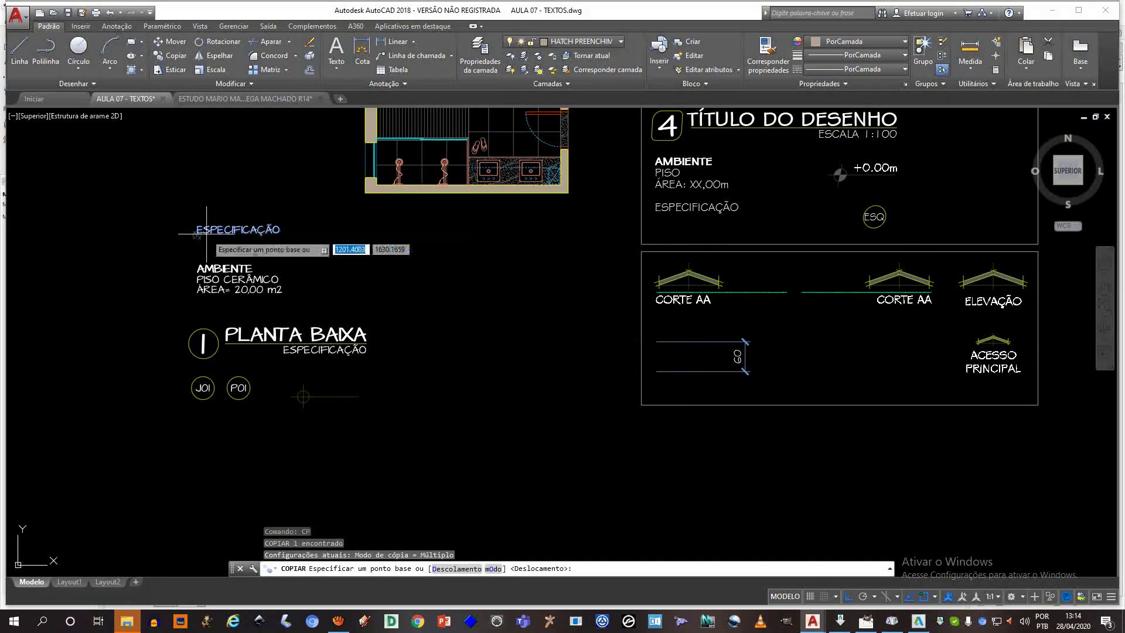
click(205, 235)
click(366, 400)
key(Escape)
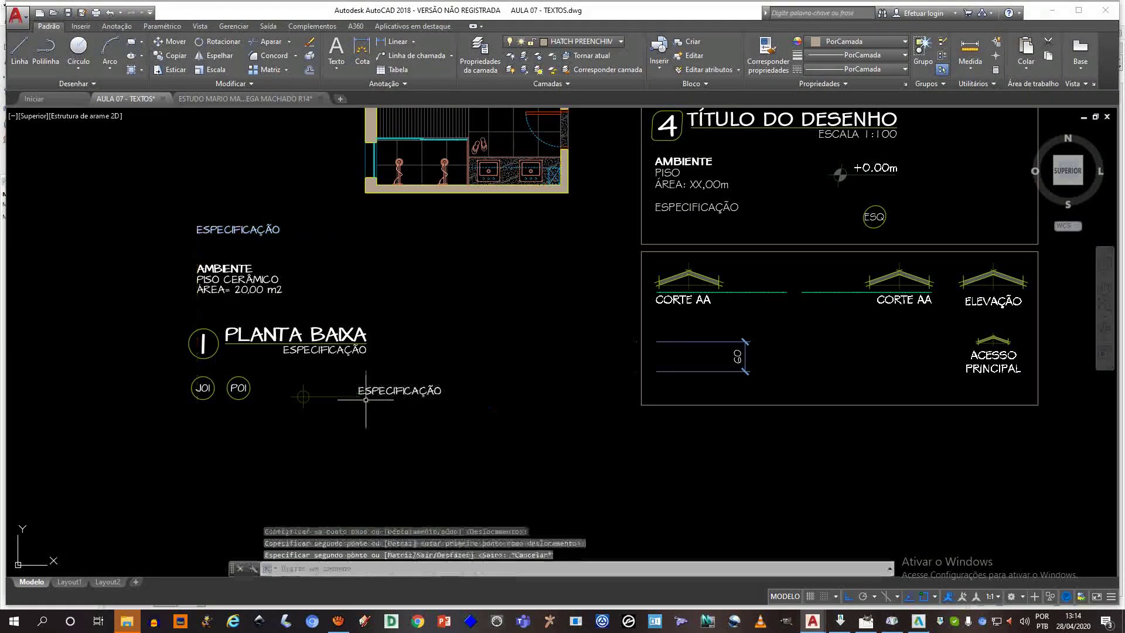
click(367, 394)
- Set the copied ESPECIFICAÇÃO text's justification to Direita inferior DI and align its paragraph to the right
double_click(402, 389)
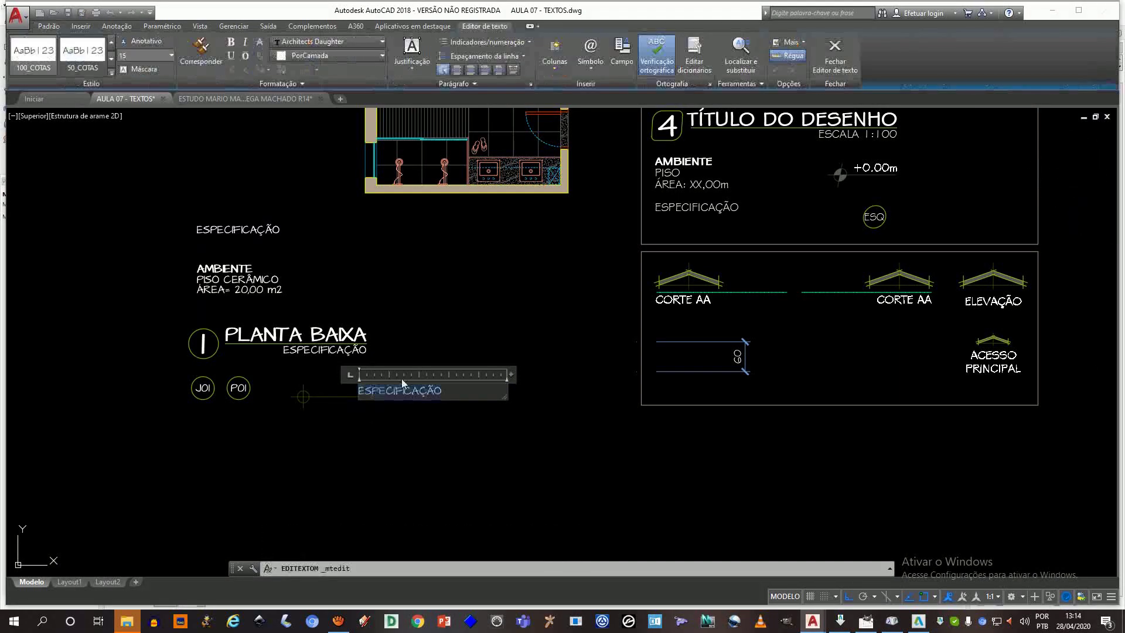
click(412, 58)
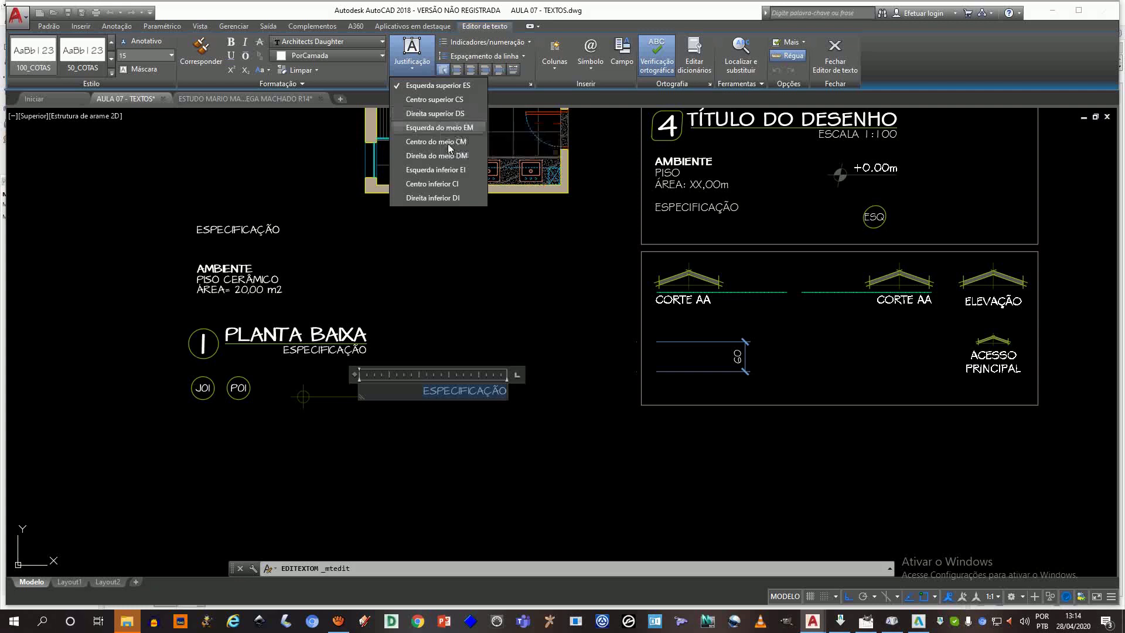
click(444, 198)
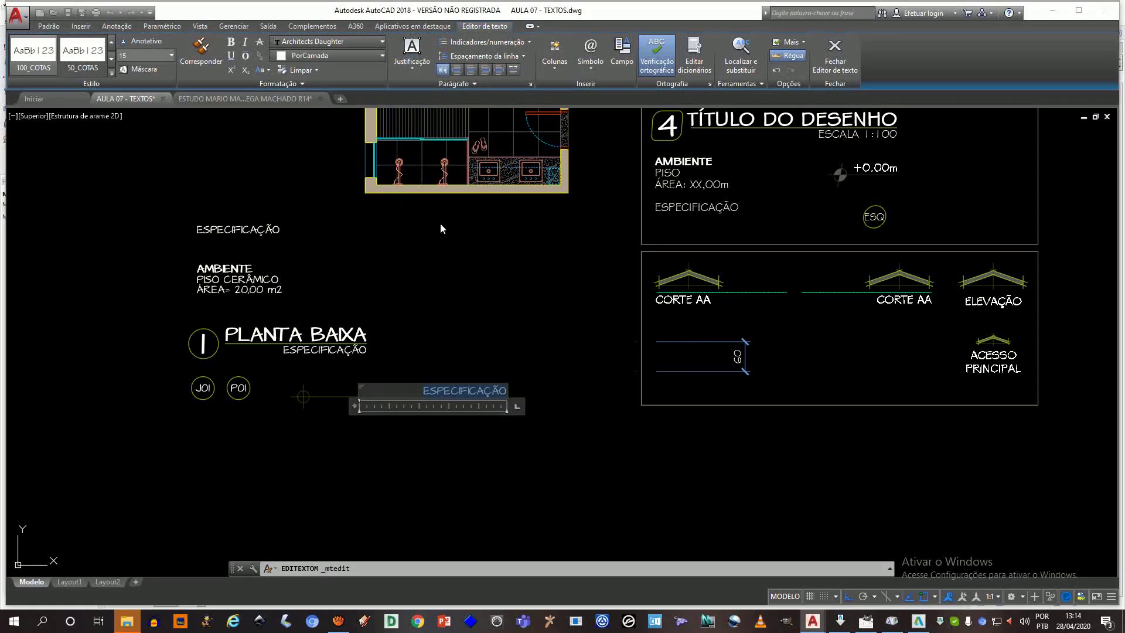
click(485, 70)
click(476, 368)
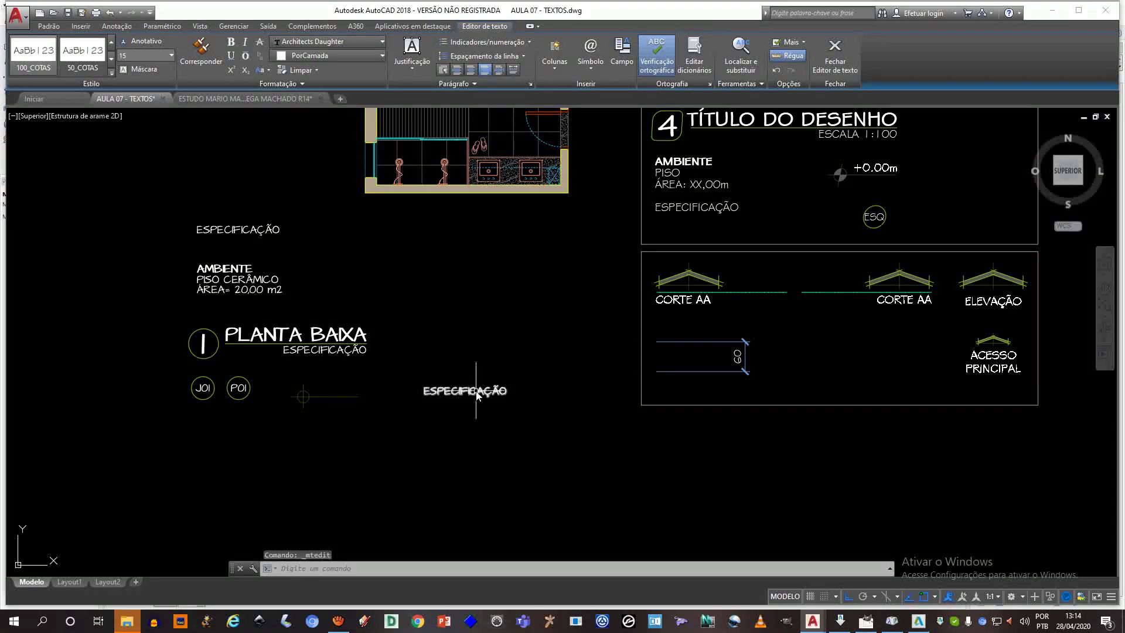
- Turn off ortho mode and relocate the copied text so its bottom-right corner meets the right end of the level line
scroll(477, 375, up, 2)
click(492, 396)
click(520, 403)
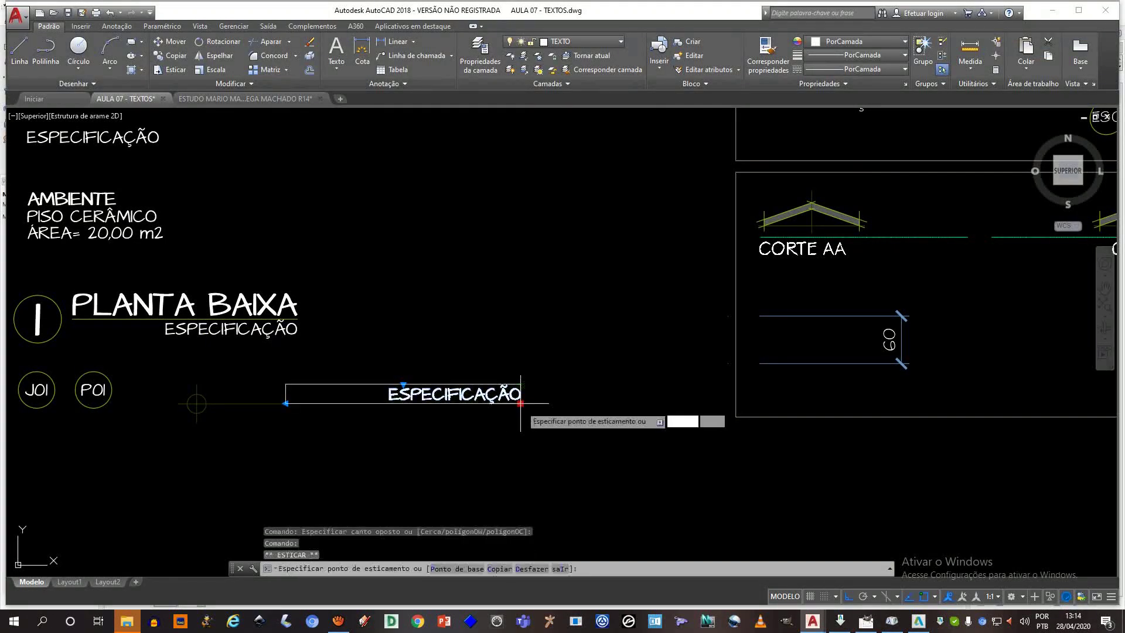
scroll(289, 389, up, 3)
scroll(296, 381, down, 5)
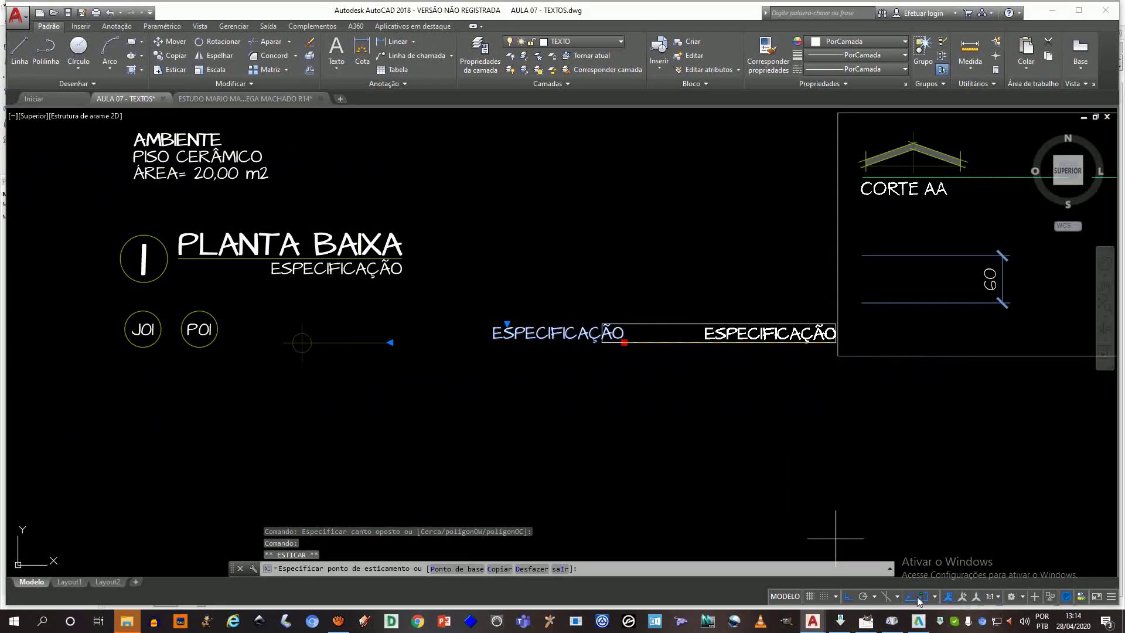
click(846, 598)
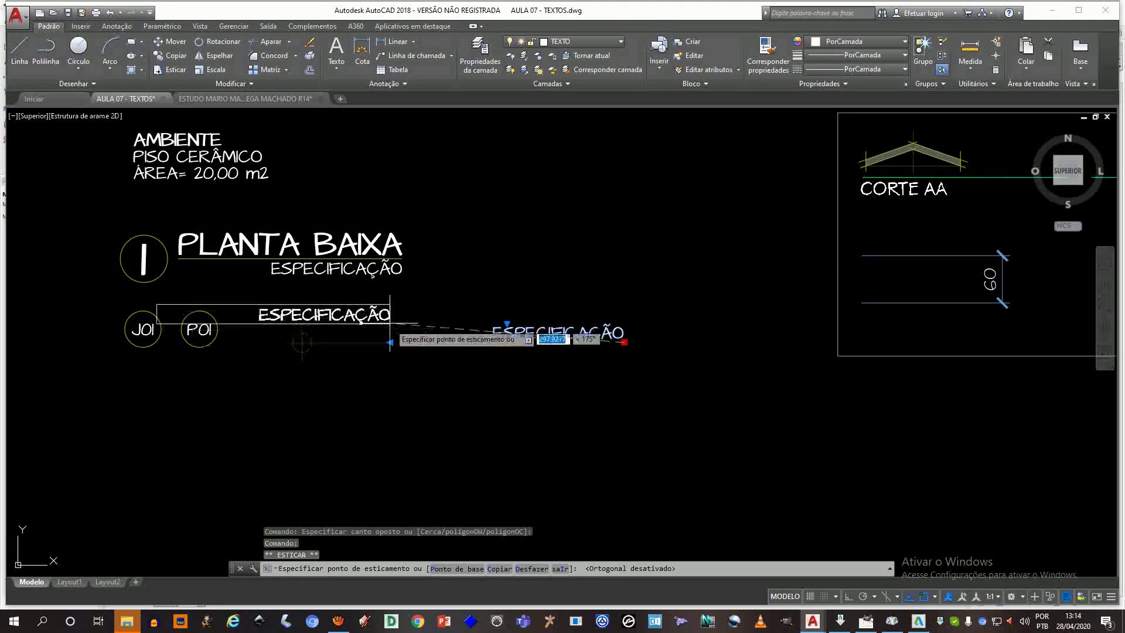
scroll(392, 351, up, 3)
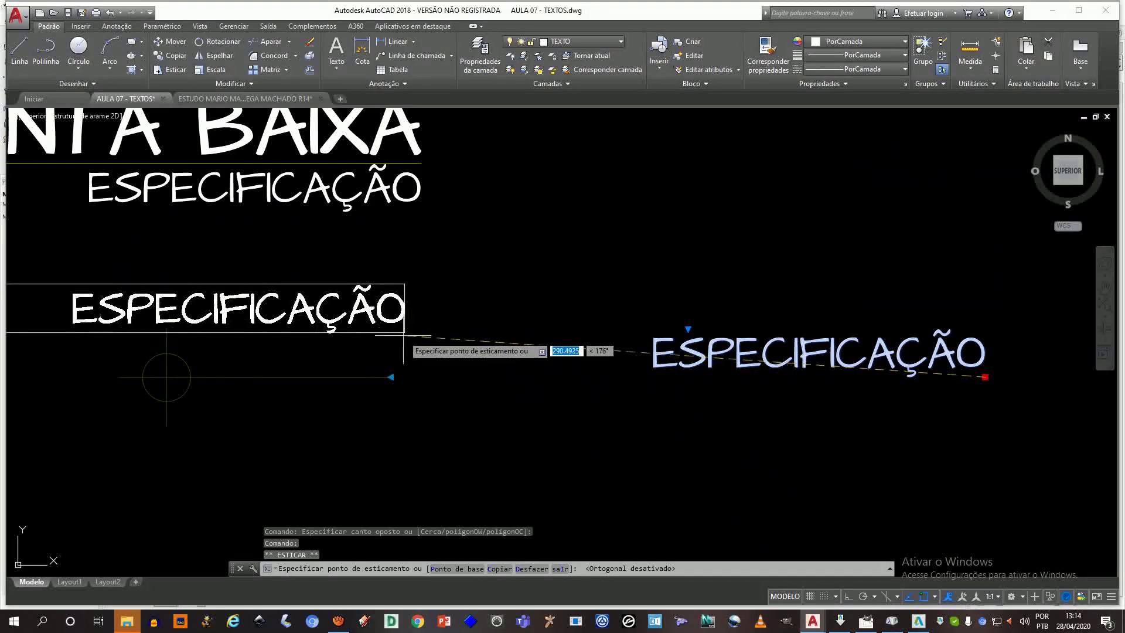
key(Escape)
scroll(433, 363, down, 5)
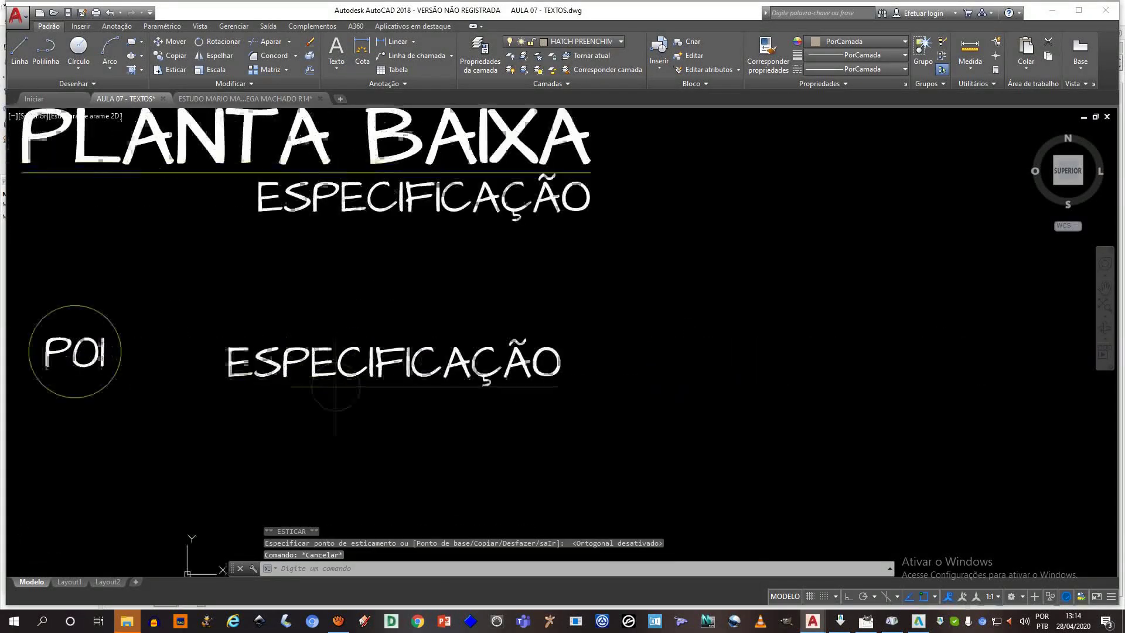
- Replace the copied ESPECIFICAÇÃO text on the level line with "+0,05 (m)"
scroll(439, 384, up, 4)
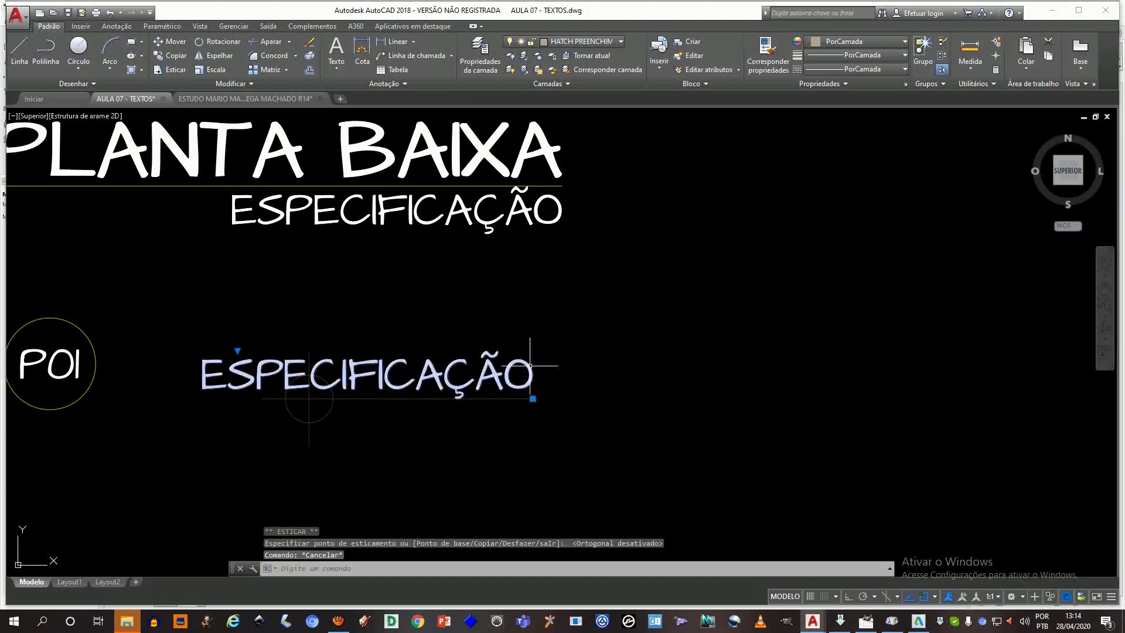
double_click(438, 382)
double_click(531, 369)
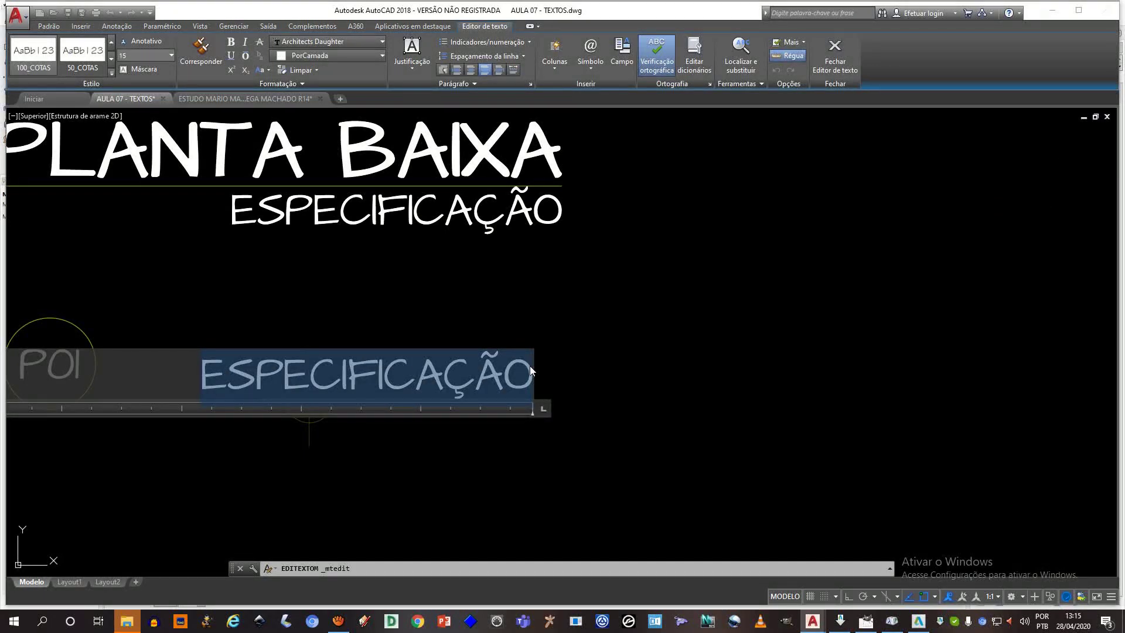
text(+0,05)
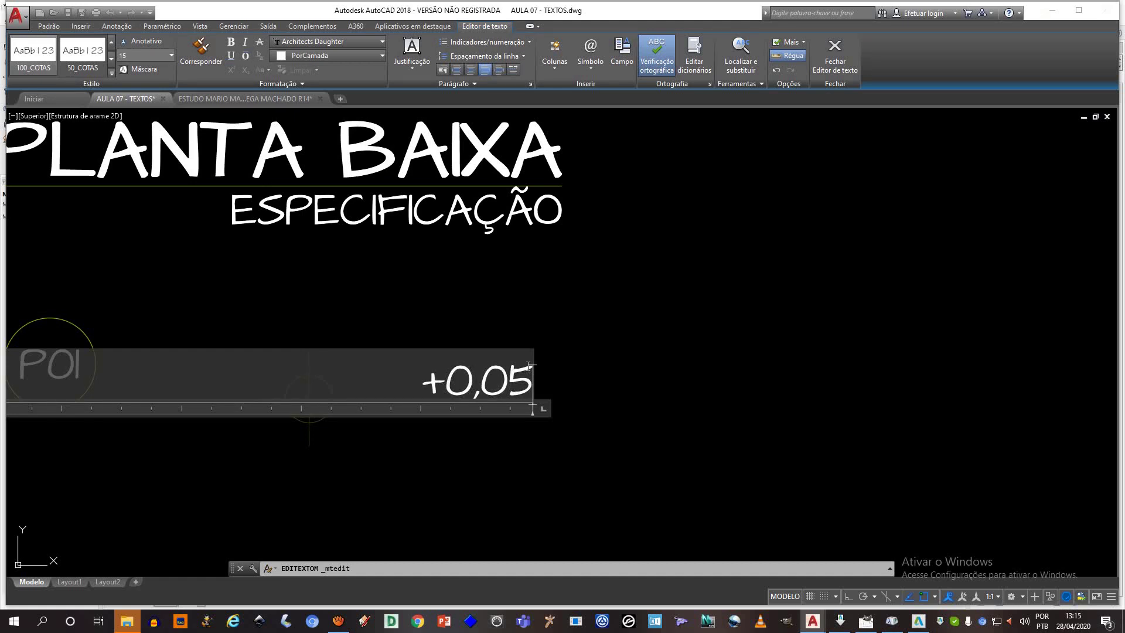
text((m))
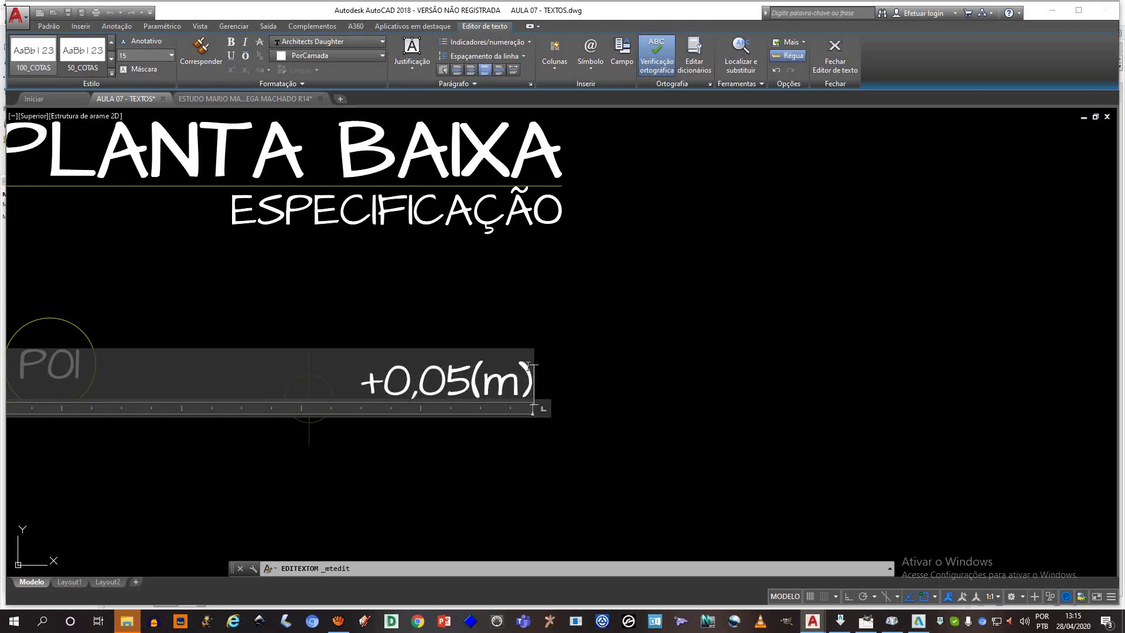
click(475, 386)
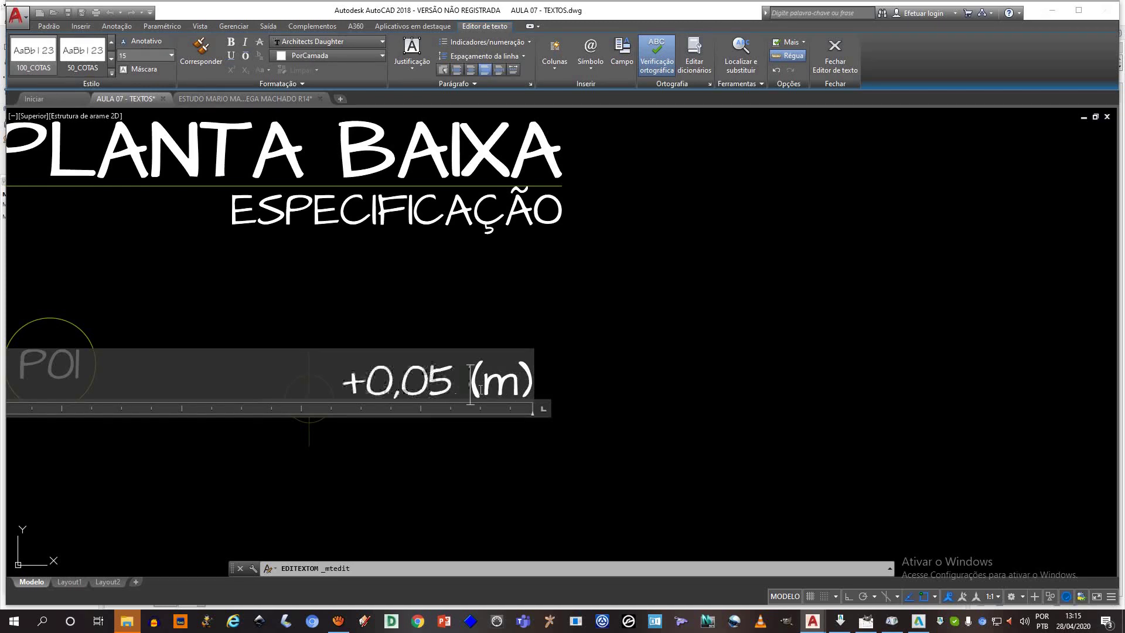
click(537, 281)
- Move the +0,05 (m) text slightly up, away from the level symbol's line
scroll(516, 352, down, 6)
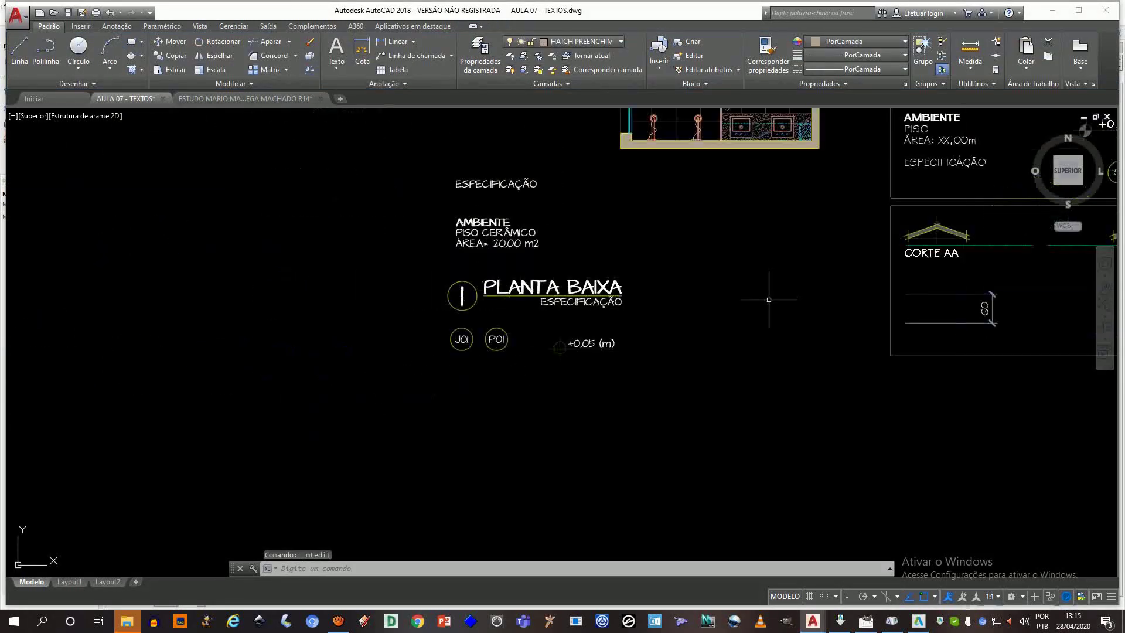
middle_drag(771, 297, 577, 415)
scroll(393, 456, up, 2)
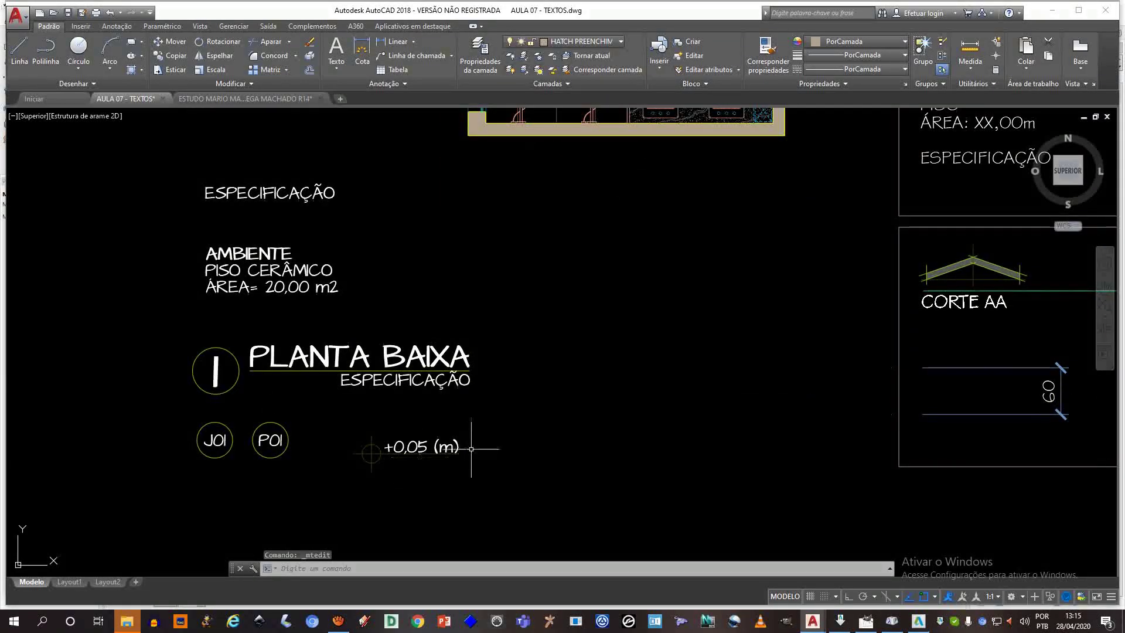
middle_drag(469, 447, 376, 431)
scroll(335, 443, up, 2)
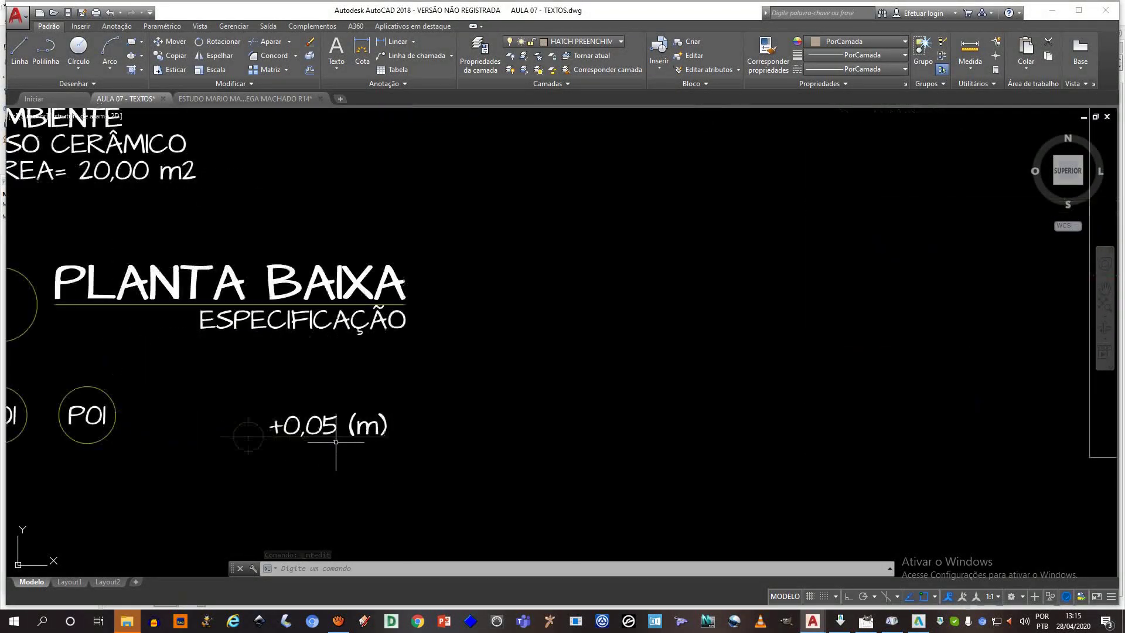
scroll(366, 429, down, 3)
scroll(375, 431, up, 6)
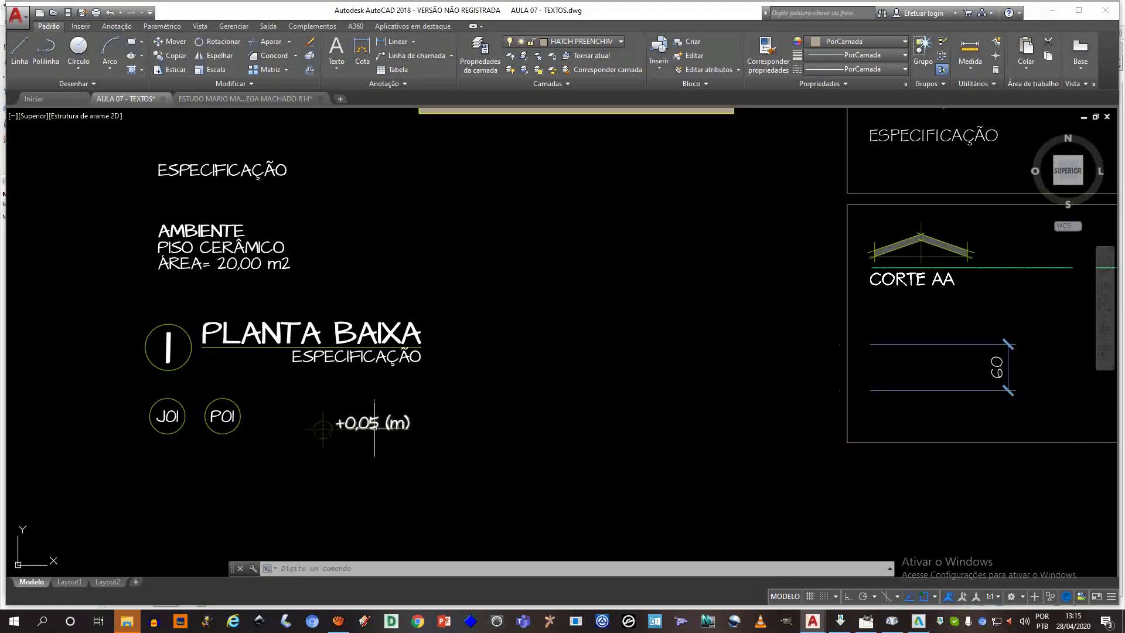
click(454, 402)
click(502, 389)
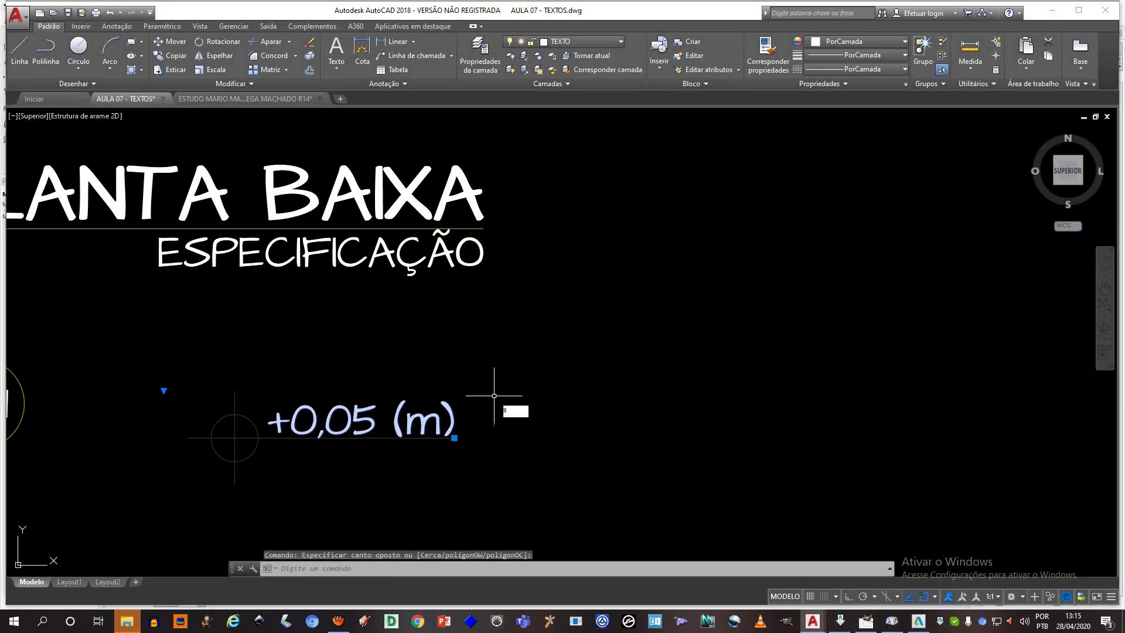
text(m)
key(Return)
click(502, 389)
scroll(469, 401, down, 2)
scroll(410, 410, down, 2)
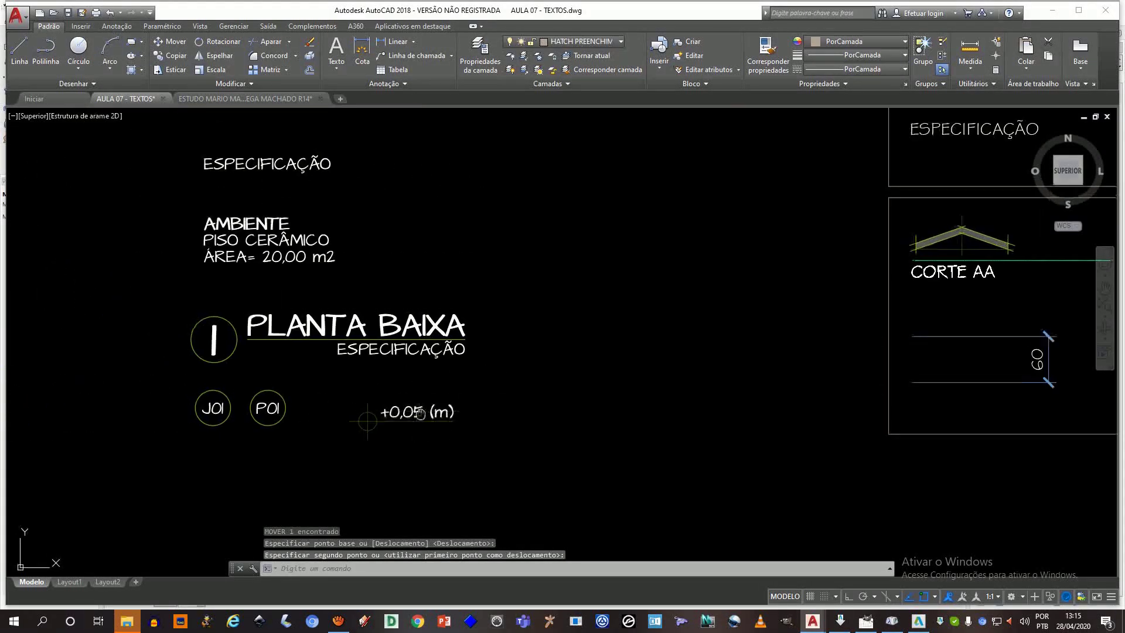
- Hatch two opposite quadrants of the level symbol's circle beside the +0,05 (m) text with the SOLID pattern
scroll(371, 421, up, 4)
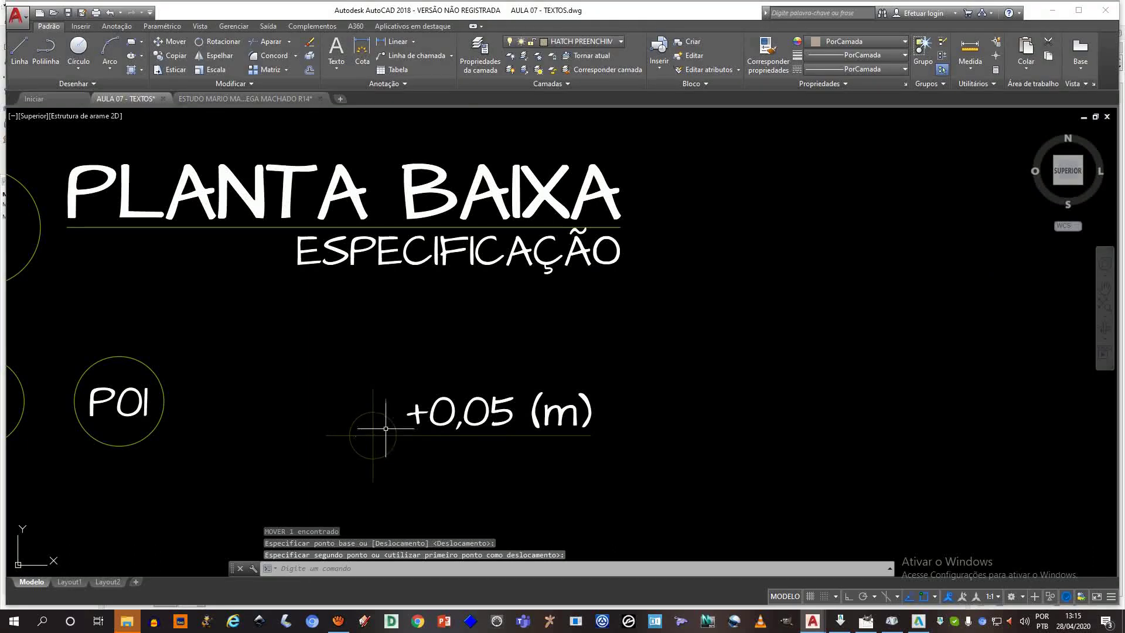
middle_drag(393, 429, 404, 380)
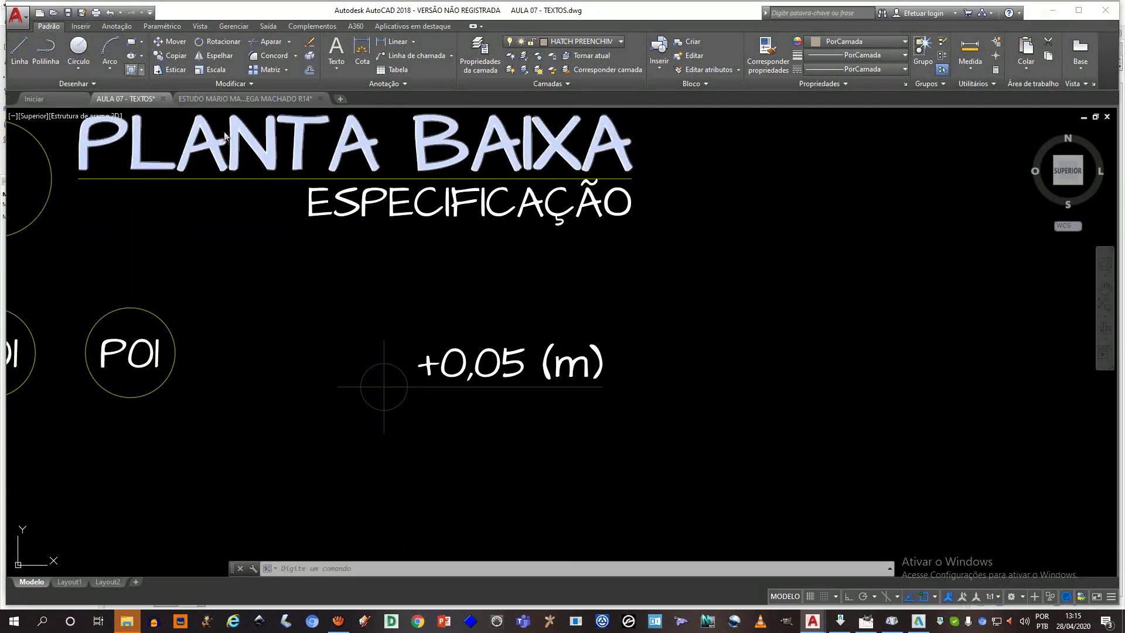
text(h)
key(Return)
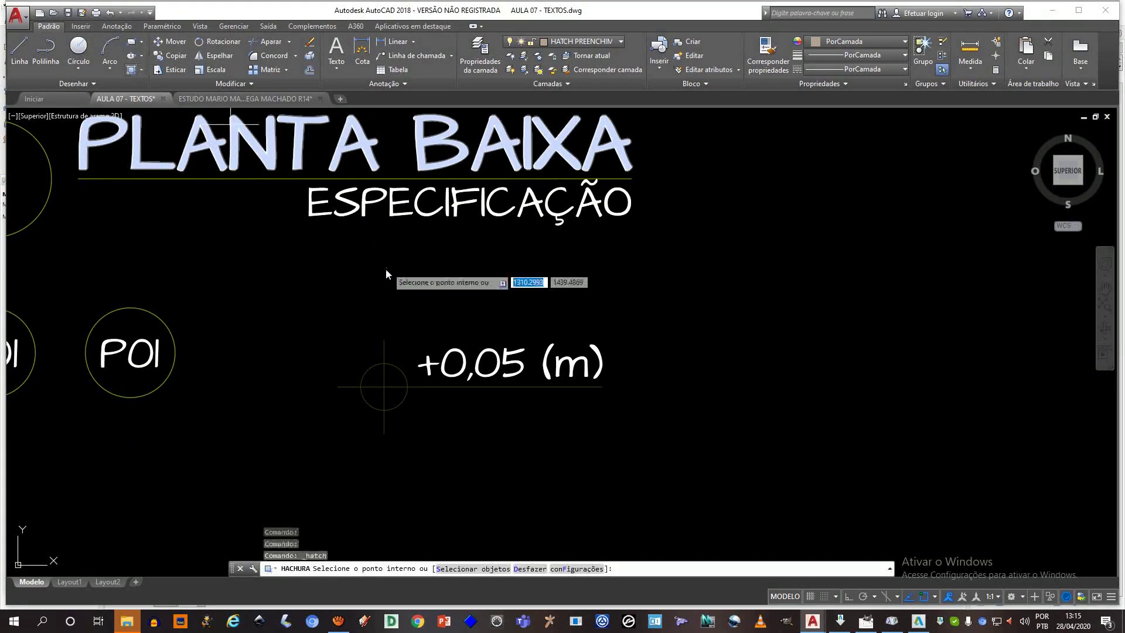
click(382, 378)
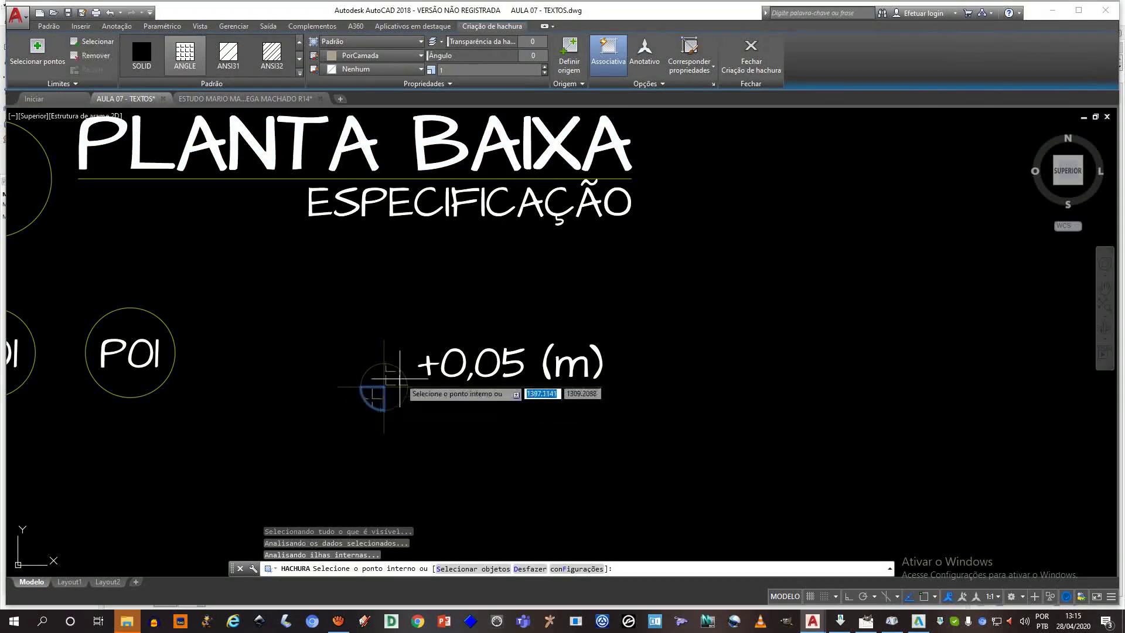
click(144, 59)
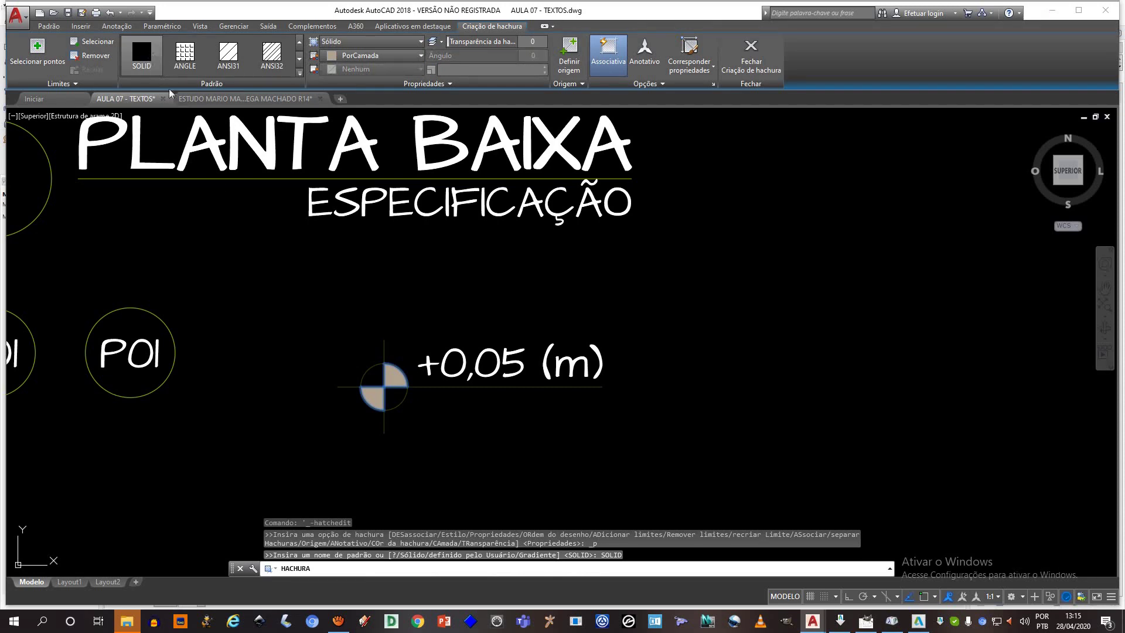
key(Escape)
- Inspect which layer the hatch of the reference level symbol in the sample title box uses
scroll(243, 256, down, 5)
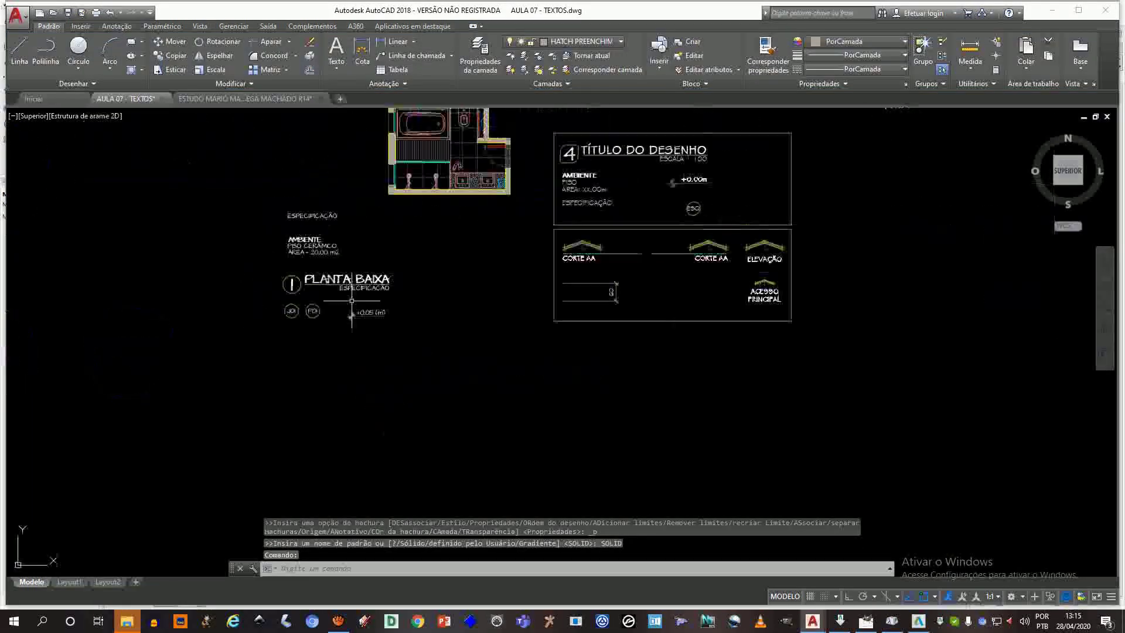
scroll(370, 307, up, 2)
scroll(370, 308, up, 2)
scroll(744, 244, down, 2)
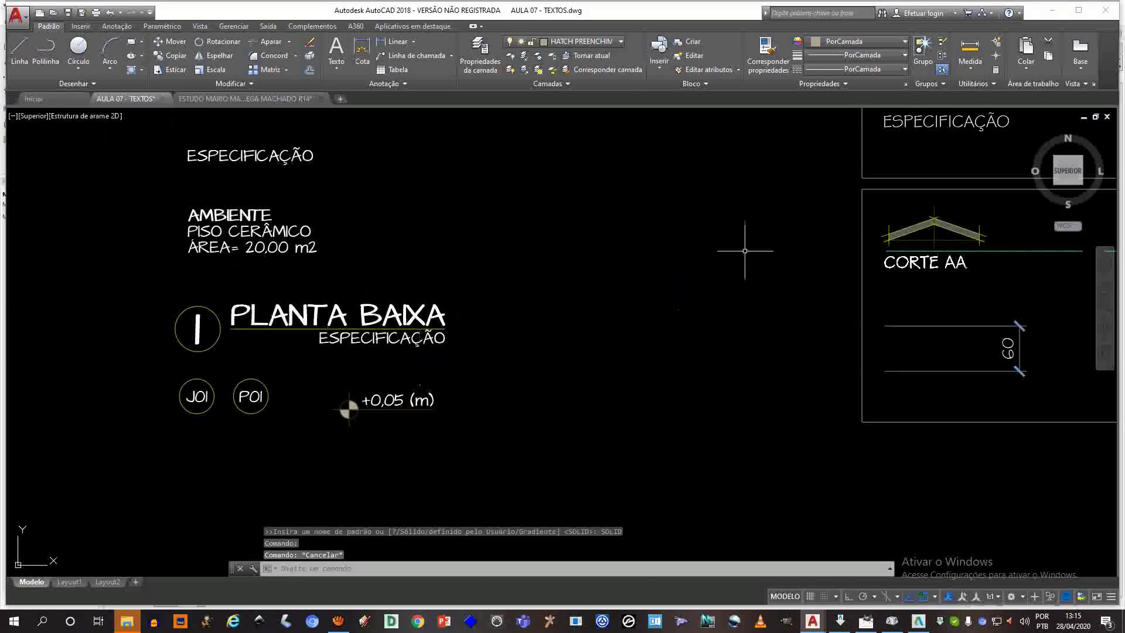
middle_drag(744, 244, 502, 312)
scroll(893, 152, up, 2)
key(Escape)
scroll(893, 152, up, 5)
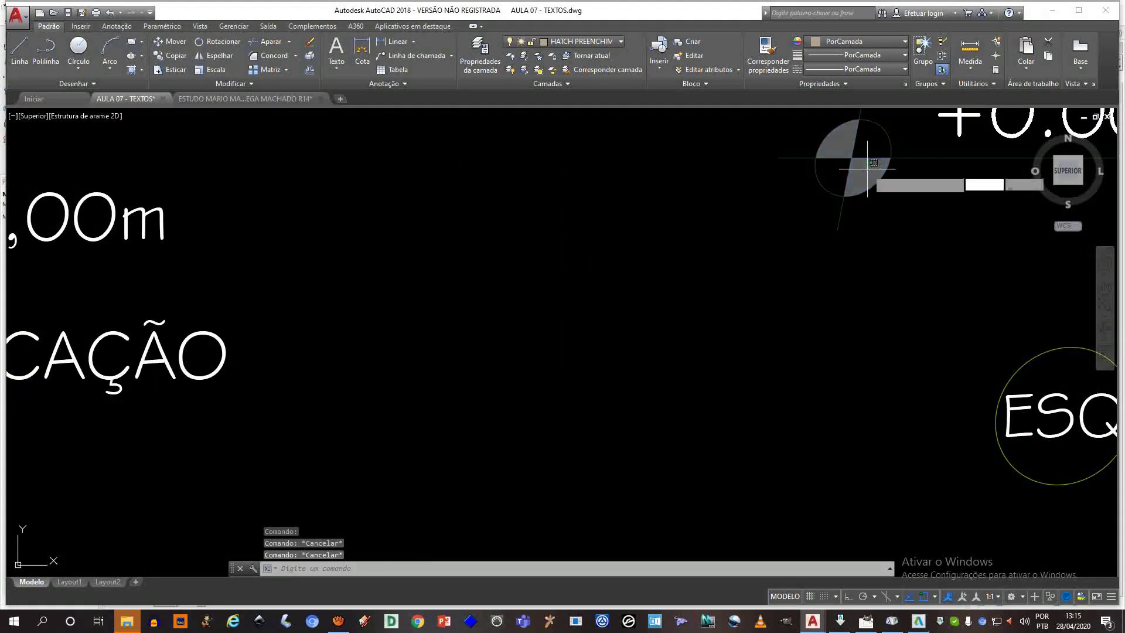
click(867, 169)
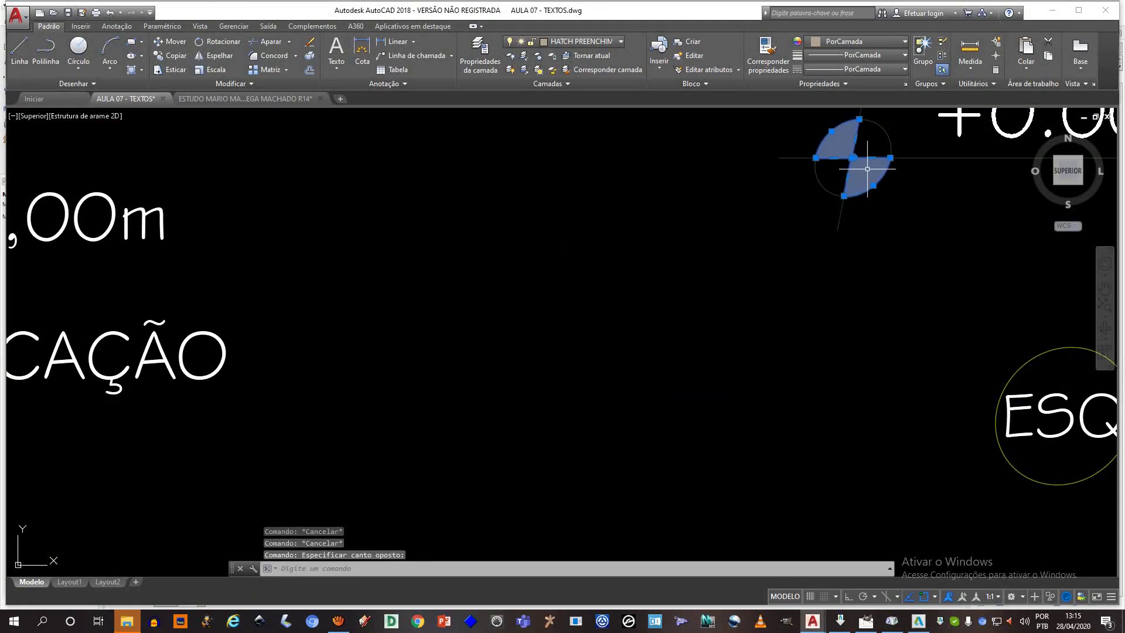
click(50, 27)
key(Escape)
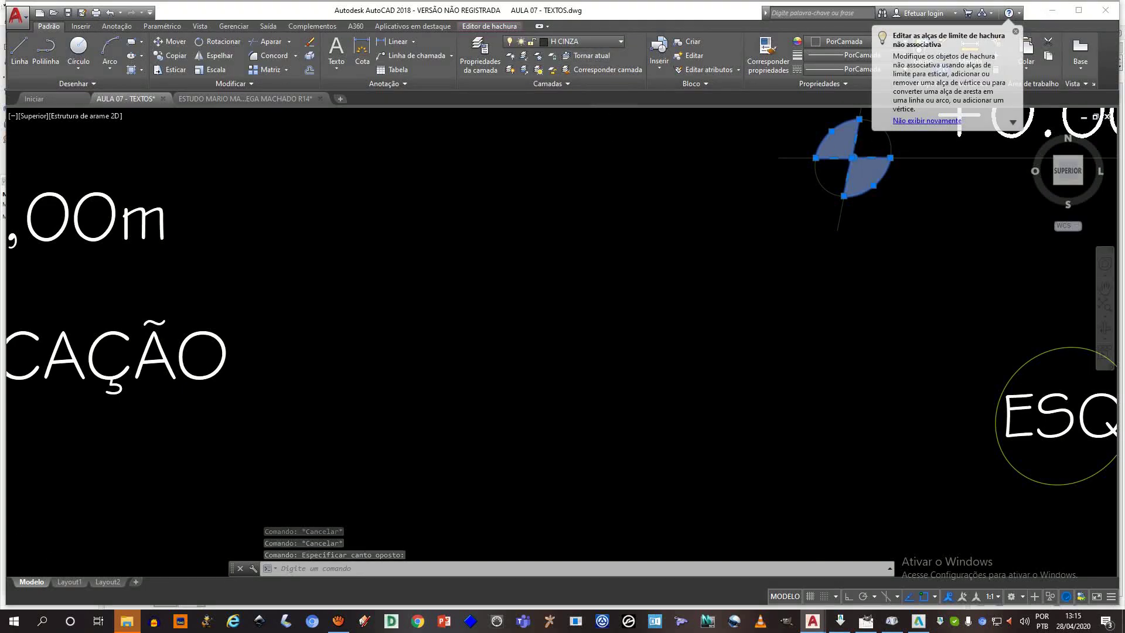
- Assign the new level symbol's solid hatch to the H CINZA layer
scroll(297, 344, down, 3)
scroll(297, 344, up, 3)
scroll(363, 340, down, 3)
scroll(490, 381, up, 6)
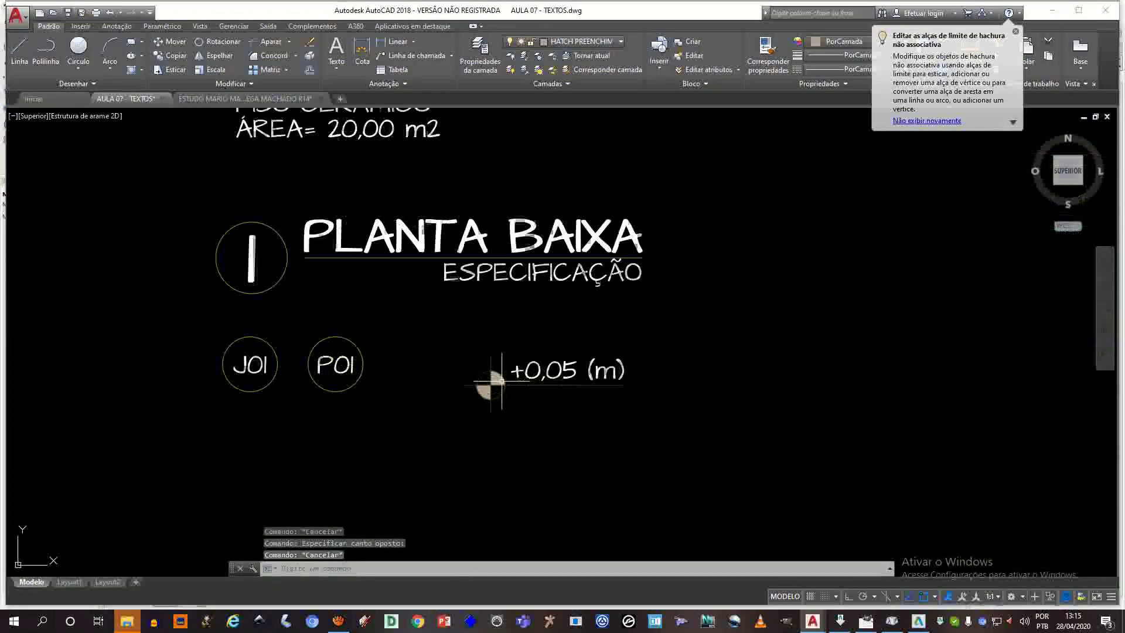
click(371, 396)
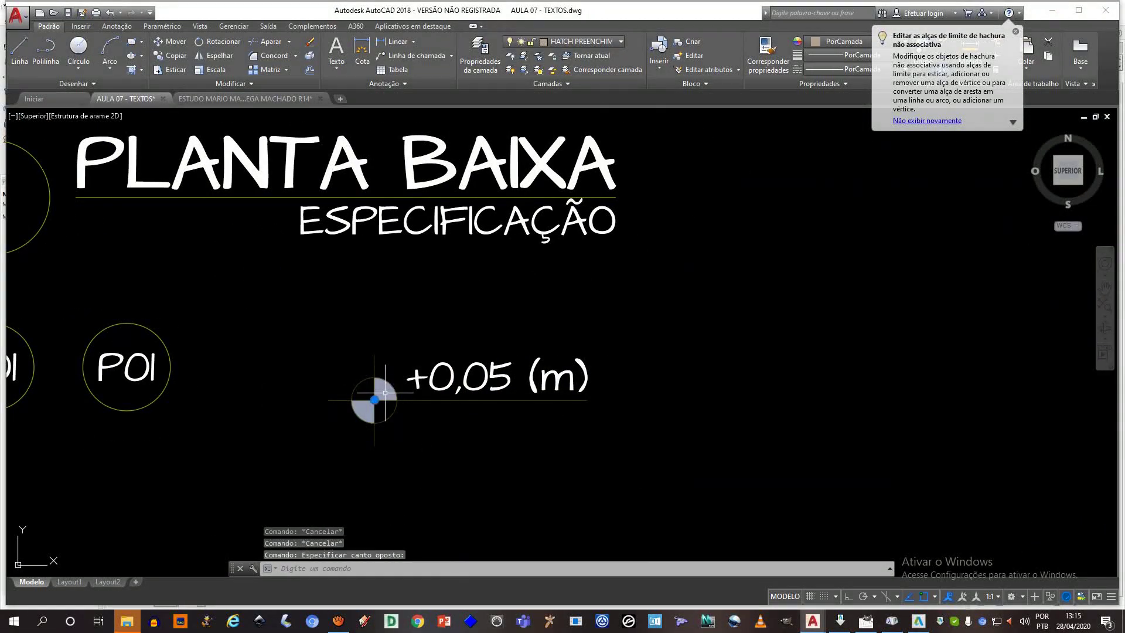
click(50, 27)
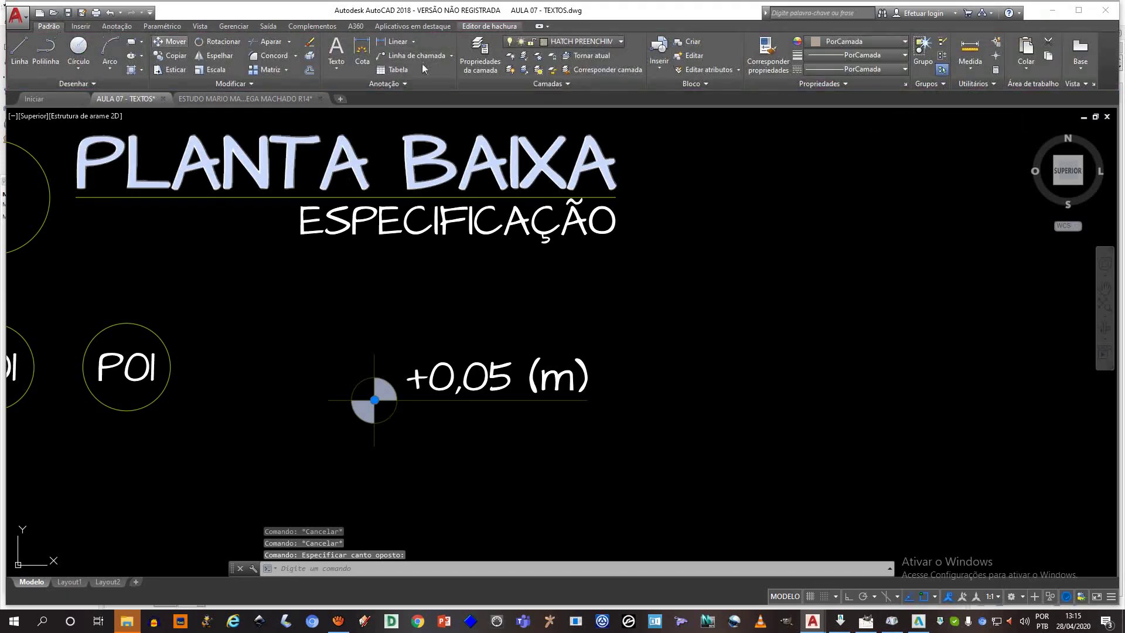
click(576, 41)
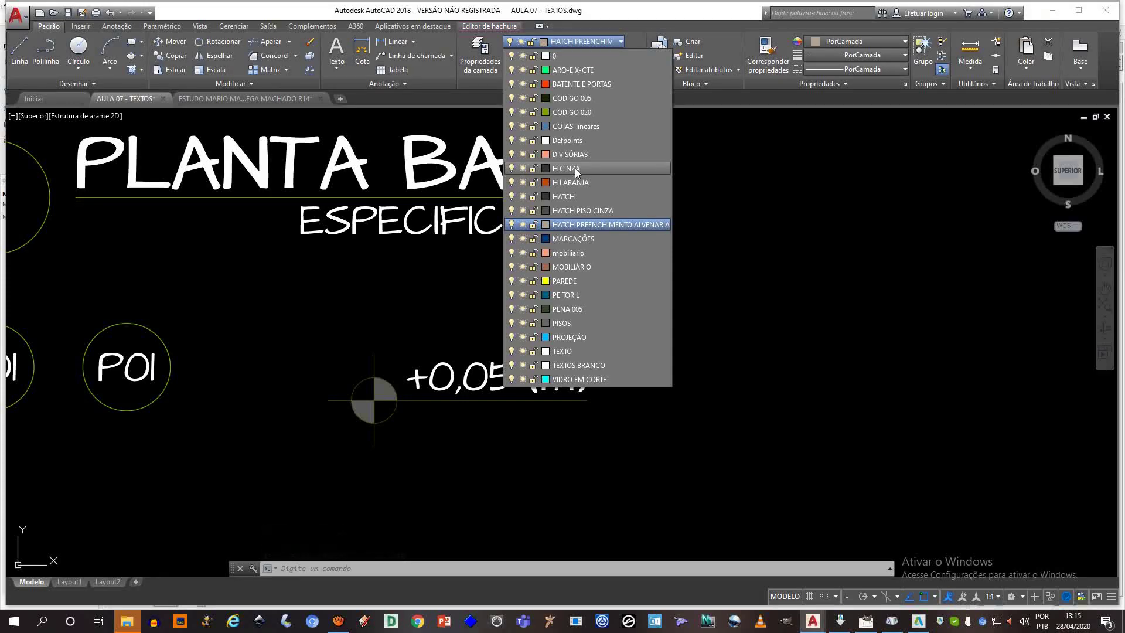
click(574, 168)
middle_drag(473, 347, 445, 362)
key(Escape)
key(Escape)
key(Escape)
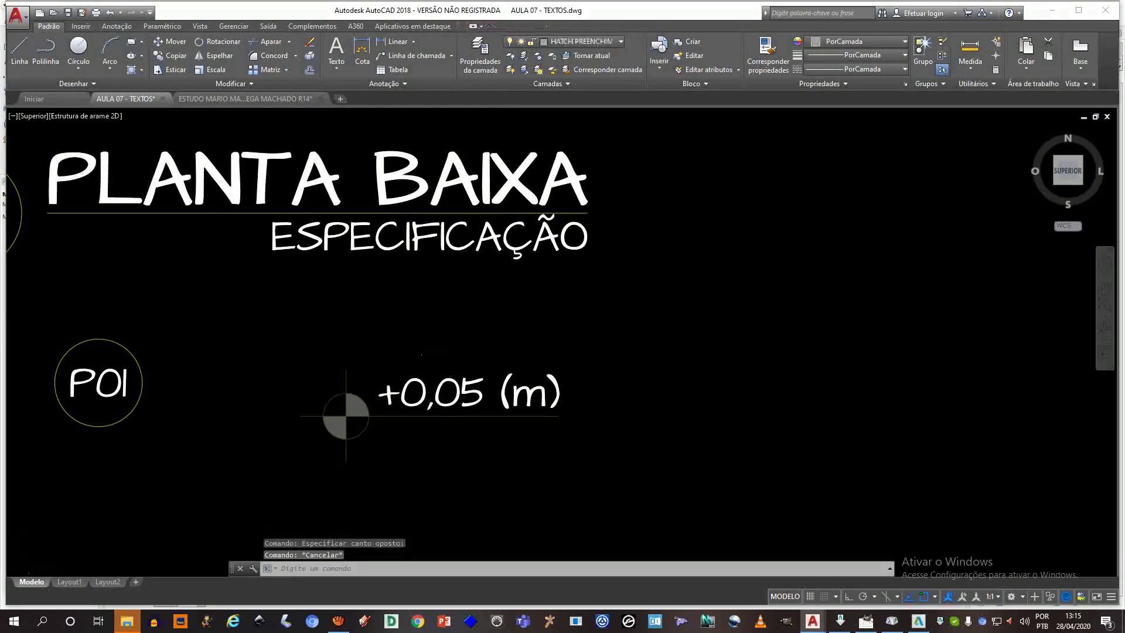
- Set the H CINZA layer's colour to true color RGB 90,90,90 in the layer properties
scroll(320, 352, down, 2)
click(480, 53)
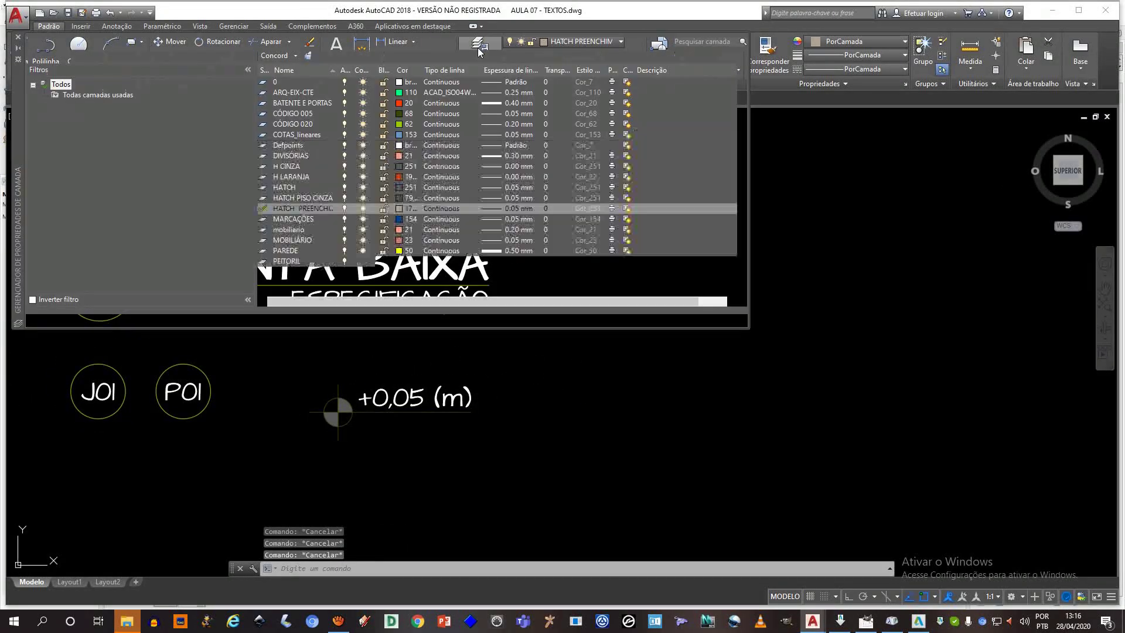
click(291, 187)
click(293, 168)
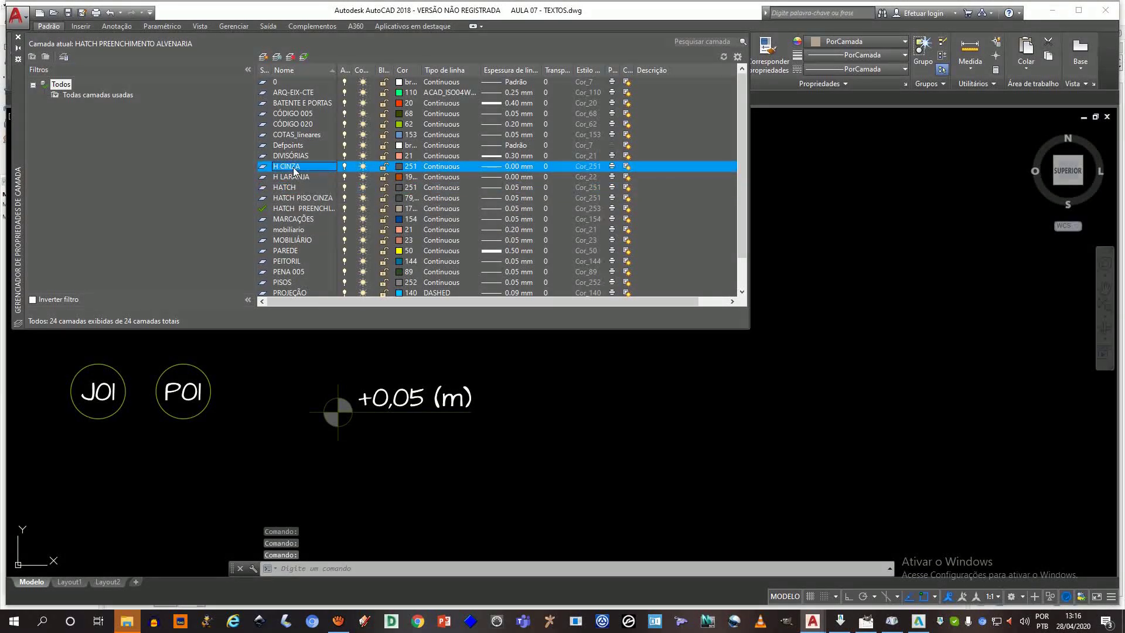
click(399, 167)
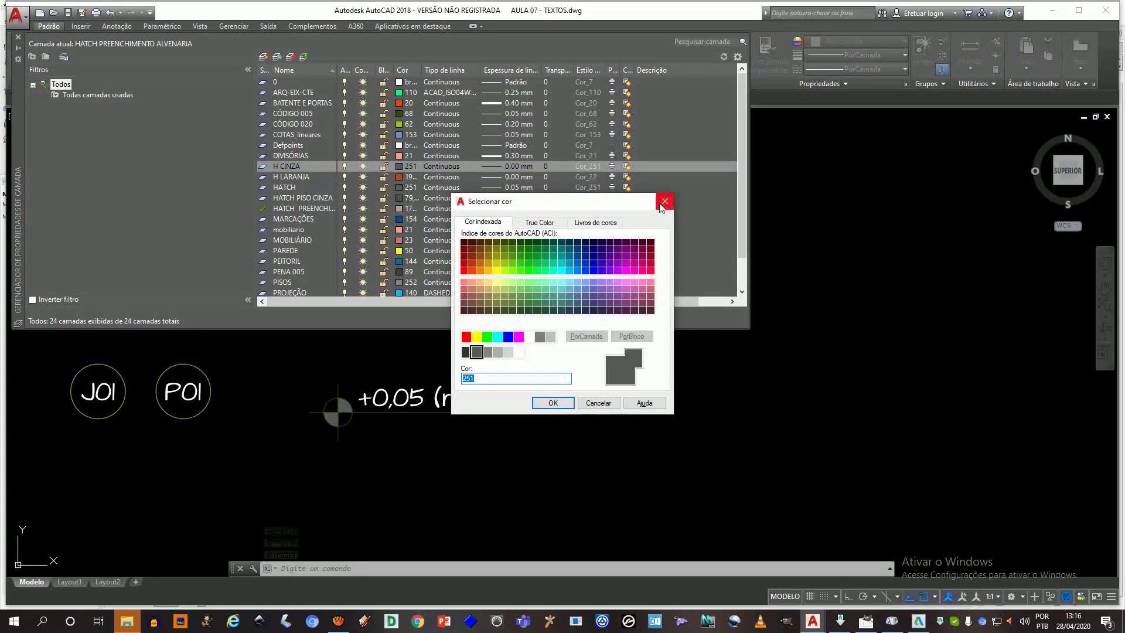
key(Escape)
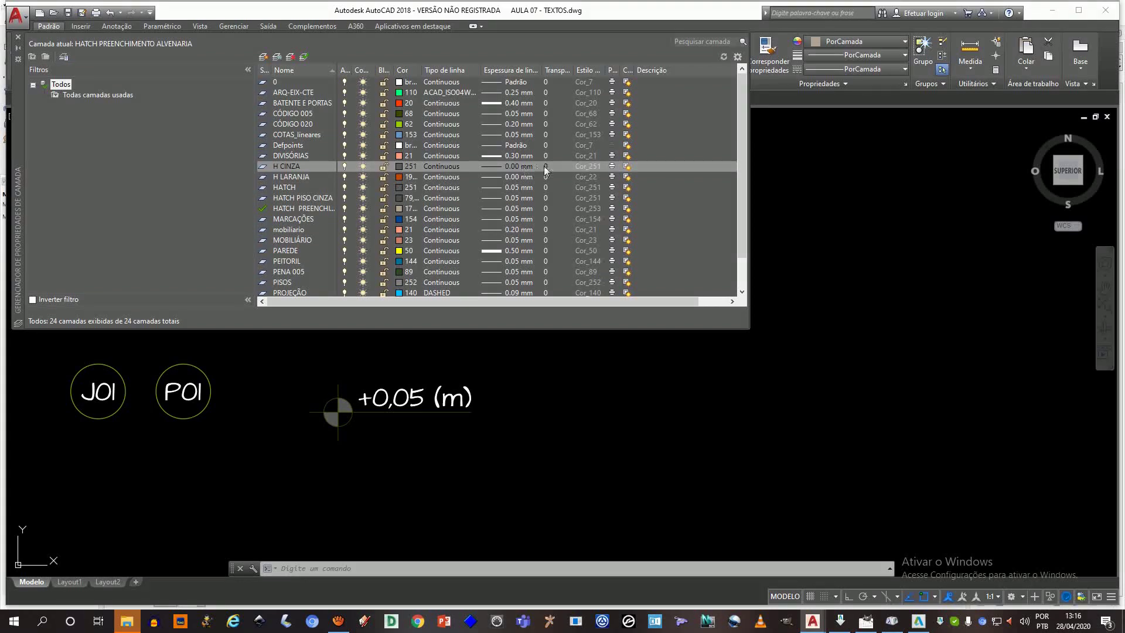
click(400, 167)
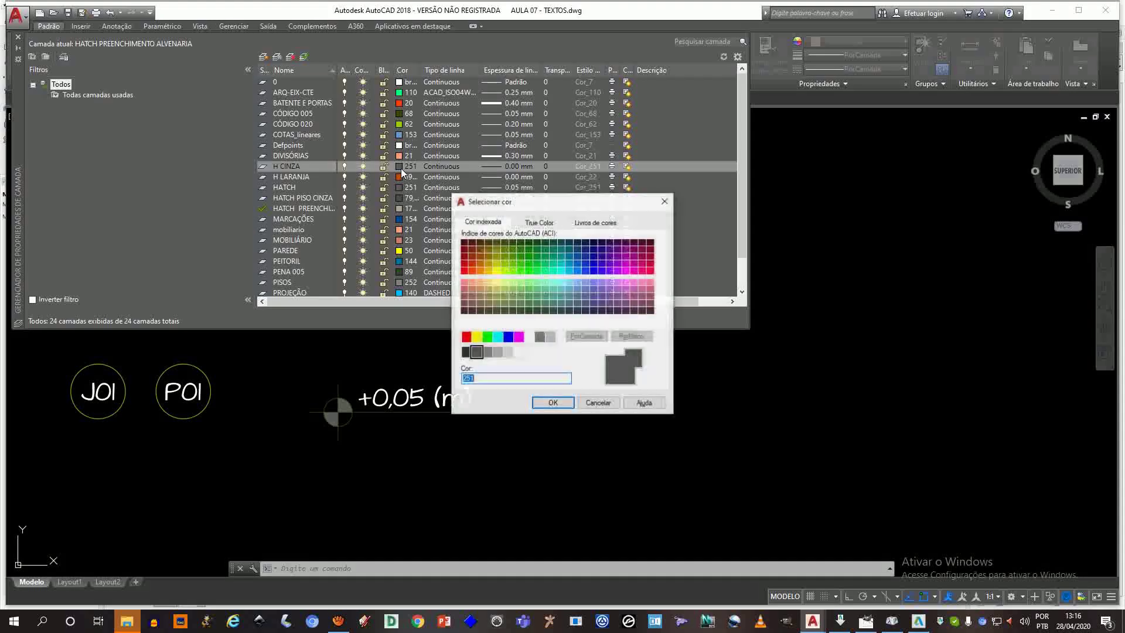
click(539, 222)
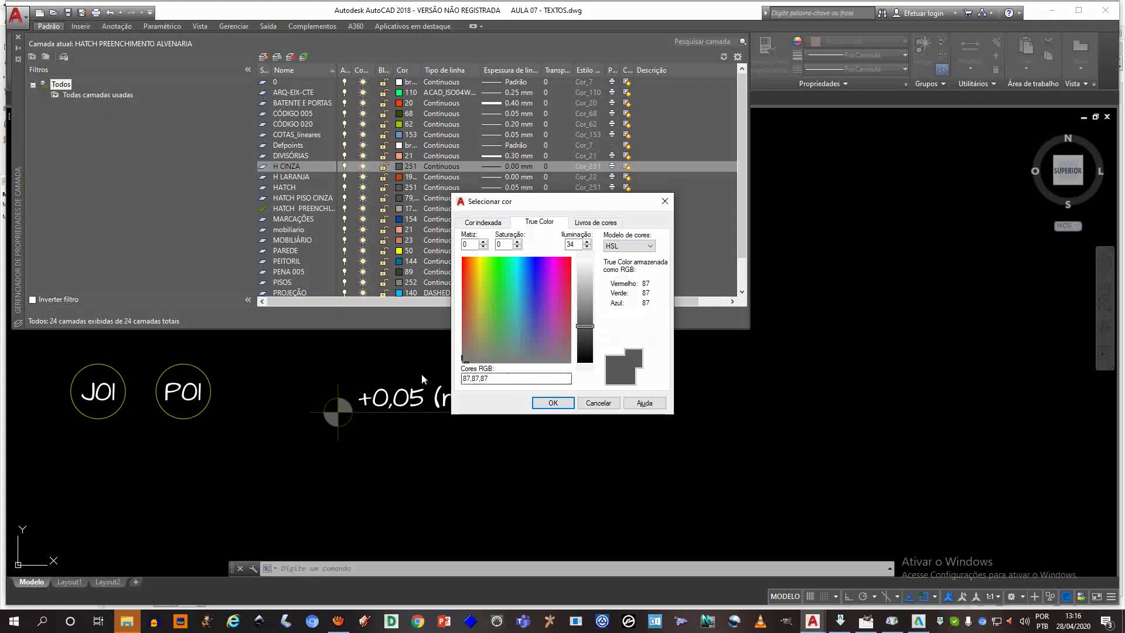
drag(490, 379, 370, 371)
text(90,90,90)
click(553, 403)
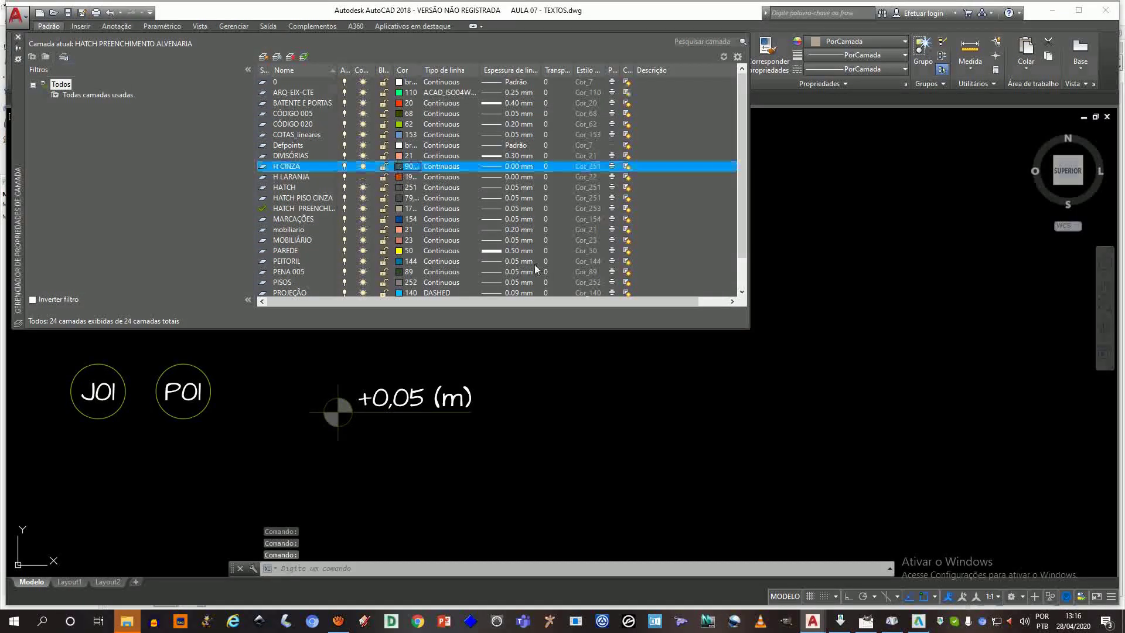
- Review the H CINZA layer's indexed and true color settings, then close the layer properties manager
click(402, 168)
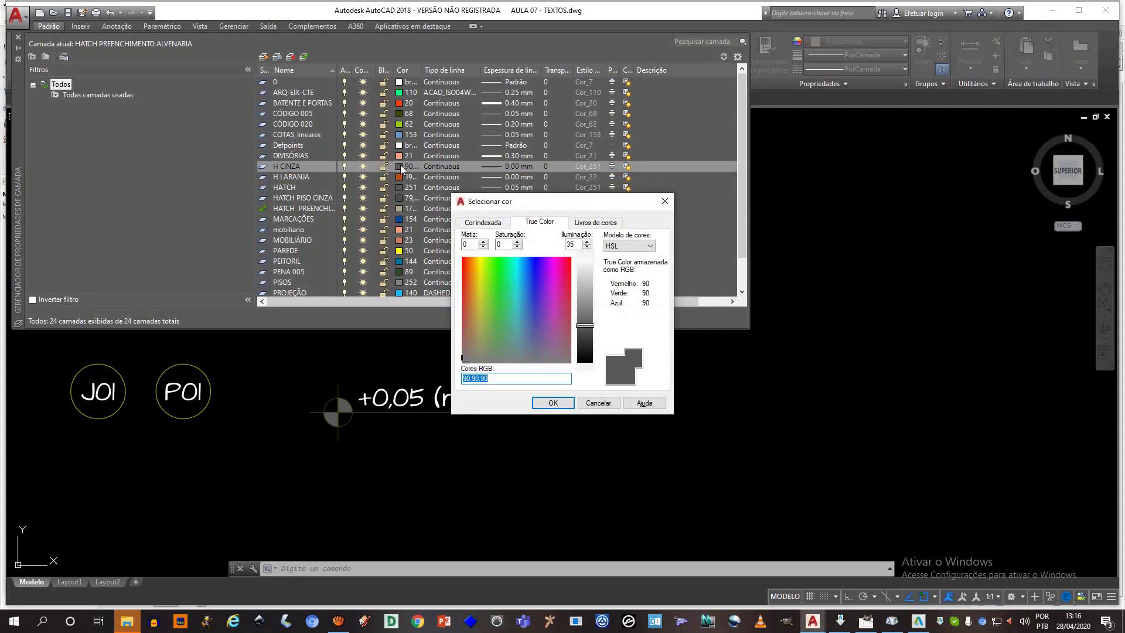
click(486, 223)
click(530, 224)
click(489, 222)
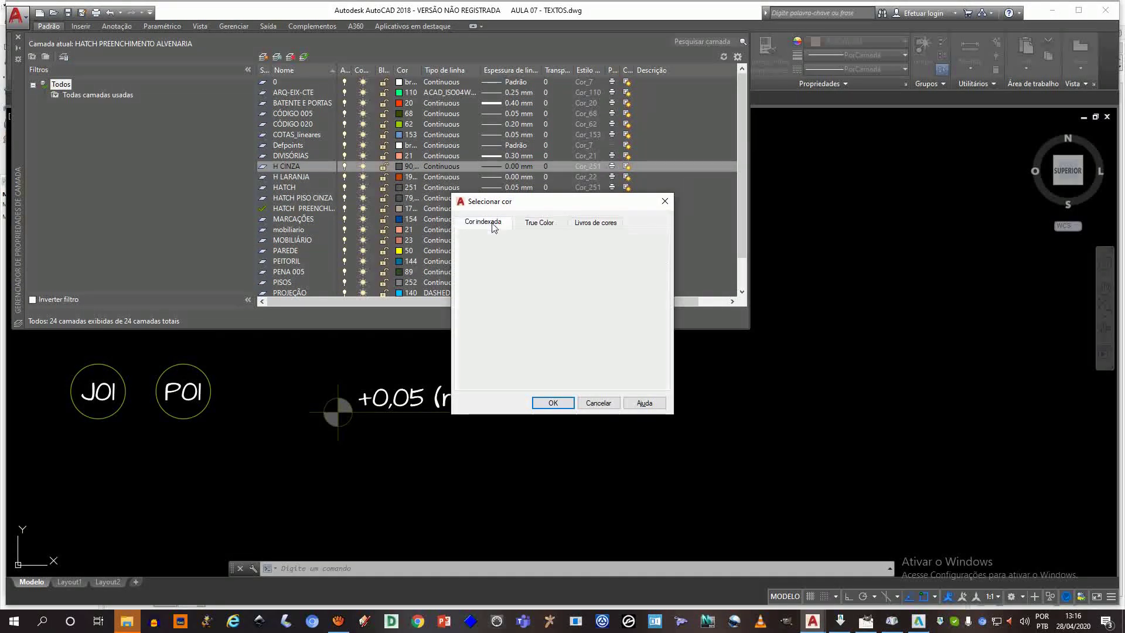
click(539, 224)
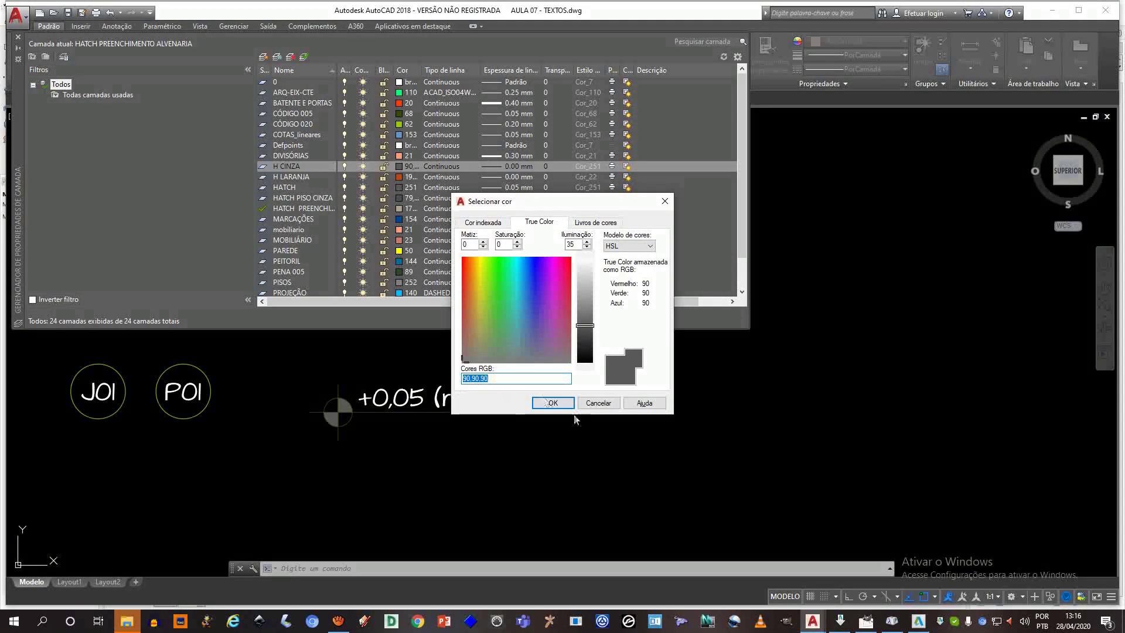
click(553, 403)
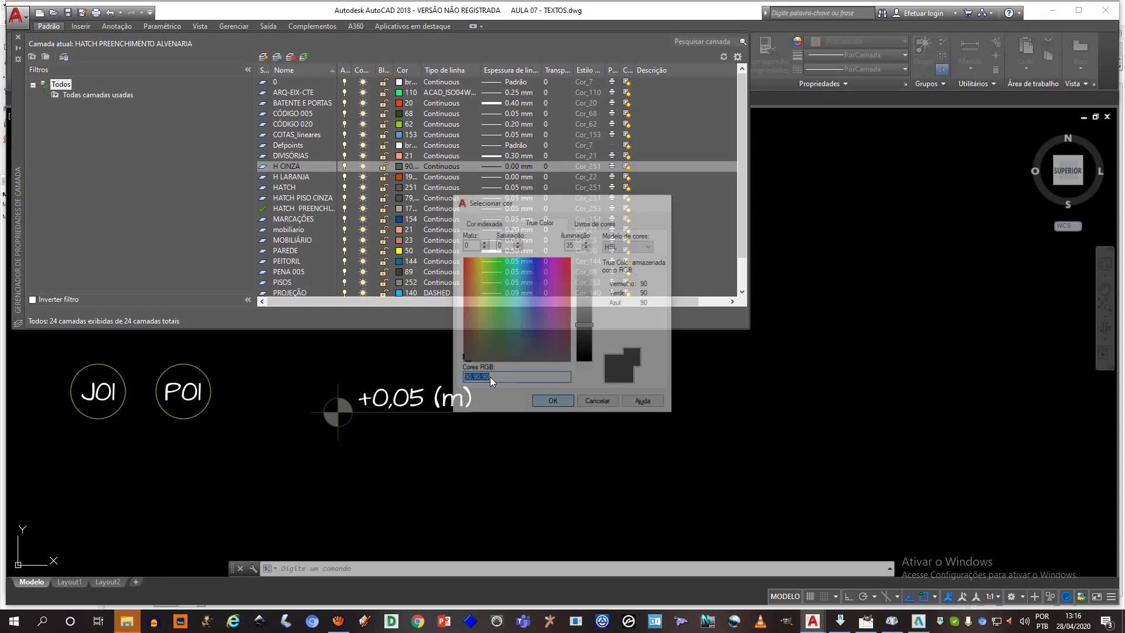
click(19, 37)
click(20, 50)
key(Escape)
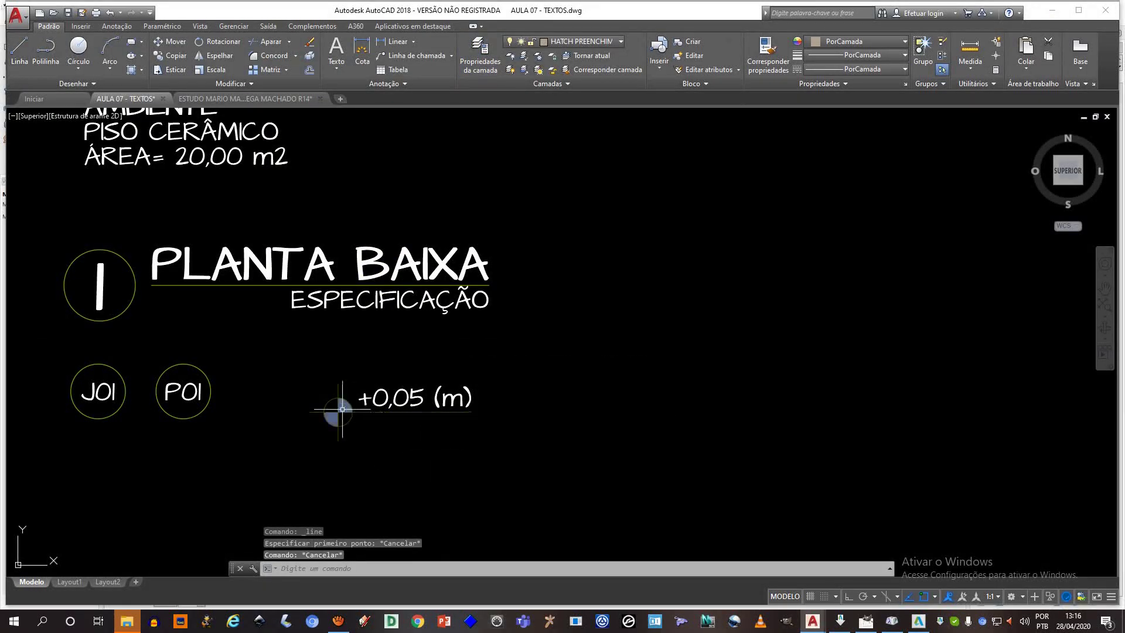
- Reapply the SOLID pattern and the H CINZA layer to the level symbol's hatch
click(337, 411)
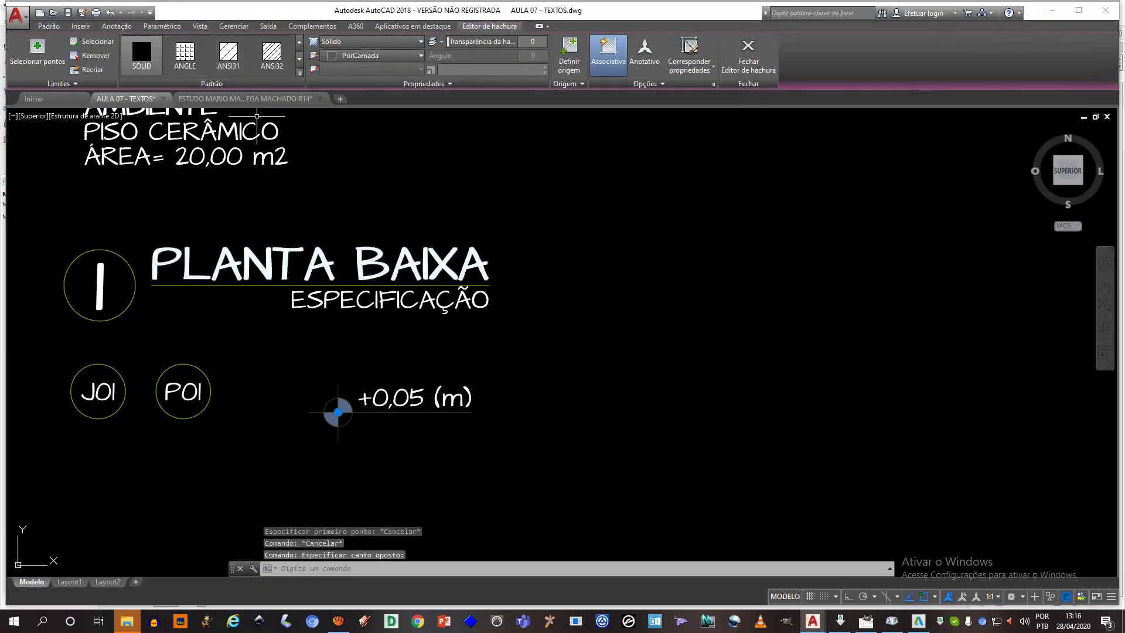
click(141, 52)
click(48, 26)
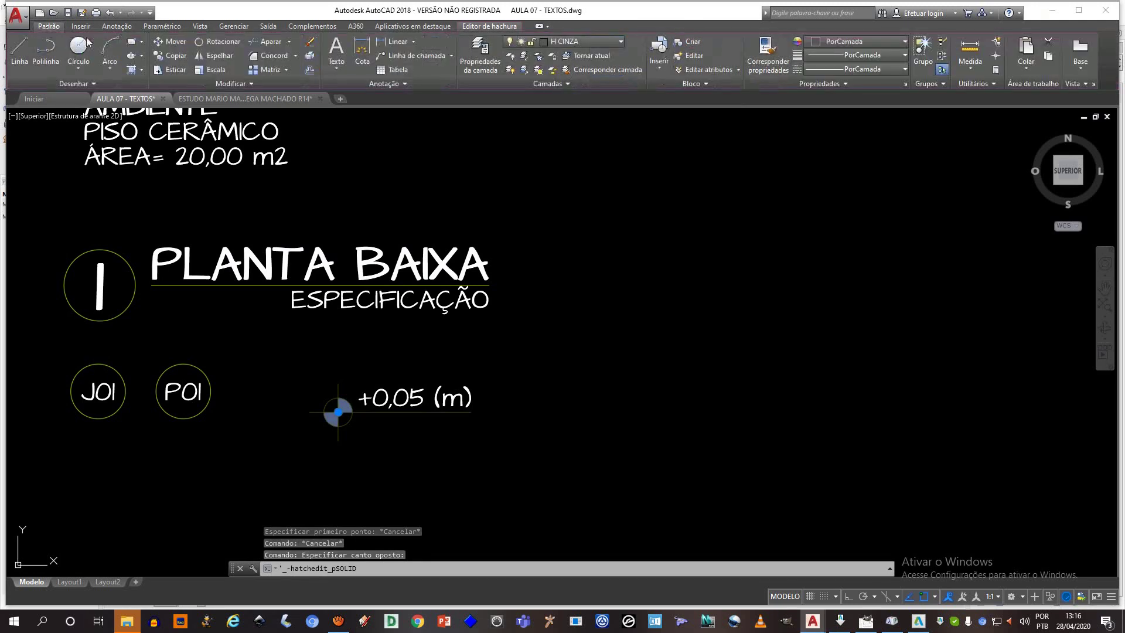
click(580, 41)
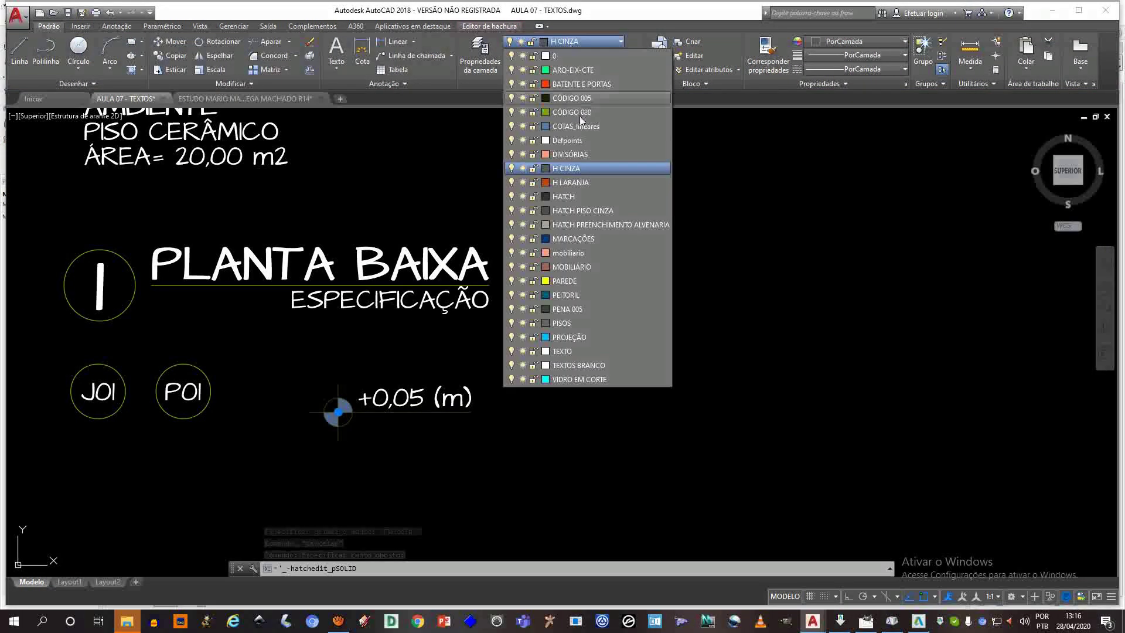
click(571, 174)
key(Escape)
scroll(339, 404, down, 4)
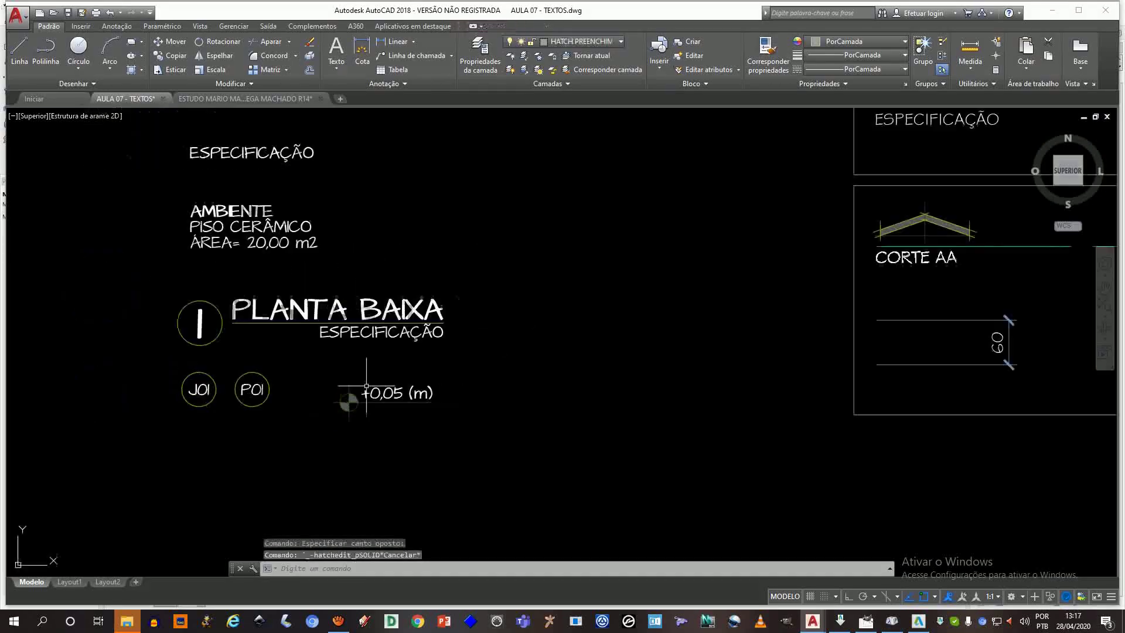
scroll(339, 392, up, 5)
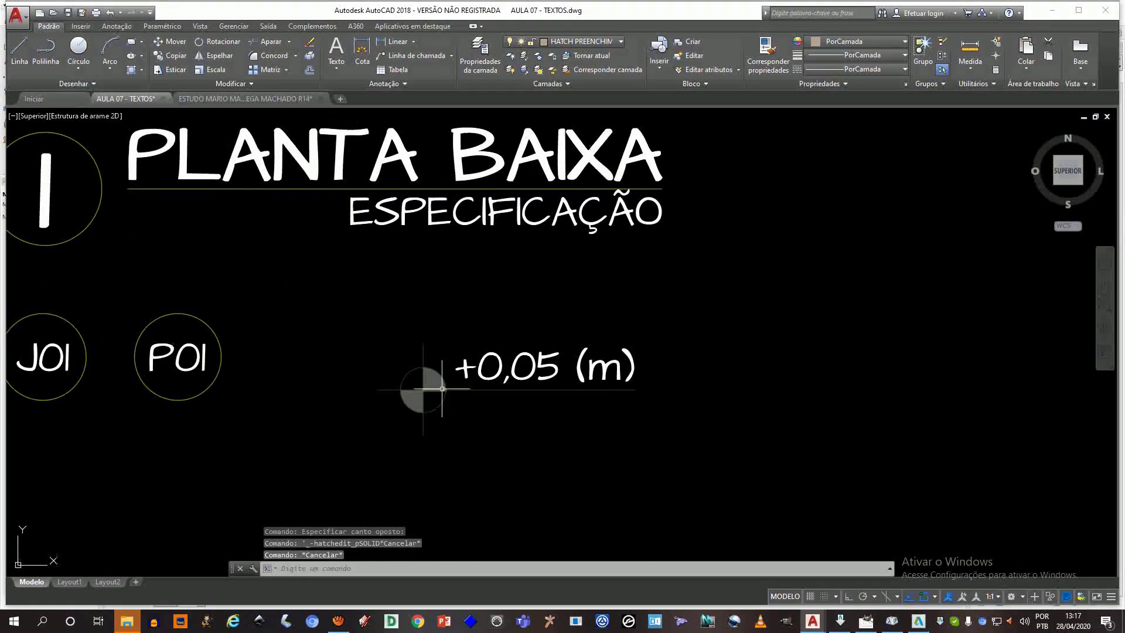
- Start a block definition named CODIGO DE ESQUADRIAS from the level symbol's geometry, with its base point at the circle's centre
click(449, 420)
click(385, 343)
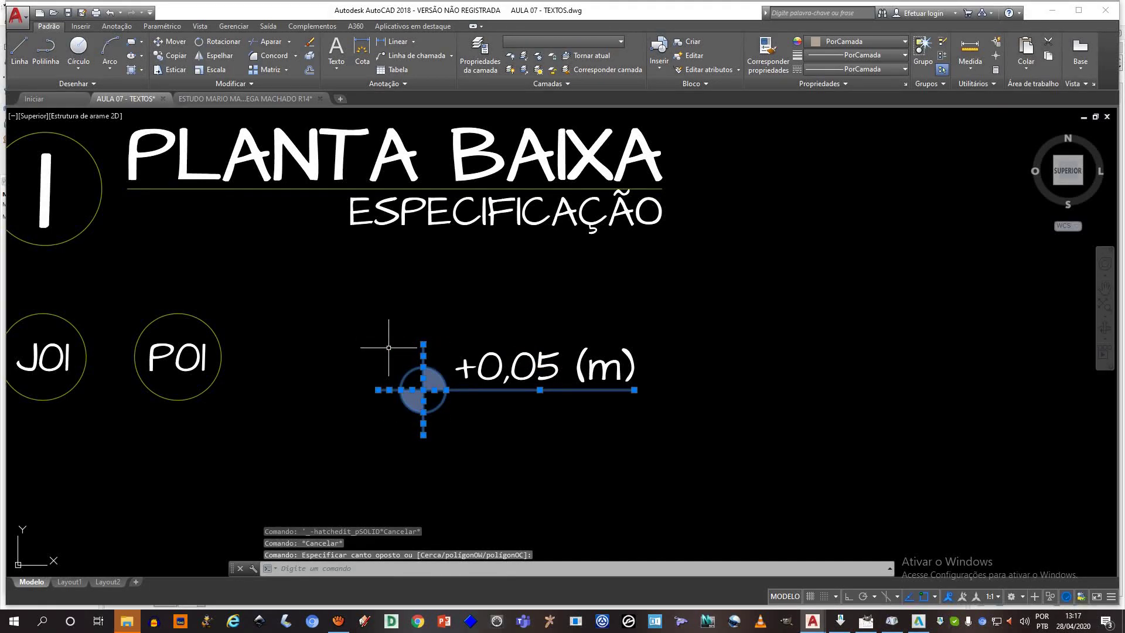
text(BLOCK)
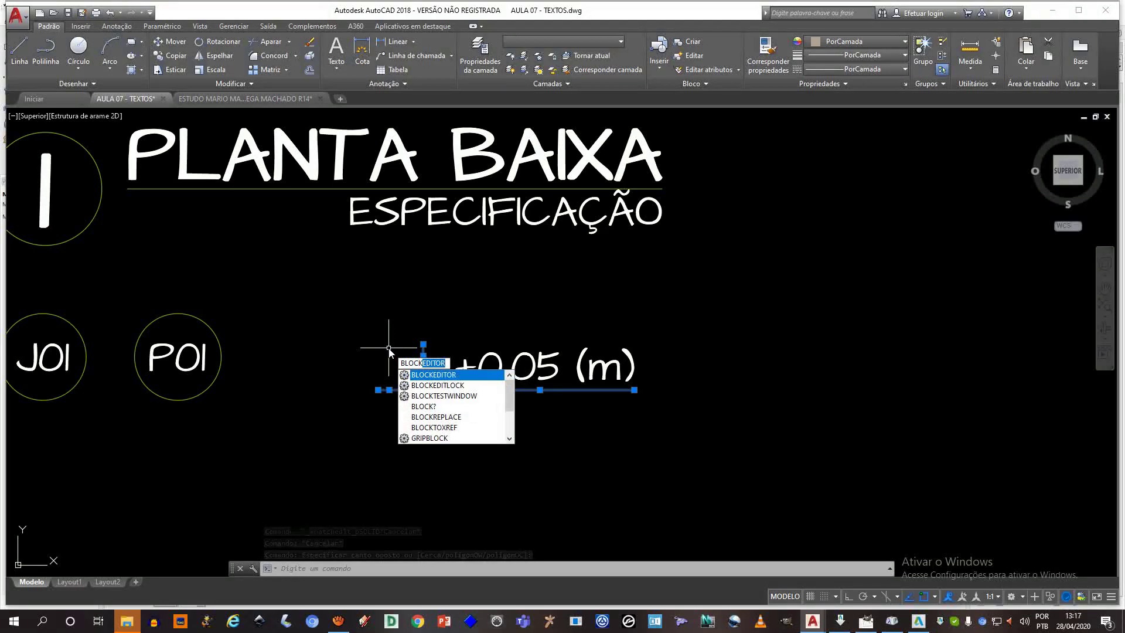
key(BackSpace)
key(BackSpace)
text(O)
key(Return)
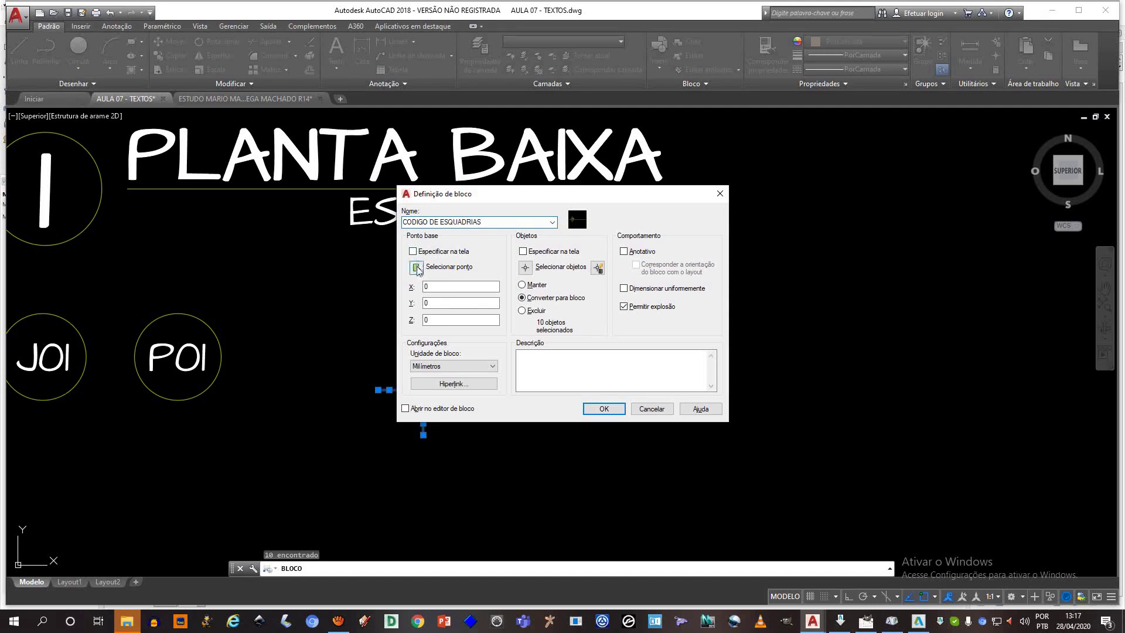
click(417, 268)
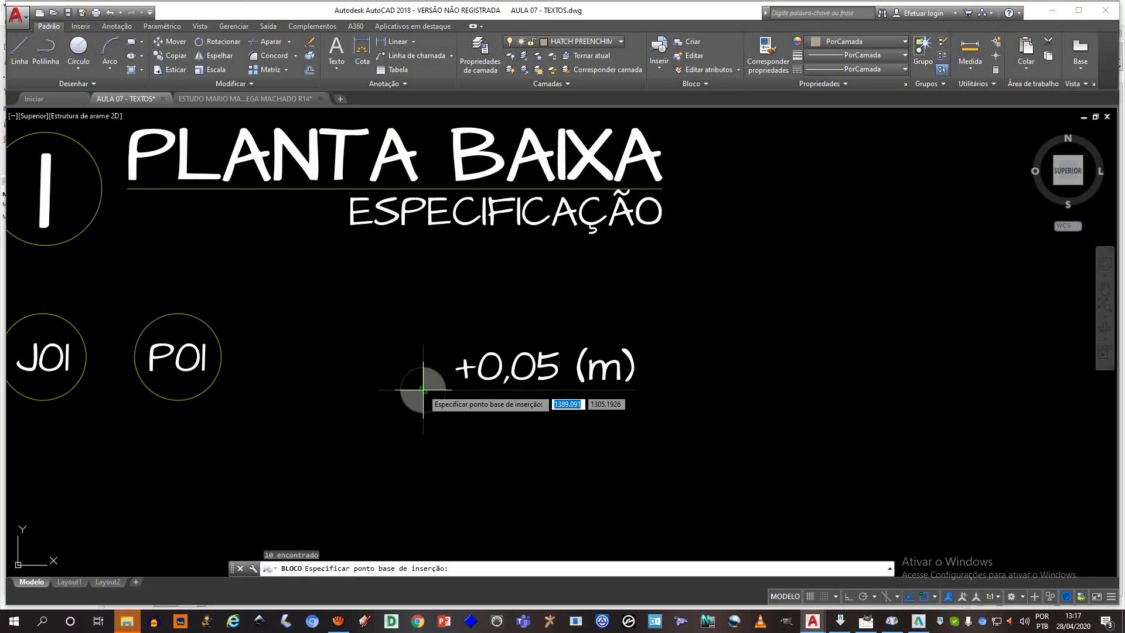
click(423, 390)
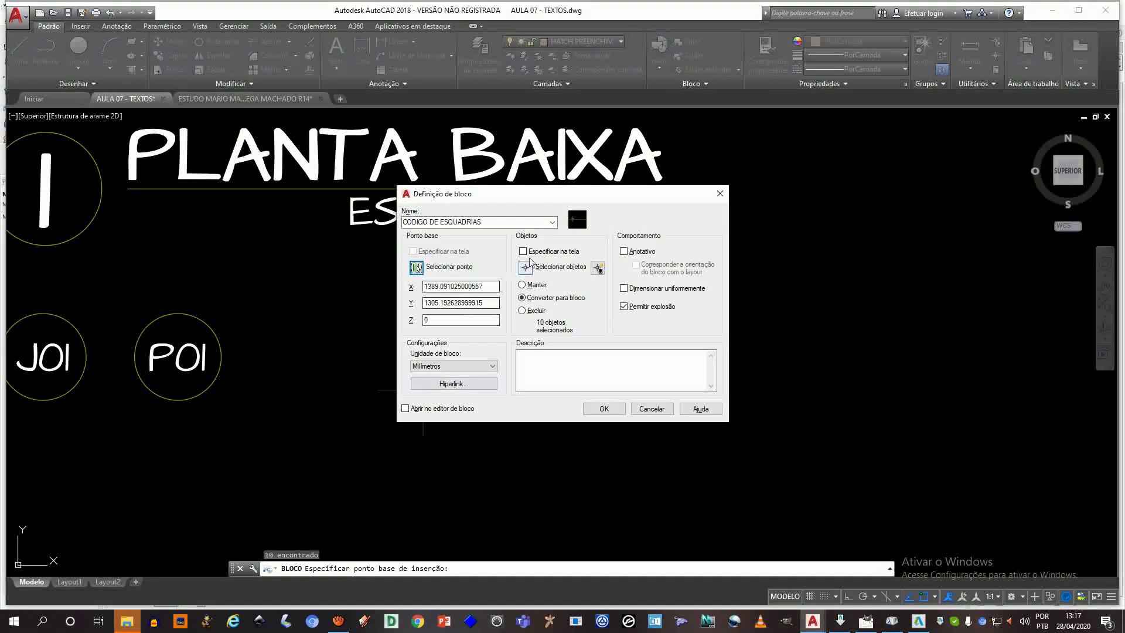
- Reselect the level symbol's circle, lines and hatch as the block's objects and create the block
click(533, 267)
click(418, 394)
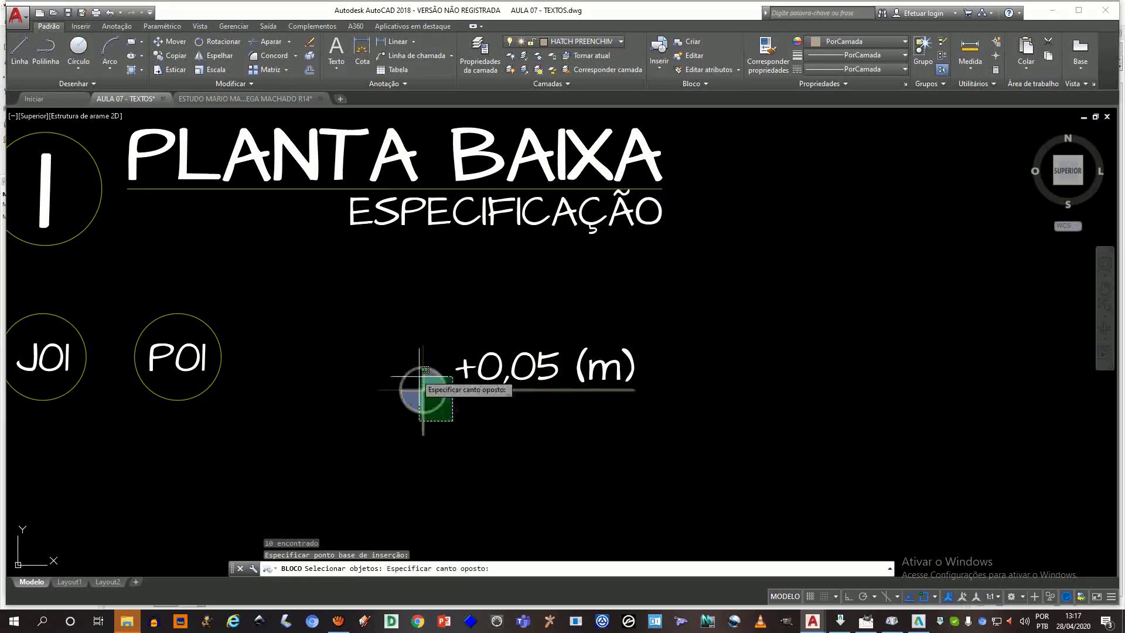
click(394, 358)
key(Return)
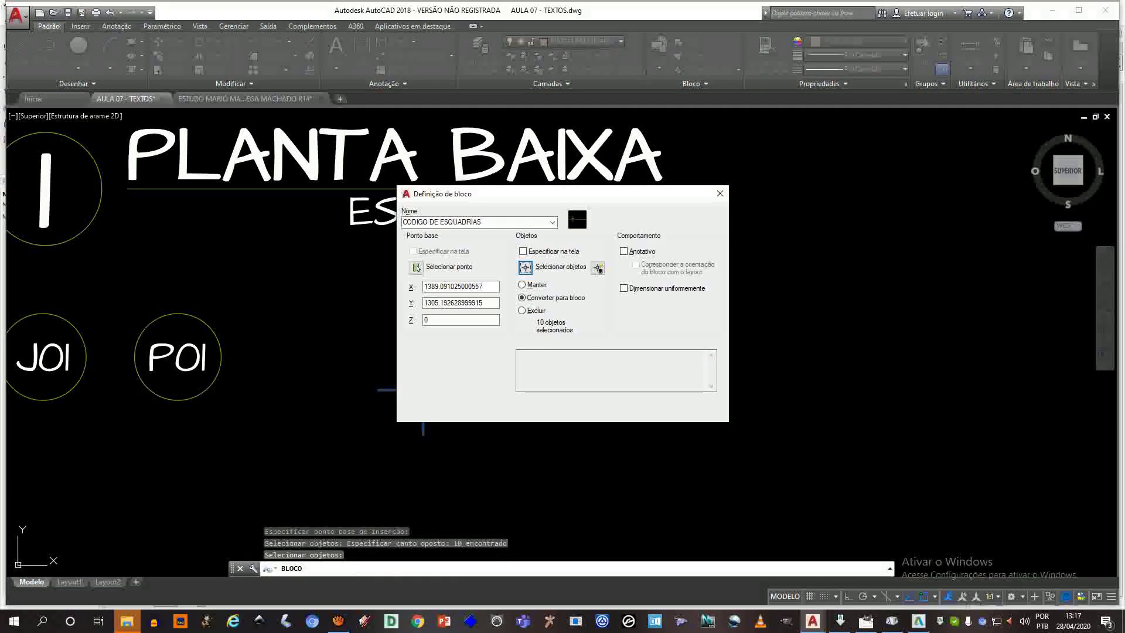
click(603, 409)
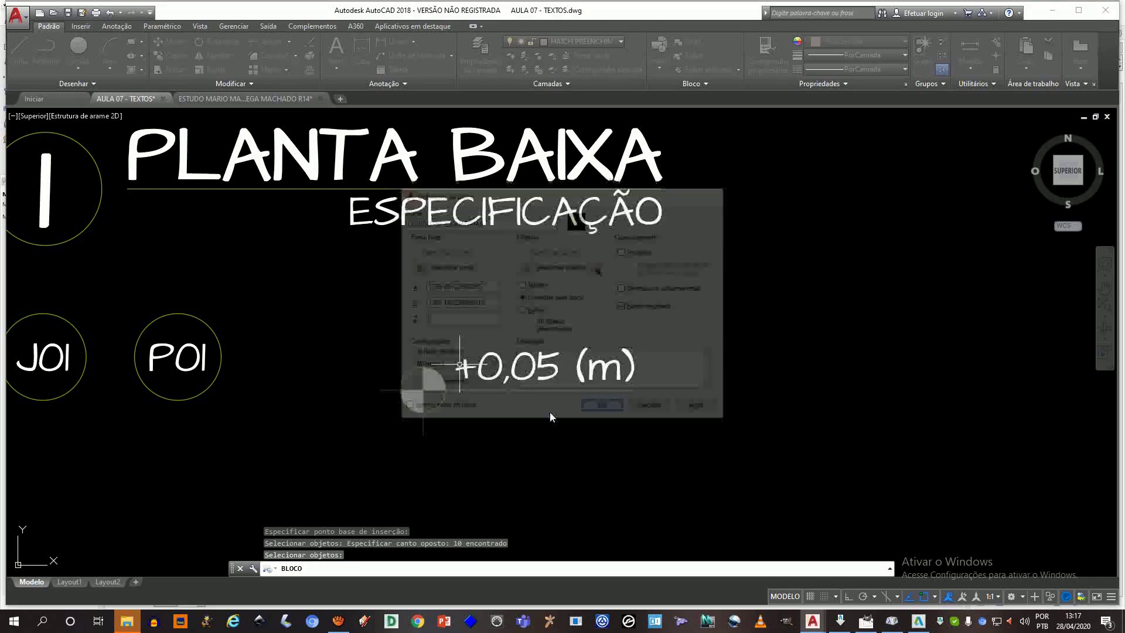
- Examine the finished room label, PLANTA BAIXA title, circled tags and level symbol
scroll(441, 388, down, 3)
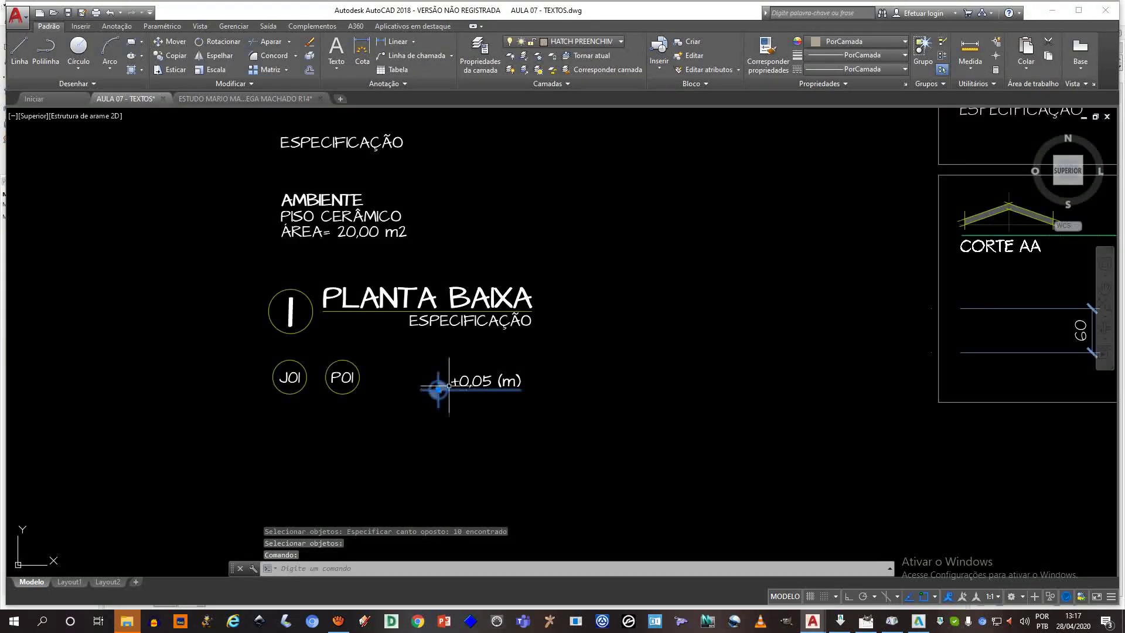
key(Escape)
click(521, 384)
key(Escape)
middle_drag(347, 377, 361, 420)
click(398, 462)
click(305, 404)
key(Escape)
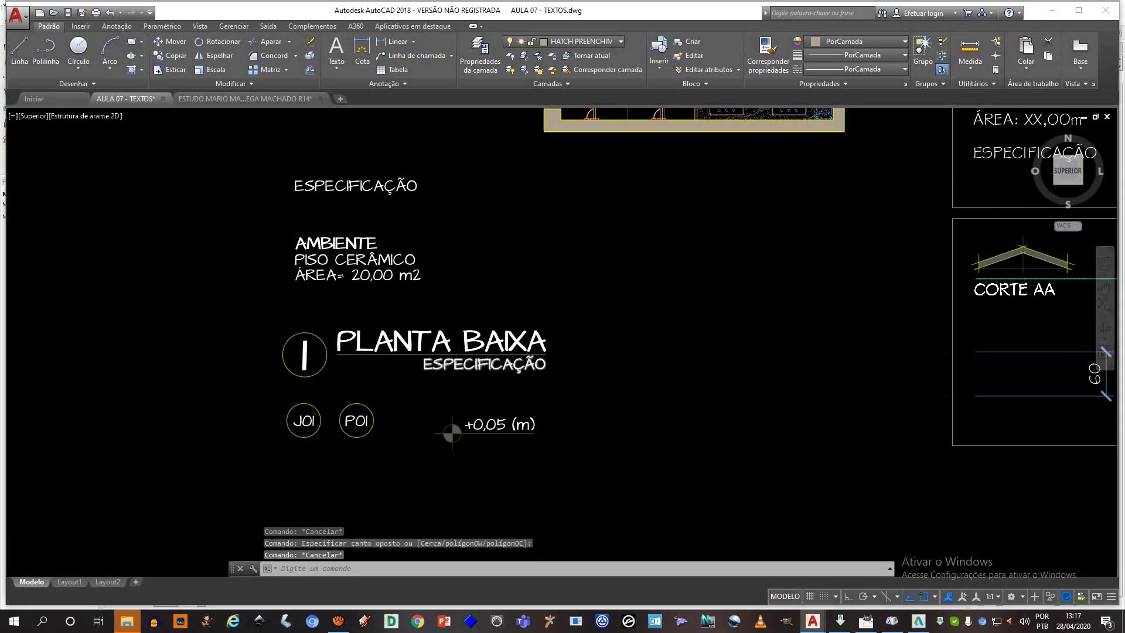
scroll(469, 358, up, 1)
scroll(315, 355, down, 1)
scroll(307, 355, up, 2)
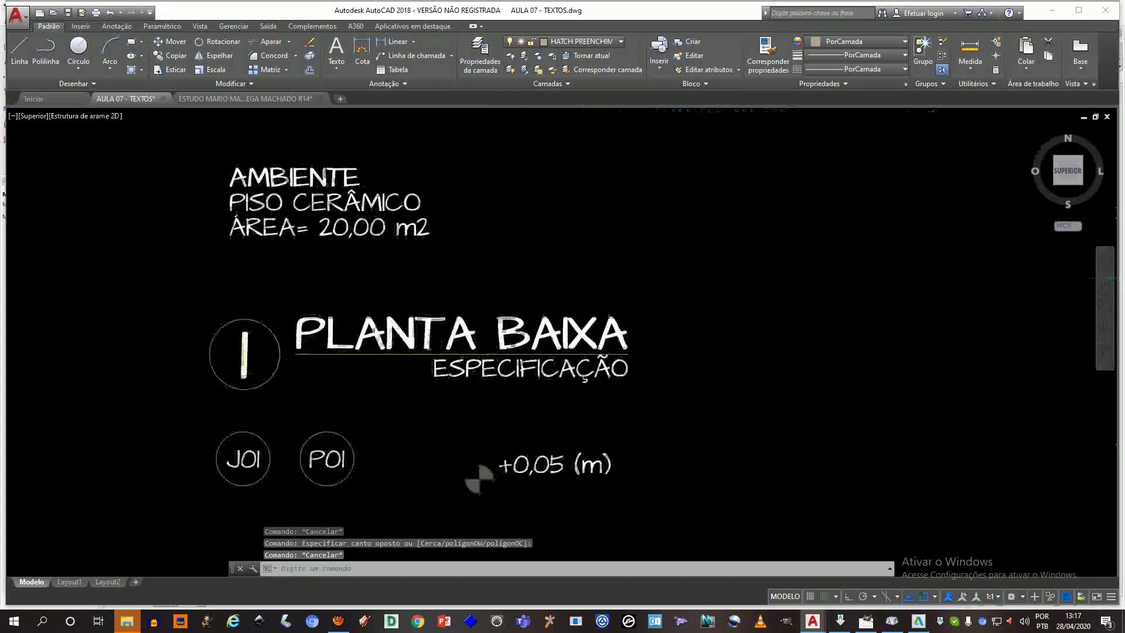
scroll(346, 344, down, 4)
key(Escape)
click(493, 362)
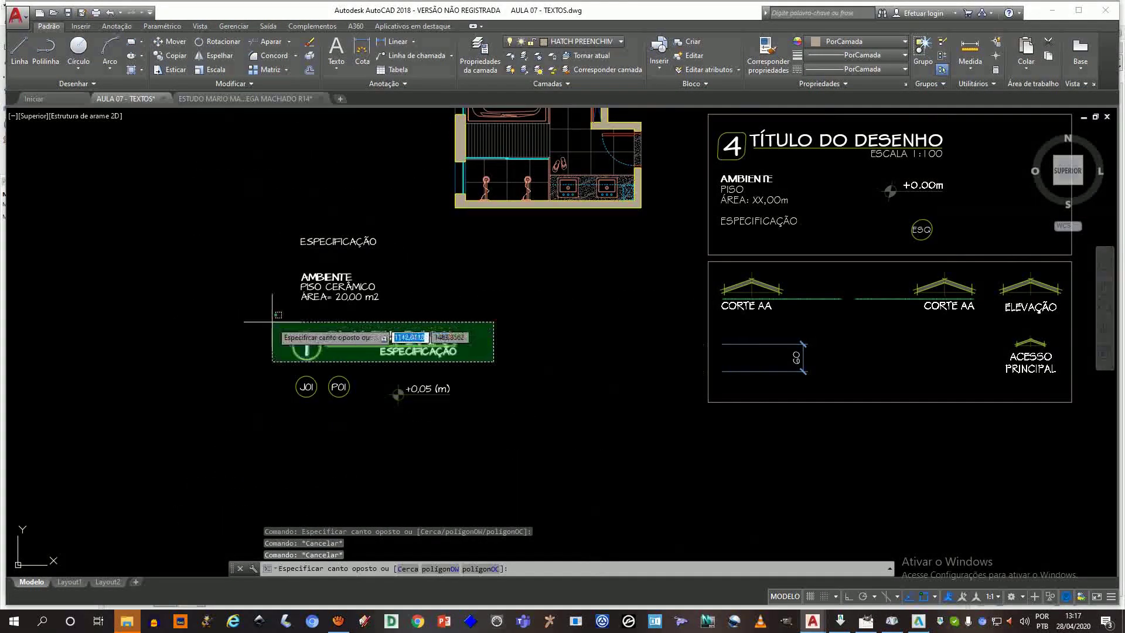
key(Escape)
- Save the AULA 07 - TEXTOS drawing
middle_drag(502, 273, 422, 329)
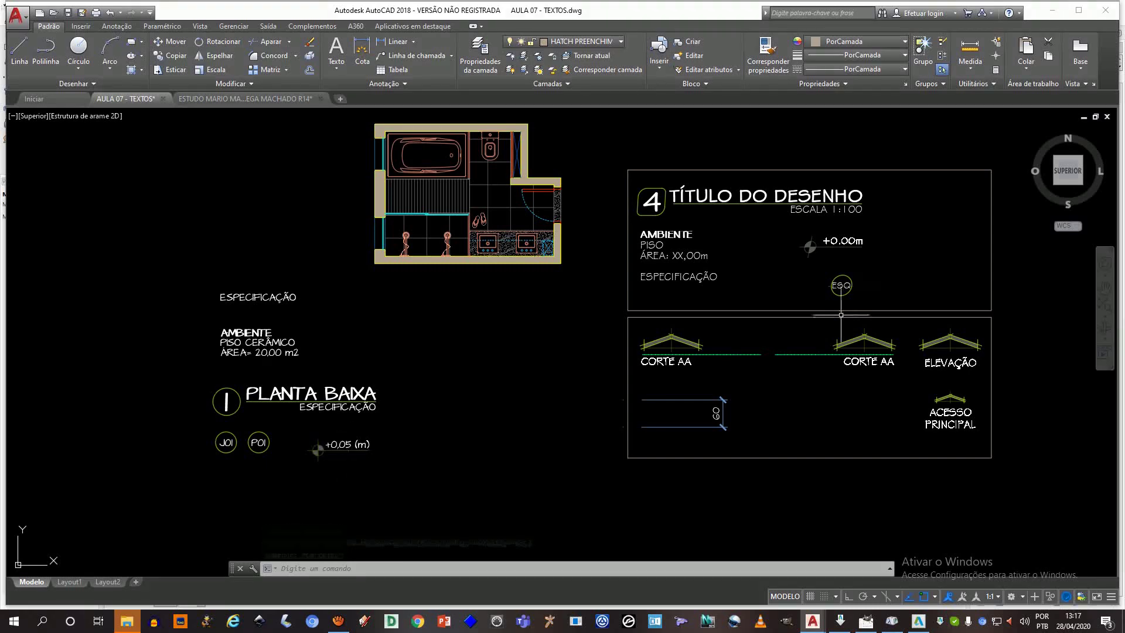
middle_drag(841, 315, 831, 337)
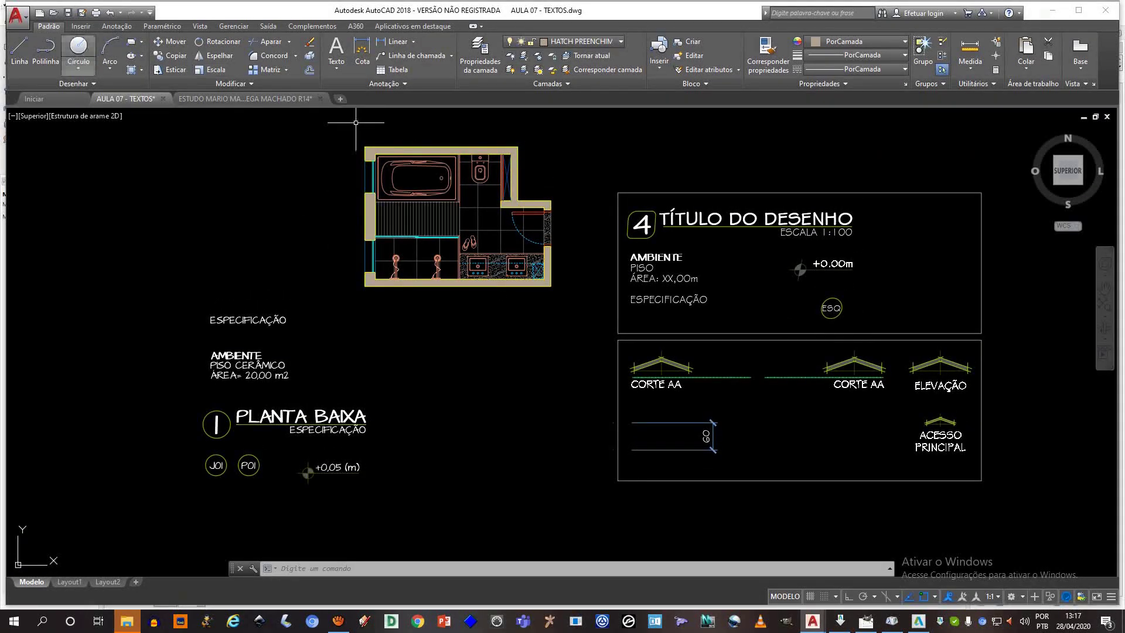
key(ctrl+s)
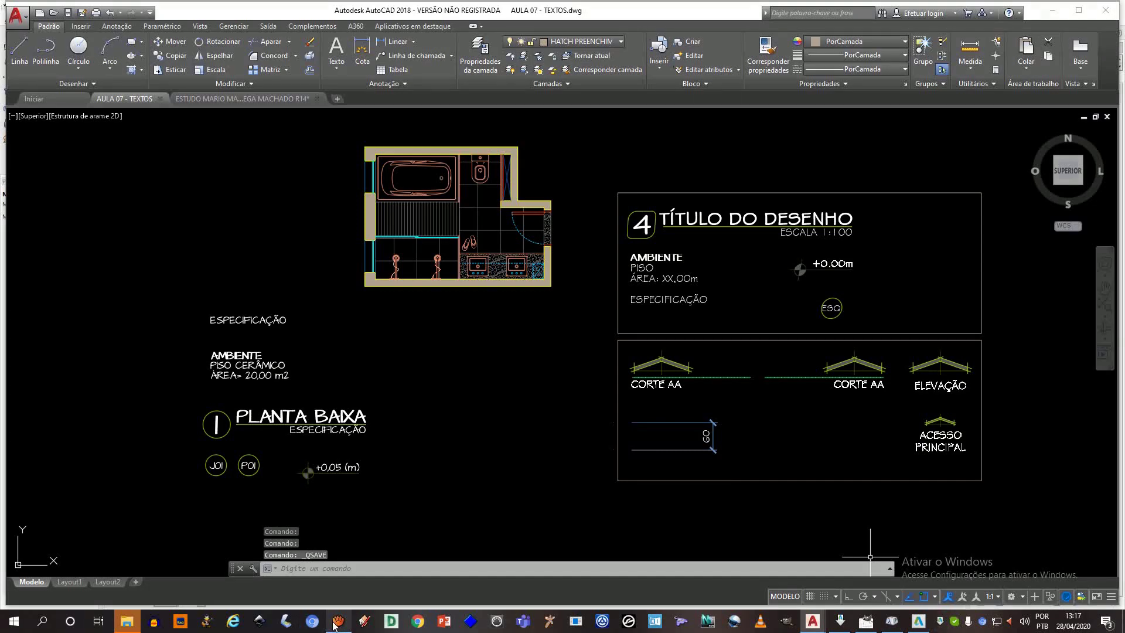
mouse_move(334, 616)
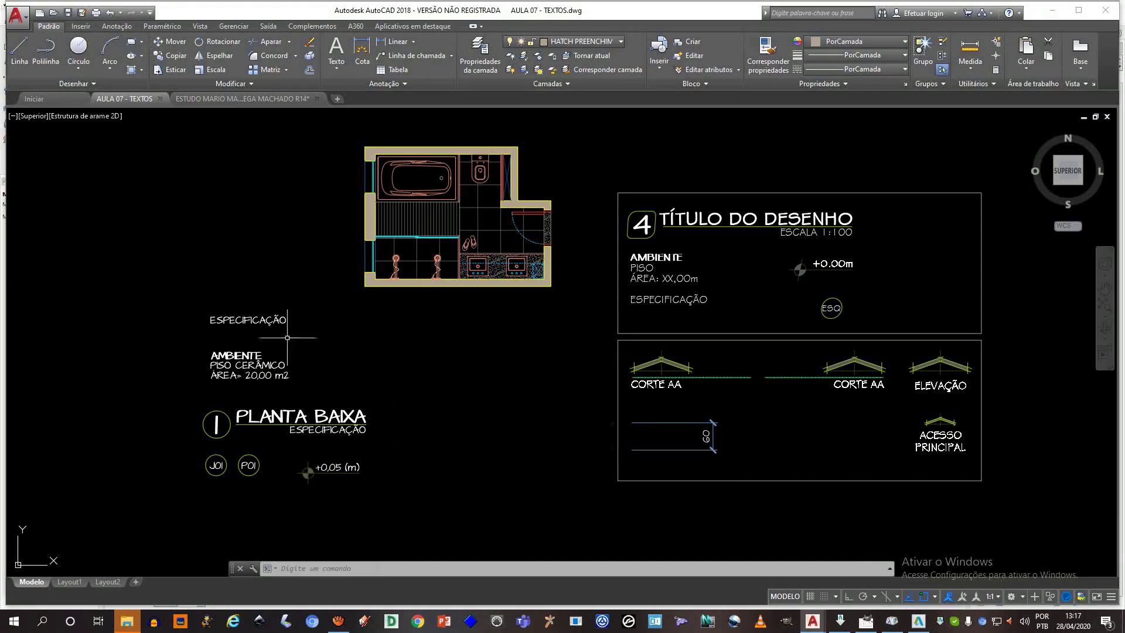
middle_drag(260, 326, 284, 289)
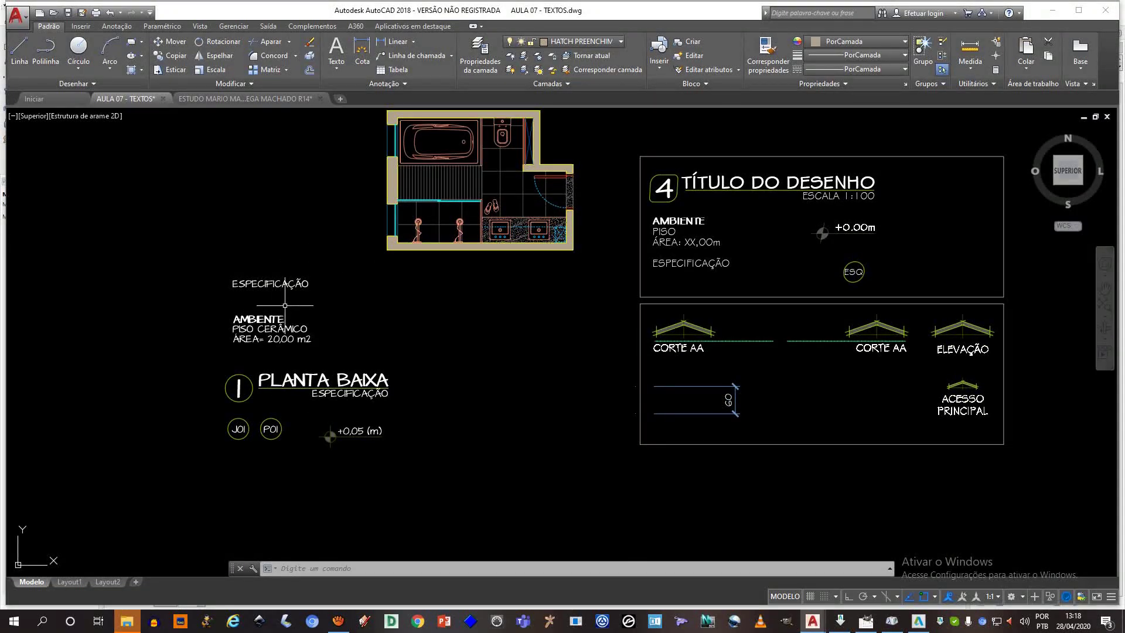
middle_drag(485, 260, 464, 307)
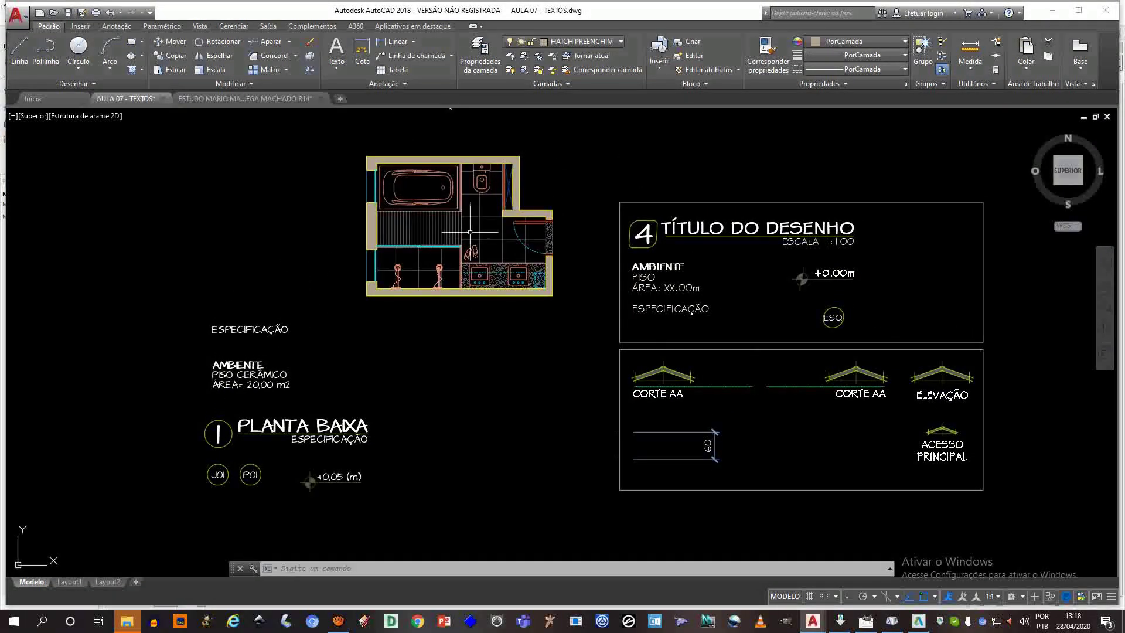
middle_drag(400, 428, 410, 414)
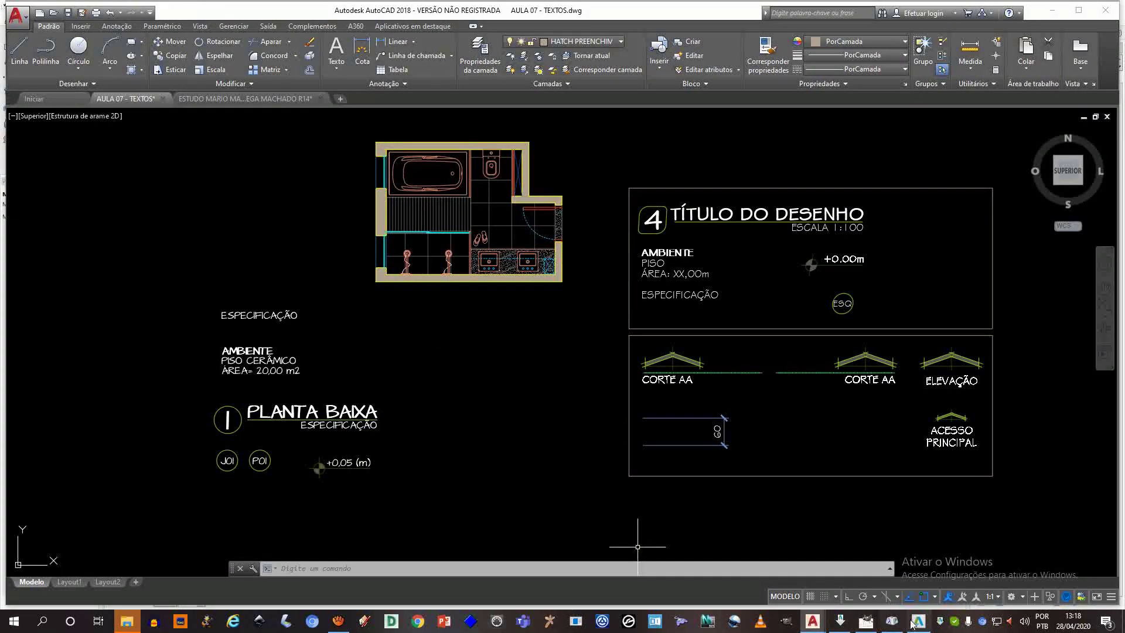
- Switch to GIMP to examine the reference floor plan's labels and the scale text under its title, and return to the AutoCAD drawing
key(alt+Tab)
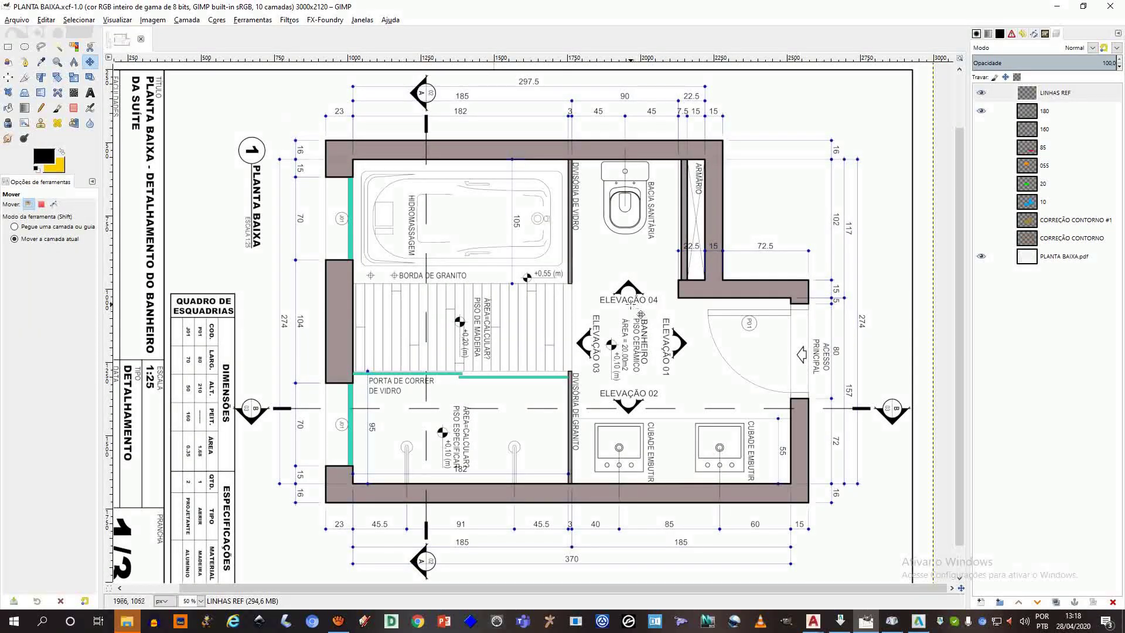
middle_drag(460, 188, 452, 189)
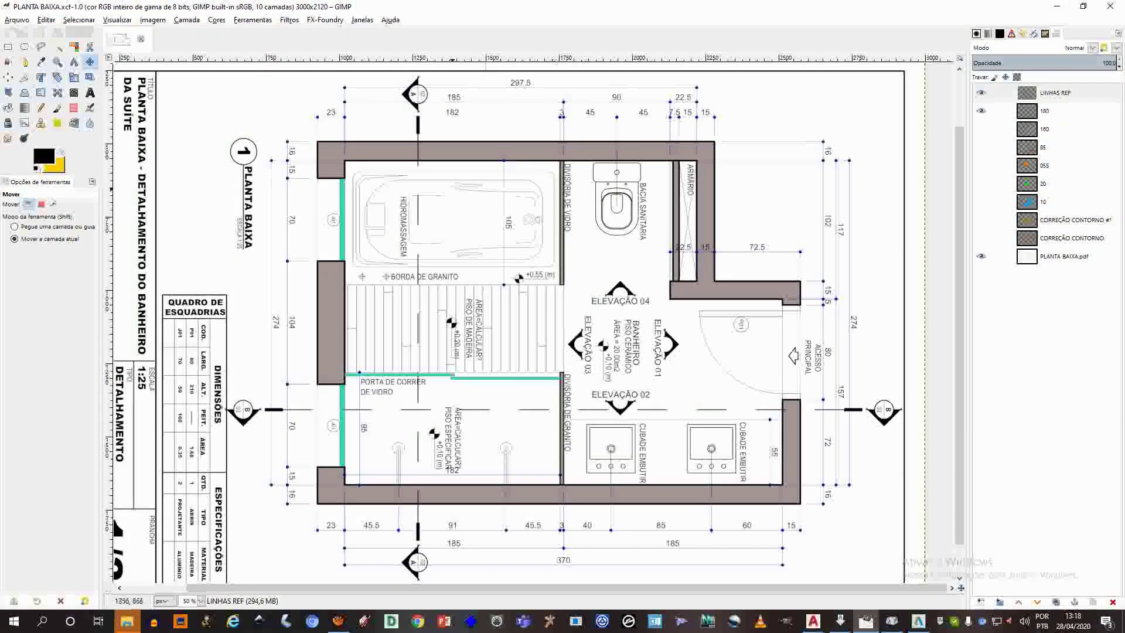
middle_drag(523, 314, 510, 315)
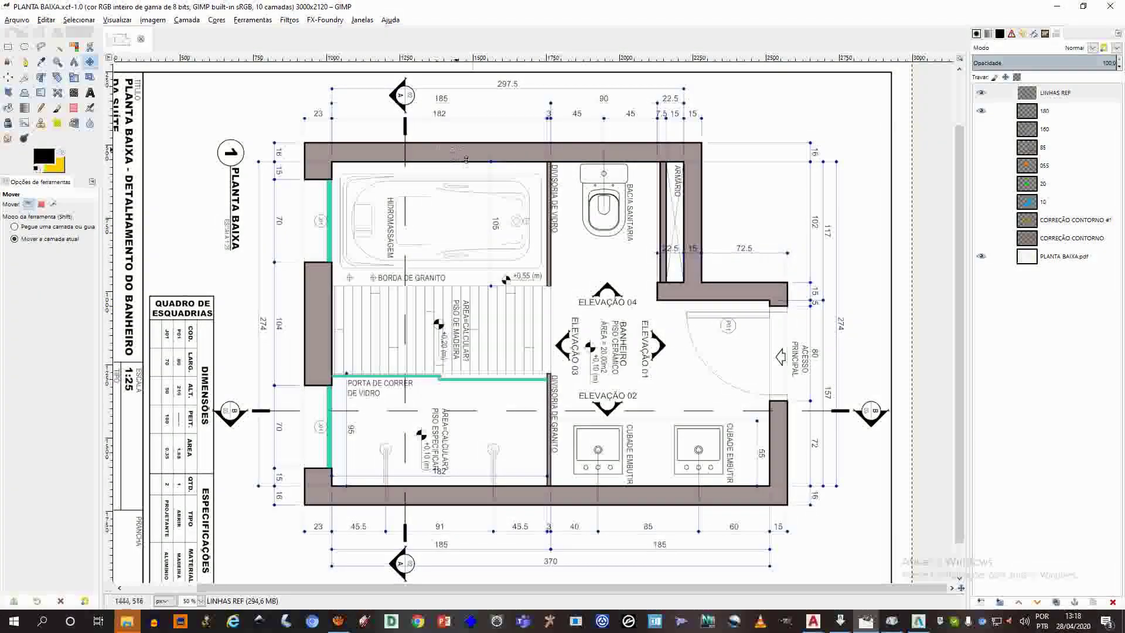
middle_drag(284, 424, 321, 447)
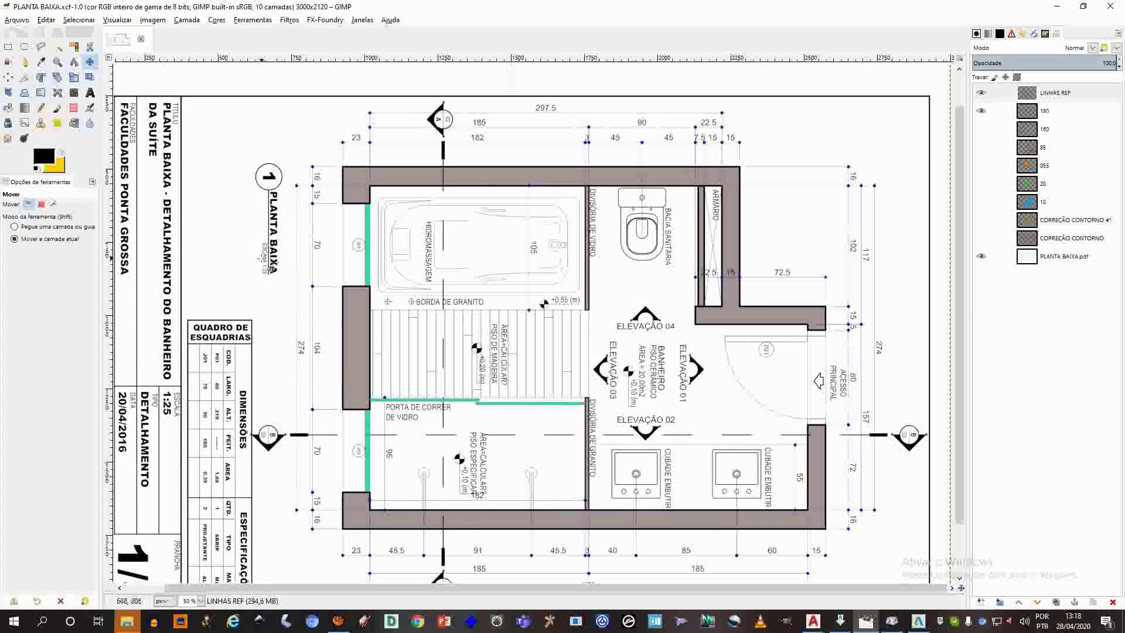
ctrl+scroll(261, 257, up, 6)
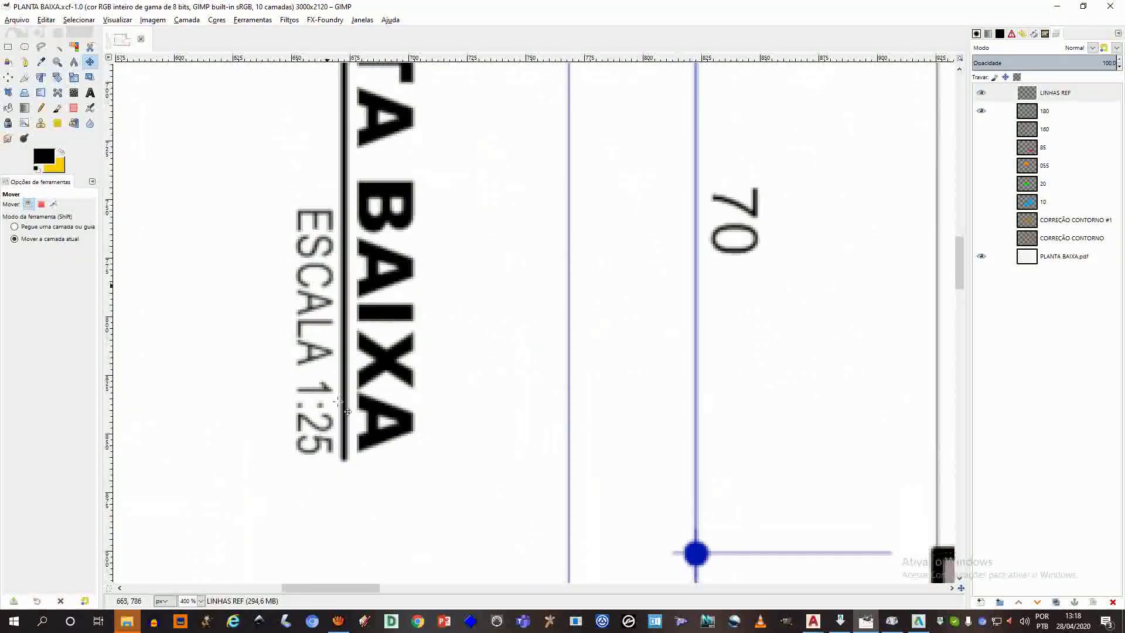
ctrl+scroll(338, 372, down, 3)
ctrl+scroll(339, 372, down, 3)
ctrl+scroll(504, 352, up, 2)
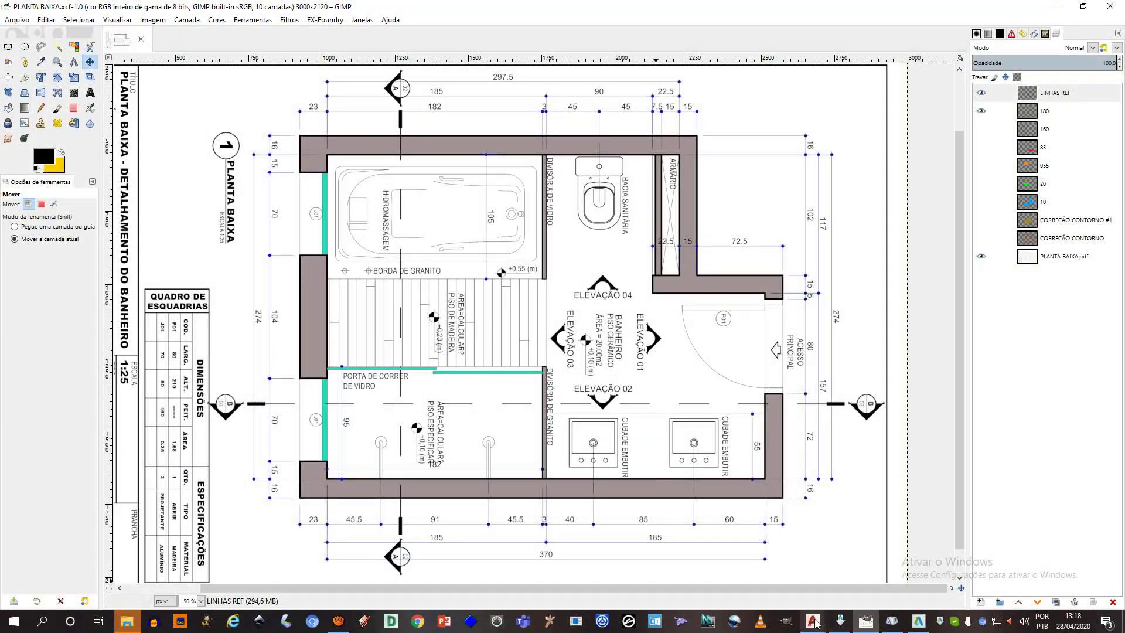
mouse_move(814, 622)
click(747, 562)
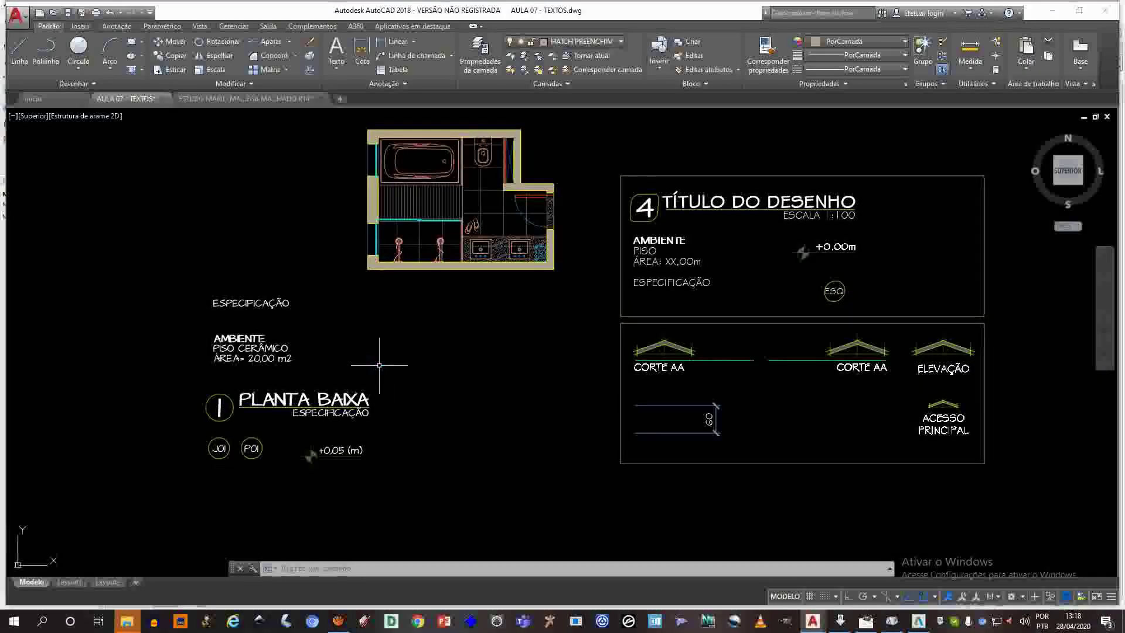